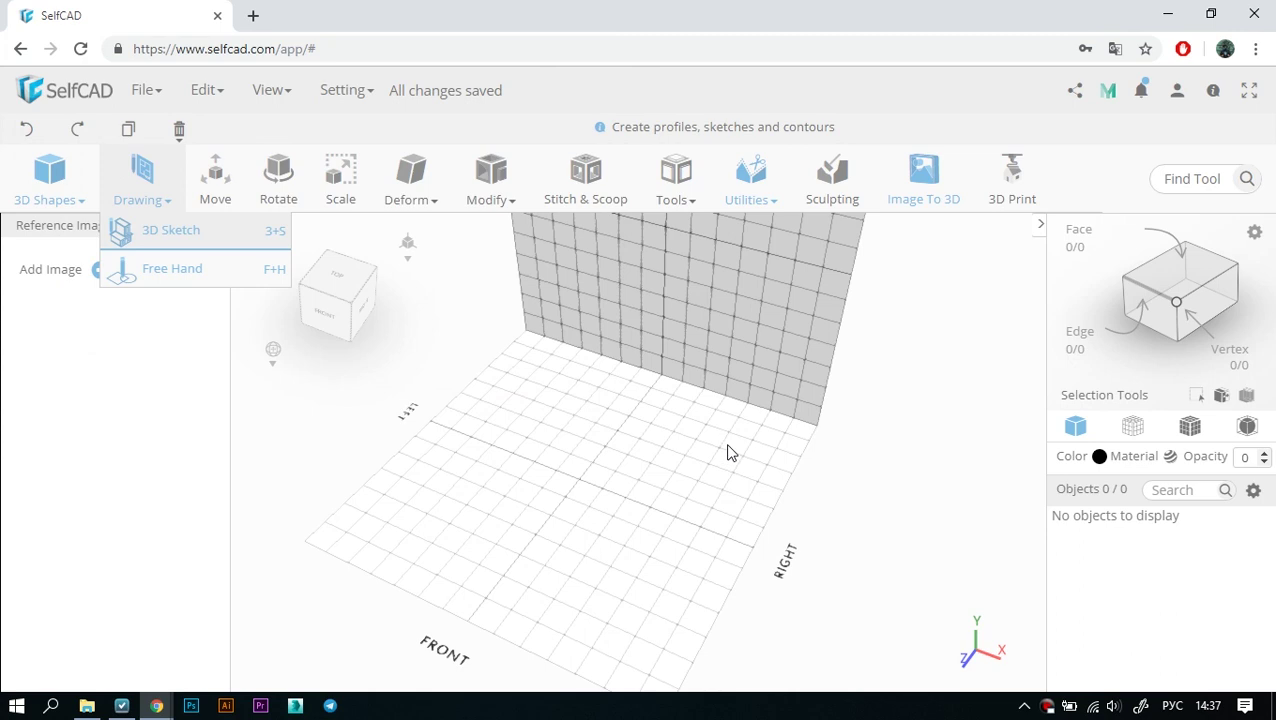
Step: Go full screen, stand the Sonic reference image upright against the back grid, and close the reference image tool
left_click(730, 451)
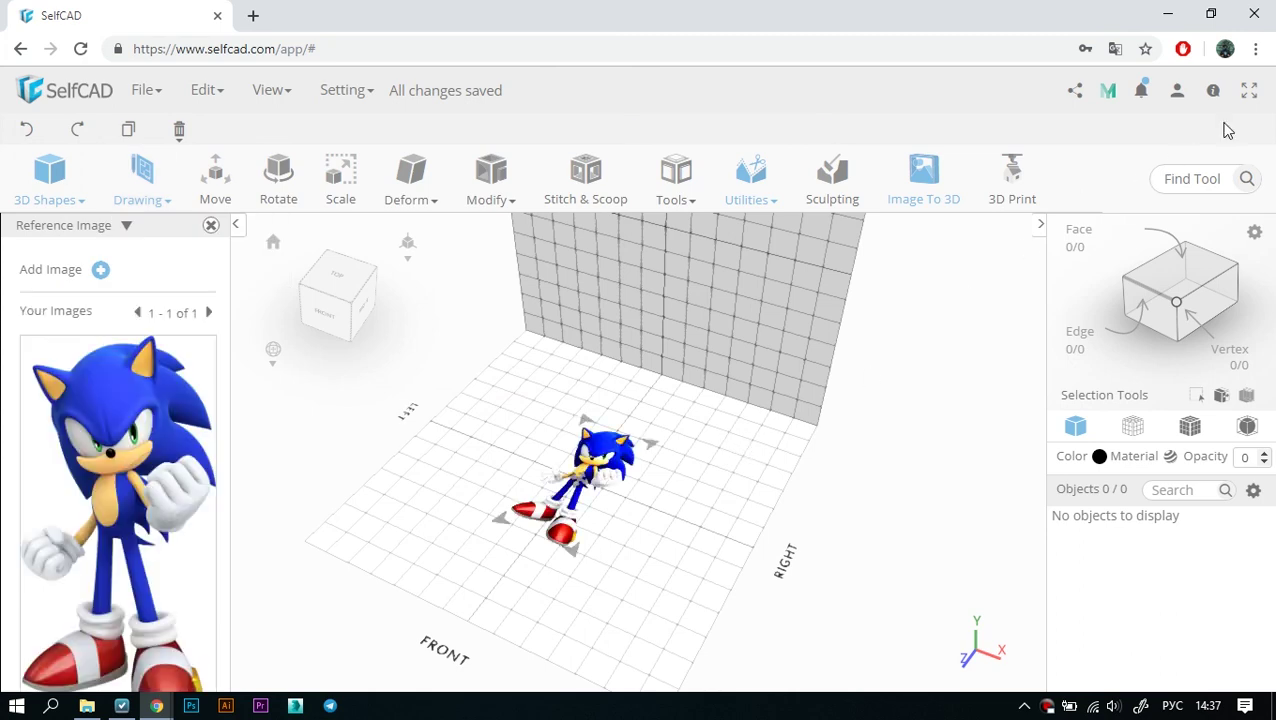
left_click(1249, 91)
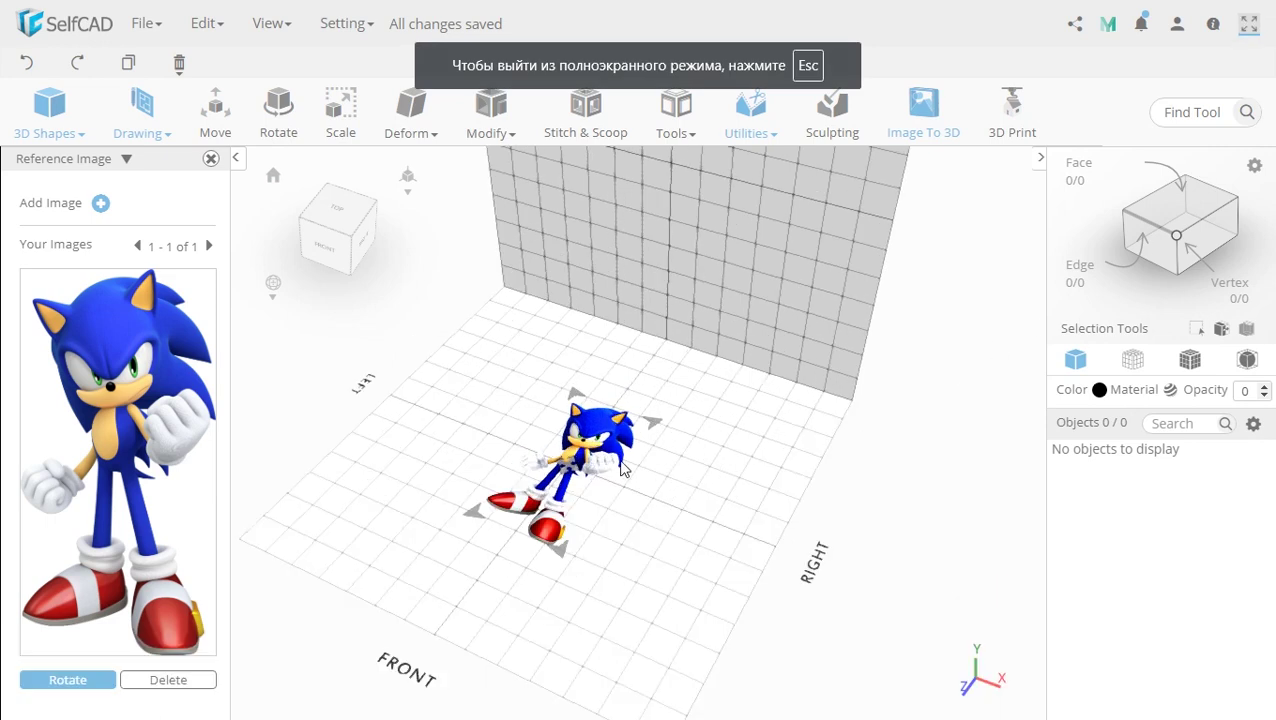
mouse_move(577, 472)
right_mouse_down()
mouse_move(632, 375)
mouse_move(589, 471)
mouse_move(577, 467)
right_mouse_up()
left_click_drag(574, 467, 698, 179)
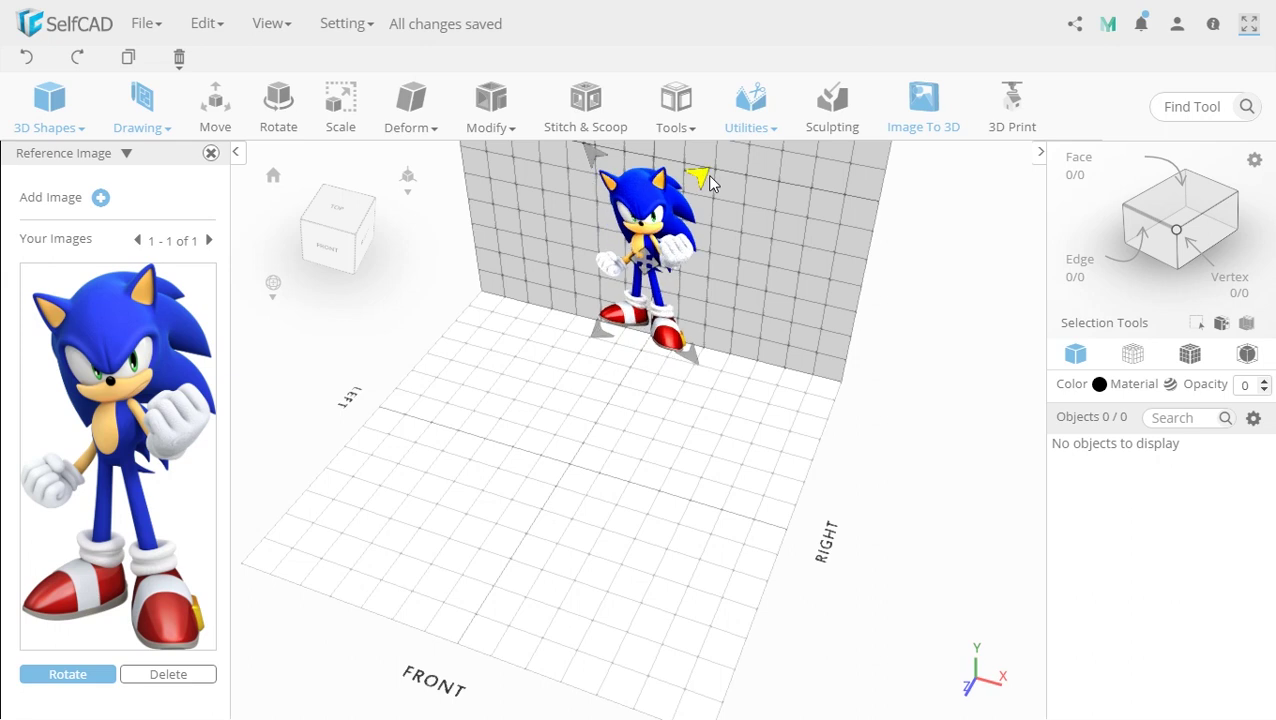
left_click(211, 153)
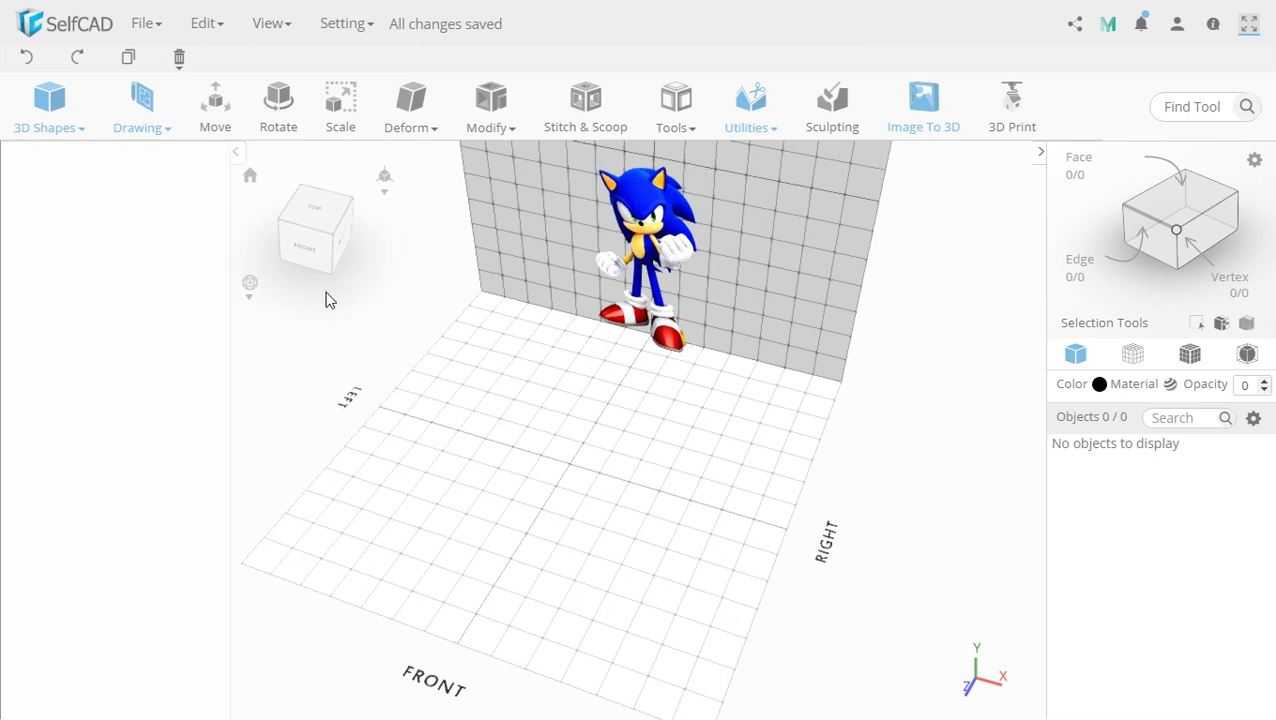
Step: Add a sphere at the origin with radius 50 and 50 horizontal and vertical segments, and finalize it
left_click(50, 104)
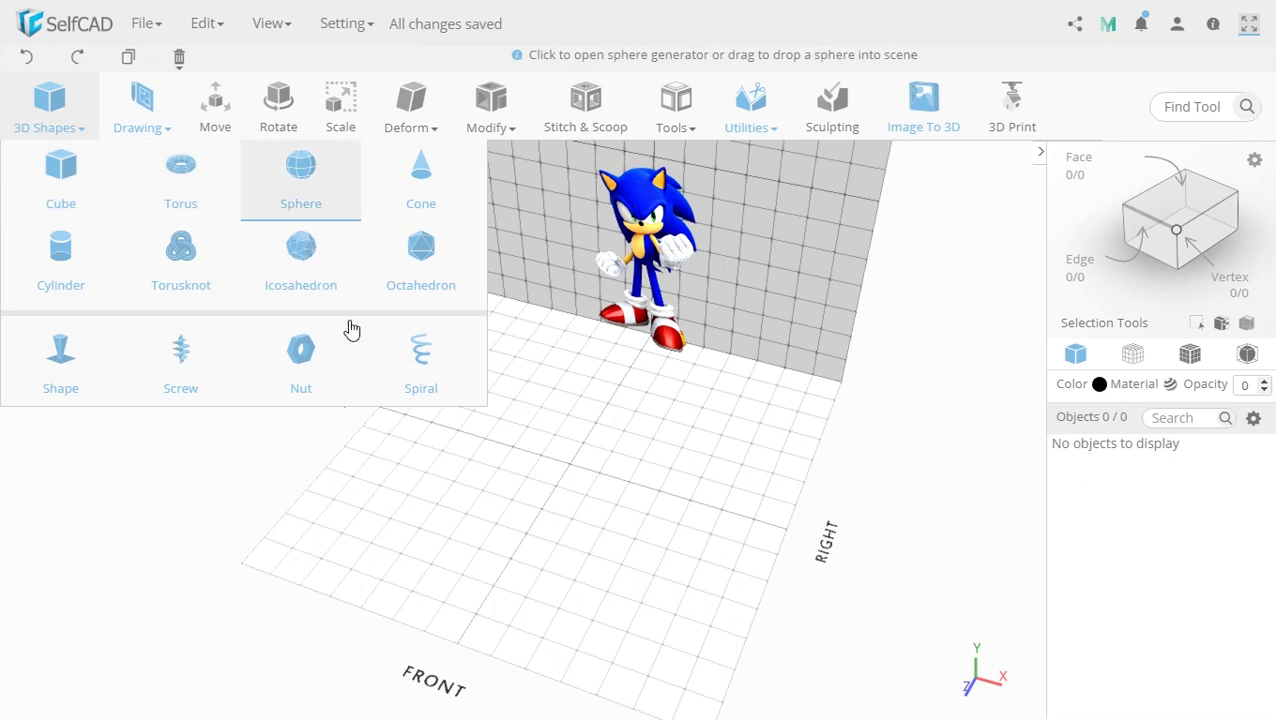
left_click(506, 455)
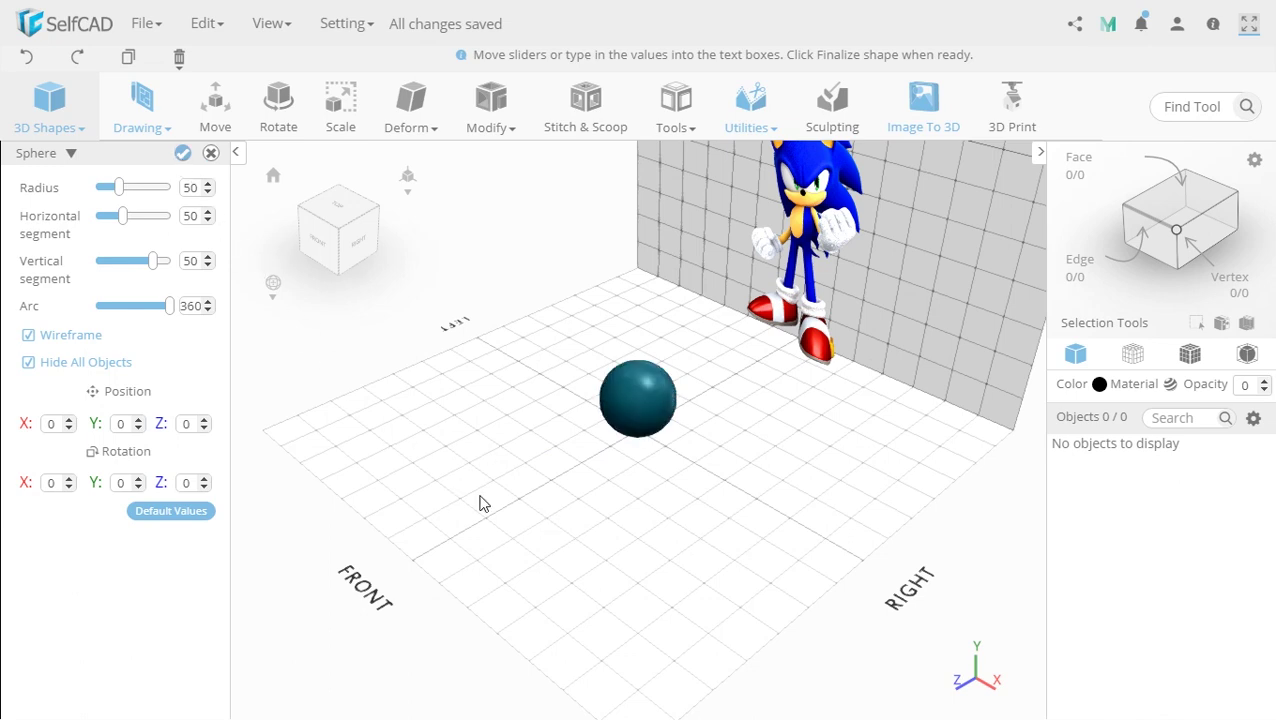
key("Return")
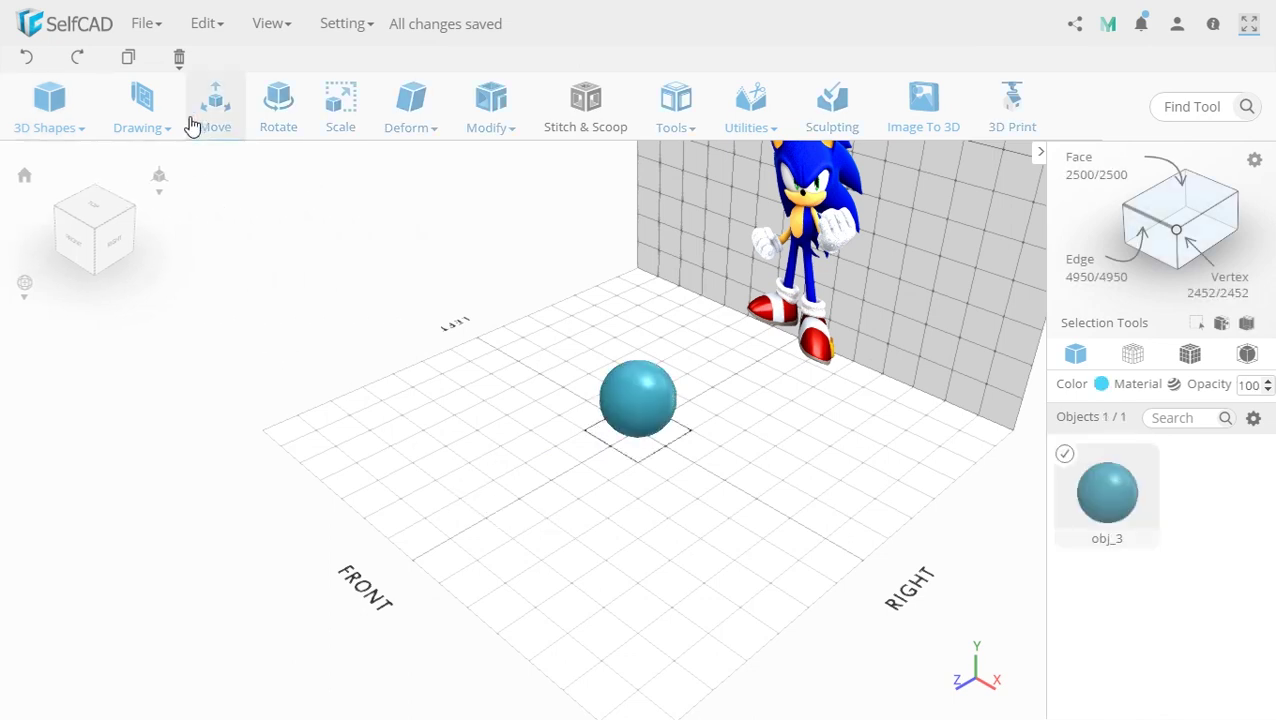
Step: Move the sphere up to 200 along the Y axis
key("m")
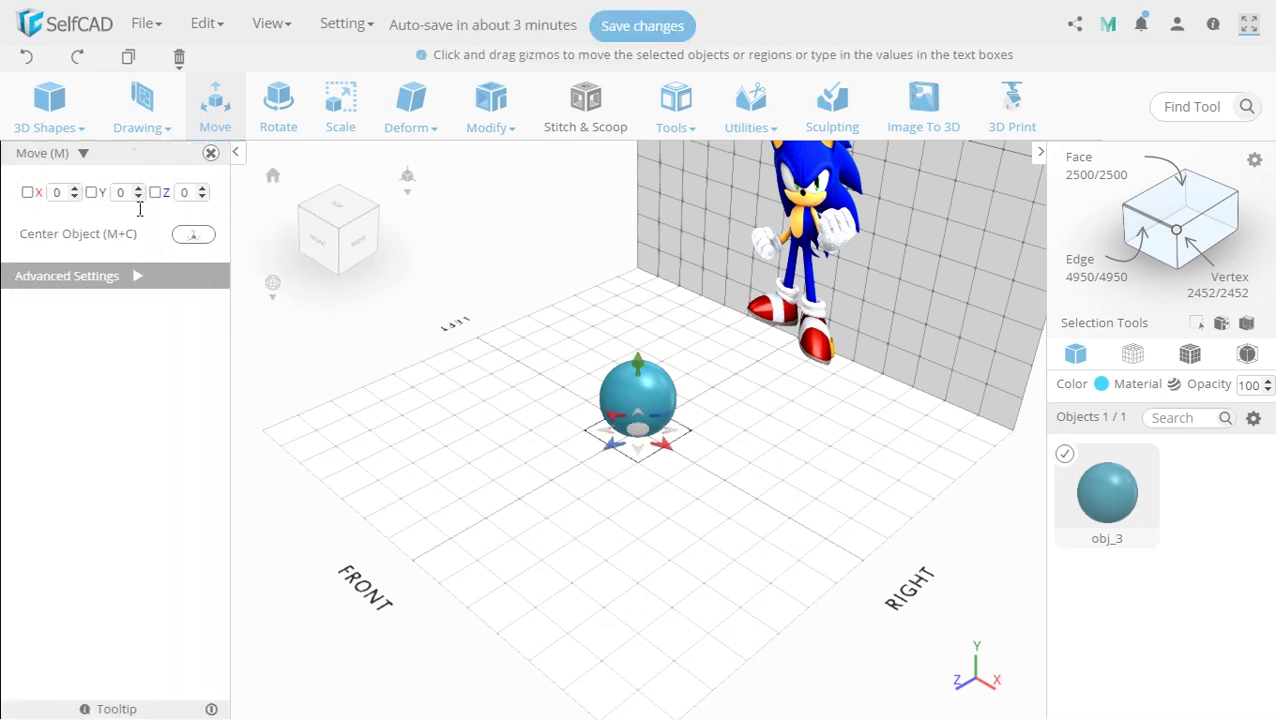
key("Tab")
key("Return")
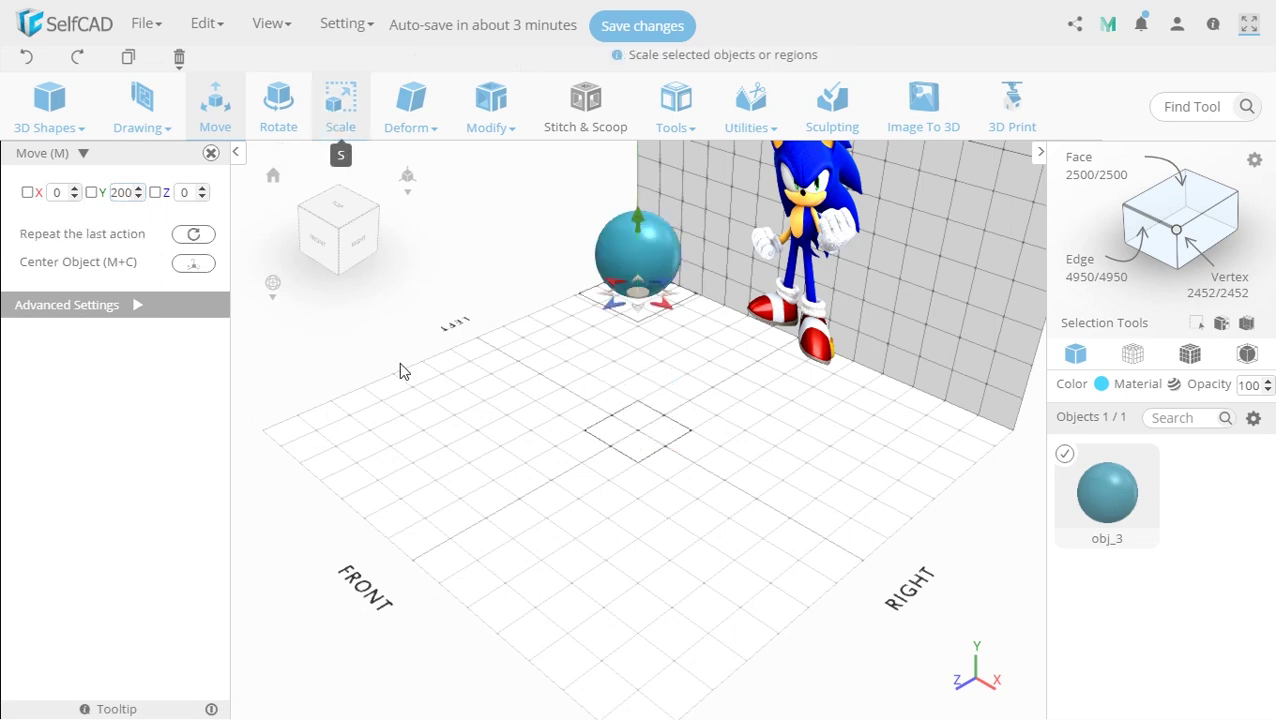
Step: Stretch the sphere slightly by scaling its Y size to 108
key("s")
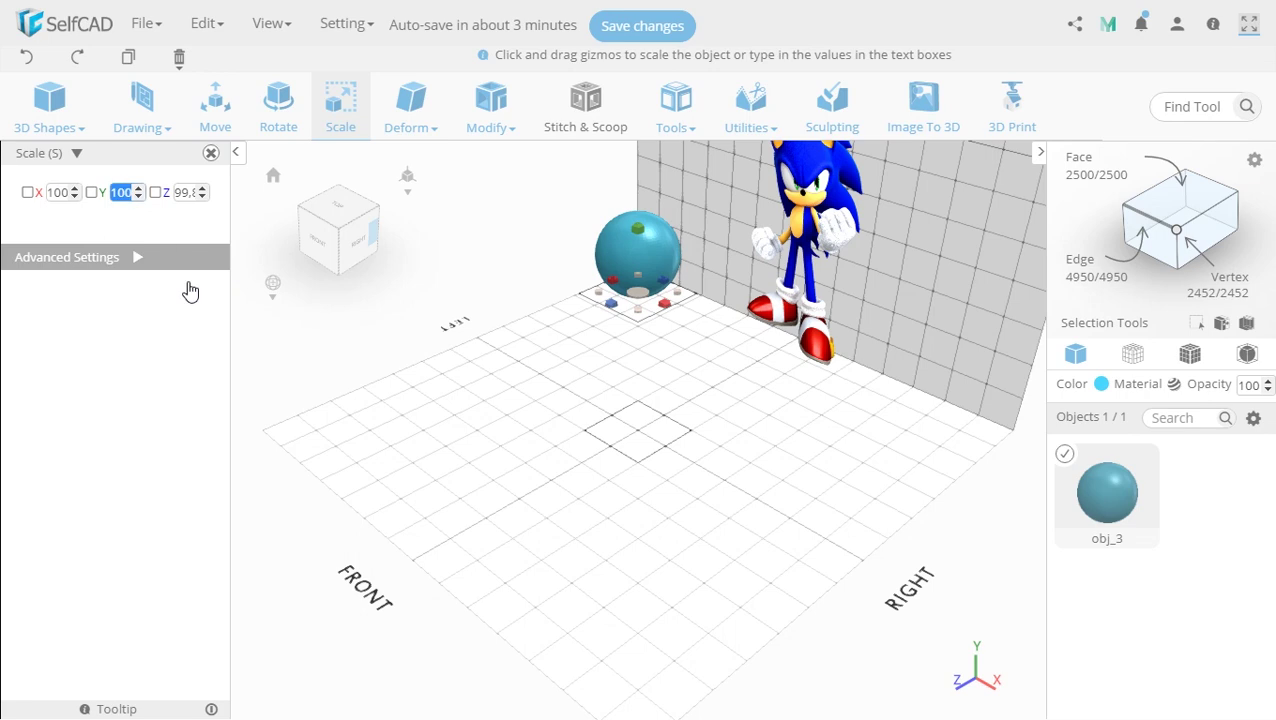
key("Return")
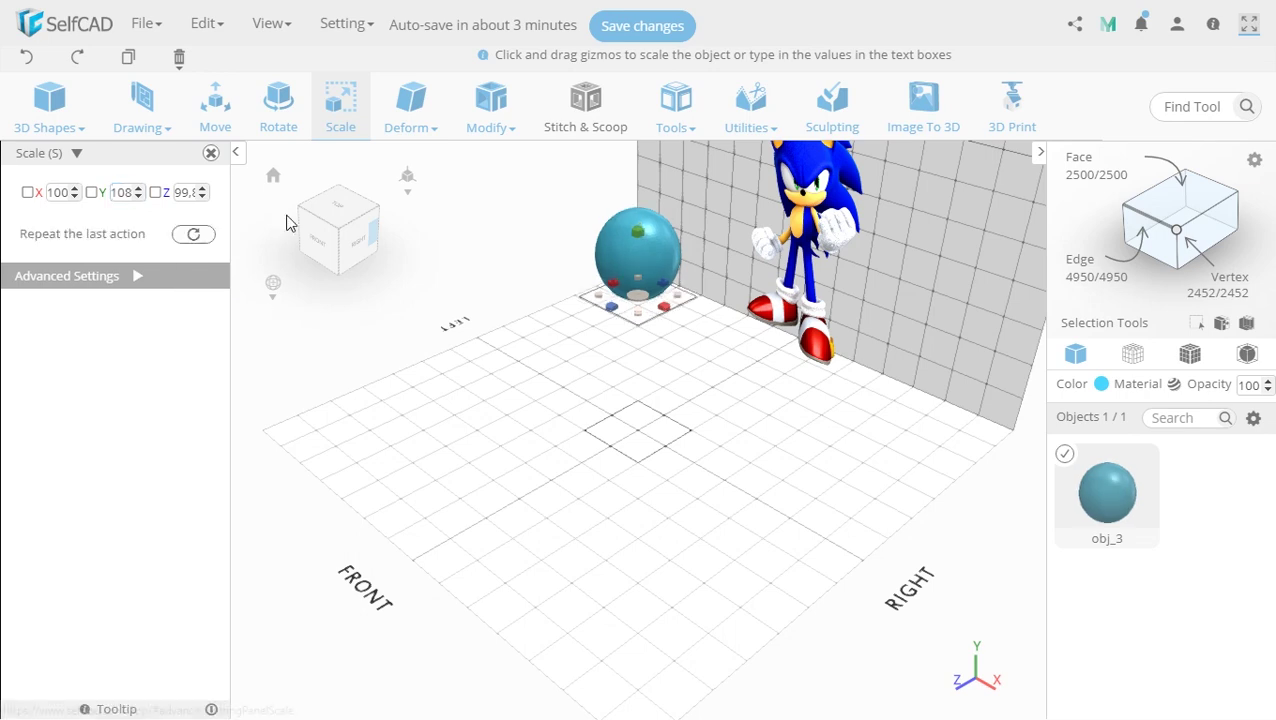
left_click(210, 153)
Step: Recolor the sphere gray using the color palette
left_click_drag(639, 376, 766, 378)
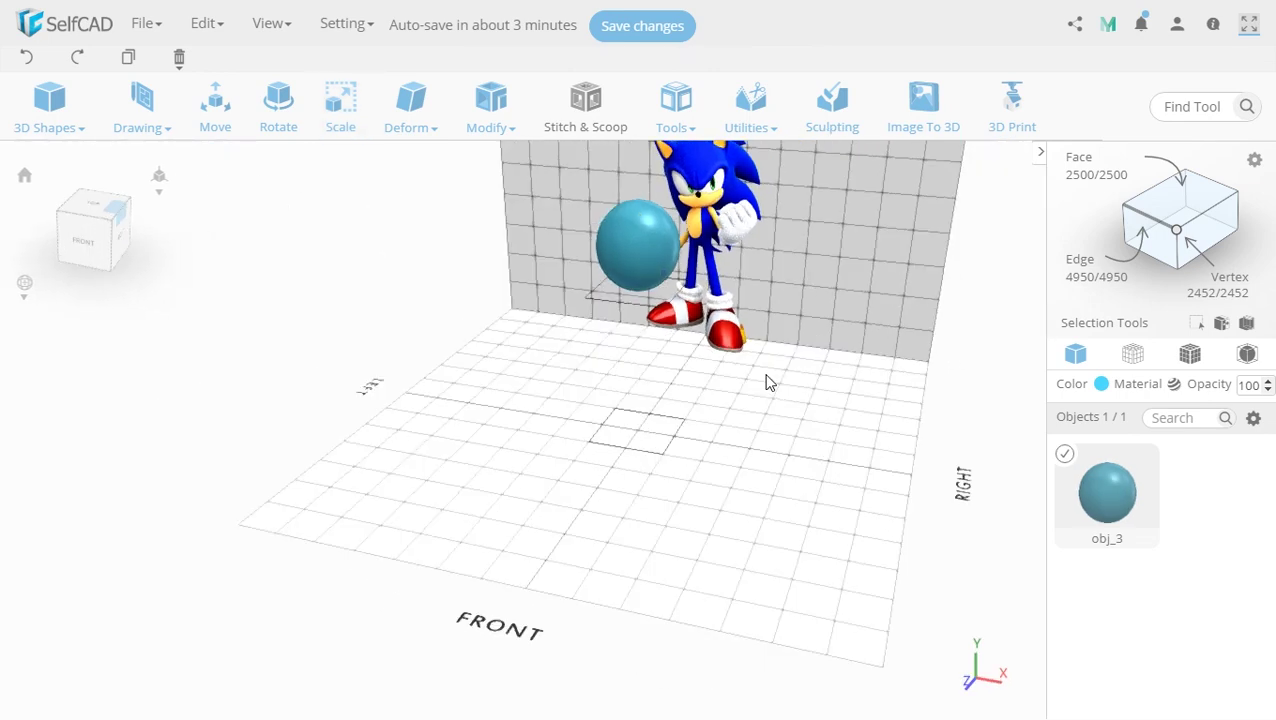
left_click(1101, 385)
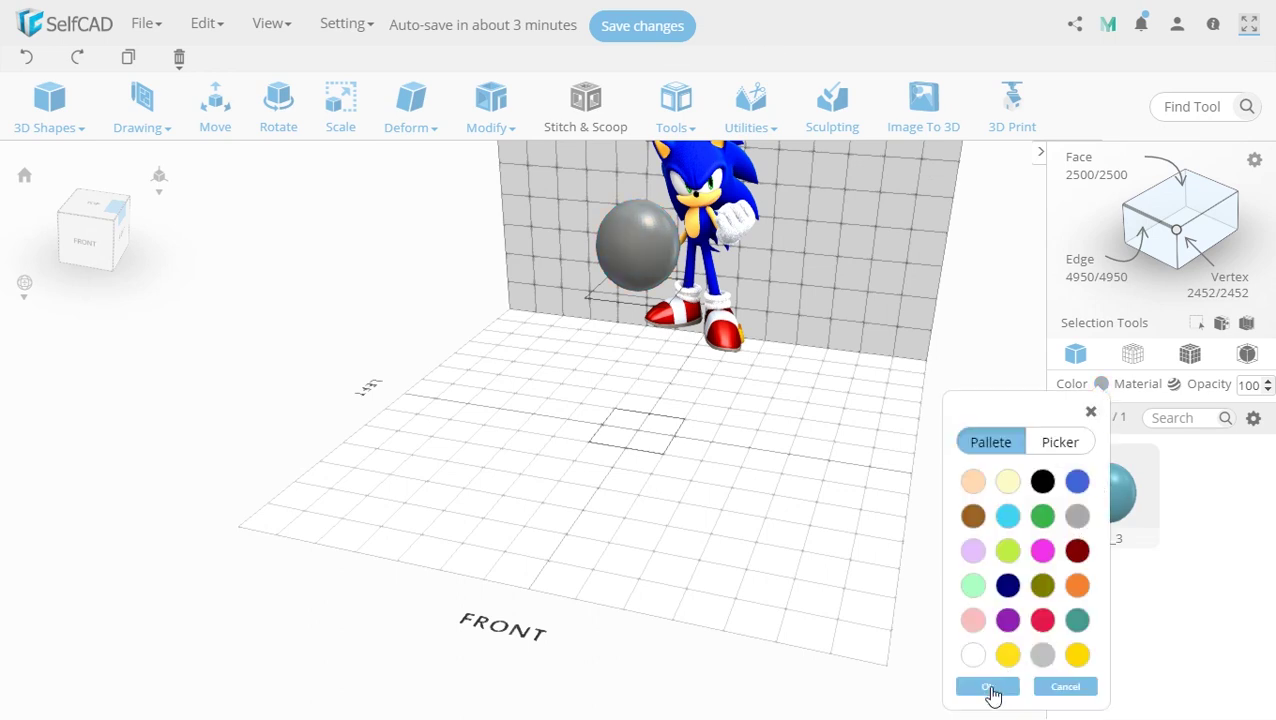
left_click(988, 687)
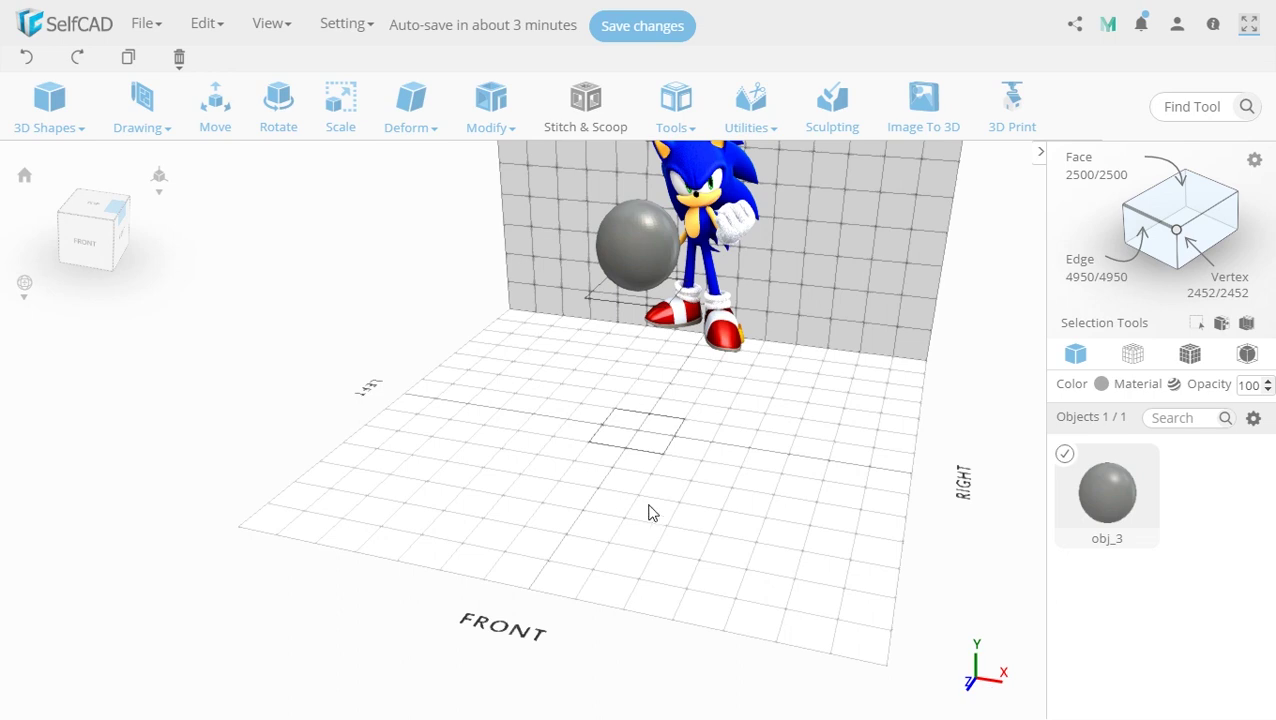
Step: Sculpt a V-shaped brow ridge across the sphere's front with the Inflate brush at size 10, intensity 100 and X symmetry
left_click(604, 316)
left_click(645, 229)
left_click(838, 118)
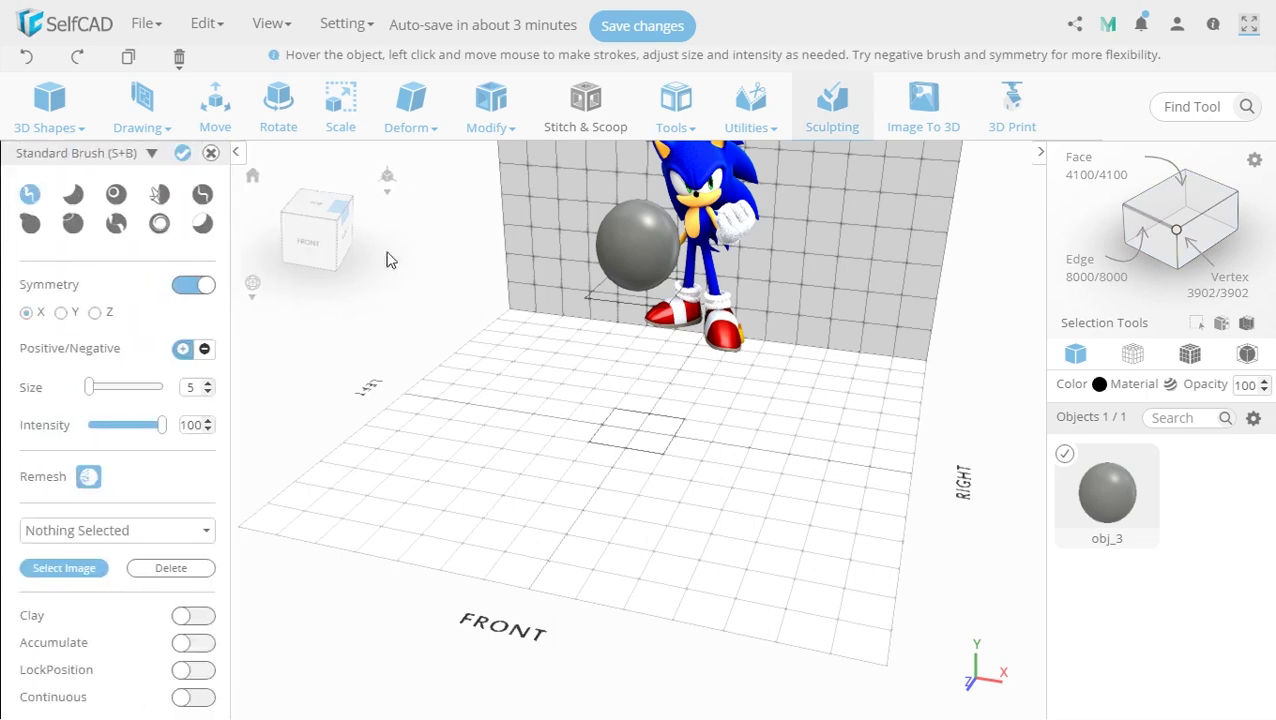
left_click(333, 240)
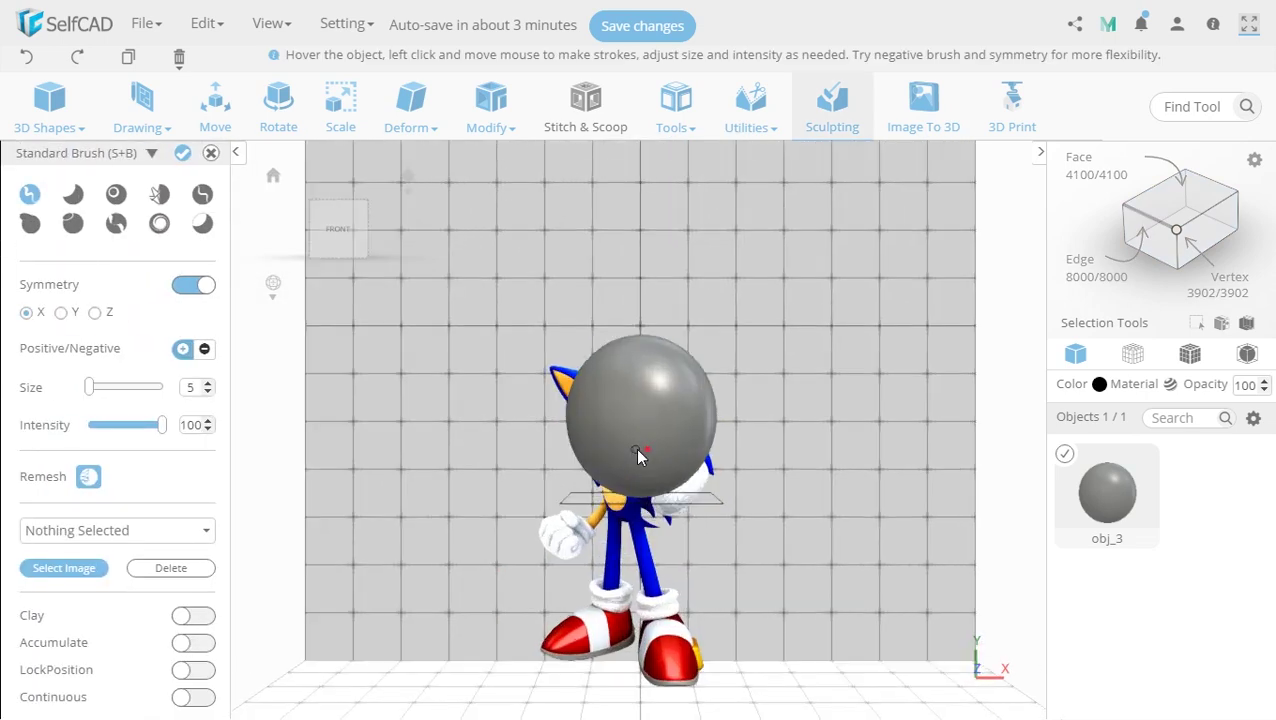
scroll(640, 455, "up", 4)
left_click(118, 194)
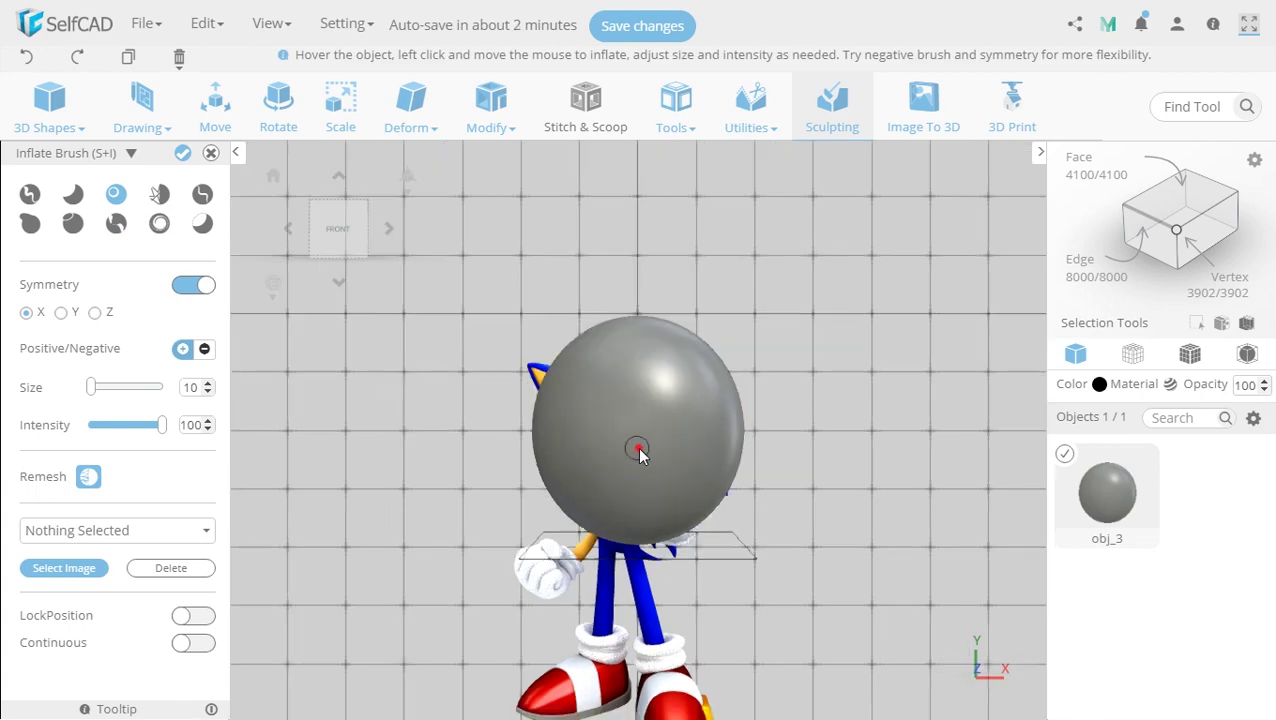
left_click_drag(638, 449, 675, 413)
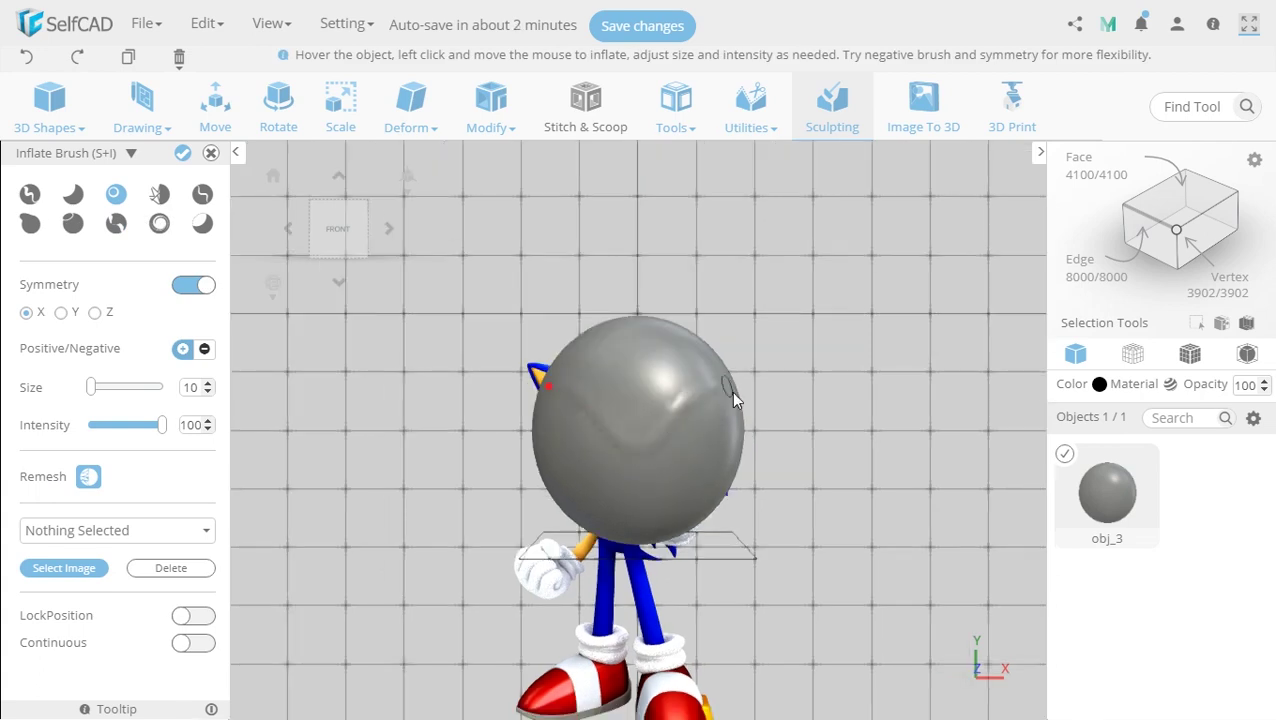
Step: Thicken the brow ridge toward both sides of the sphere with further symmetric Inflate strokes
right_click_drag(748, 543, 716, 541)
scroll(716, 541, "up", 2)
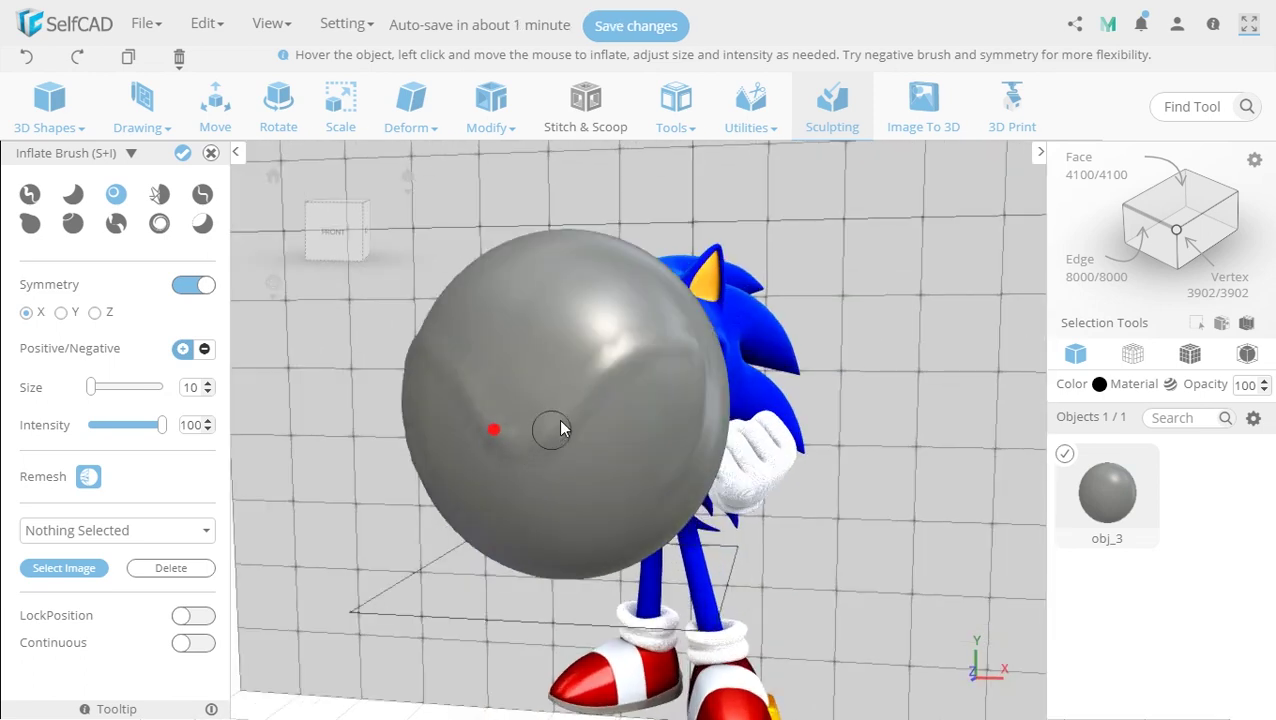
left_click_drag(698, 362, 684, 545)
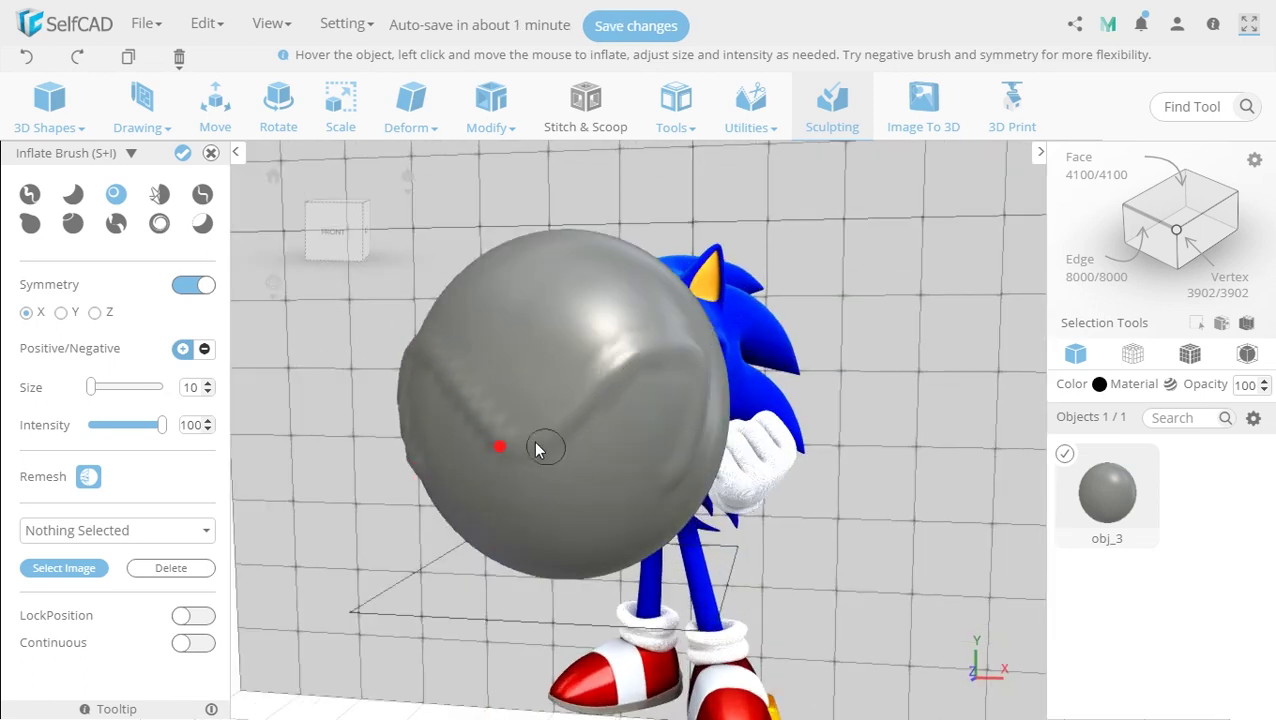
Step: Carve along the brow ridge with the Inflate brush in negative mode at size 3
left_click(203, 350)
double_click(190, 387)
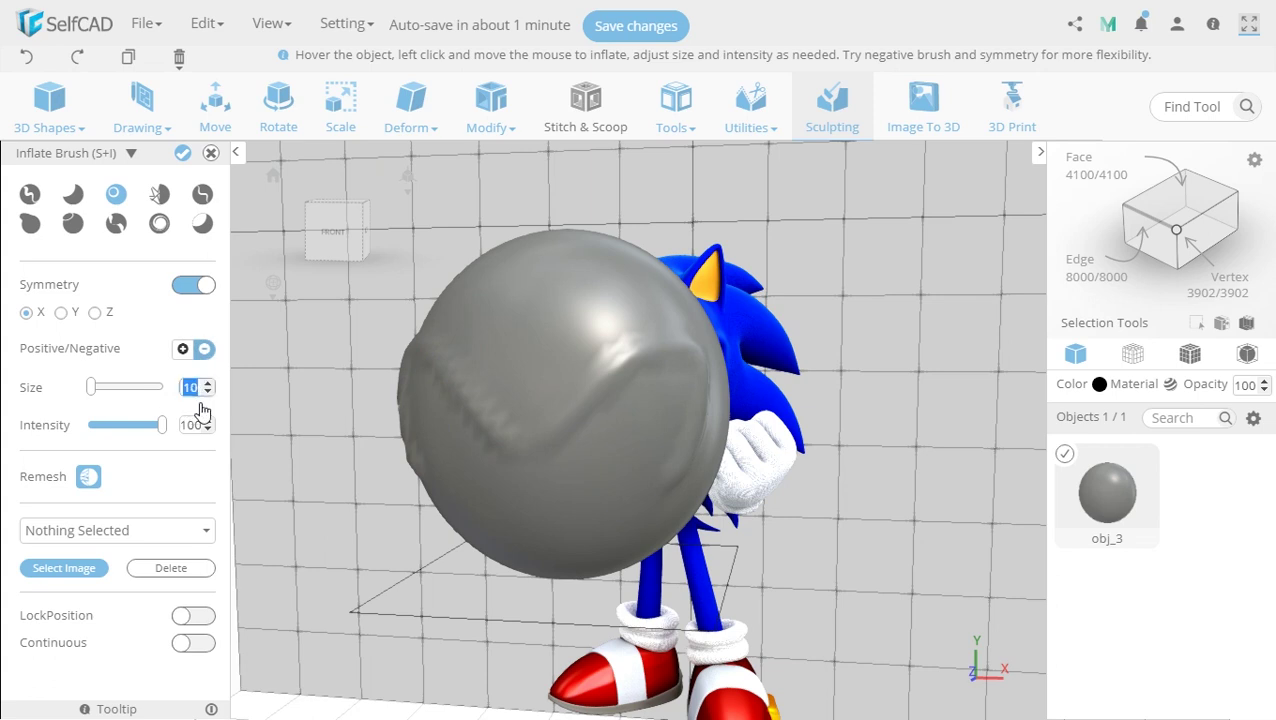
type("3")
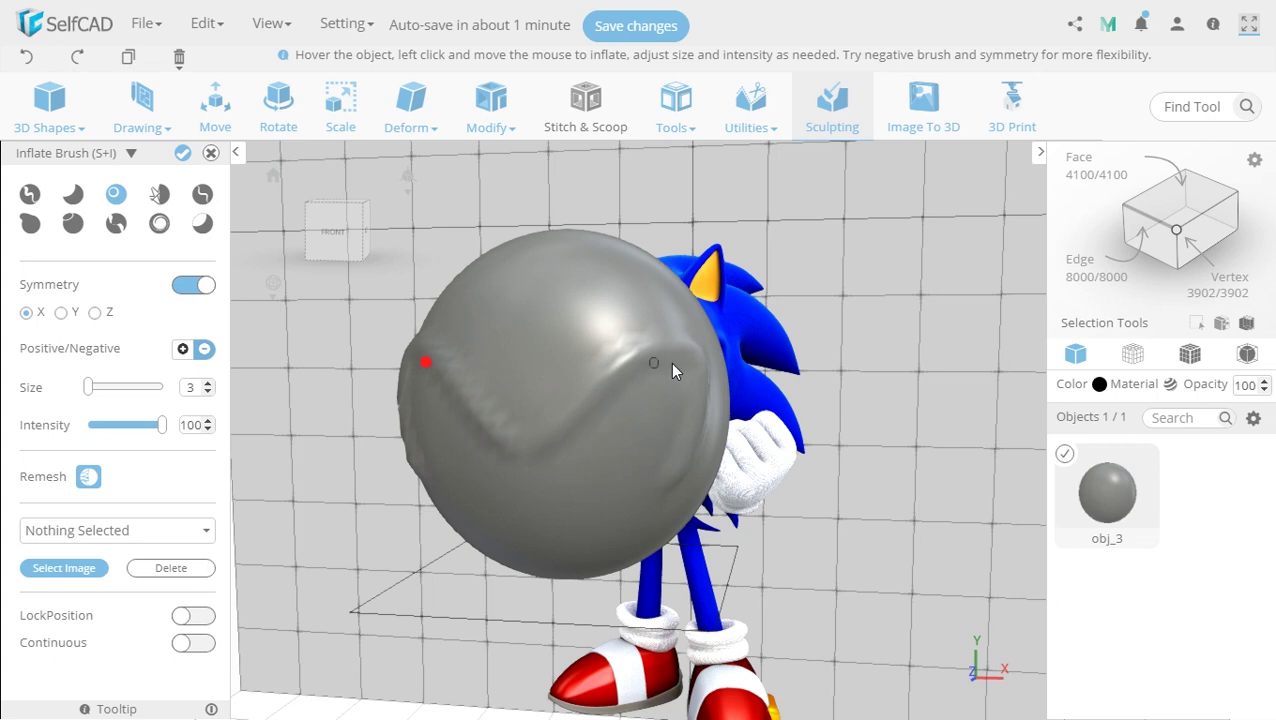
right_click_drag(700, 574, 635, 581)
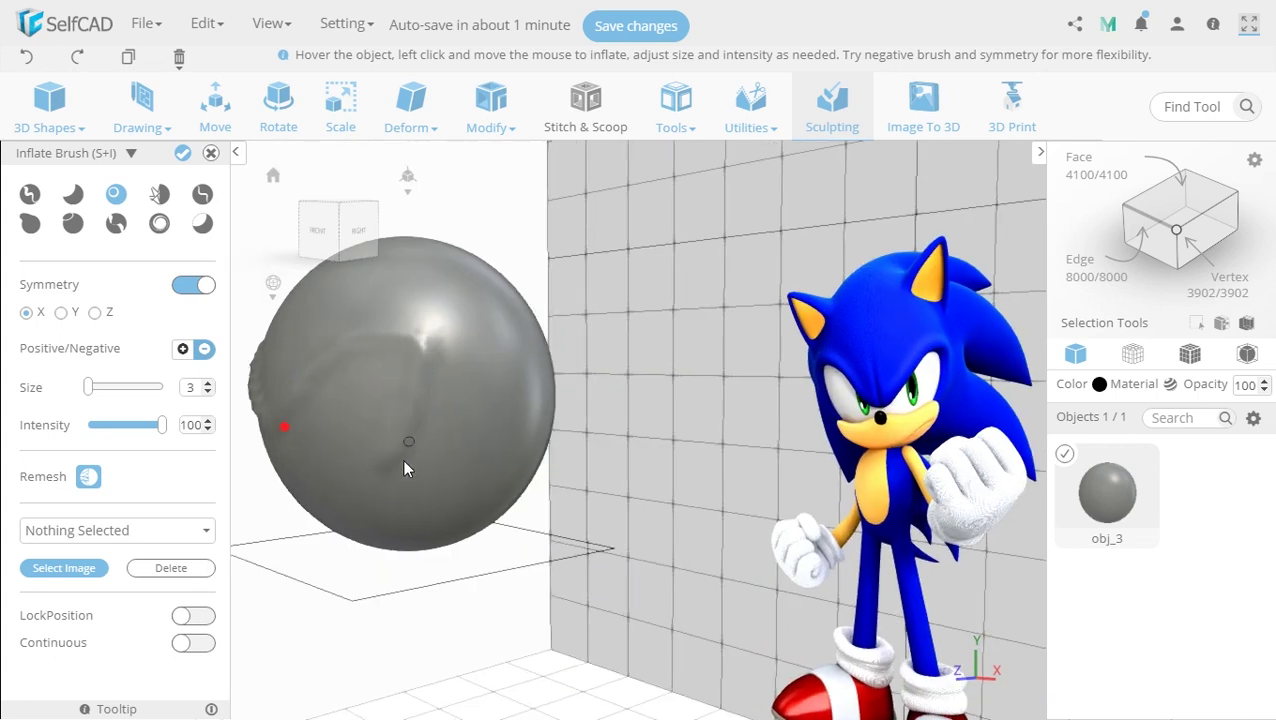
right_click_drag(590, 521, 216, 305)
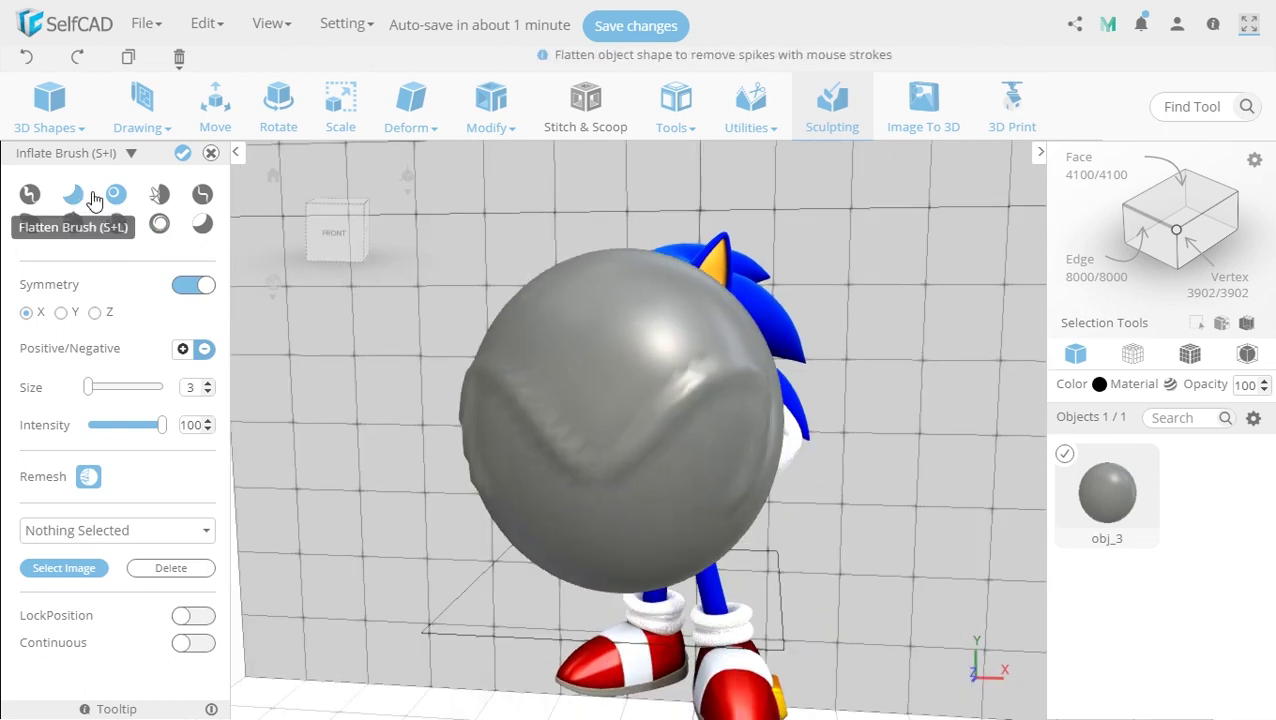
Step: Build up the area between the brows with the positive Inflate brush at size 10 with symmetry off
left_click(182, 350)
left_click(207, 383)
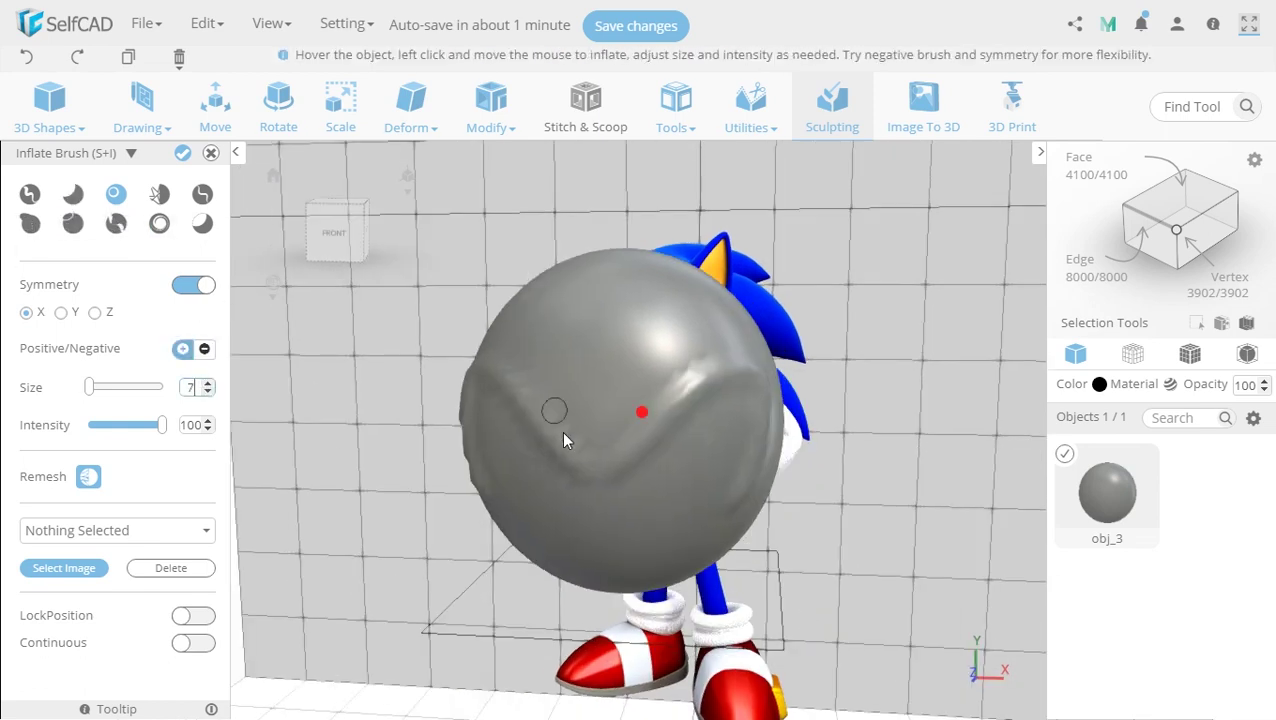
left_click(200, 287)
left_click(207, 358)
left_click(207, 358)
left_click(207, 358)
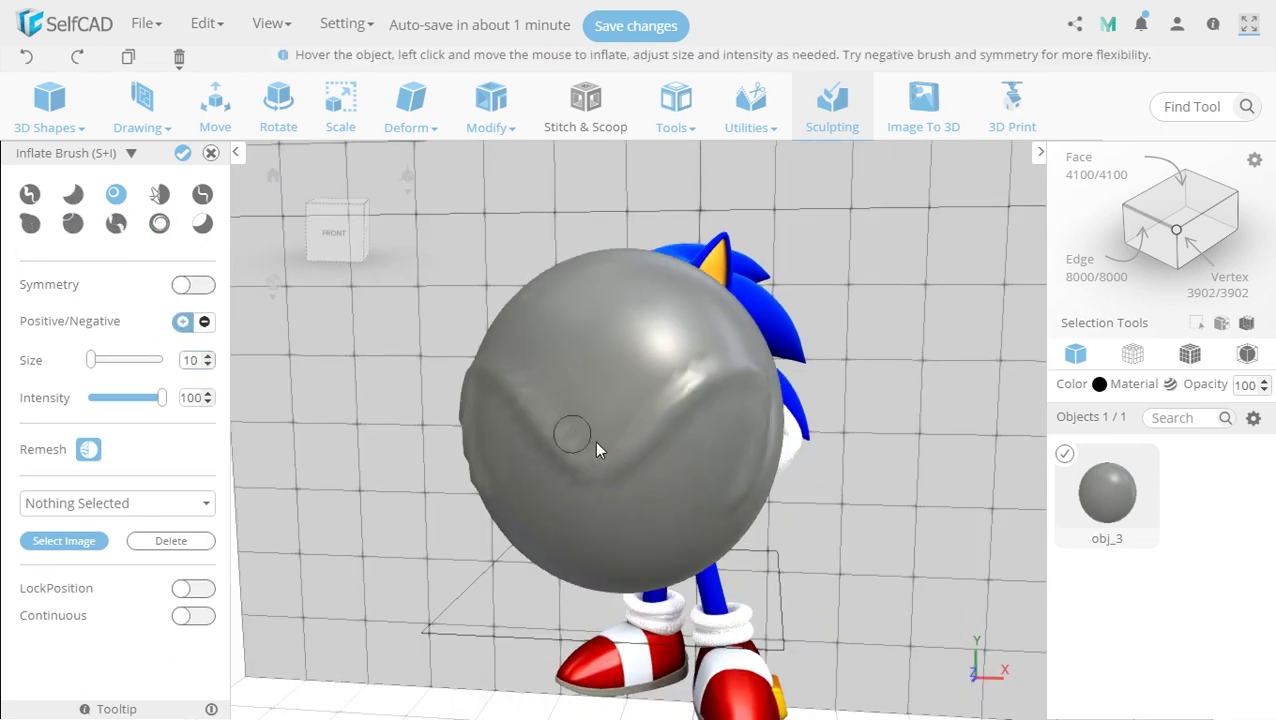
mouse_move(625, 419)
left_mouse_down()
mouse_move(584, 440)
mouse_move(515, 366)
mouse_move(571, 424)
mouse_move(543, 344)
mouse_move(631, 397)
left_mouse_up()
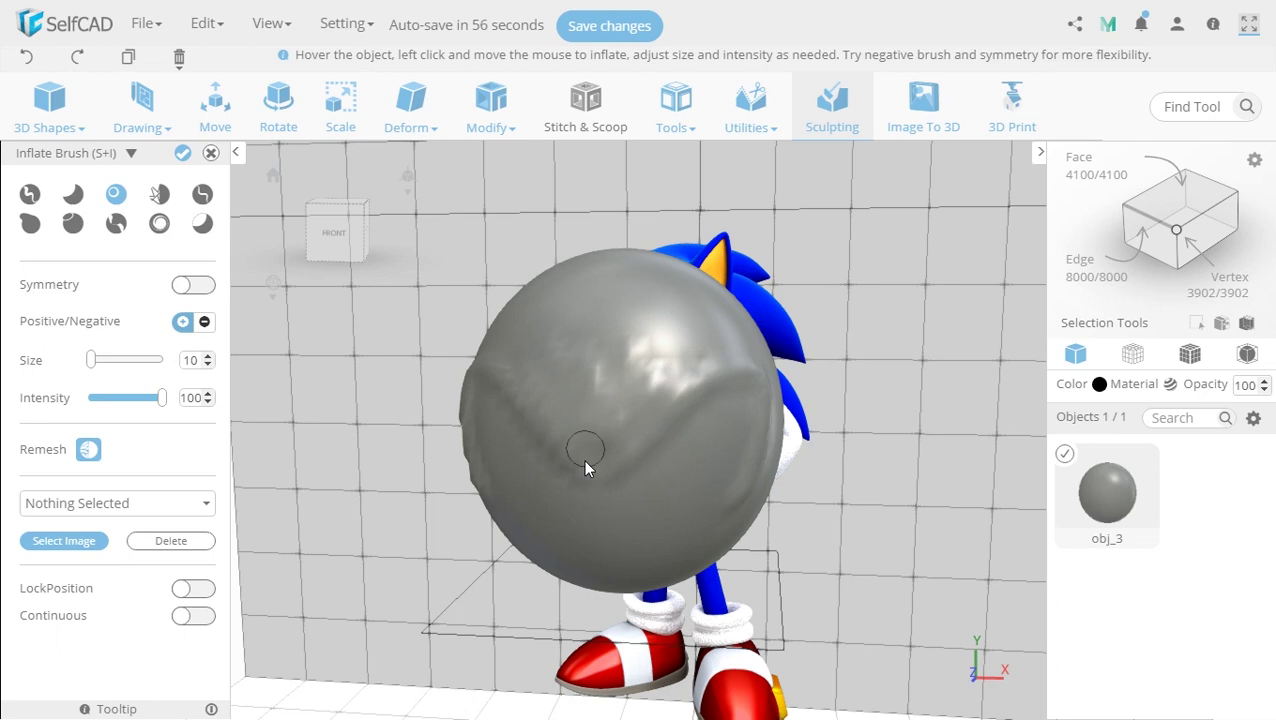
mouse_move(585, 462)
left_mouse_down()
mouse_move(558, 356)
mouse_move(607, 393)
mouse_move(585, 322)
mouse_move(589, 437)
left_mouse_up()
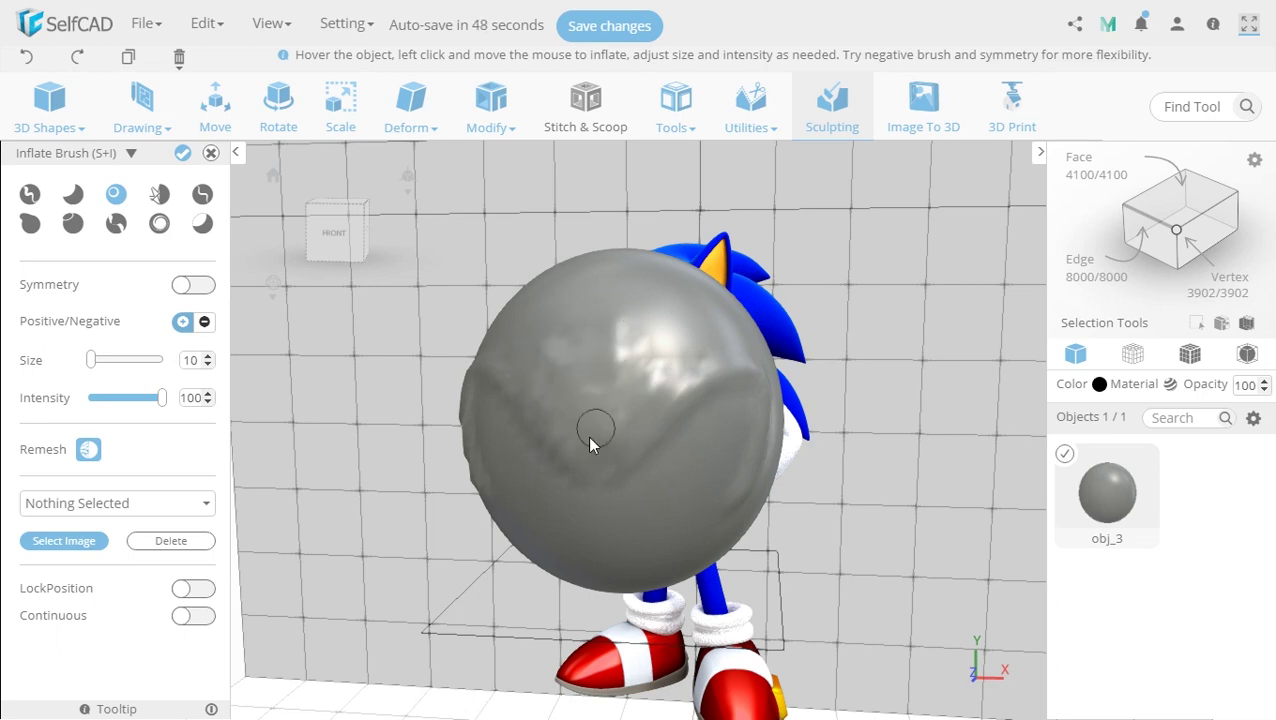
mouse_move(900, 520)
left_mouse_down()
mouse_move(740, 541)
mouse_move(842, 555)
mouse_move(920, 535)
left_mouse_up()
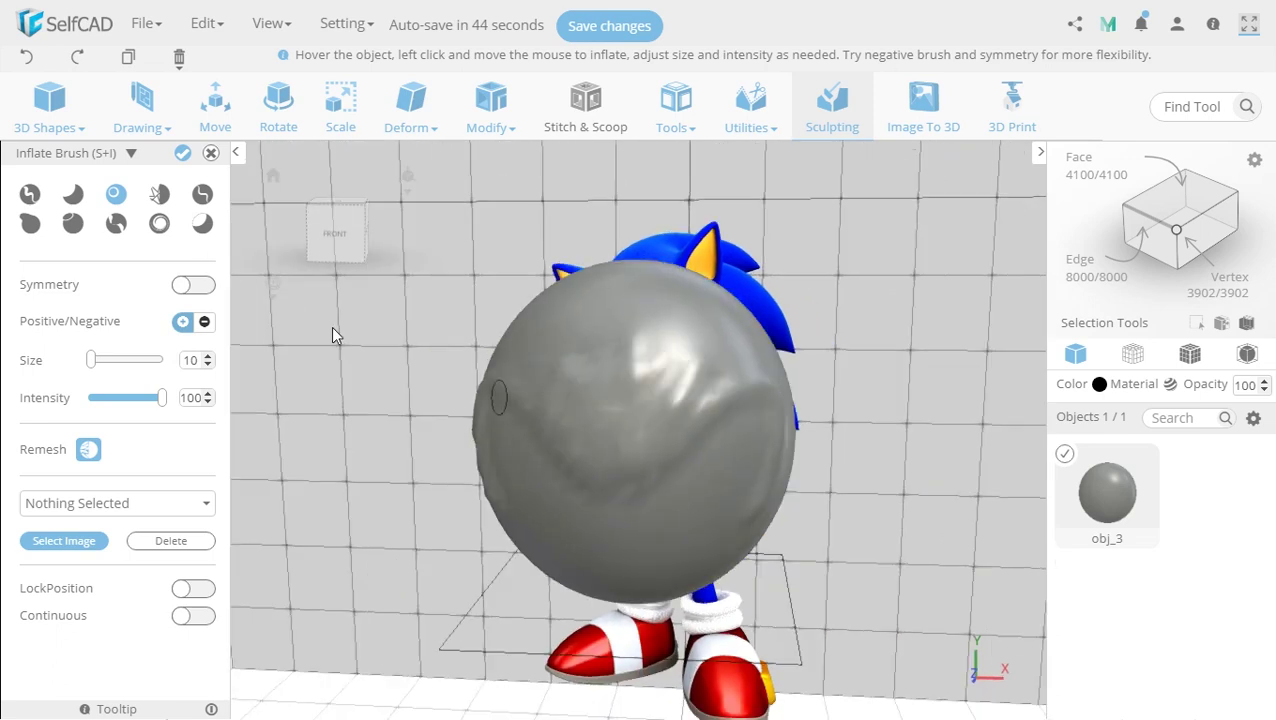
Step: Even out the bumps between the brows with the Flatten brush at size 10 and the Smooth brush at size 10, intensity 10
left_click(73, 193)
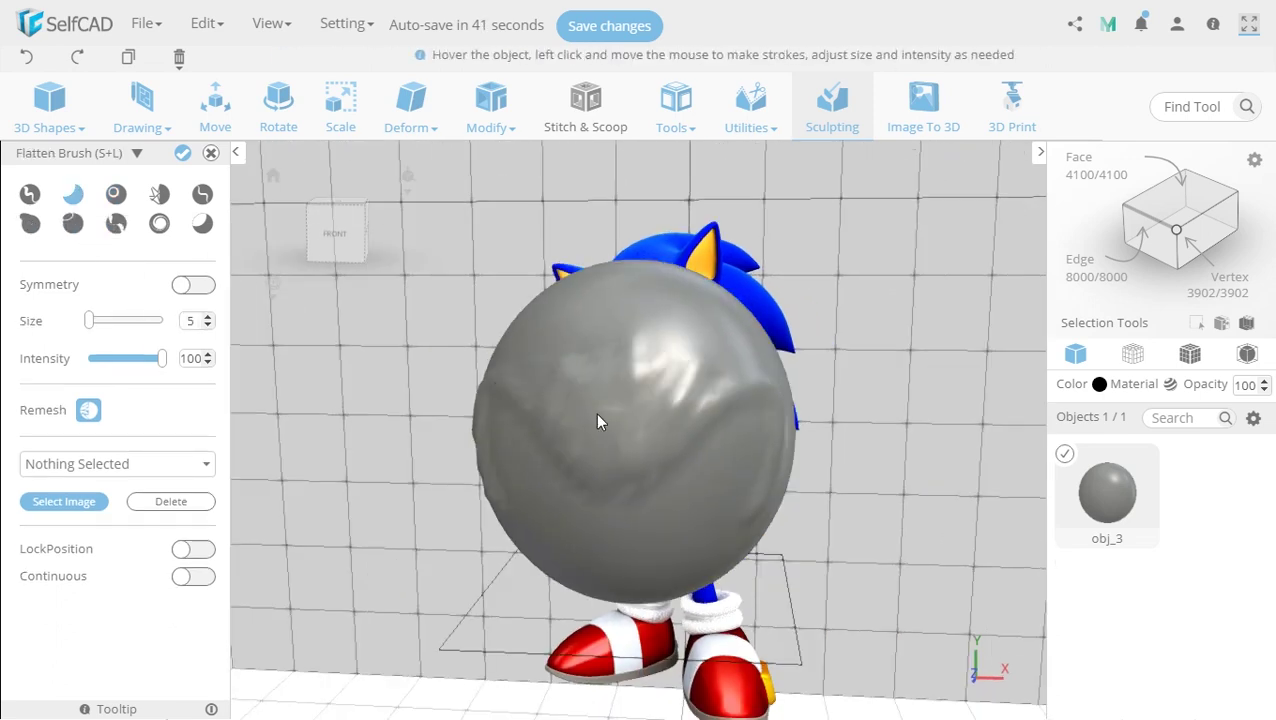
left_click(208, 317)
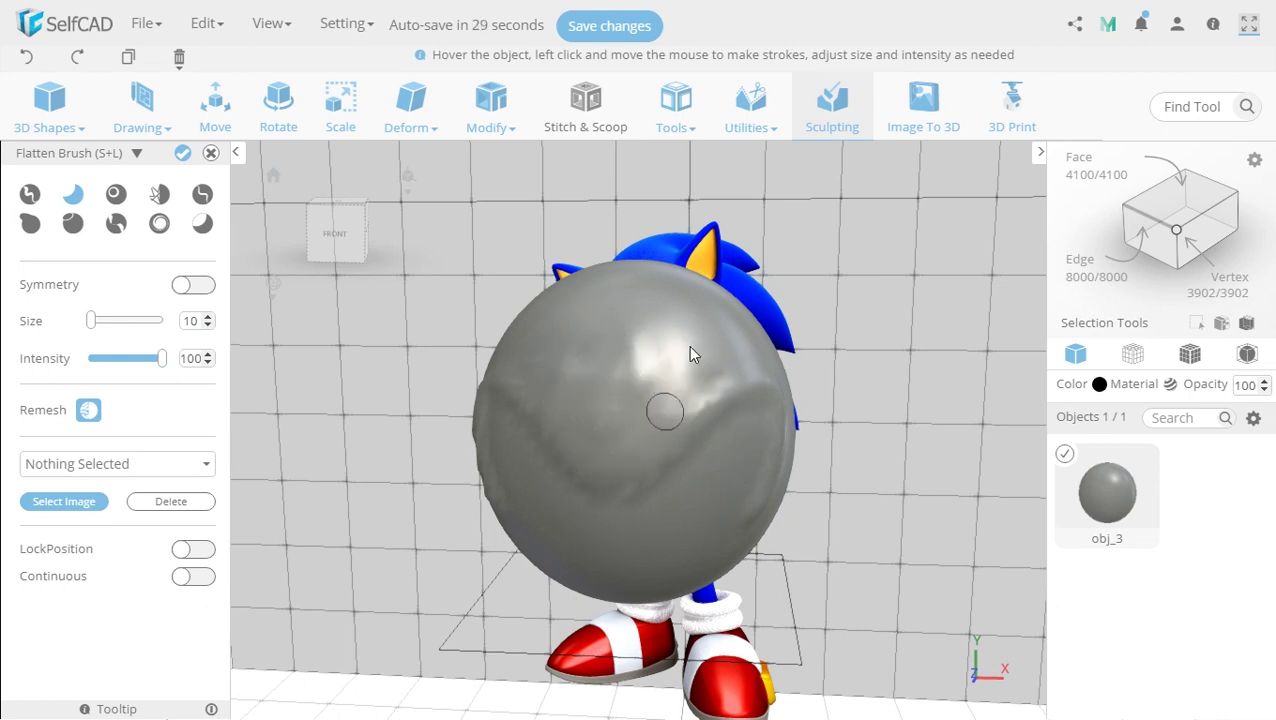
left_click(160, 196)
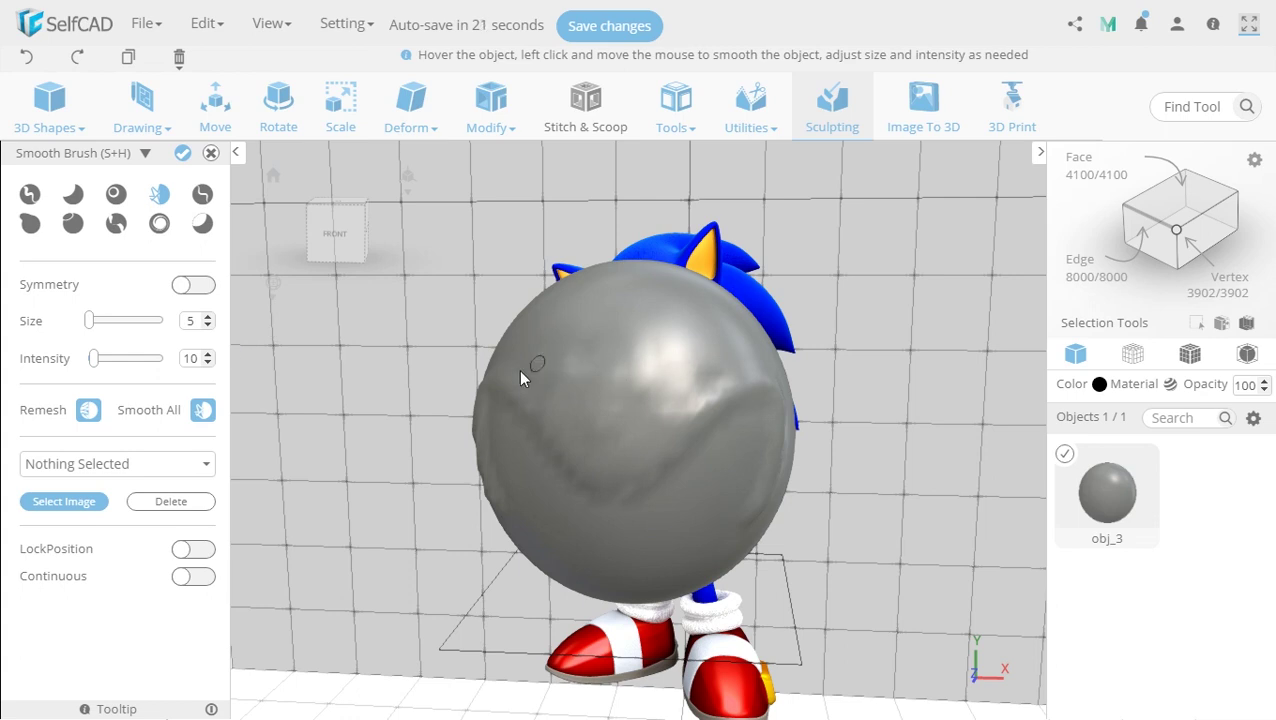
left_click(208, 316)
left_click(208, 317)
mouse_move(789, 571)
right_mouse_down()
mouse_move(758, 598)
mouse_move(870, 591)
right_mouse_up()
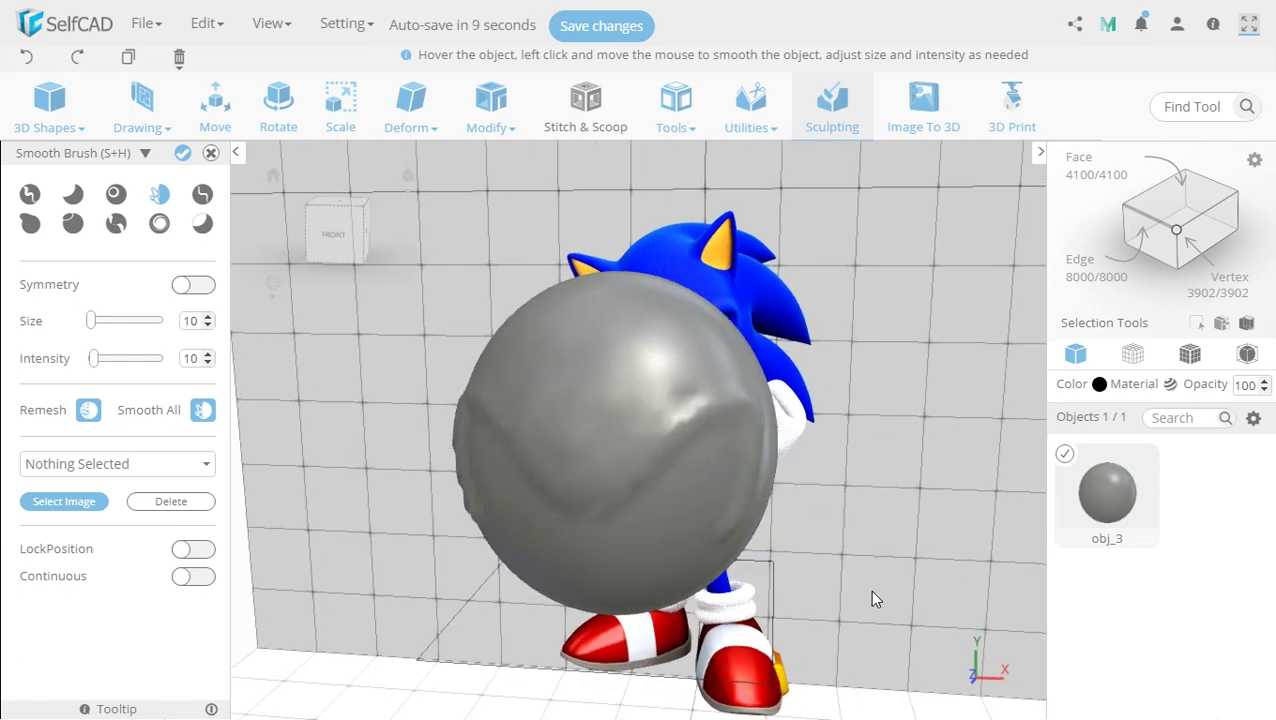
Step: Deepen the groove below the brows with the Inflate brush in negative mode at size 3 with symmetry off
left_click(78, 201)
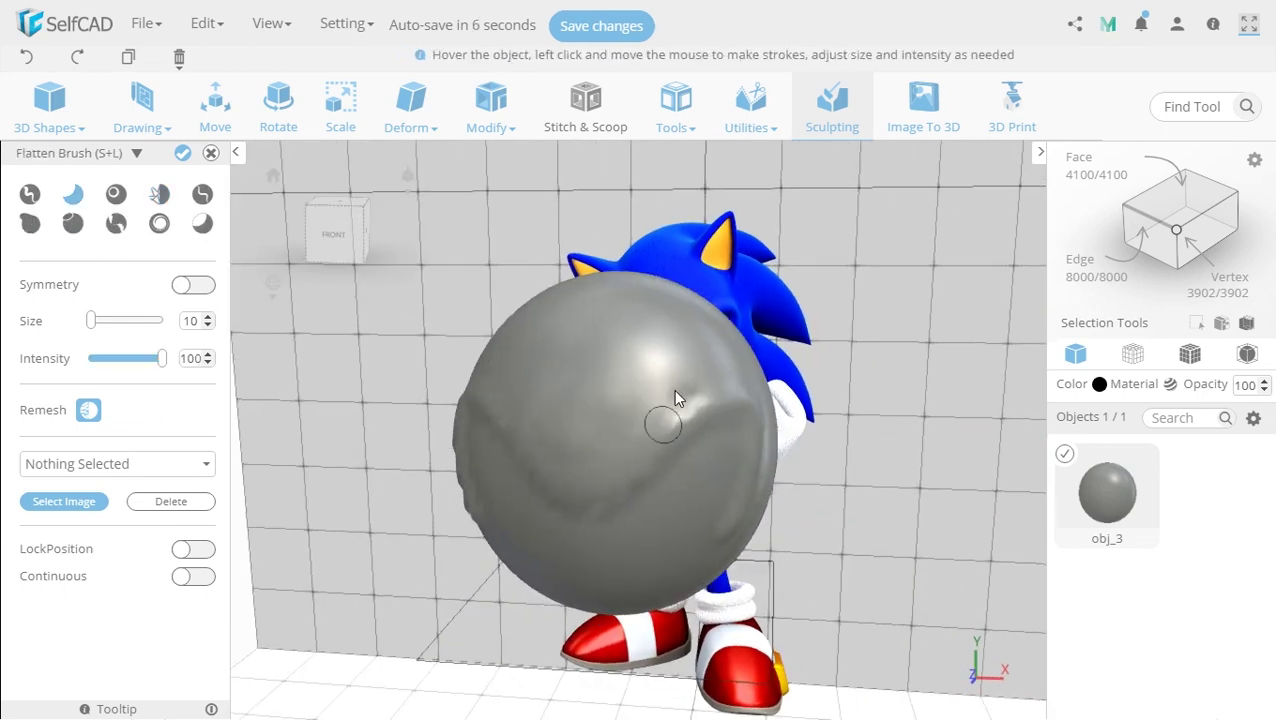
left_click(116, 193)
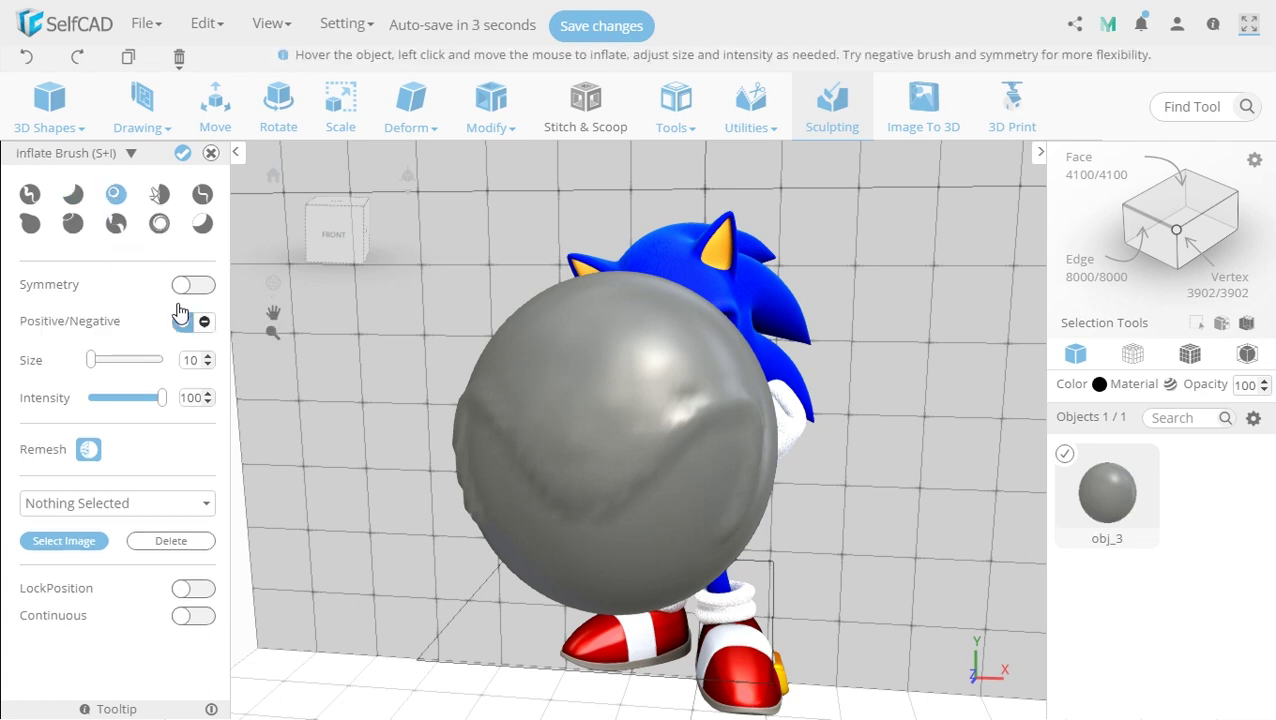
left_click(208, 365)
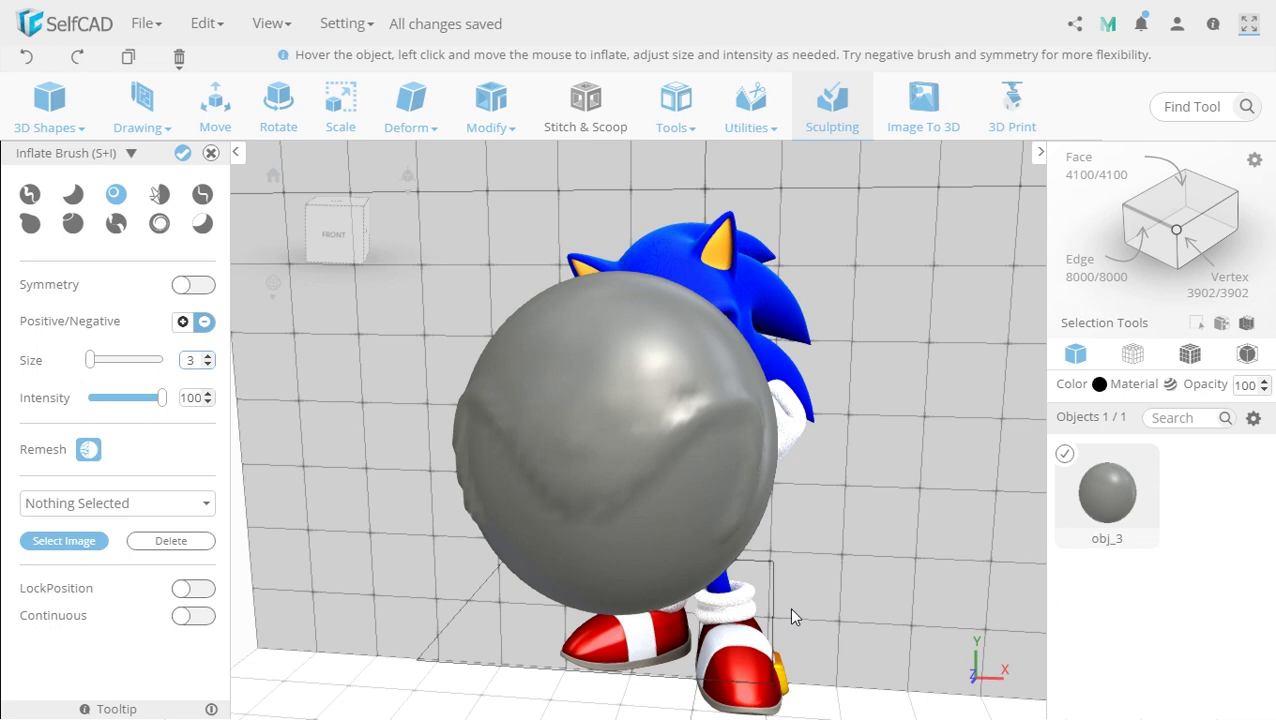
left_click_drag(789, 606, 739, 574)
scroll(645, 484, "up", 3)
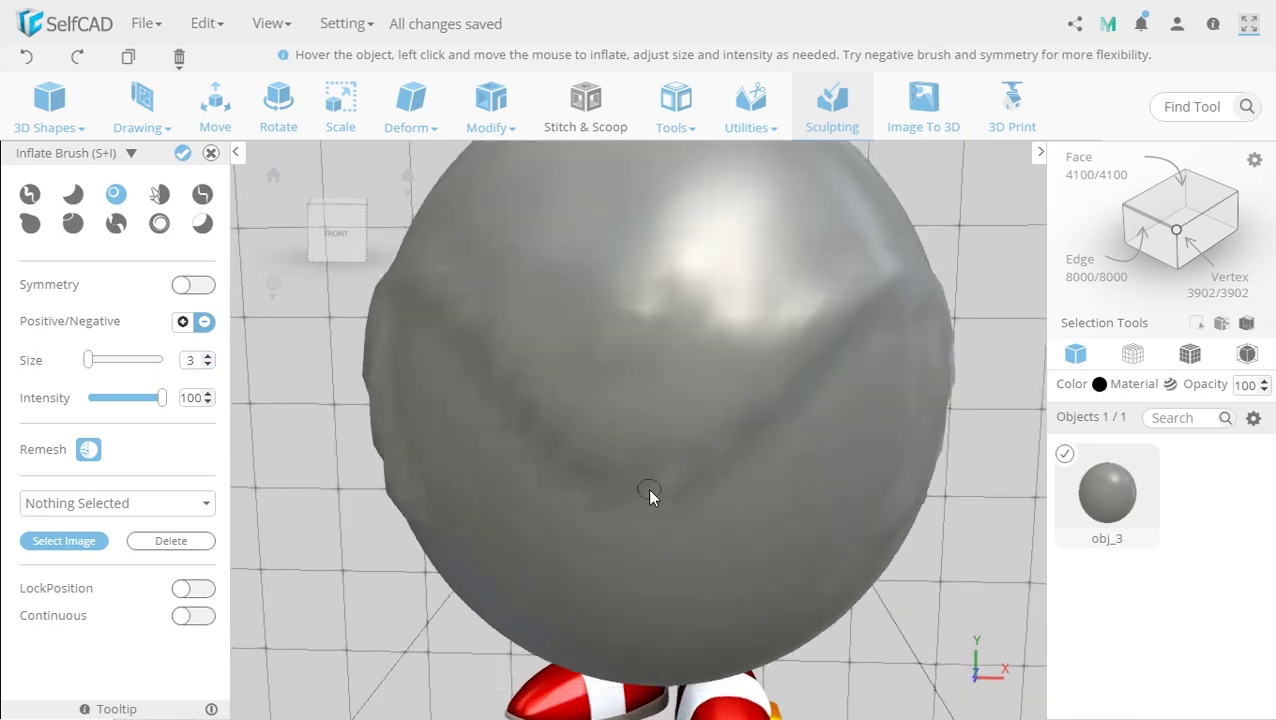
left_click(340, 248)
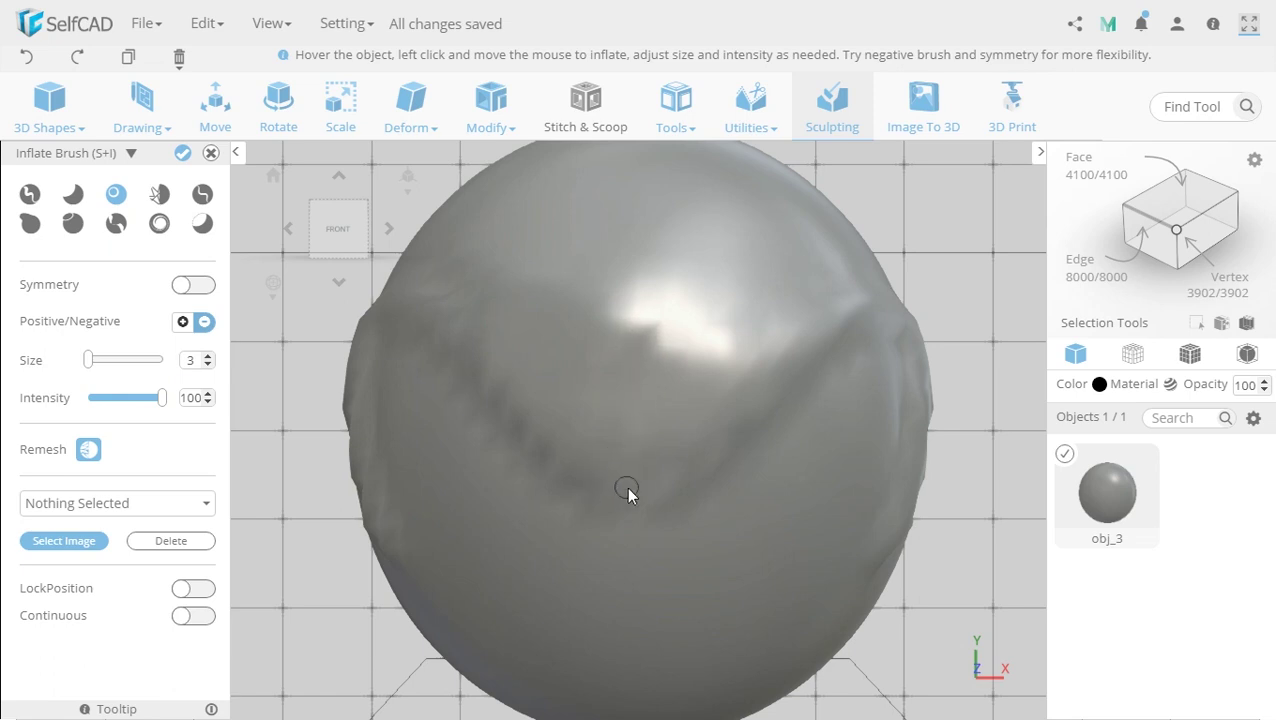
Step: Carve further into the area between the brows with the negative Inflate brush at size 5
left_click(207, 355)
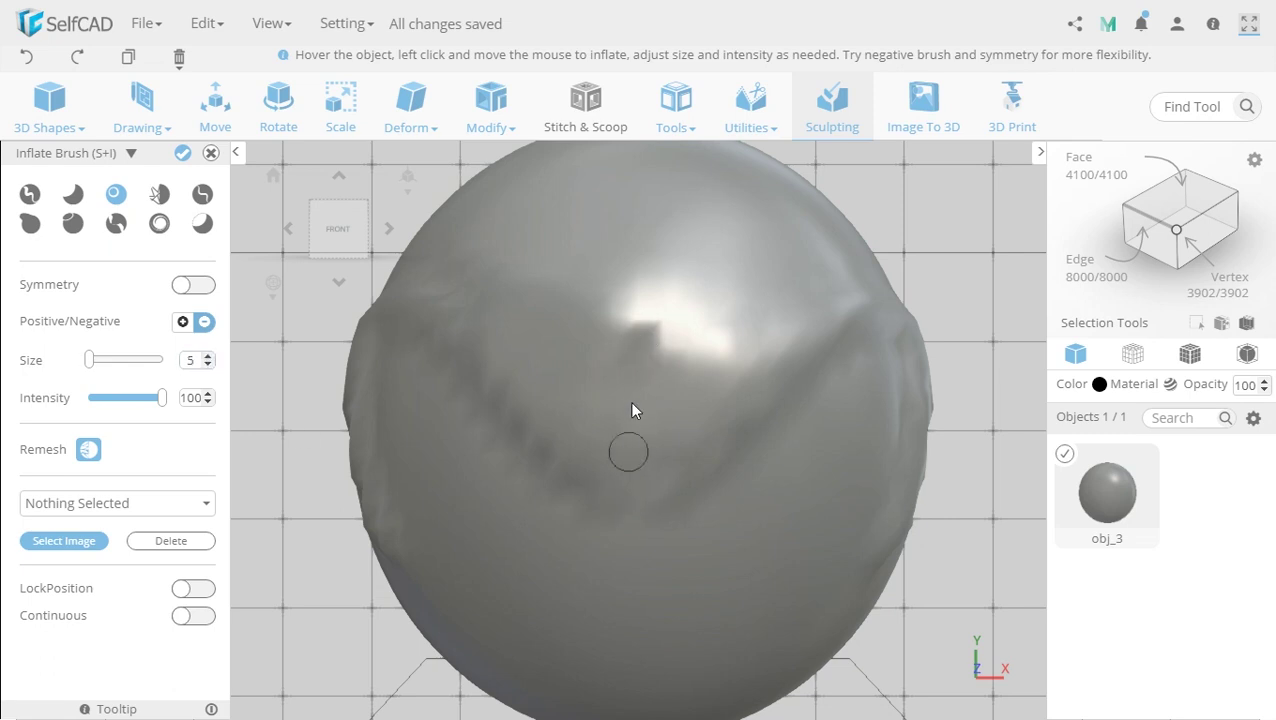
scroll(642, 502, "down", 6)
mouse_move(757, 608)
right_mouse_down()
mouse_move(680, 659)
mouse_move(848, 650)
mouse_move(838, 590)
mouse_move(836, 616)
right_mouse_up()
scroll(838, 590, "up", 3)
scroll(838, 590, "up", 3)
Step: Pull the surface between the brows toward the centre line with the X-symmetric Move brush at size 10, intensity 70
left_click(30, 223)
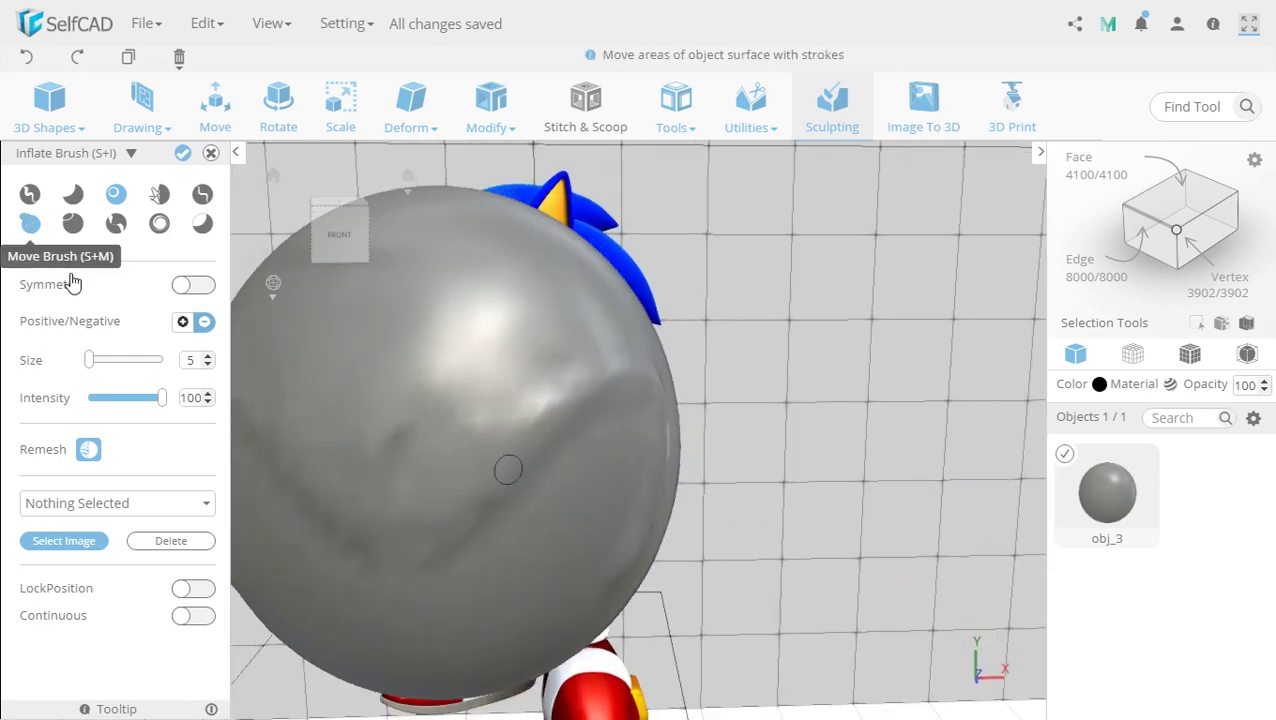
left_click(193, 286)
left_click(207, 353)
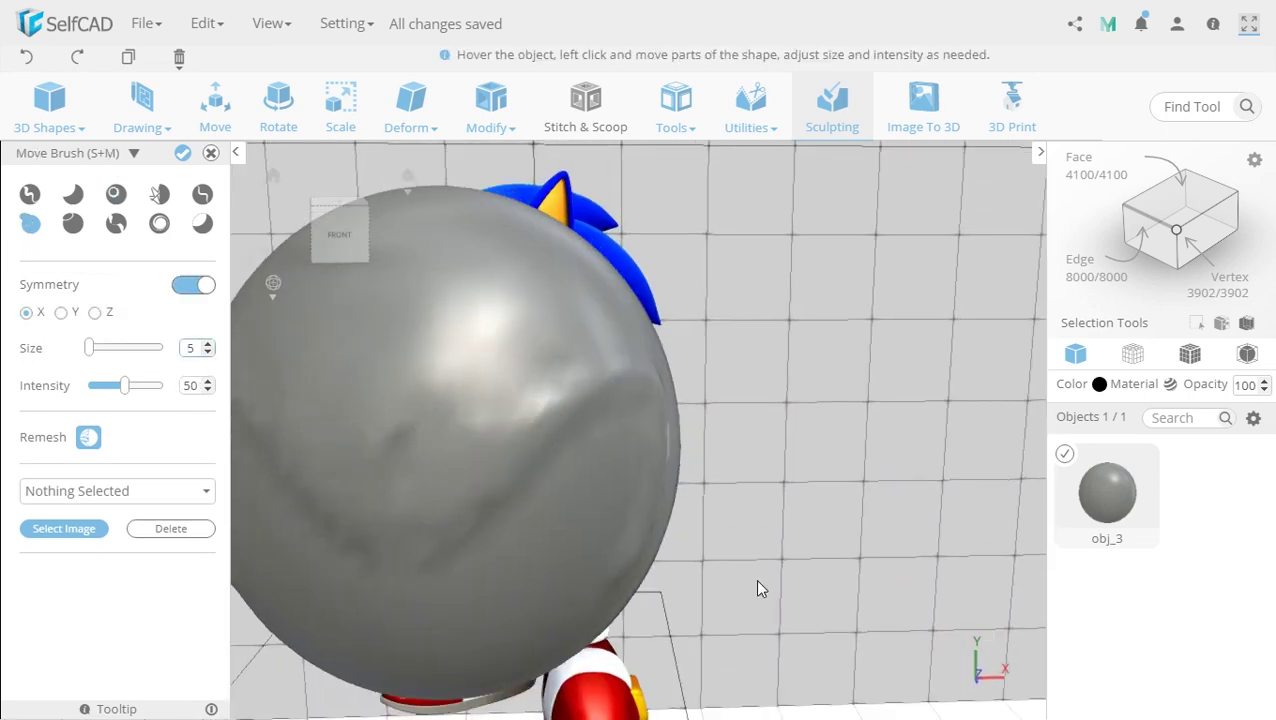
right_click_drag(755, 578, 800, 574)
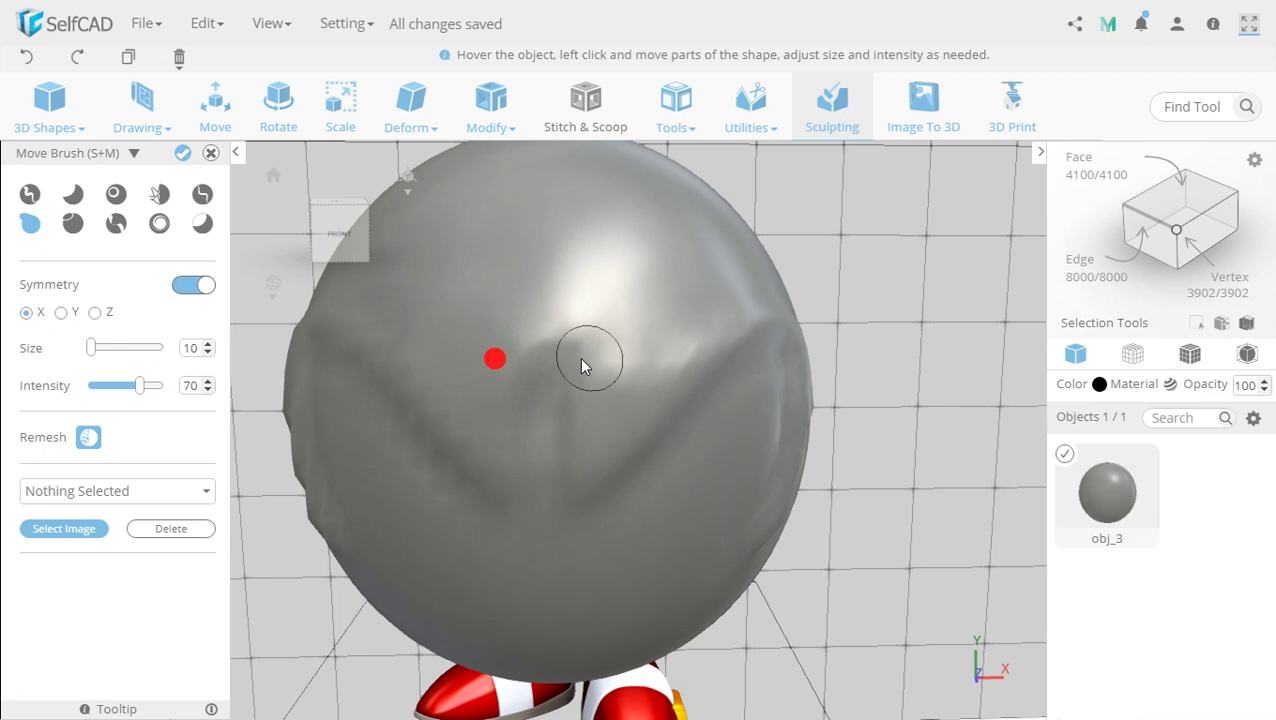
mouse_move(582, 361)
left_mouse_down()
mouse_move(570, 437)
mouse_move(558, 336)
mouse_move(557, 378)
left_mouse_up()
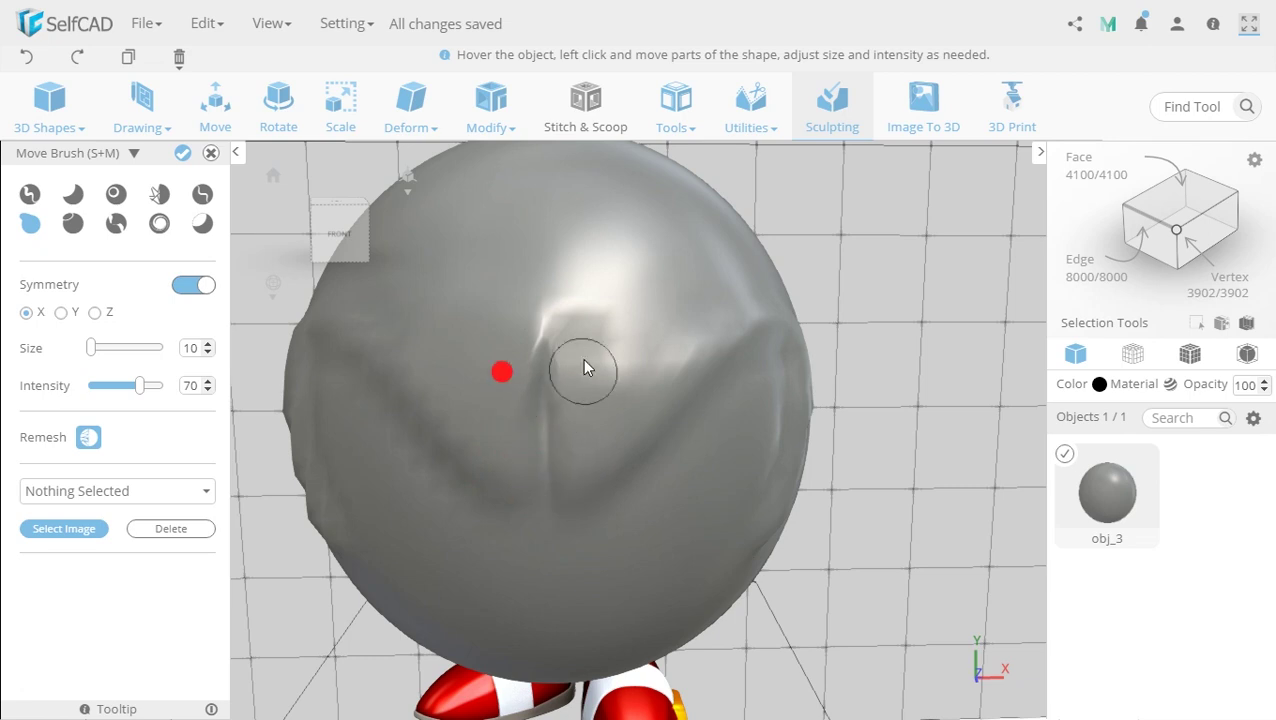
mouse_move(704, 532)
right_mouse_down()
mouse_move(818, 570)
mouse_move(710, 513)
right_mouse_up()
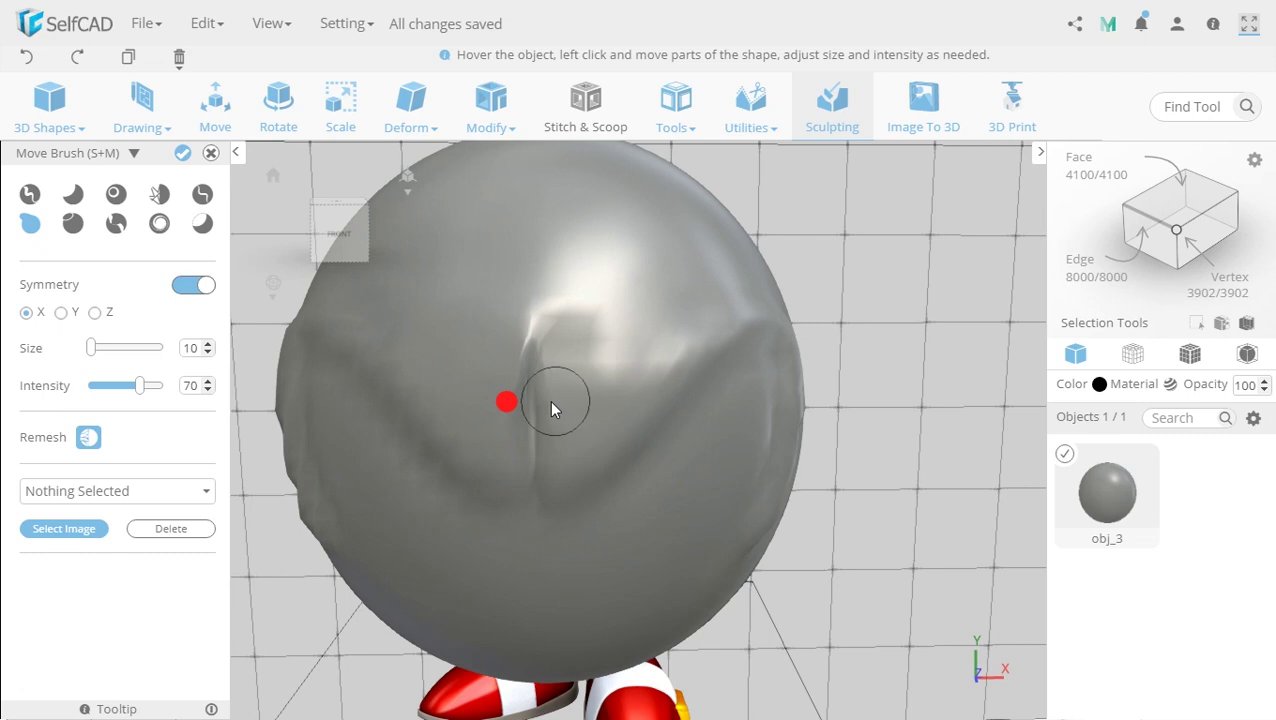
right_click_drag(709, 623, 748, 556)
scroll(748, 556, "down", 4)
scroll(748, 556, "up", 3)
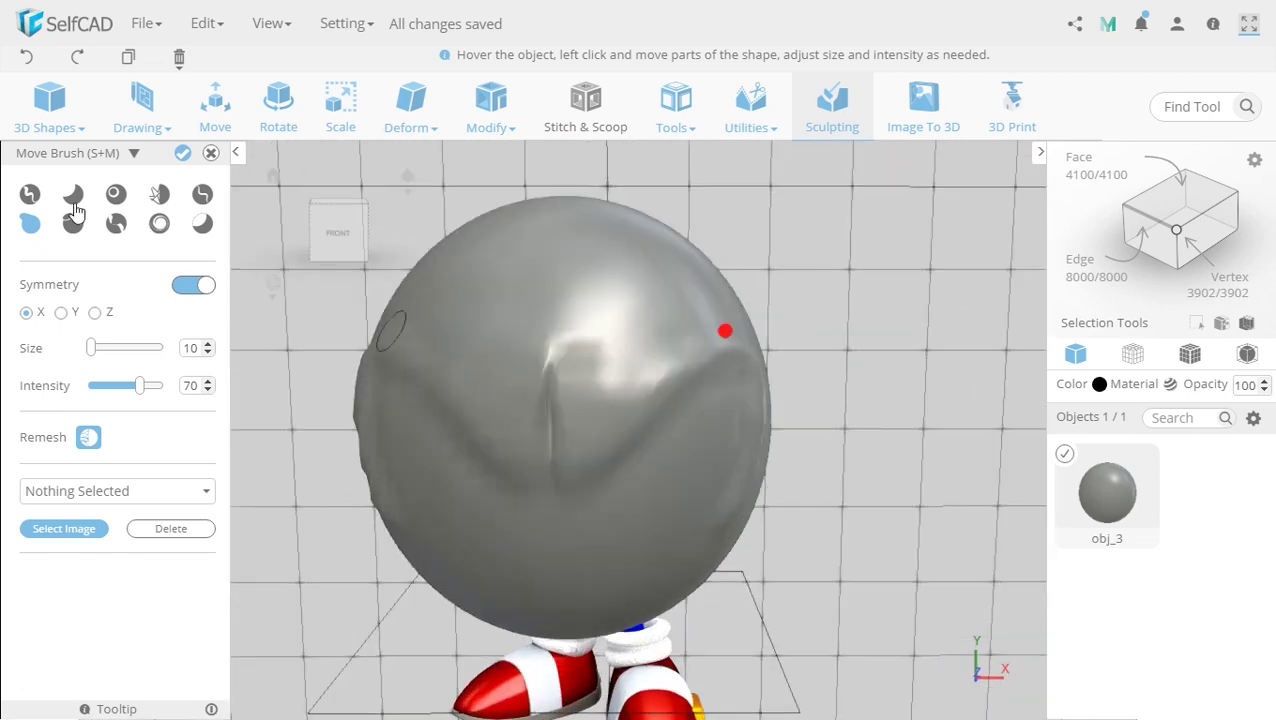
Step: Soften the central crease between the brows with the X-symmetric Flatten brush at size 10 and the Smooth brush at size 10, intensity 10
left_click(72, 229)
left_click(193, 288)
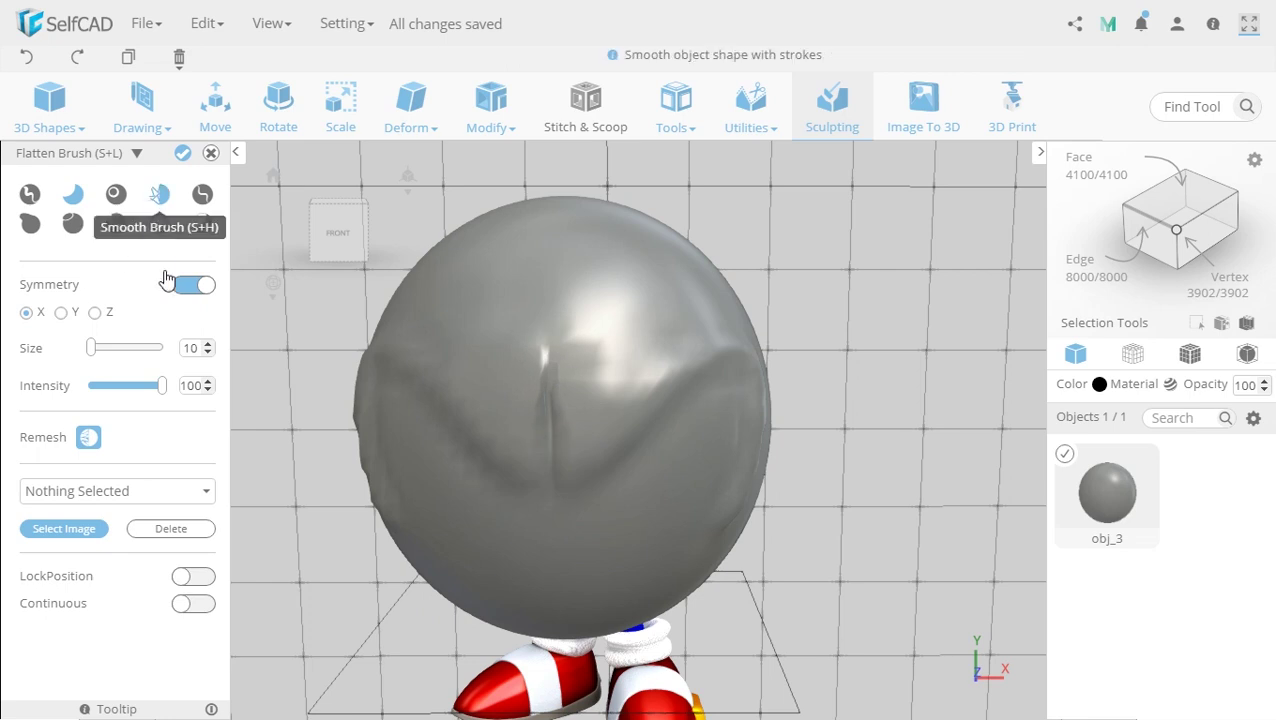
left_click(159, 193)
mouse_move(858, 594)
right_mouse_down()
mouse_move(785, 593)
mouse_move(832, 588)
mouse_move(915, 536)
mouse_move(800, 522)
mouse_move(755, 533)
mouse_move(823, 560)
mouse_move(795, 500)
right_mouse_up()
scroll(915, 536, "down", 5)
scroll(801, 526, "up", 4)
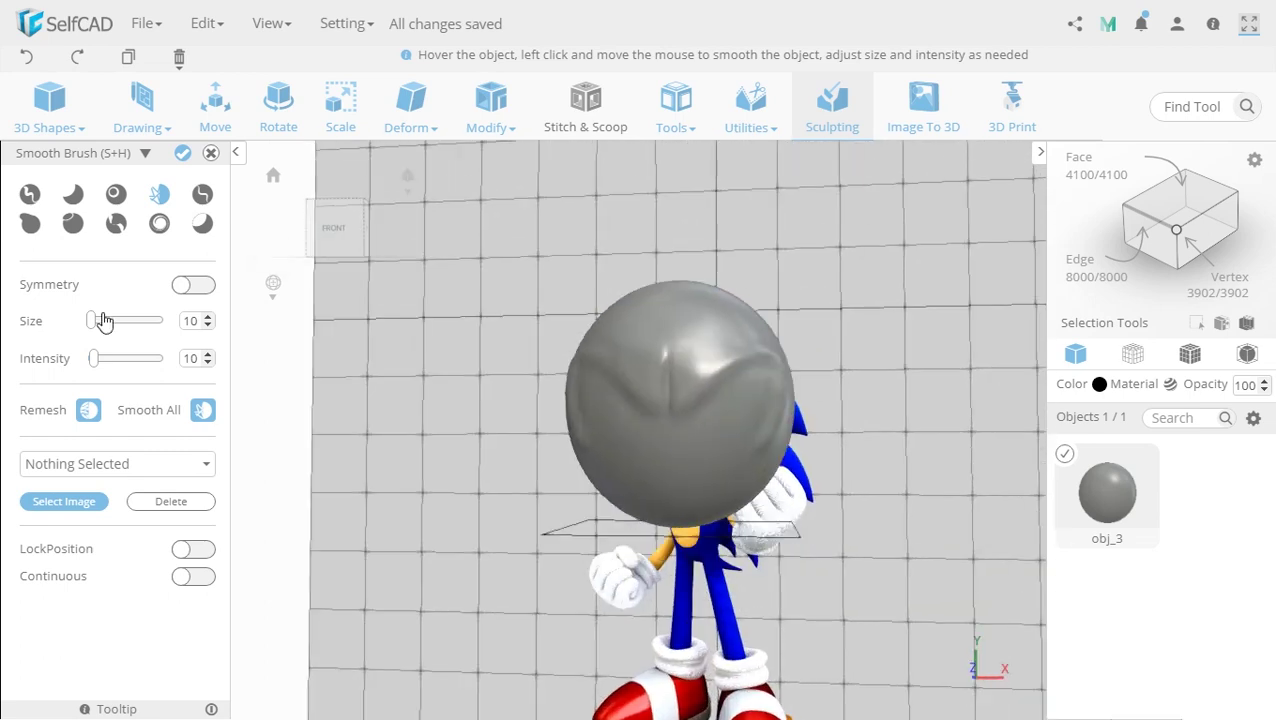
Step: Raise the outer edges of the eye areas with the positive Inflate brush at size 5 with X symmetry
left_click(117, 224)
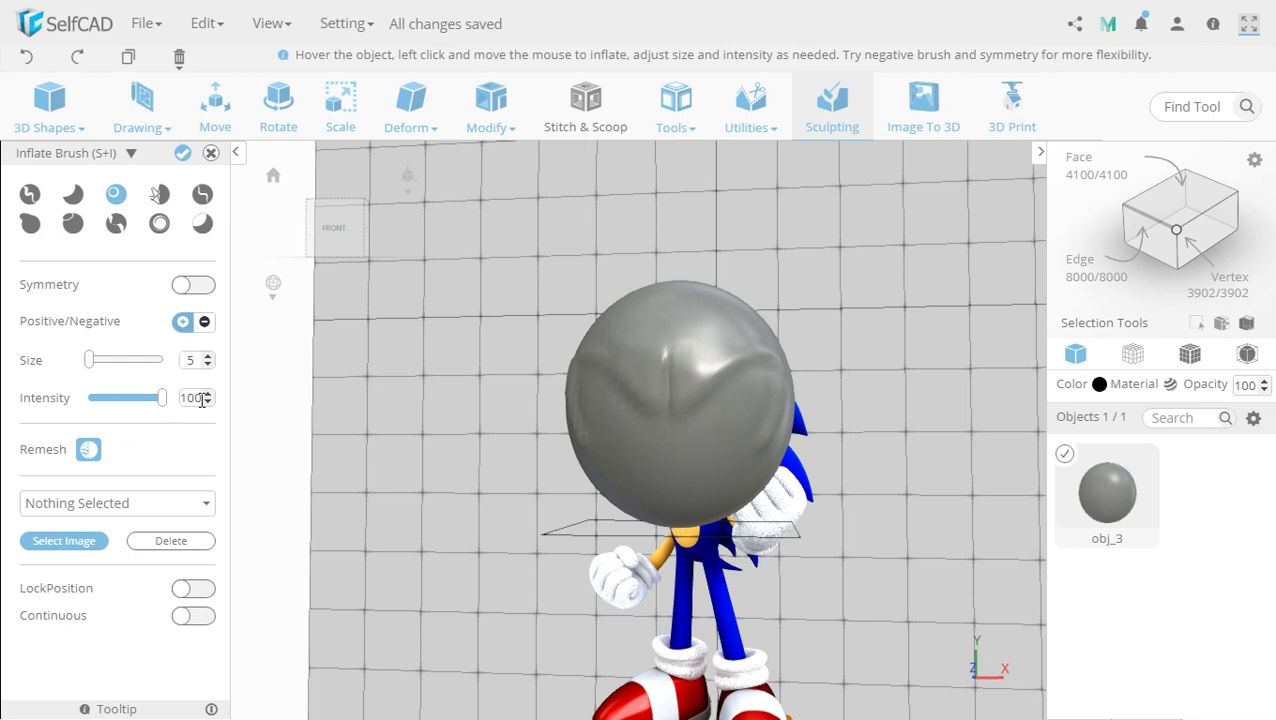
scroll(434, 330, "up", 2)
left_click(184, 287)
right_click_drag(804, 463, 790, 460)
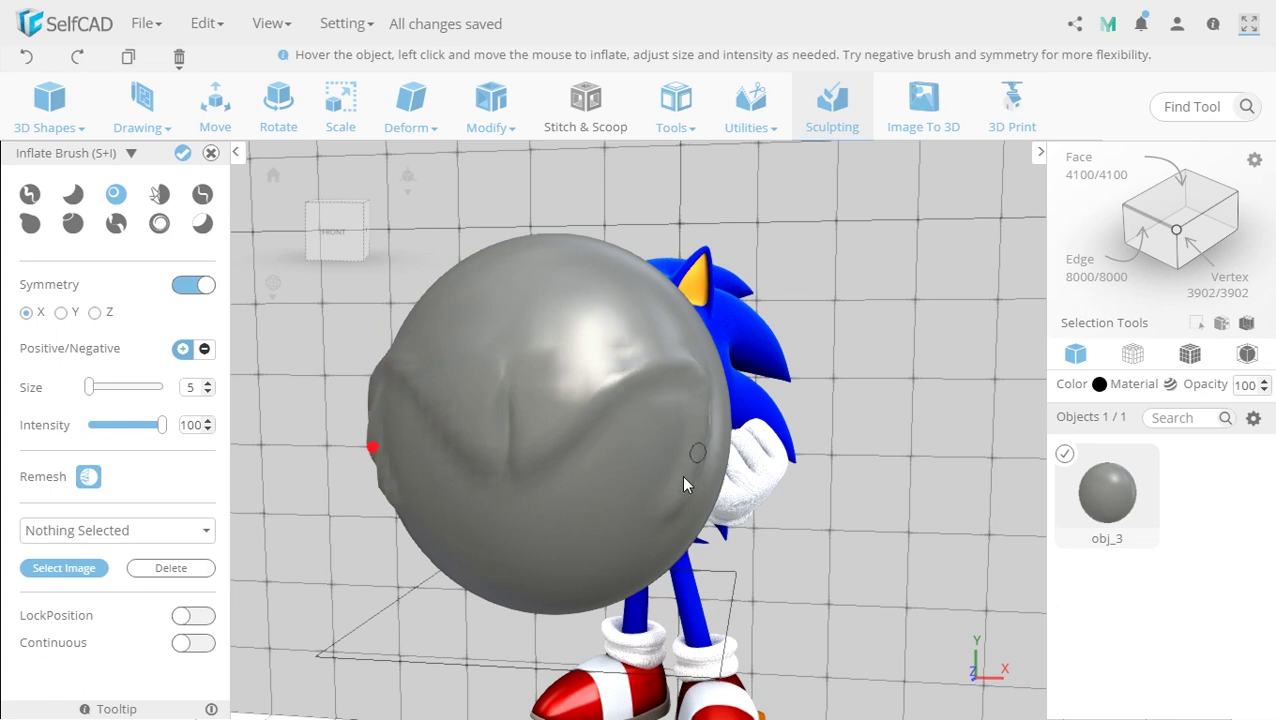
mouse_move(870, 560)
right_mouse_down()
mouse_move(909, 553)
mouse_move(816, 565)
mouse_move(838, 571)
mouse_move(885, 545)
right_mouse_up()
Step: Build up the lower edges of both eye areas with symmetric Inflate strokes at size 10
left_click(334, 227)
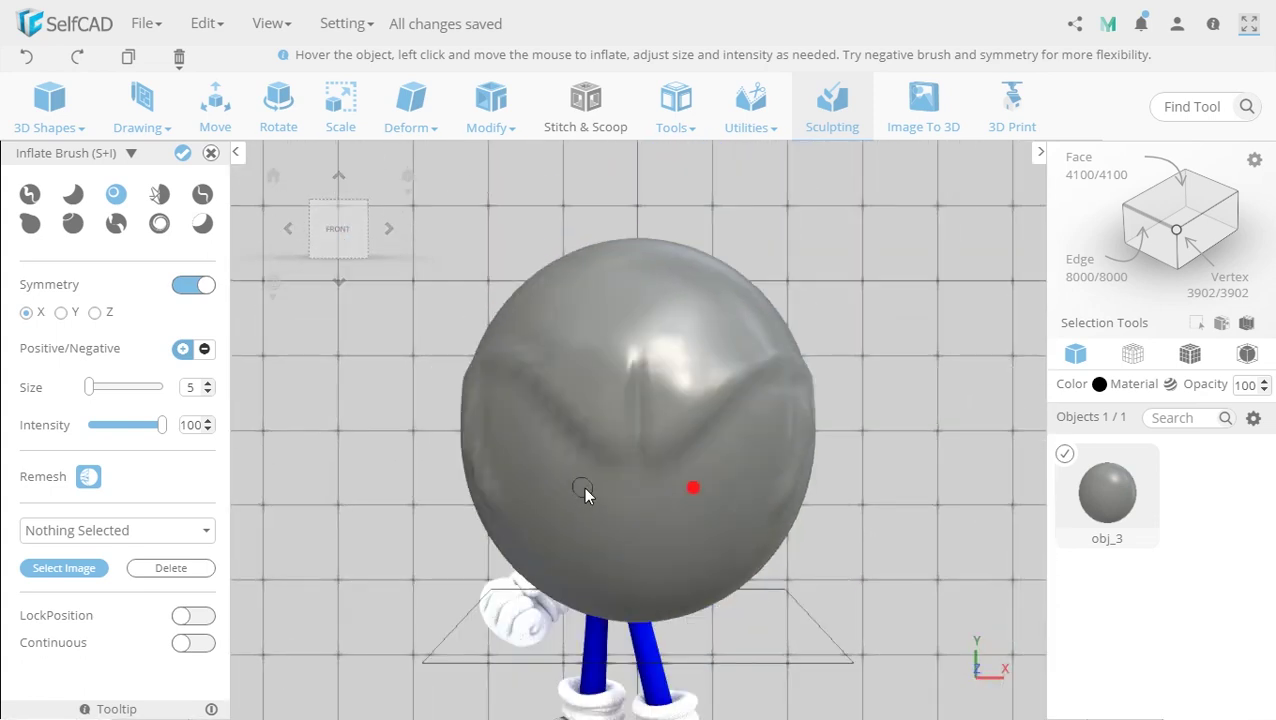
scroll(640, 482, "down", 2)
key("bracketright")
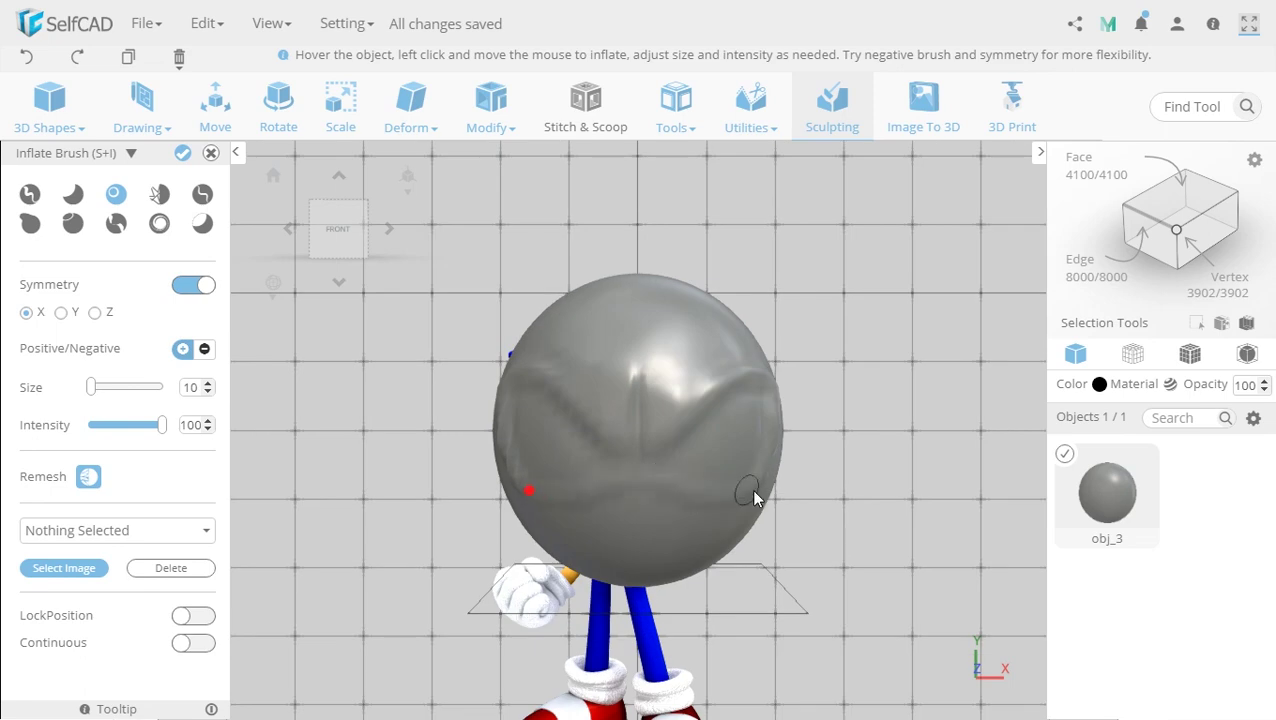
right_click_drag(652, 585, 757, 592)
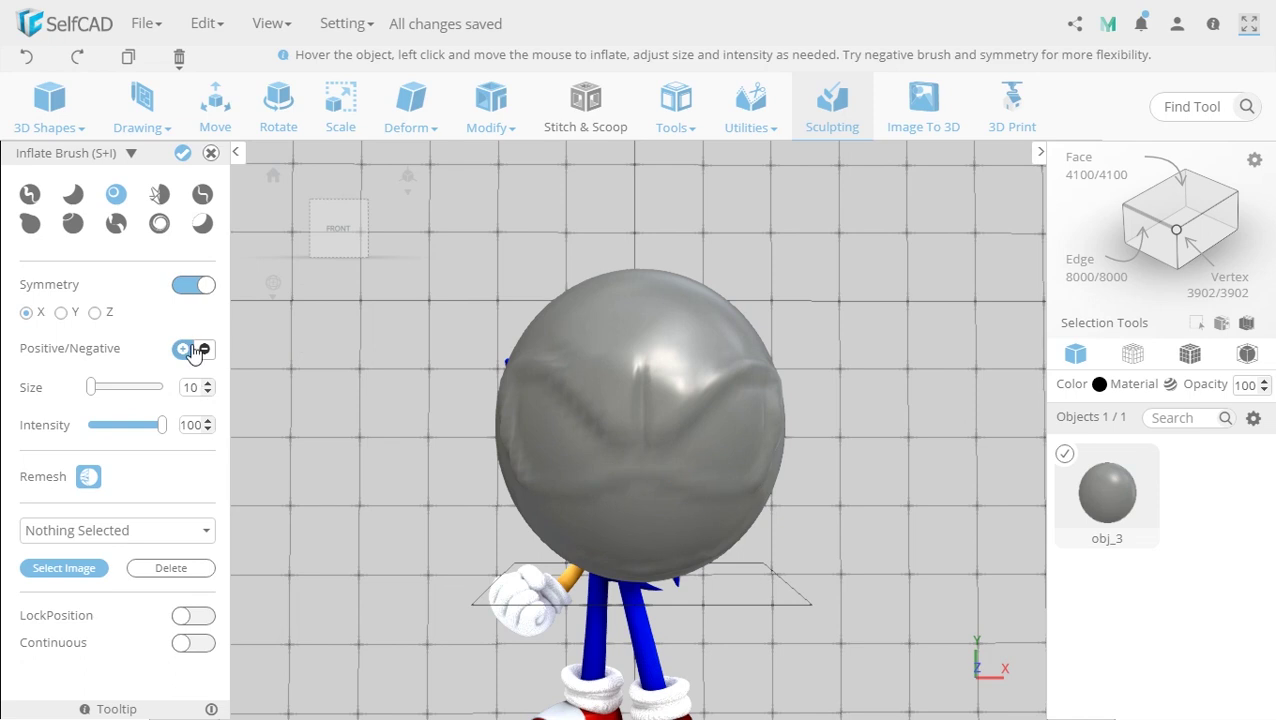
Step: Inflate the muzzle area across the lower front of the head at size 15 with symmetry off
left_click(191, 287)
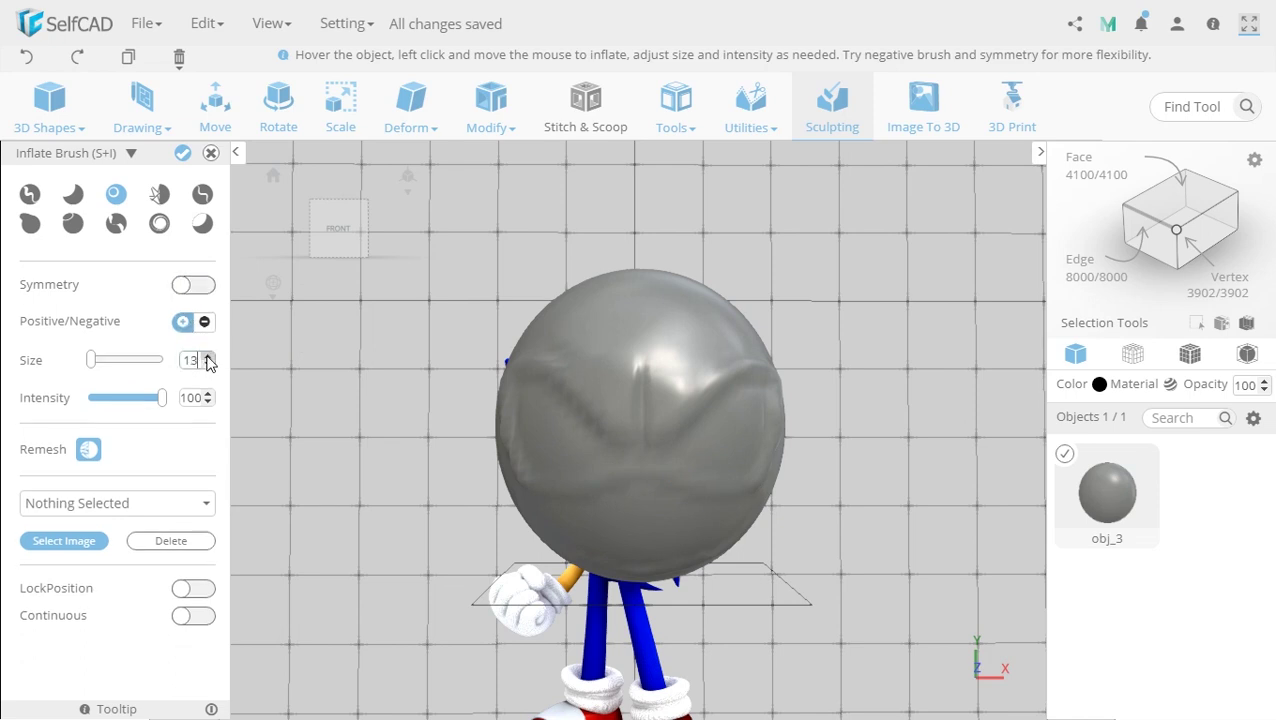
left_click(207, 356)
left_click(207, 356)
scroll(600, 510, "up", 2)
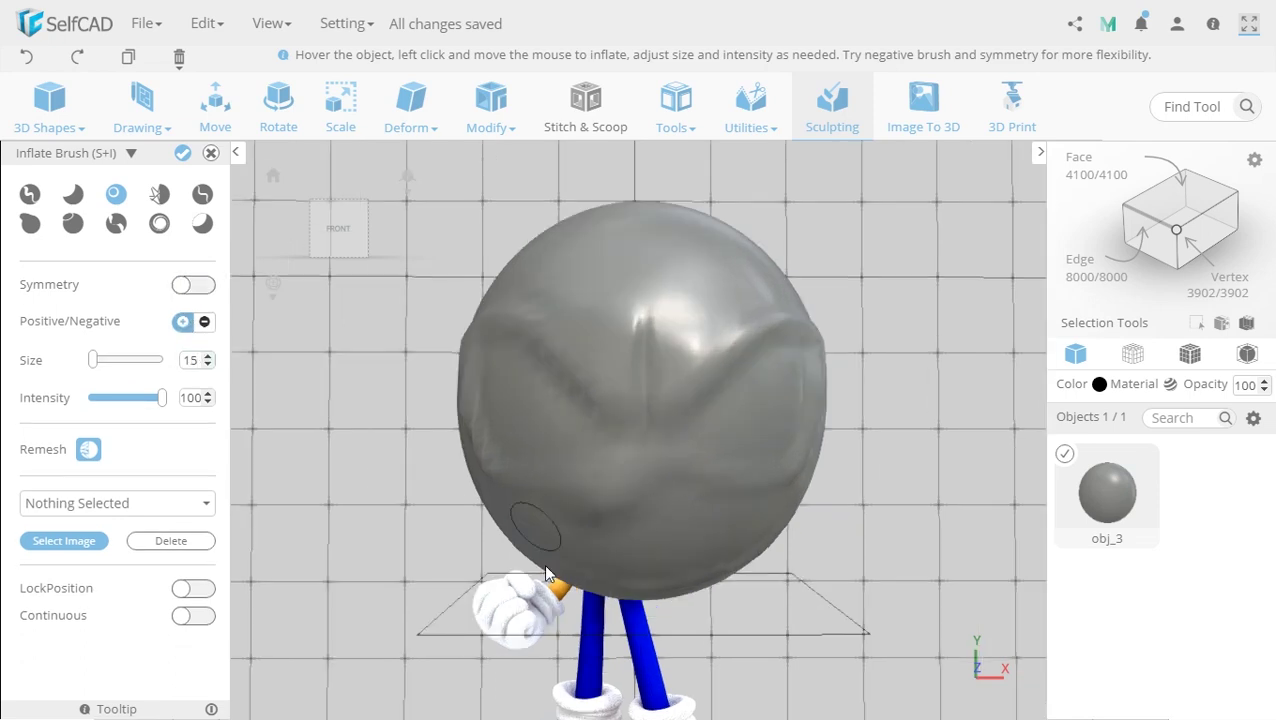
left_click_drag(515, 527, 851, 545)
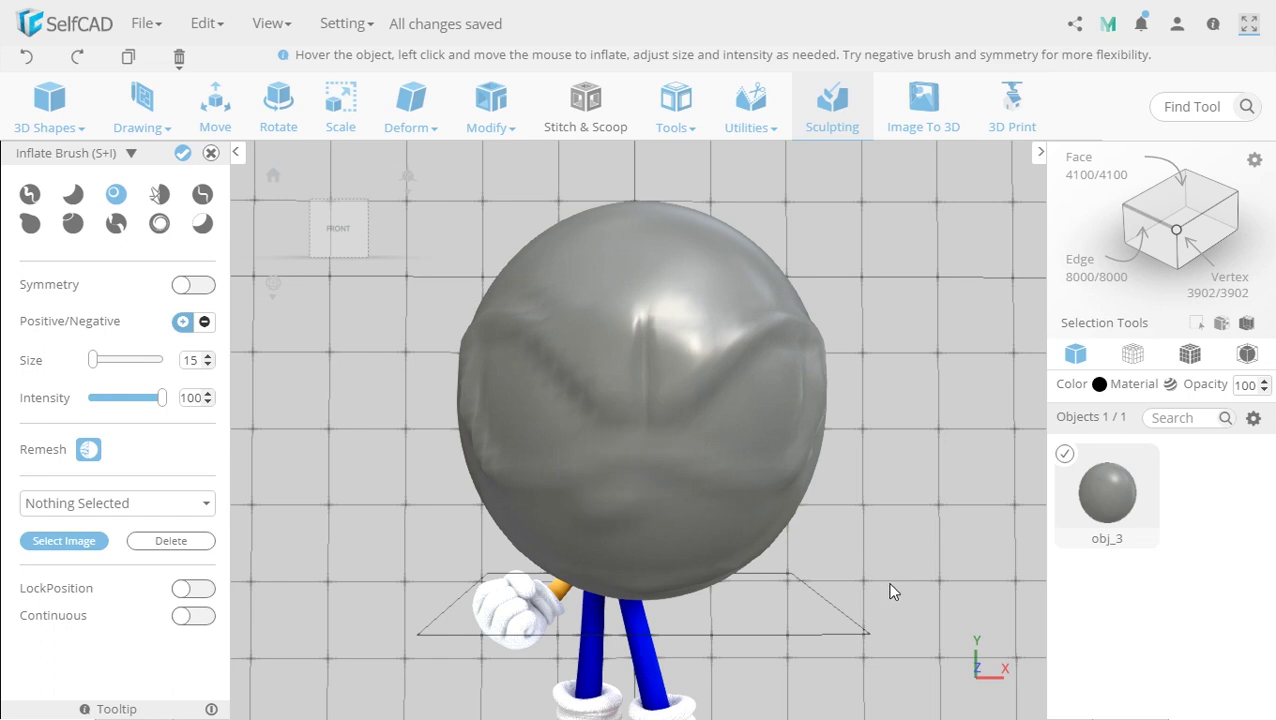
Step: Build up both cheeks and the underside of the muzzle with the Inflate brush at size 15 with X symmetry
left_click(184, 289)
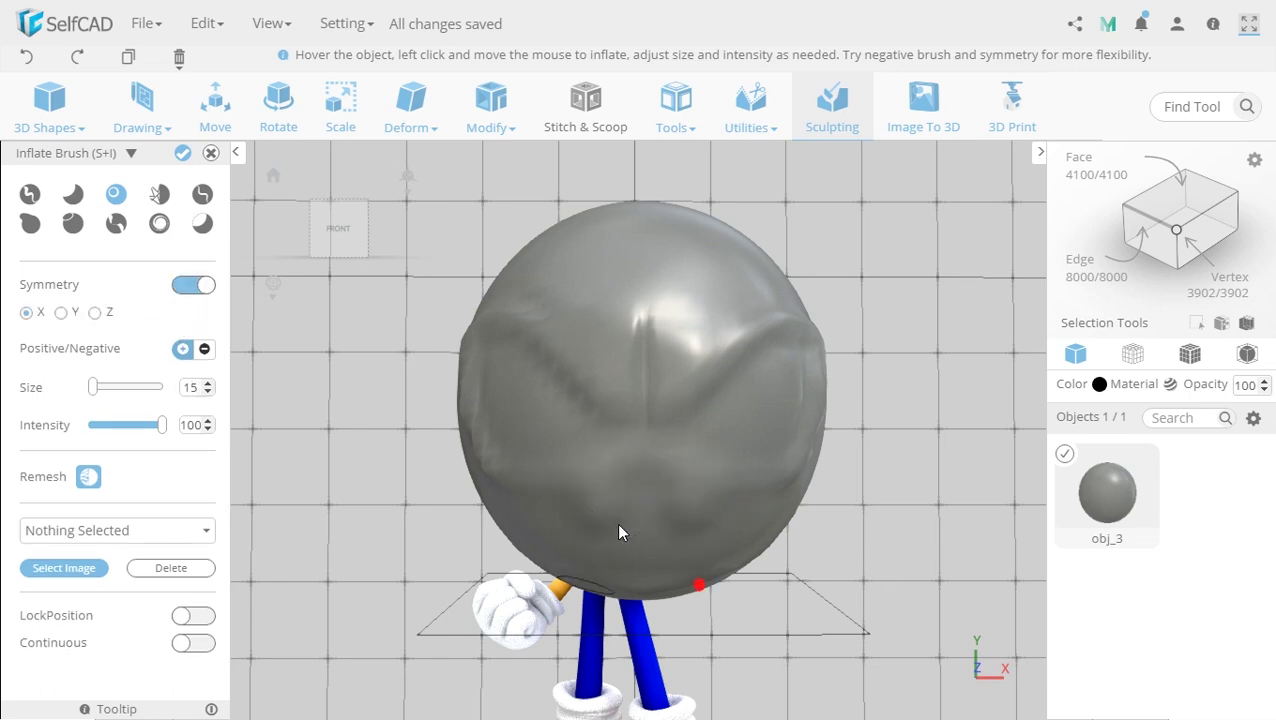
mouse_move(784, 639)
left_mouse_down()
mouse_move(778, 508)
mouse_move(818, 544)
mouse_move(678, 396)
left_mouse_up()
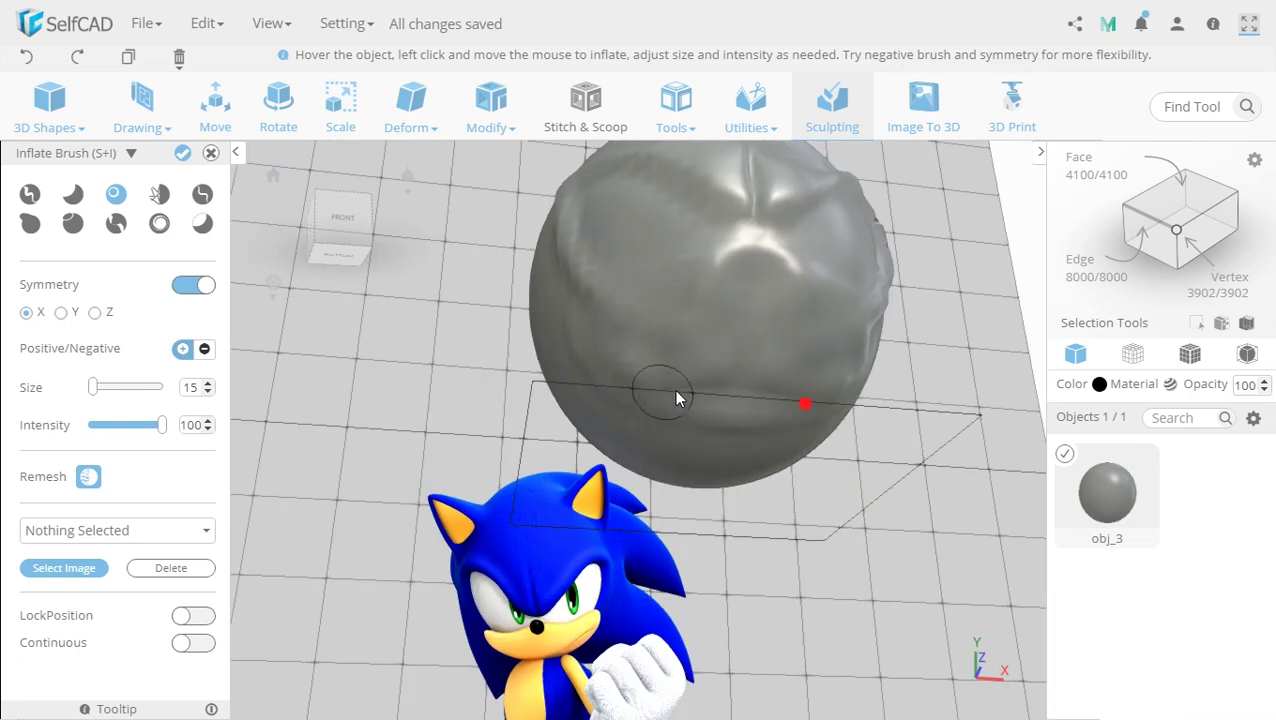
mouse_move(778, 366)
left_mouse_down()
mouse_move(783, 558)
mouse_move(697, 438)
mouse_move(600, 360)
mouse_move(497, 309)
left_mouse_up()
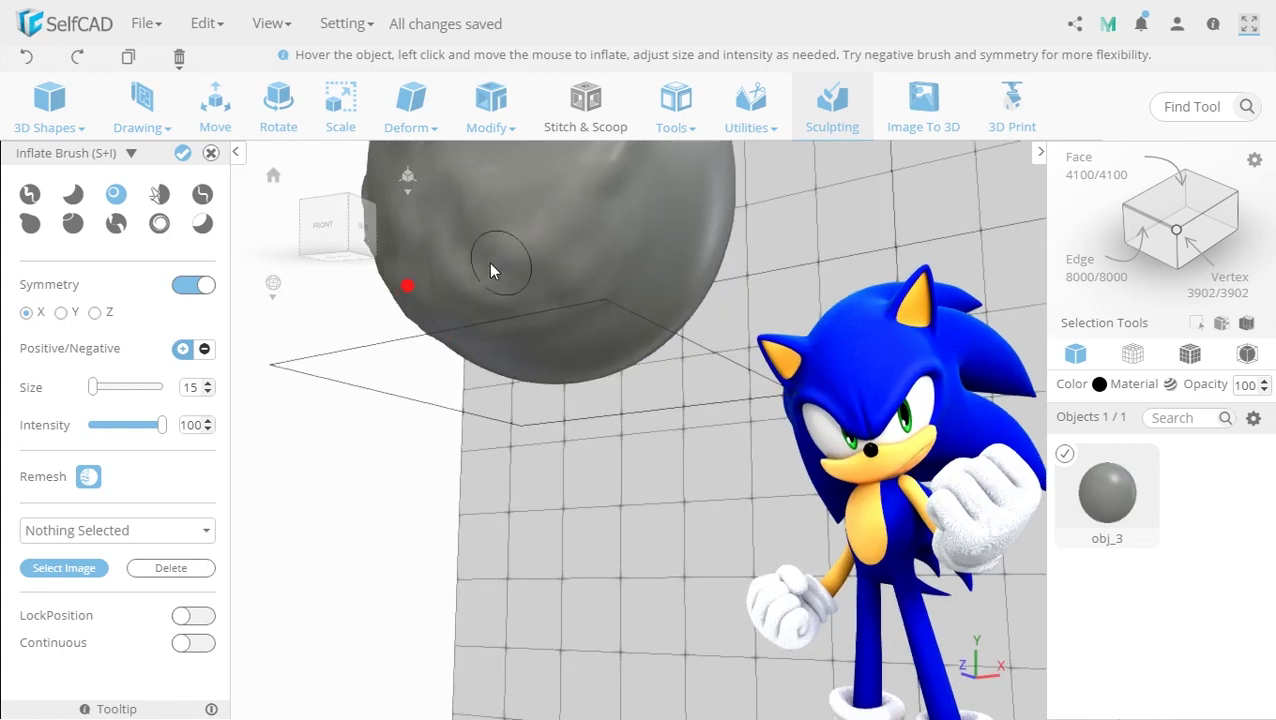
left_click_drag(488, 262, 659, 355)
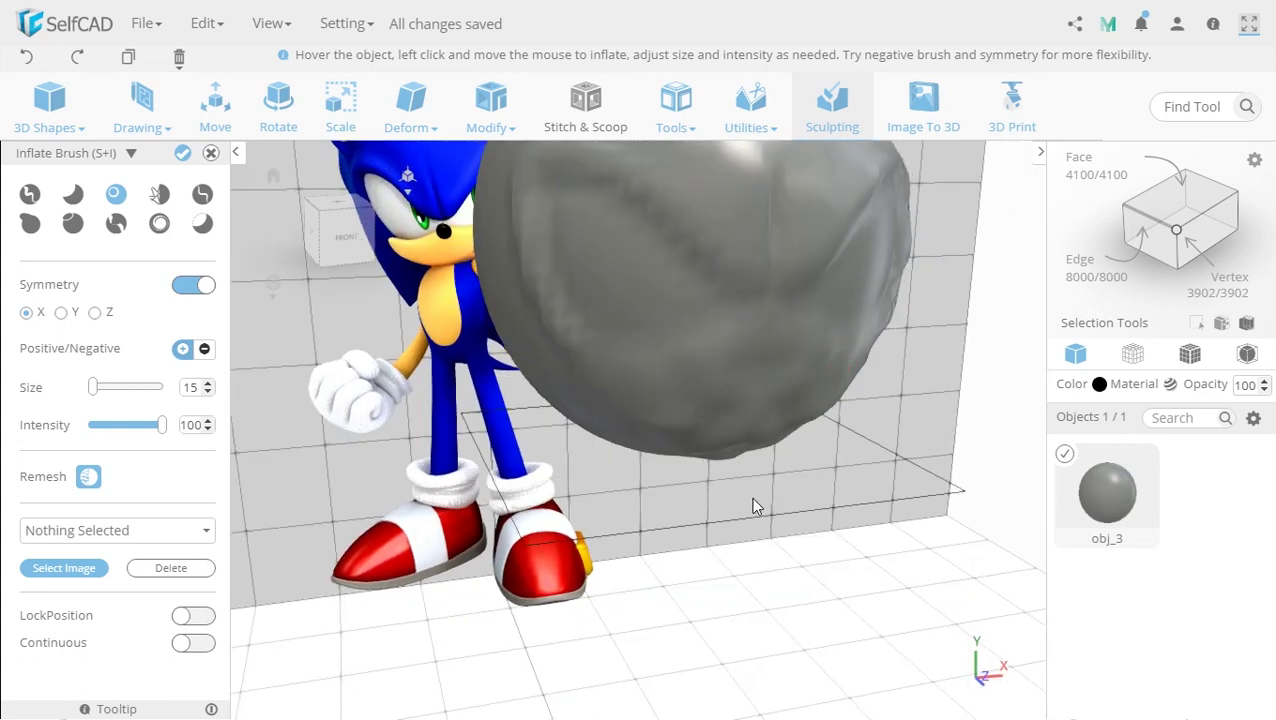
mouse_move(755, 507)
left_mouse_down()
mouse_move(620, 385)
mouse_move(660, 450)
mouse_move(498, 393)
left_mouse_up()
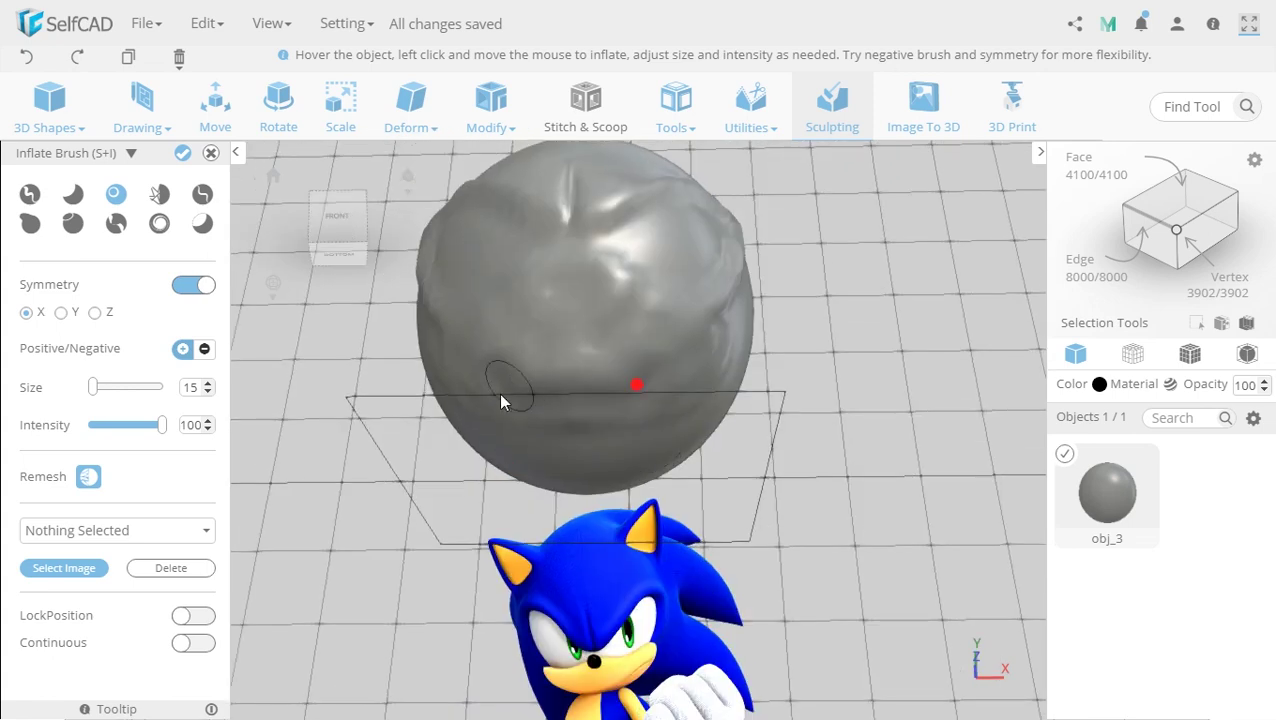
left_click_drag(754, 486, 770, 592)
Step: Inflate the middle of the muzzle with the size 15 brush with symmetry off
left_click(204, 286)
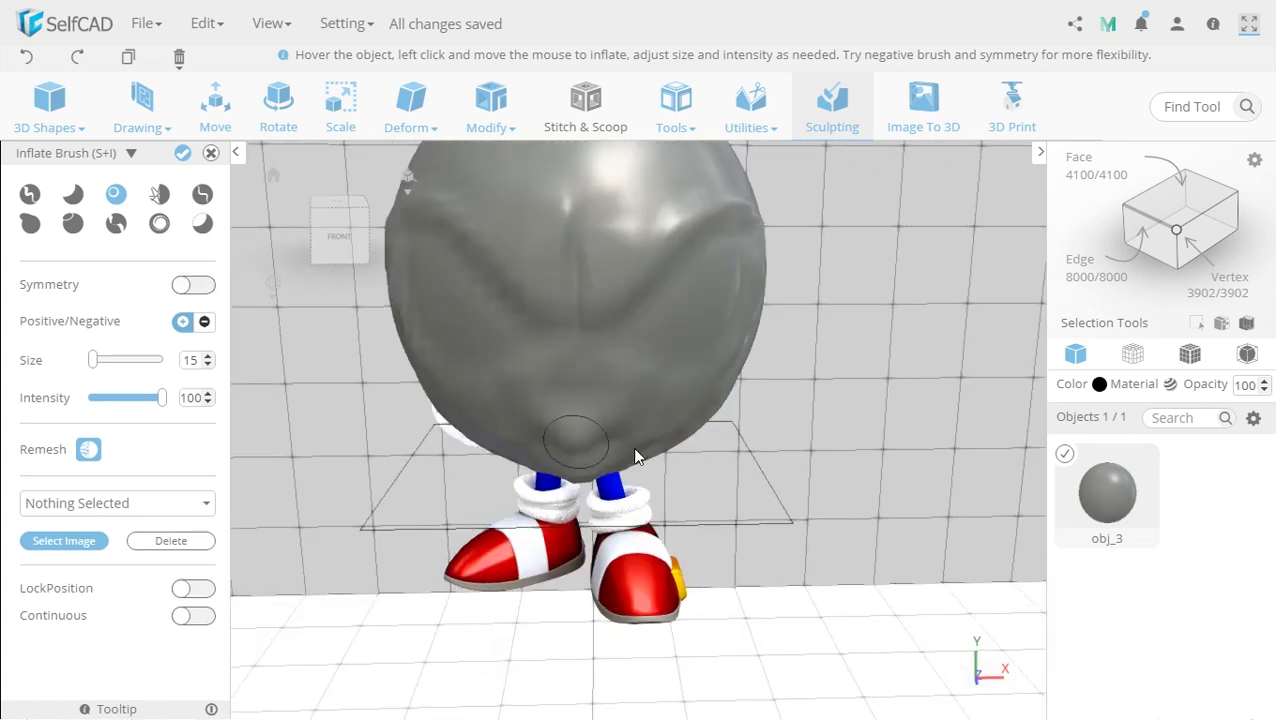
left_click_drag(635, 455, 697, 497)
mouse_move(511, 342)
left_mouse_down()
mouse_move(564, 475)
mouse_move(483, 403)
mouse_move(640, 420)
mouse_move(560, 380)
left_mouse_up()
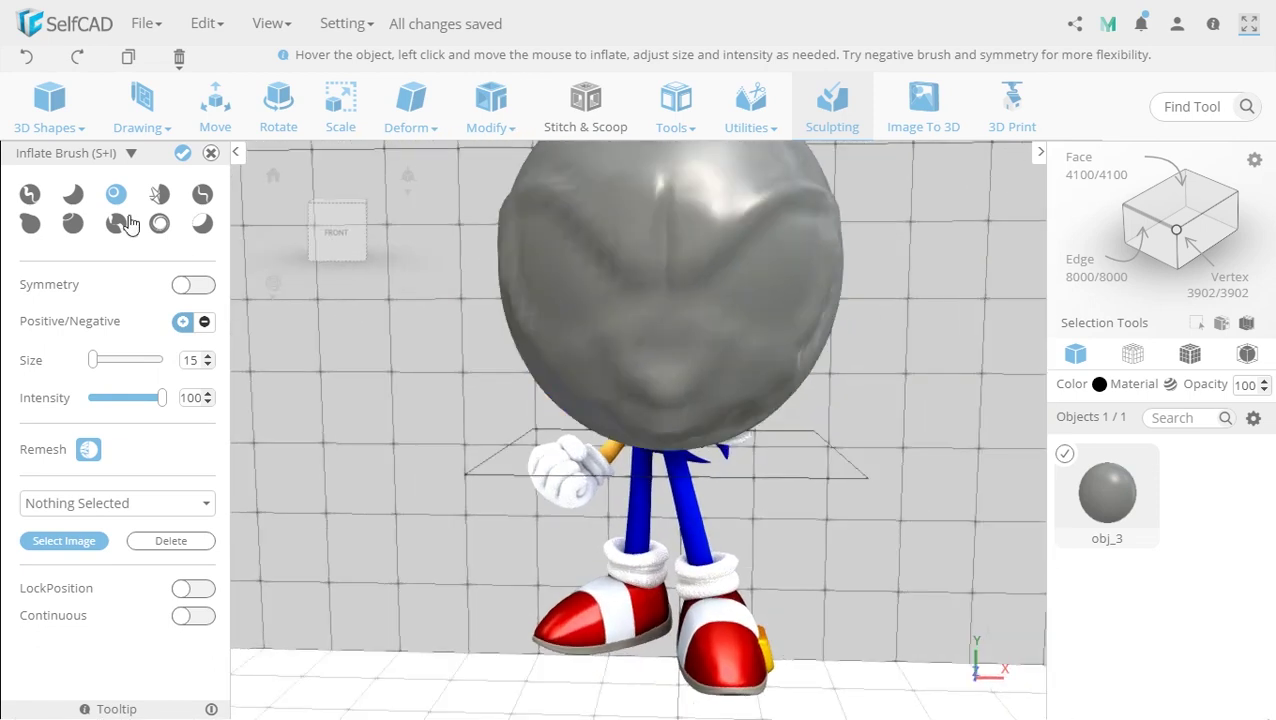
Step: Even out the muzzle and both cheeks with the X-symmetric Flatten brush at size 15, intensity 100
left_click(72, 193)
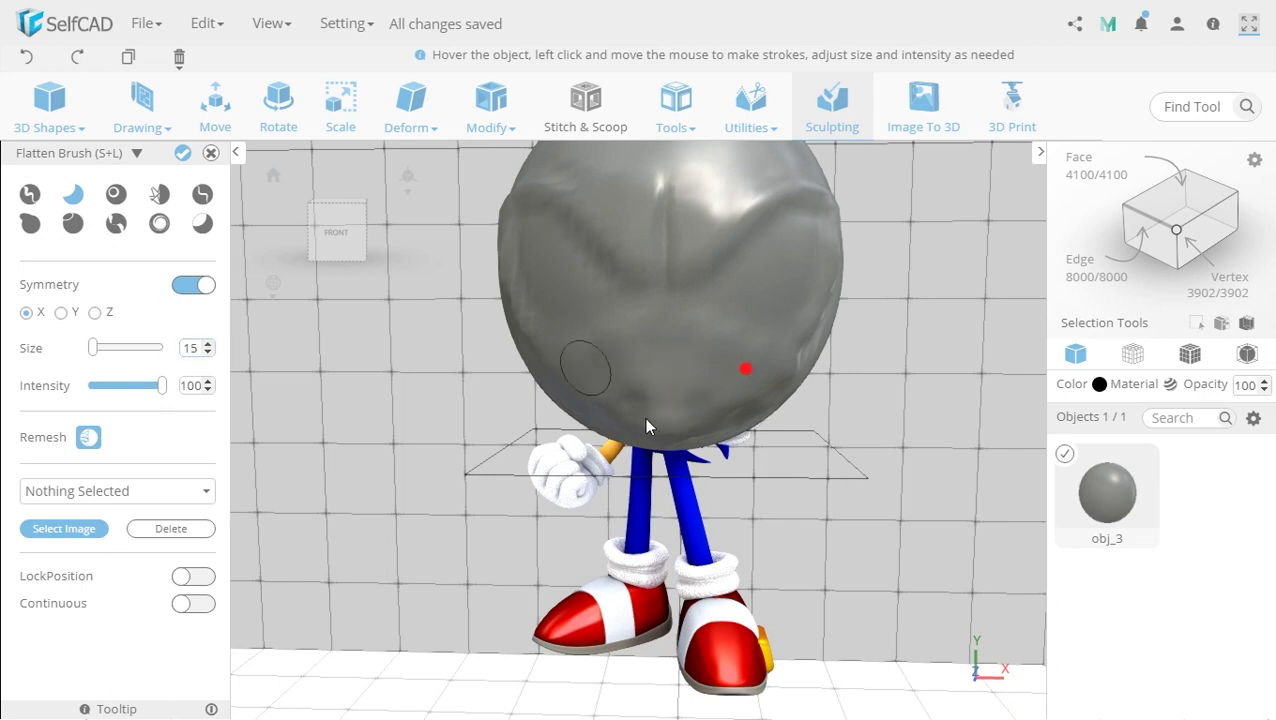
left_click_drag(644, 417, 723, 349)
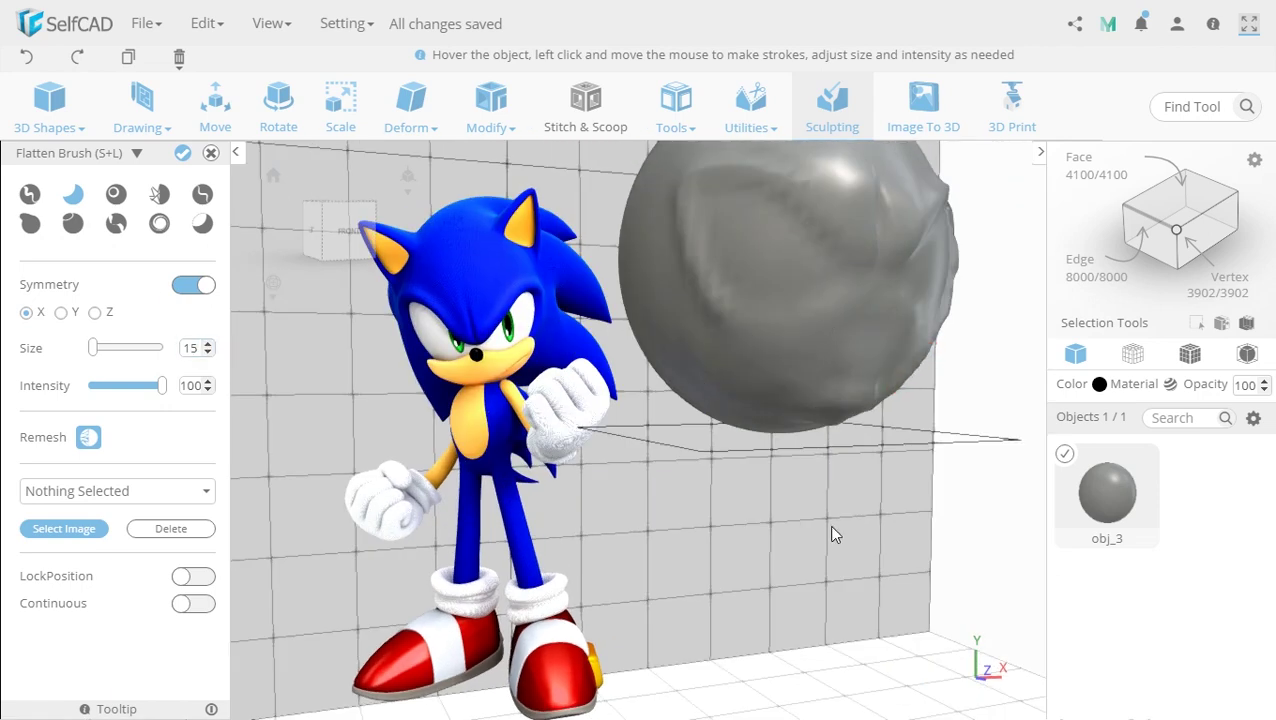
mouse_move(830, 533)
left_mouse_down()
mouse_move(572, 279)
mouse_move(674, 457)
mouse_move(610, 495)
mouse_move(501, 402)
left_mouse_up()
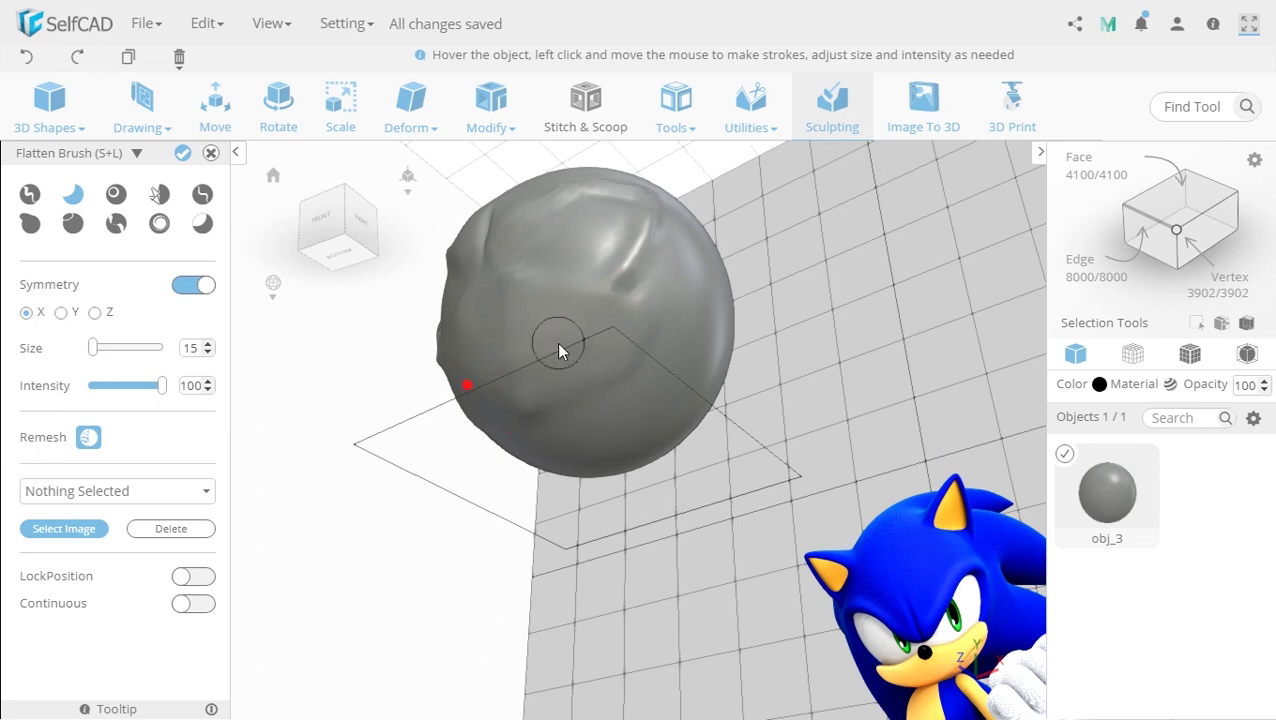
mouse_move(709, 493)
left_mouse_down()
mouse_move(758, 465)
mouse_move(764, 498)
left_mouse_up()
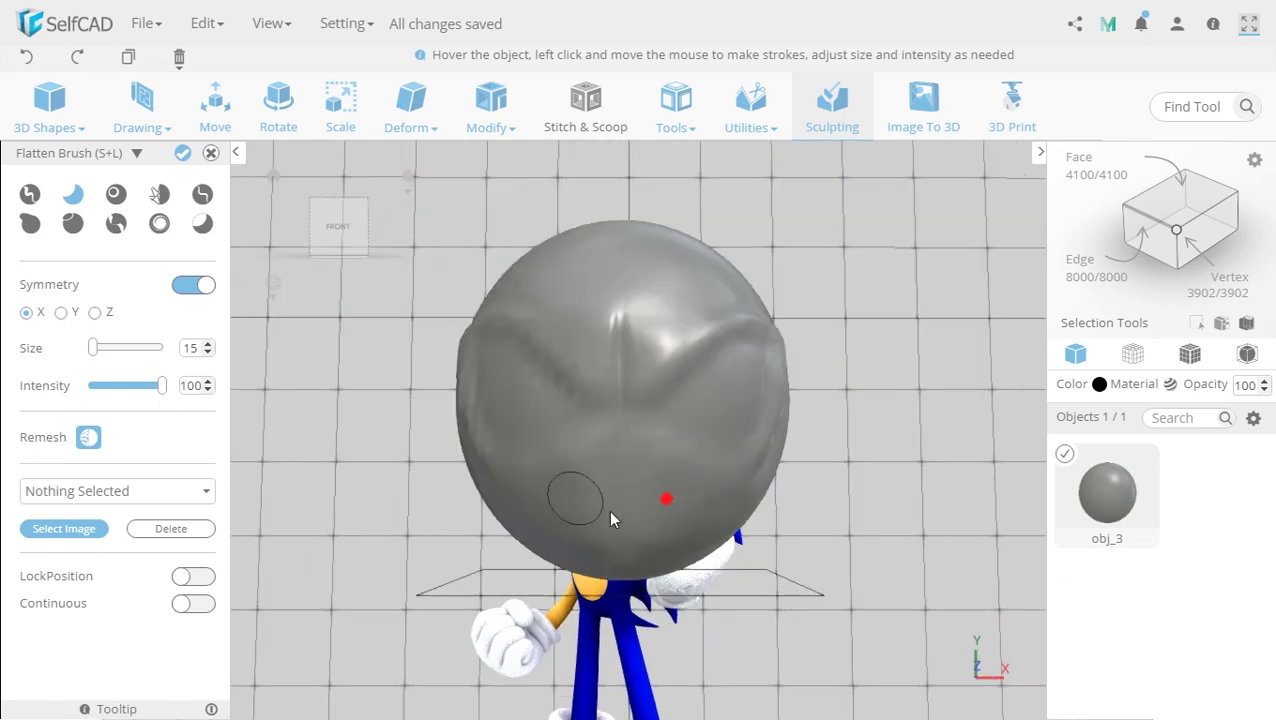
left_click_drag(677, 624, 741, 427)
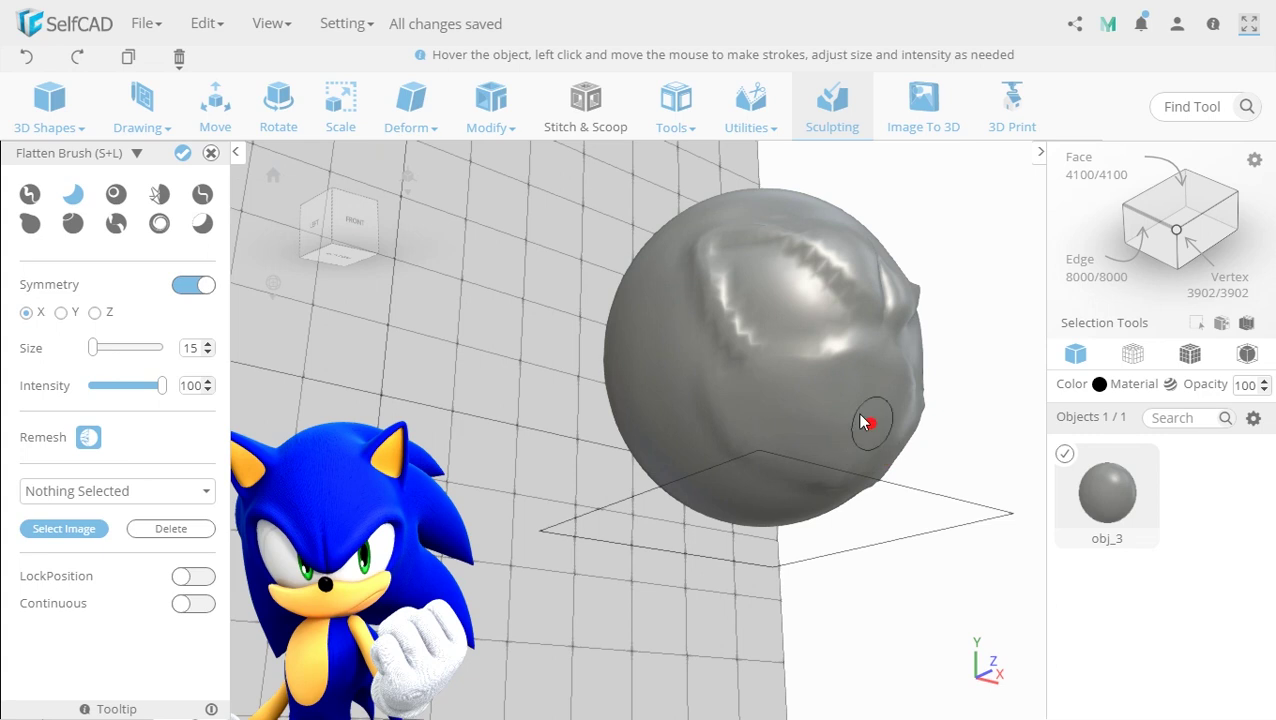
left_click_drag(869, 421, 680, 505)
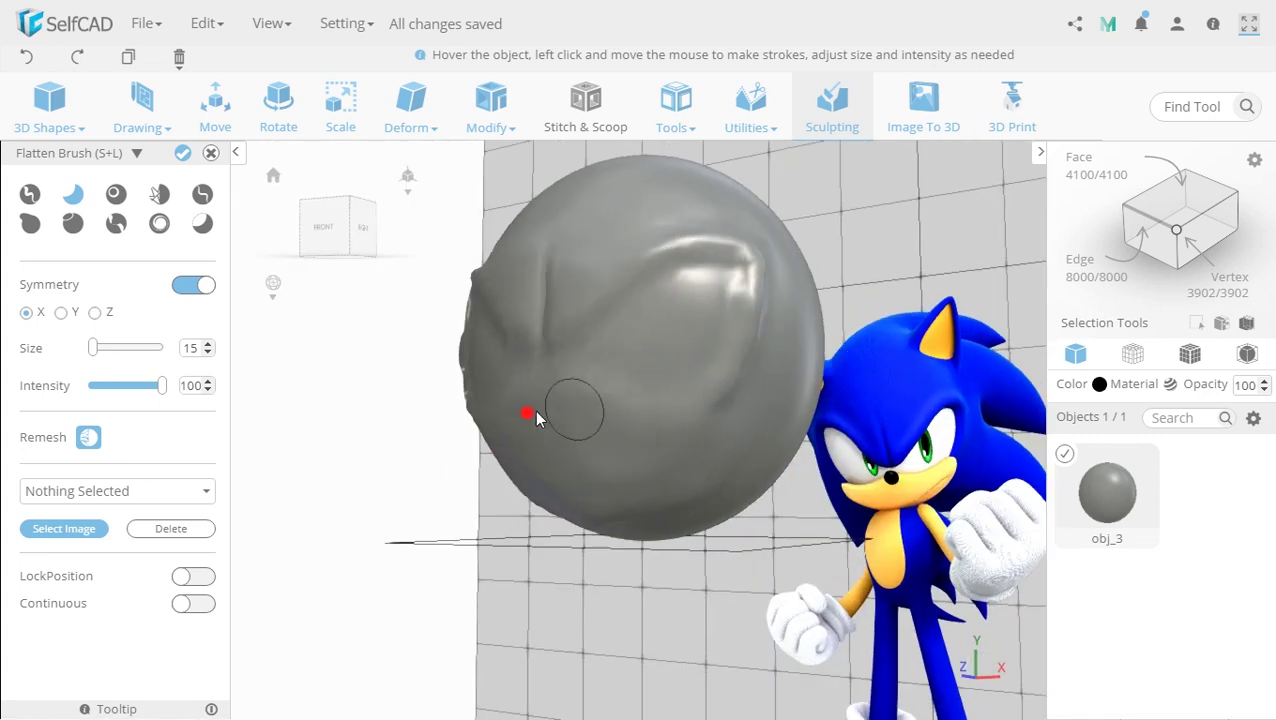
Step: Carve the upper contour of the muzzle with the negative Inflate brush at size 5, intensity 100, with X symmetry on
left_click(115, 194)
left_click(209, 365)
left_click(209, 365)
left_click(209, 365)
left_click(209, 365)
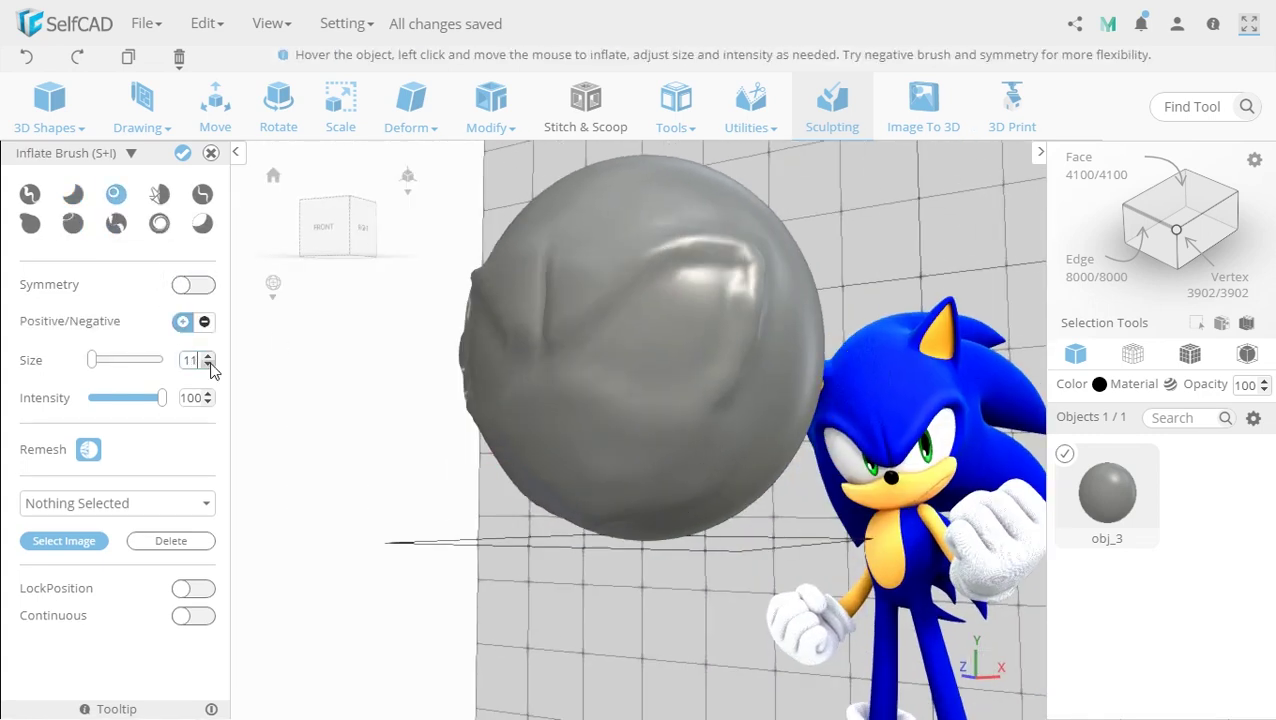
left_click(205, 323)
left_click(180, 284)
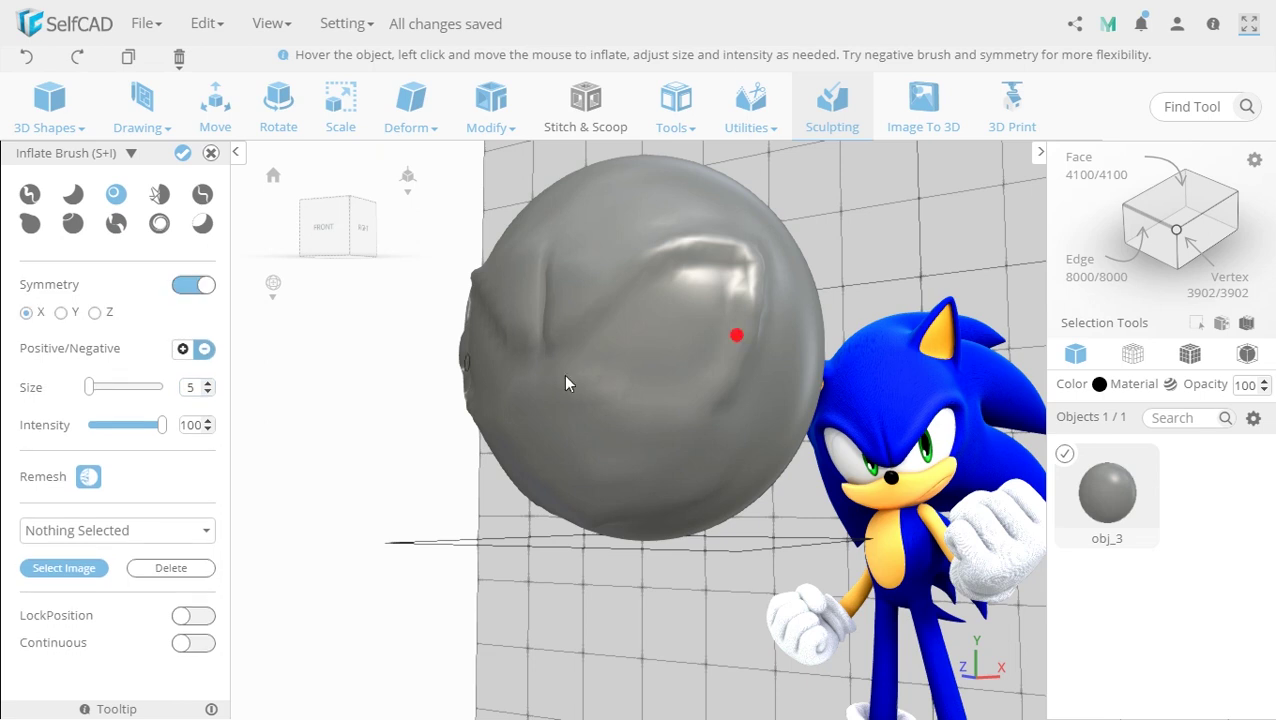
left_click_drag(567, 379, 705, 540)
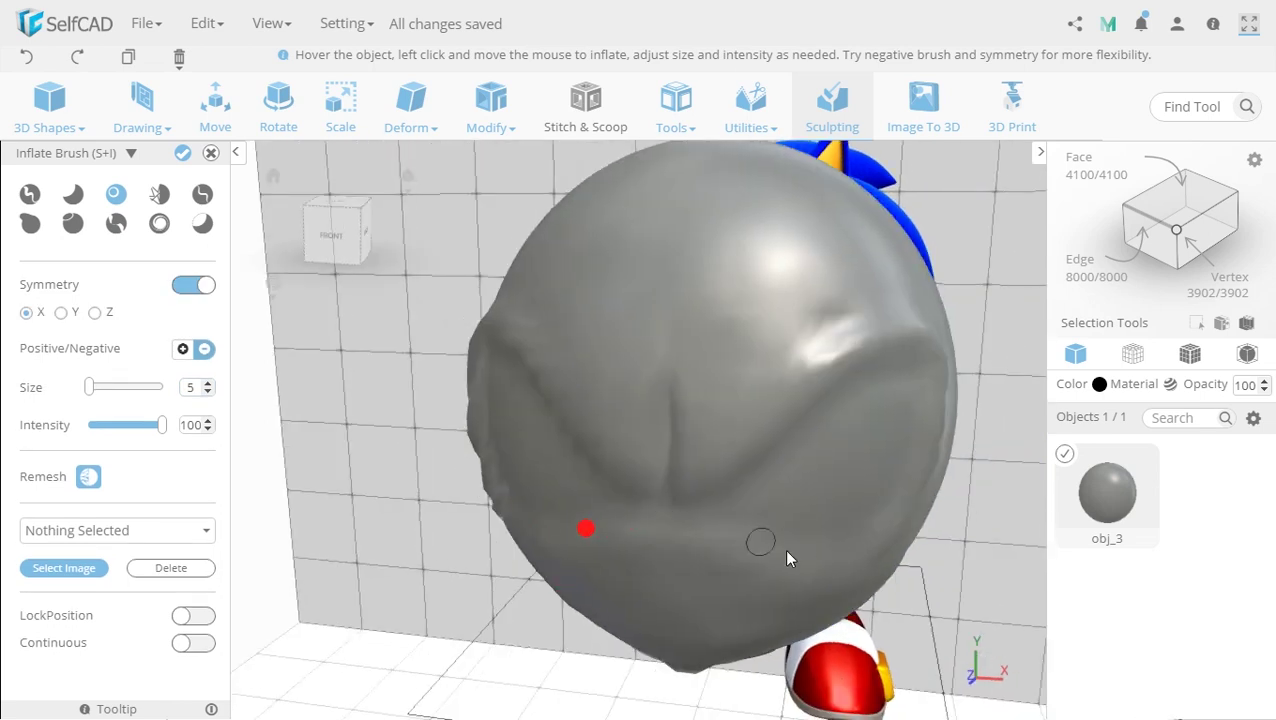
left_click_drag(880, 675, 571, 458)
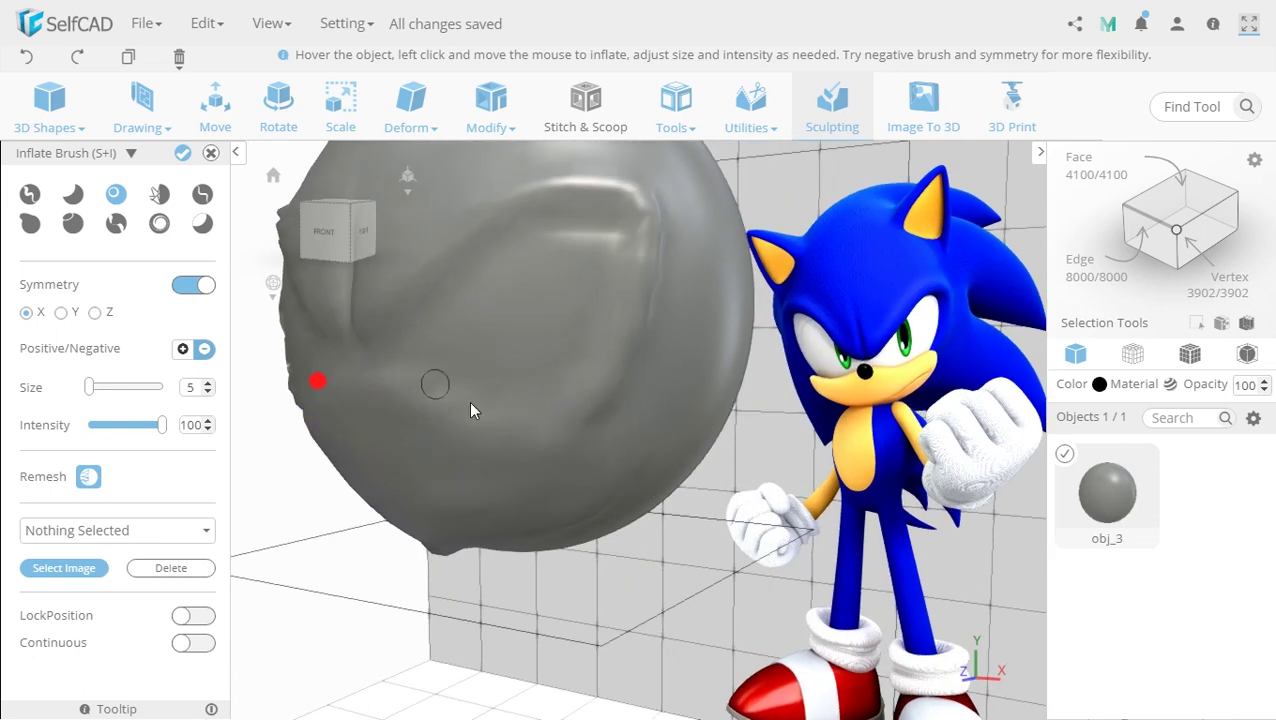
Step: Carve the contour around the cheeks and along the underside of the muzzle with the X-symmetric negative Inflate brush
left_click_drag(472, 410, 495, 443)
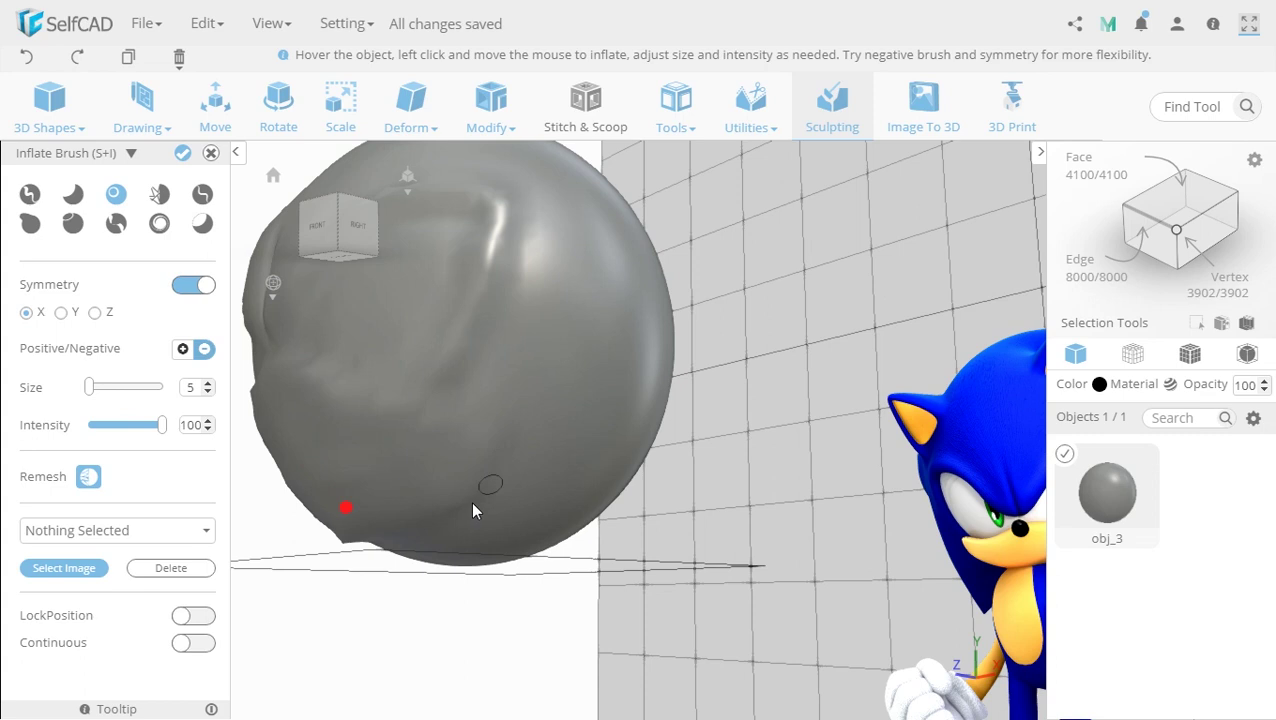
left_click_drag(592, 610, 817, 420)
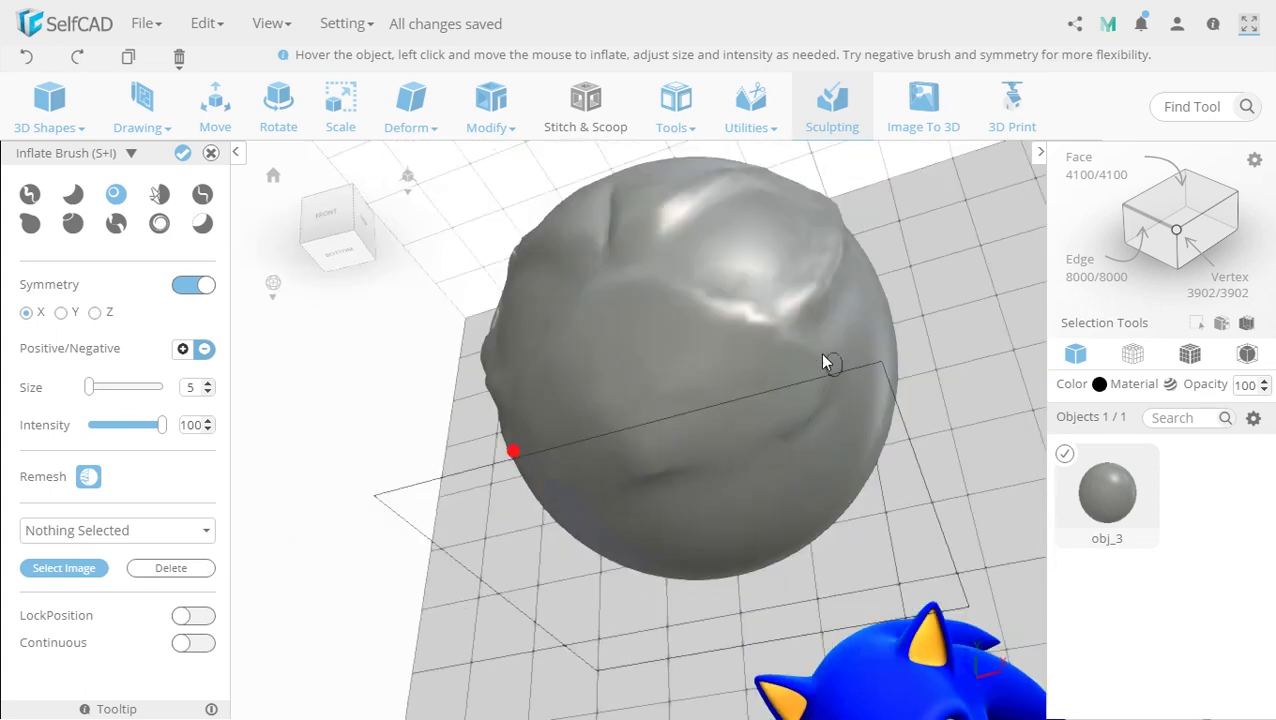
mouse_move(823, 362)
left_mouse_down()
mouse_move(746, 308)
mouse_move(633, 498)
left_mouse_up()
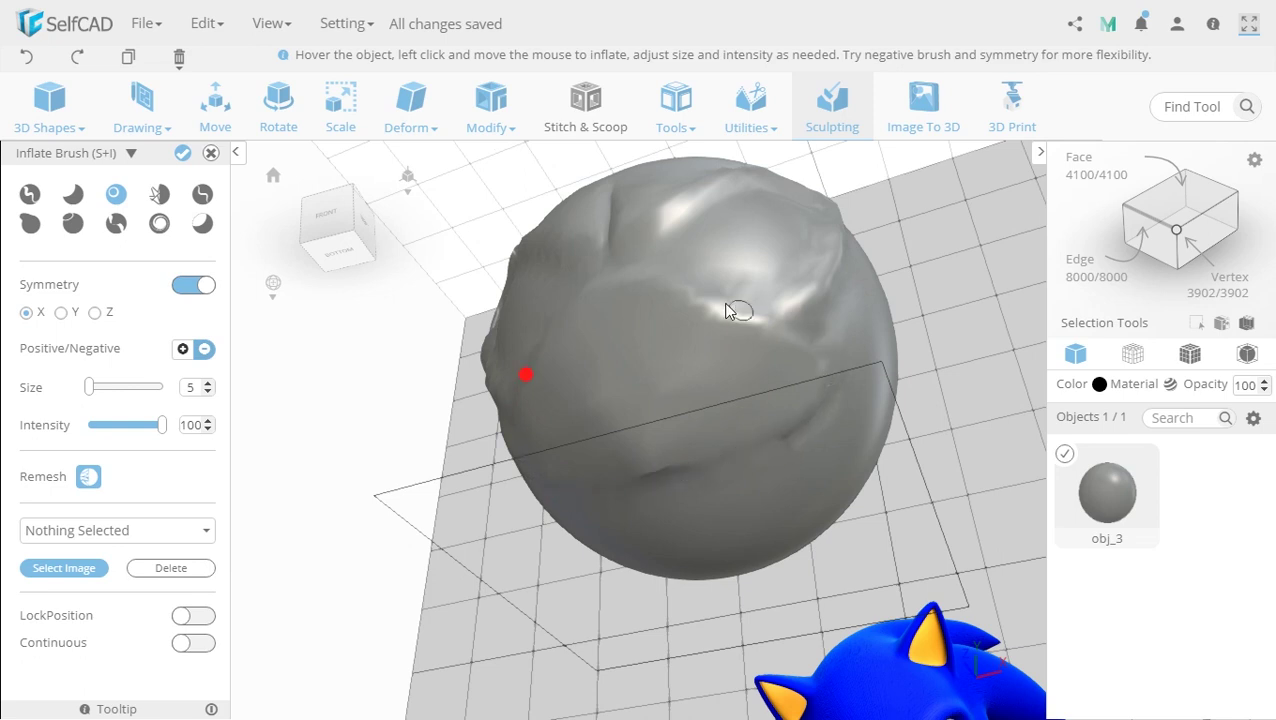
left_click_drag(869, 575, 866, 435)
scroll(910, 466, "down", 5)
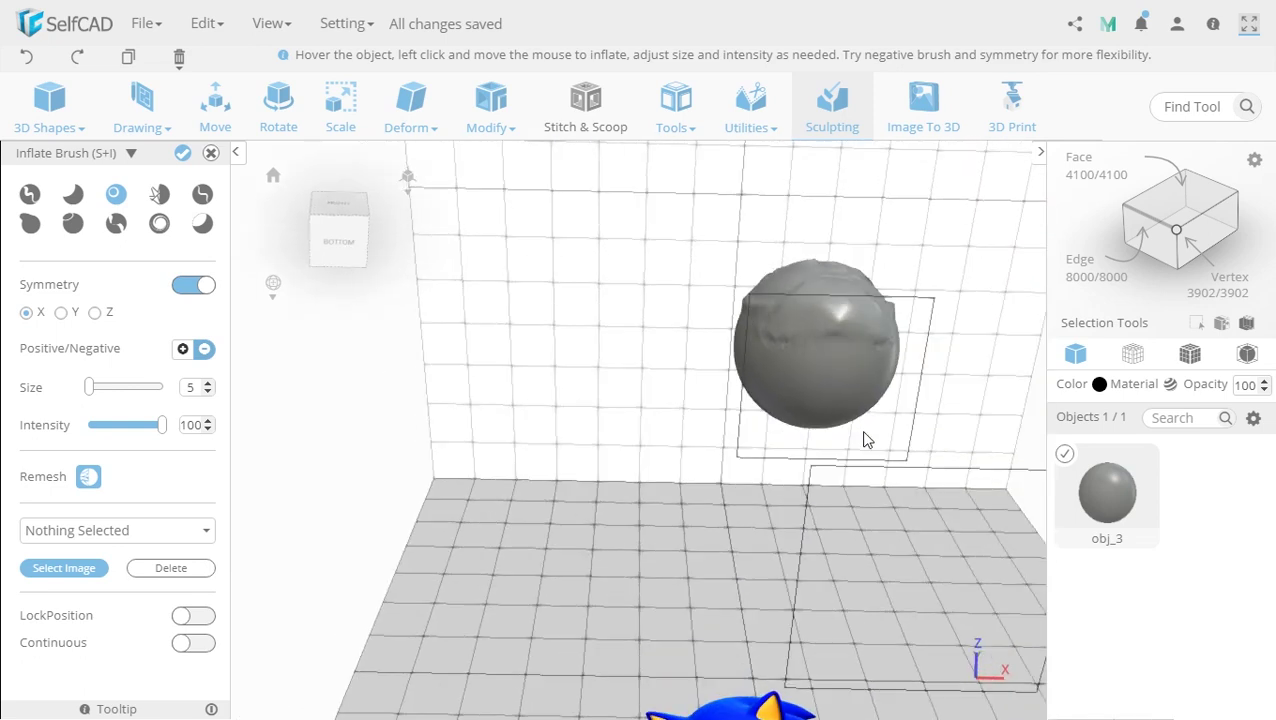
scroll(866, 437, "up", 5)
mouse_move(829, 574)
left_mouse_down()
mouse_move(866, 420)
mouse_move(770, 473)
mouse_move(846, 515)
left_mouse_up()
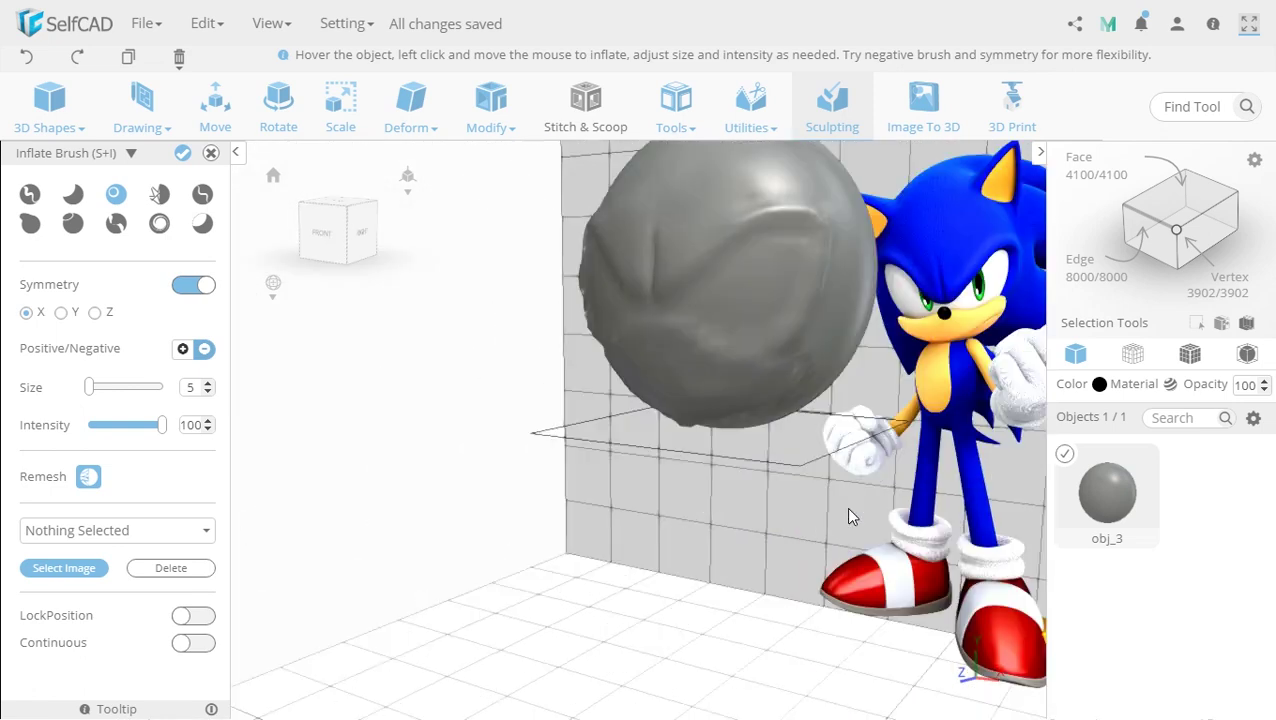
Step: Smooth the muzzle and cheek contours with the X-symmetric Smooth brush at size 10, intensity 10
left_click(159, 193)
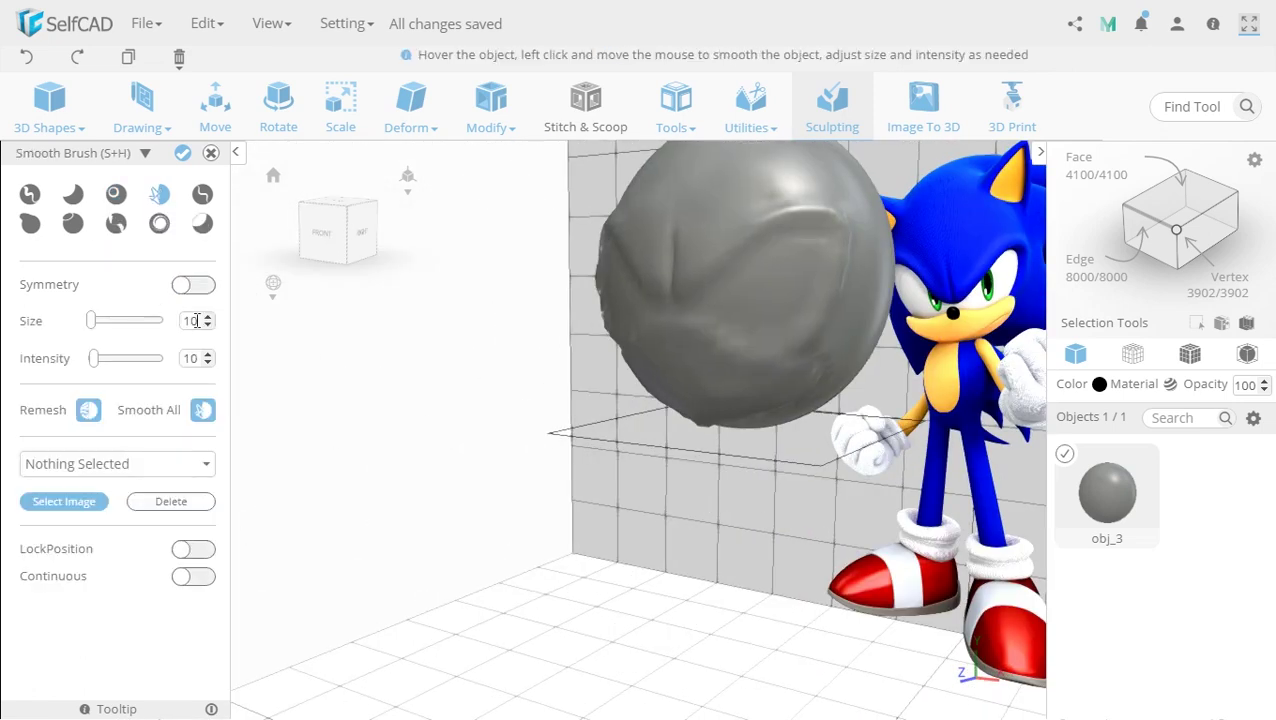
left_click(194, 285)
left_click_drag(635, 509, 672, 466)
scroll(674, 460, "up", 5)
left_click_drag(602, 325, 680, 341)
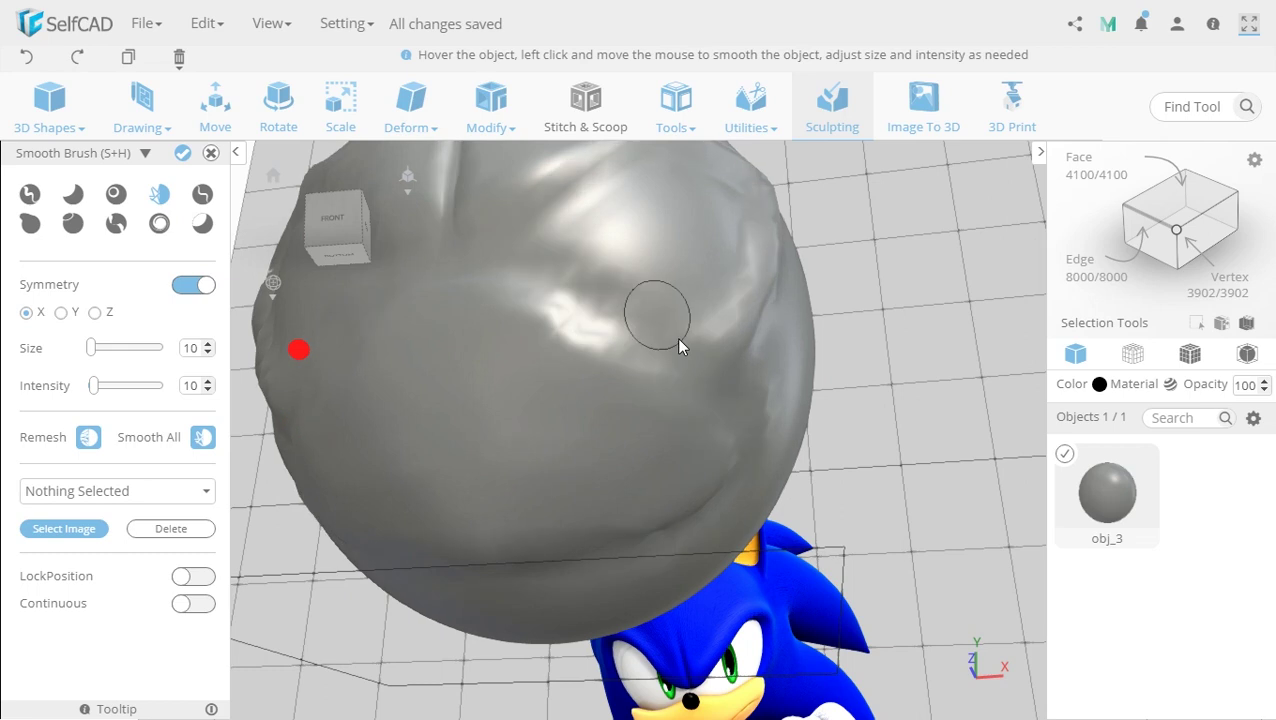
left_click_drag(836, 516, 760, 582)
Step: Lower the Smooth brush intensity to 5 and soften the remaining ridges around the lower muzzle and cheeks
left_click(209, 390)
left_click(209, 390)
left_click(209, 390)
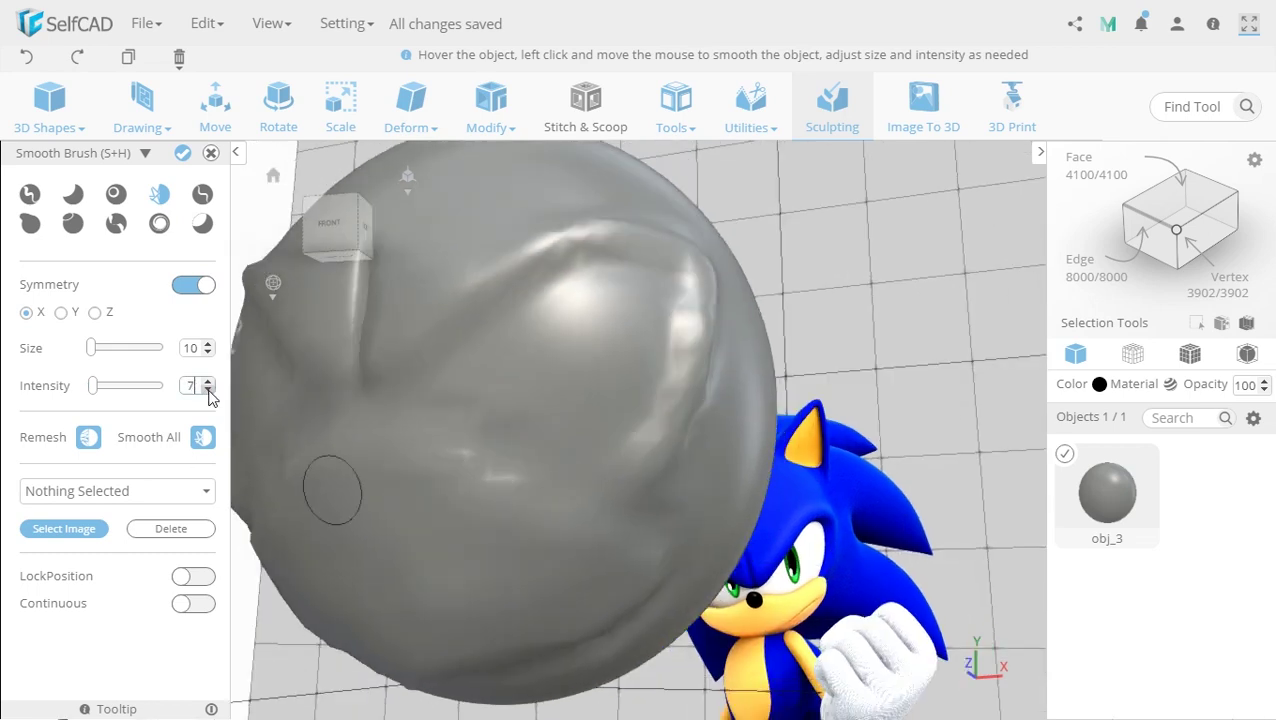
left_click(203, 437)
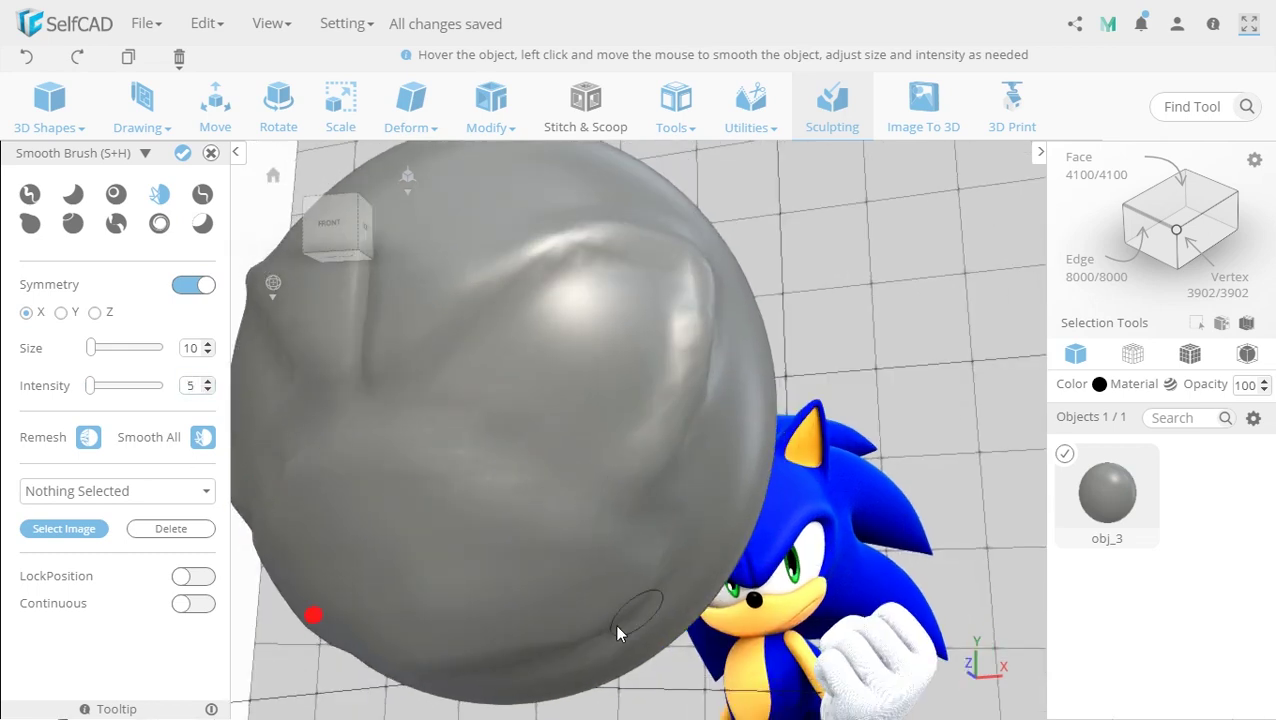
left_click_drag(760, 693, 799, 592)
scroll(870, 548, "down", 5)
left_click_drag(815, 375, 936, 502)
left_click_drag(787, 474, 690, 432)
scroll(674, 425, "up", 5)
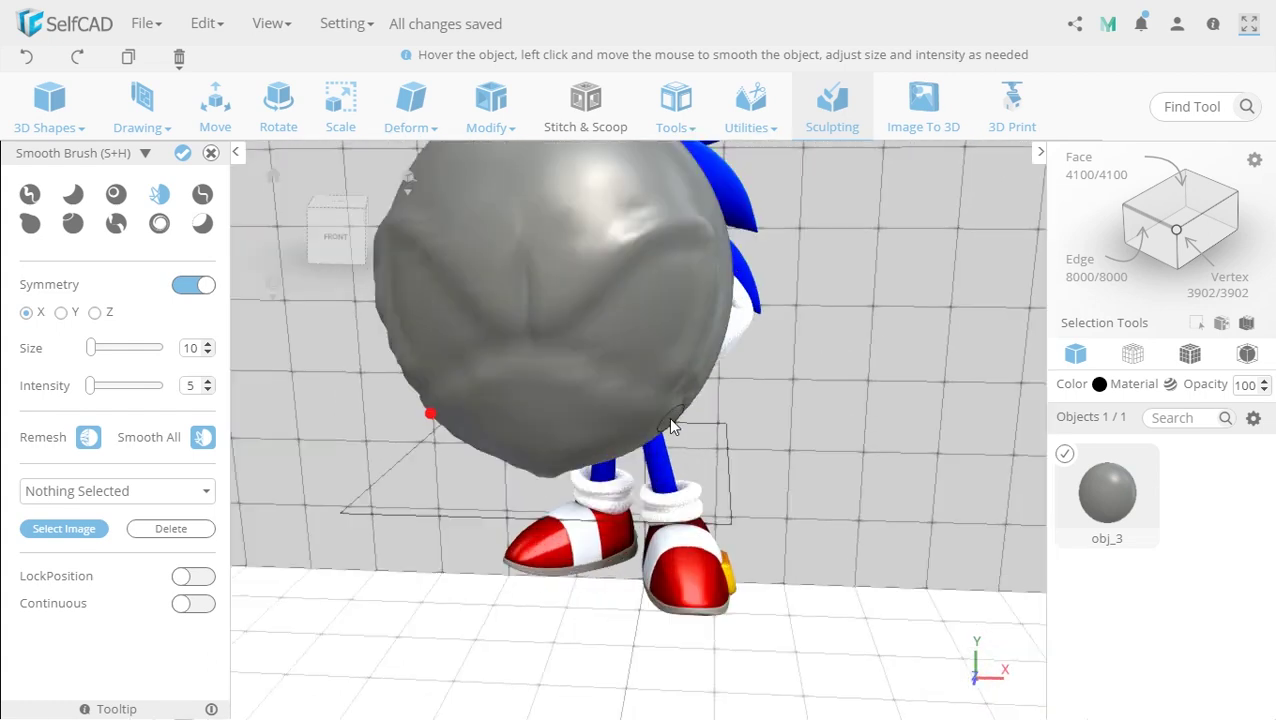
Step: Set the negative Inflate brush to size 3 with symmetry off and apply the sculpted changes to the head
left_click(118, 196)
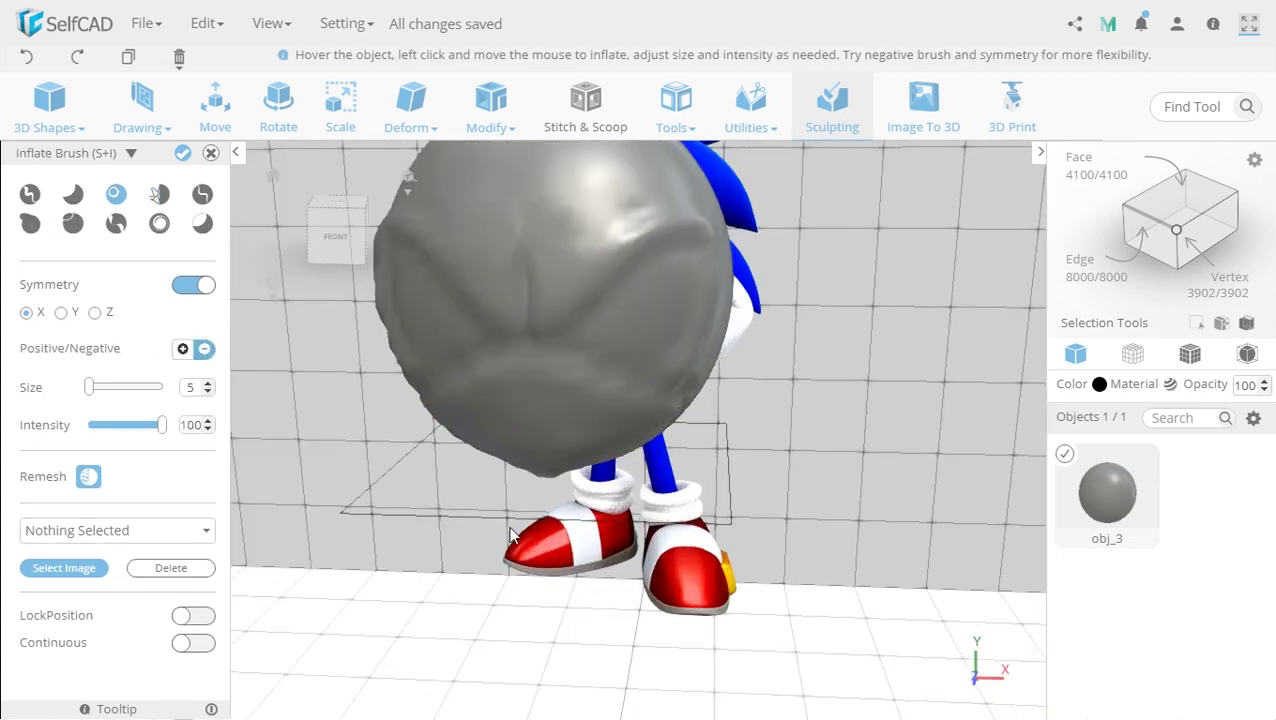
mouse_move(545, 625)
left_mouse_down()
mouse_move(711, 560)
mouse_move(544, 559)
mouse_move(667, 594)
mouse_move(783, 516)
mouse_move(794, 487)
mouse_move(522, 494)
left_mouse_up()
scroll(783, 516, "down", 5)
scroll(540, 480, "up", 6)
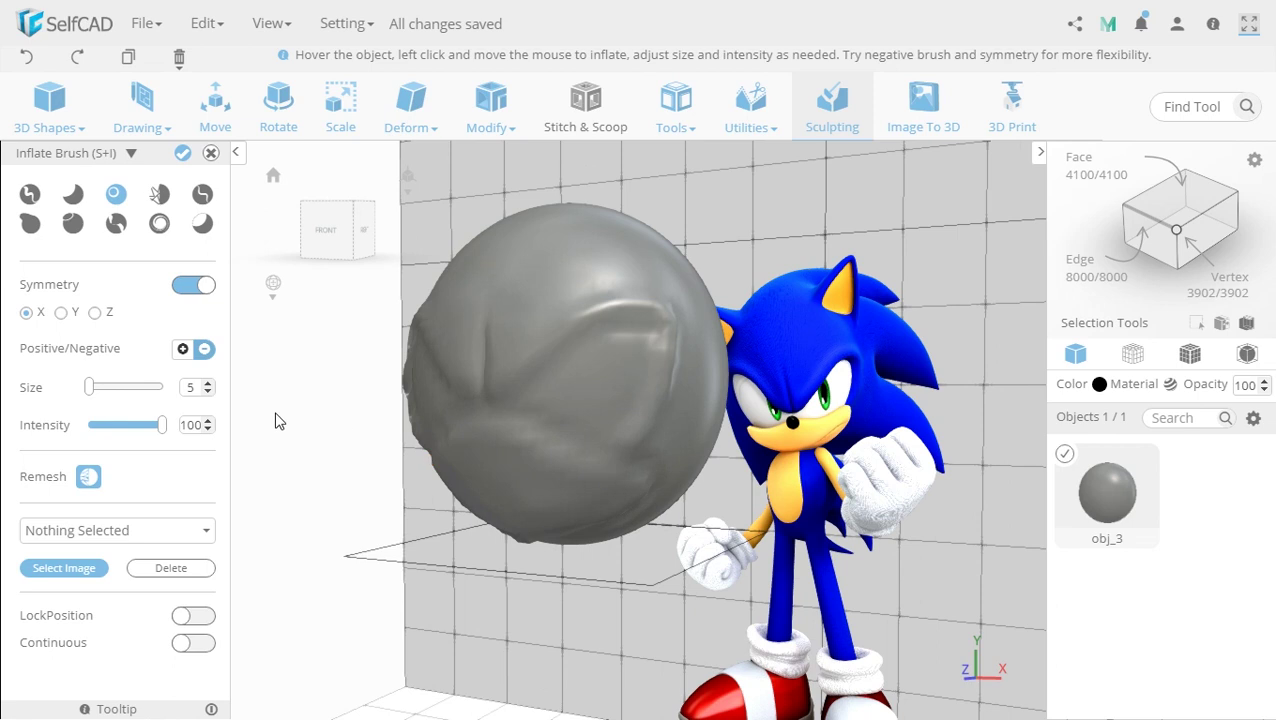
left_click(182, 290)
scroll(531, 480, "up", 4)
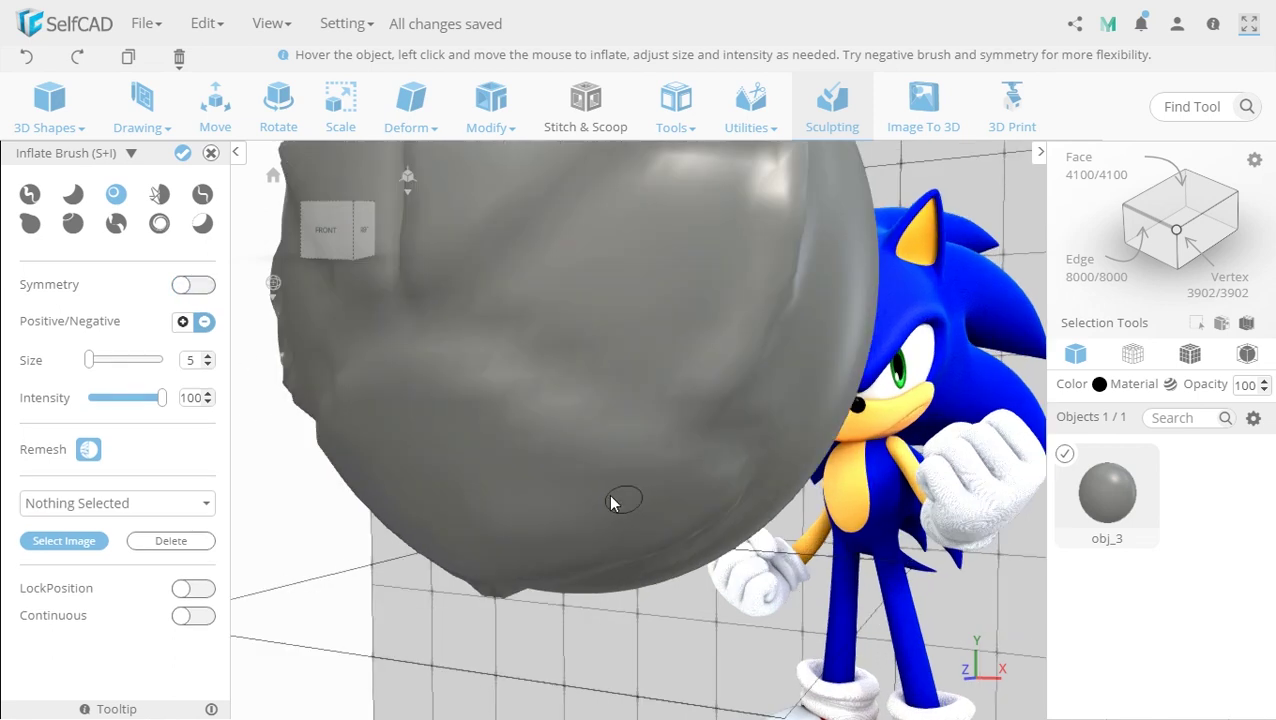
left_click(208, 365)
scroll(537, 607, "down", 6)
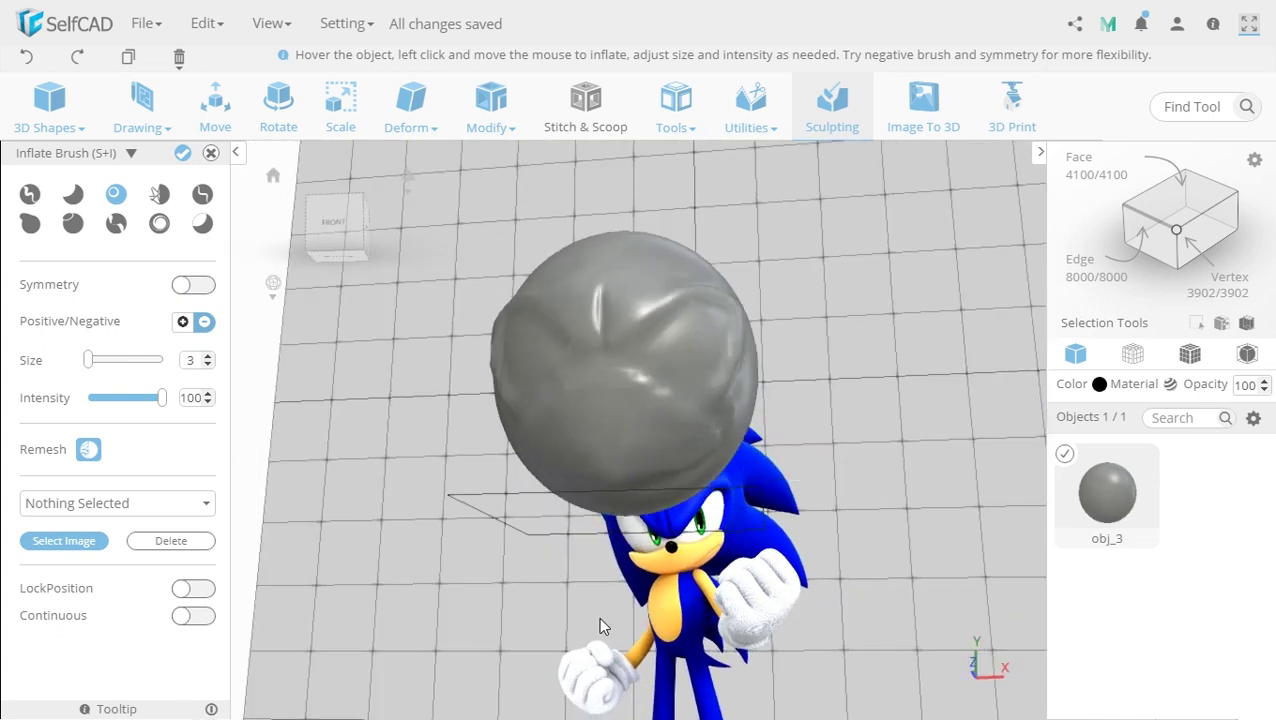
right_click_drag(606, 634, 545, 560)
left_click(184, 155)
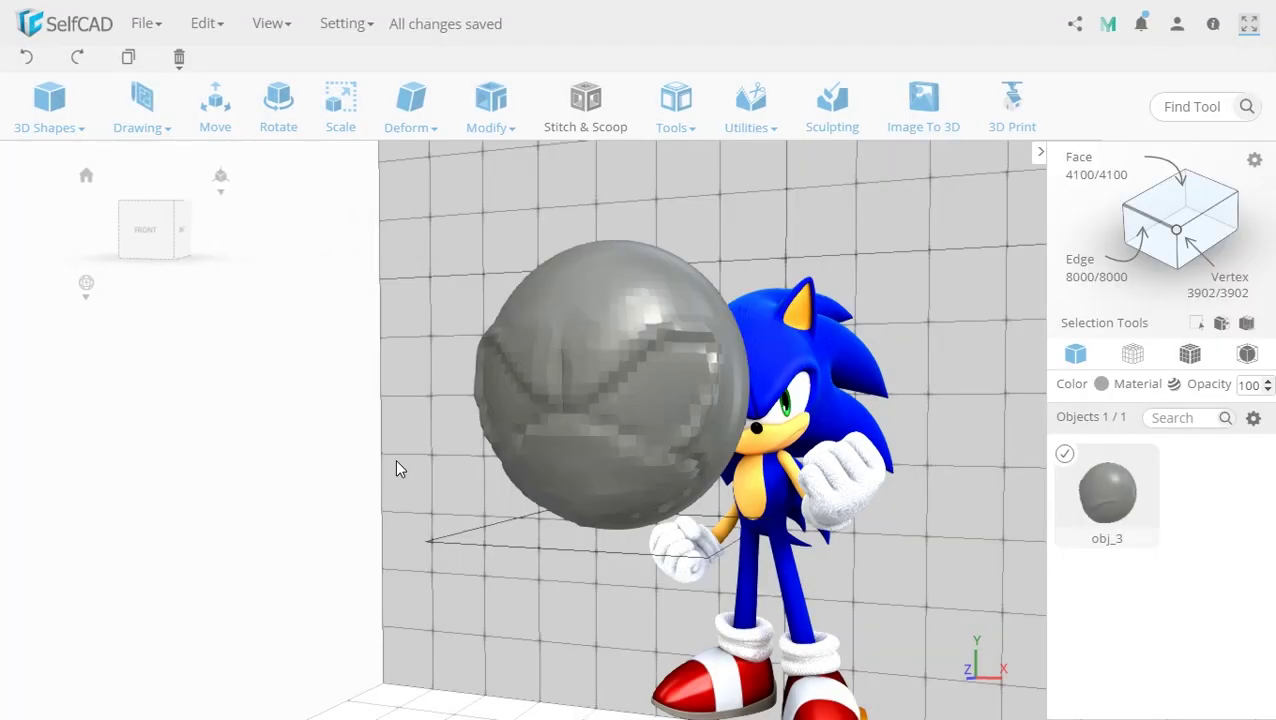
Step: Refine the head mesh with Magic Fix at tolerance 100, and inspect its wireframe before returning to the solid view
mouse_move(395, 459)
left_mouse_down()
mouse_move(516, 489)
mouse_move(453, 469)
mouse_move(460, 294)
left_mouse_up()
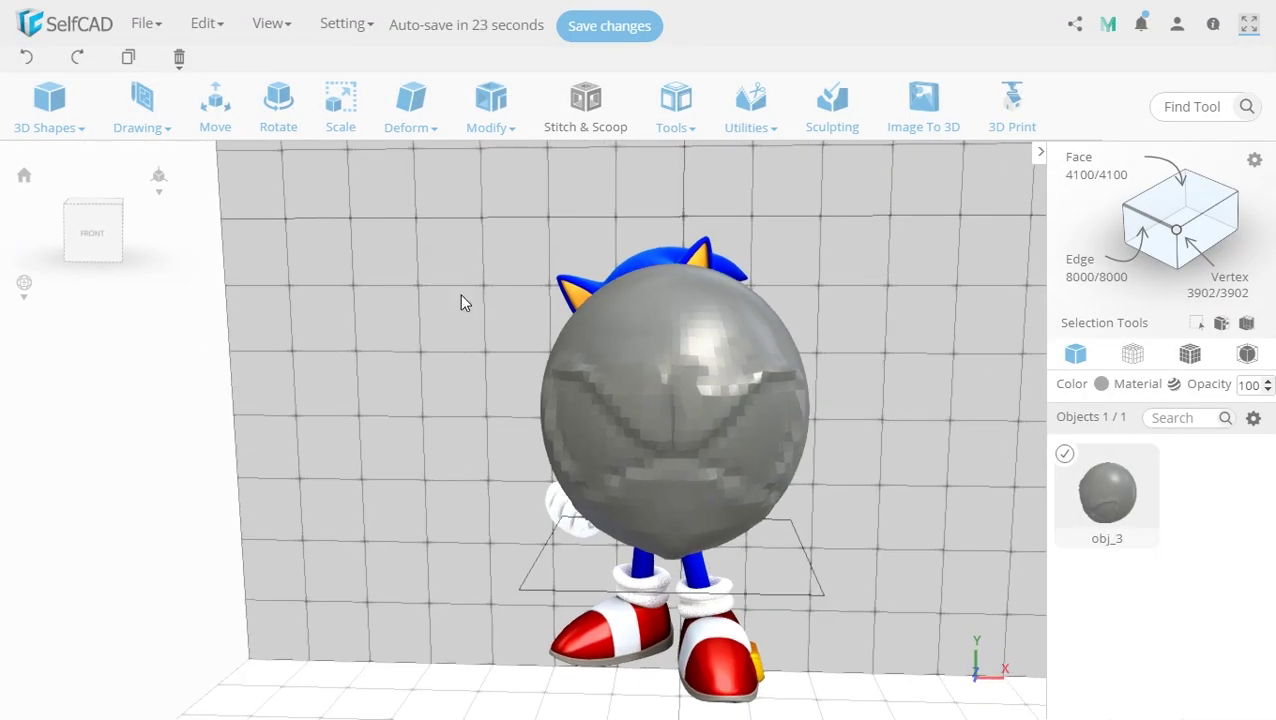
left_click(662, 135)
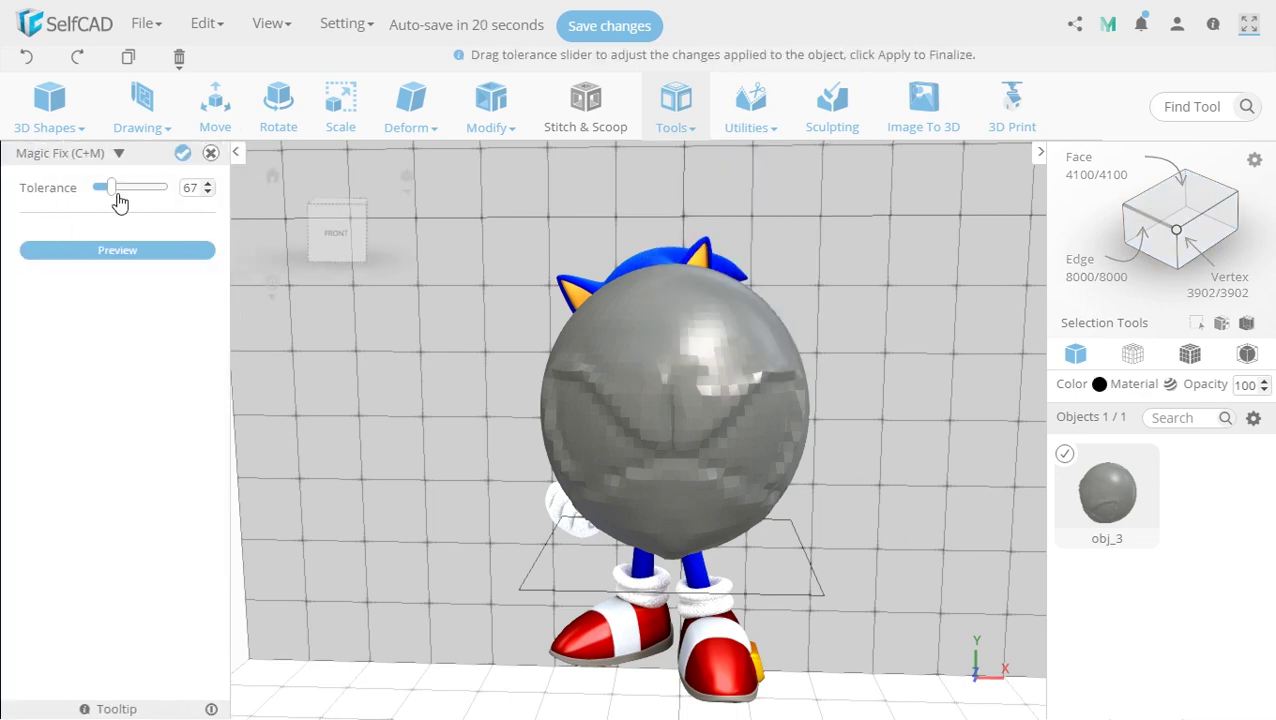
left_click_drag(114, 195, 121, 197)
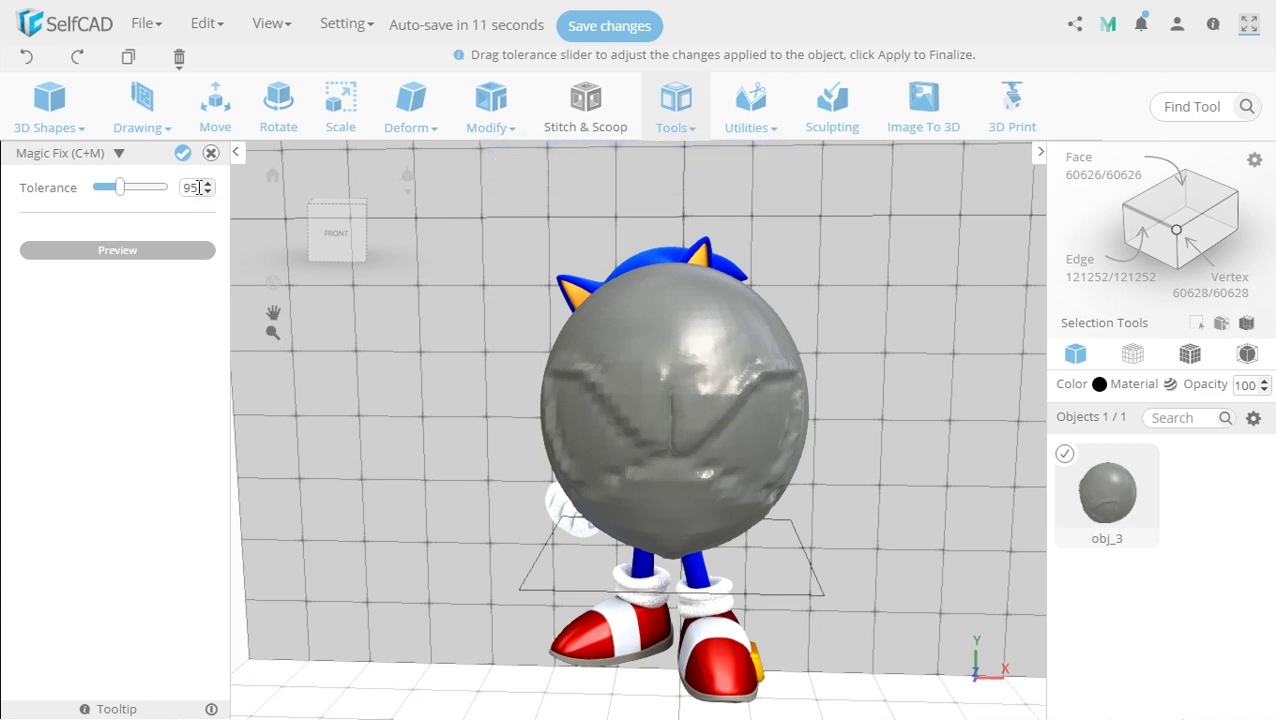
type("100")
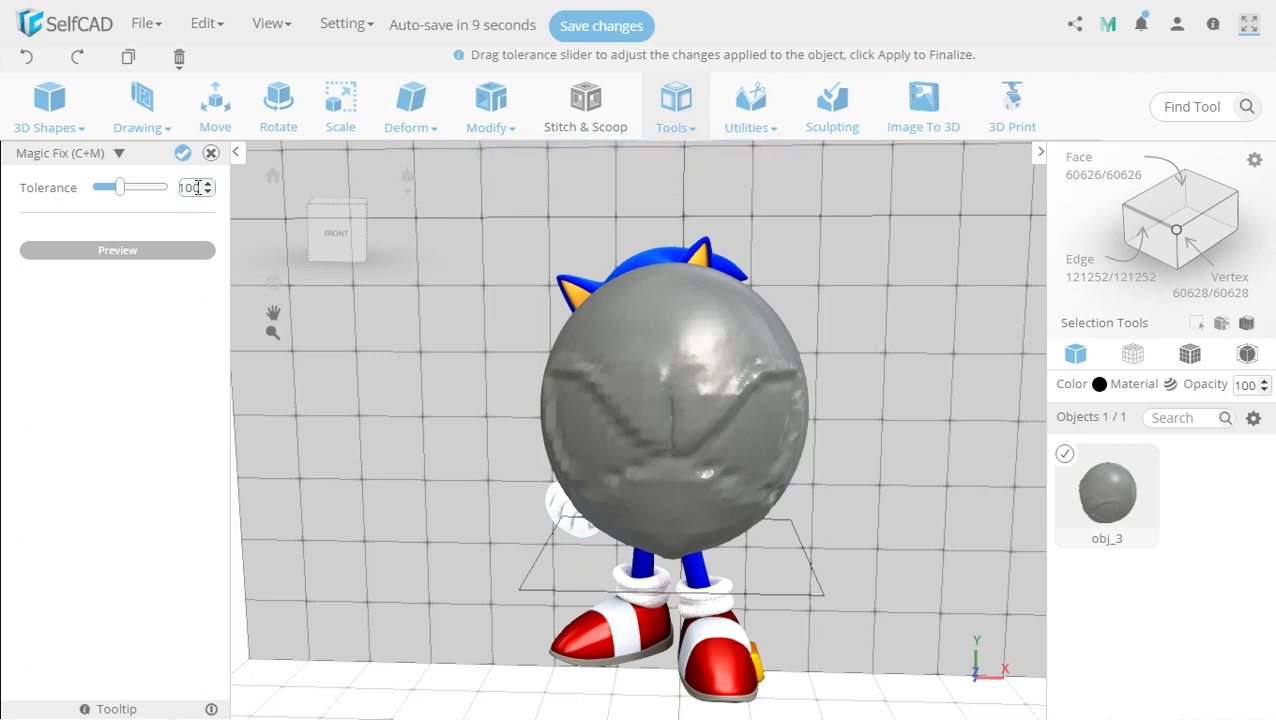
key("Return")
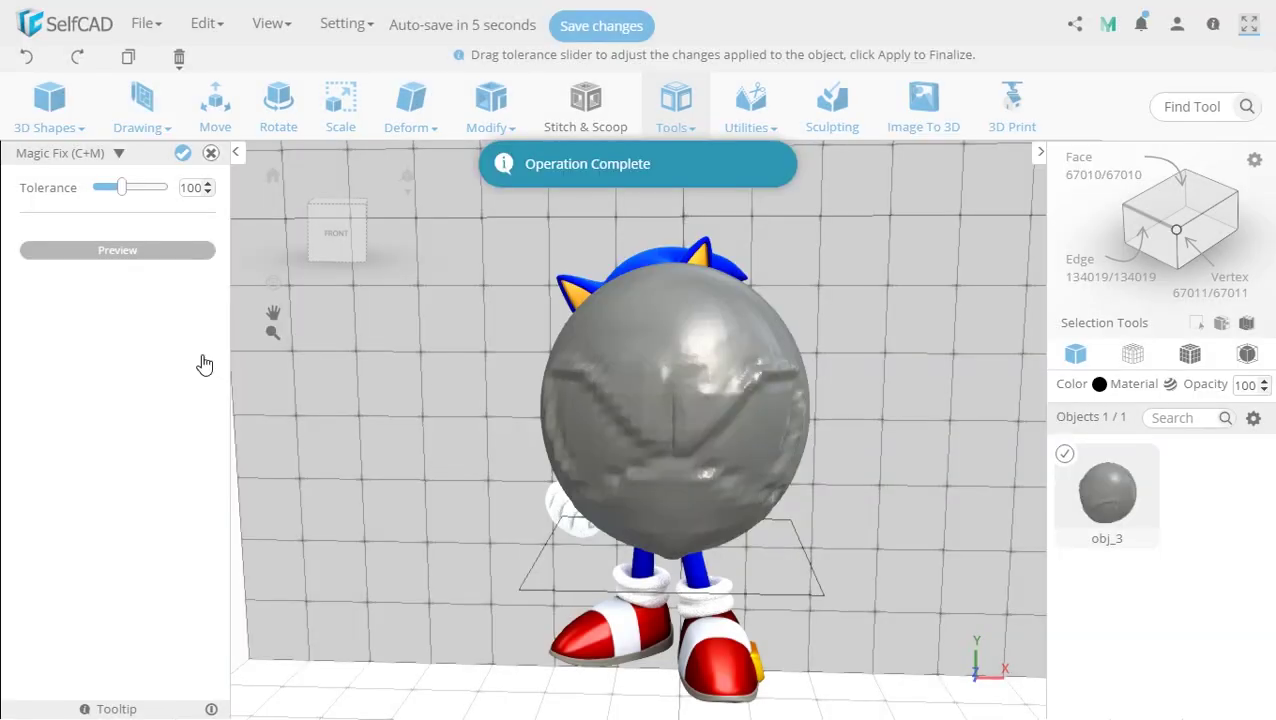
left_click(183, 158)
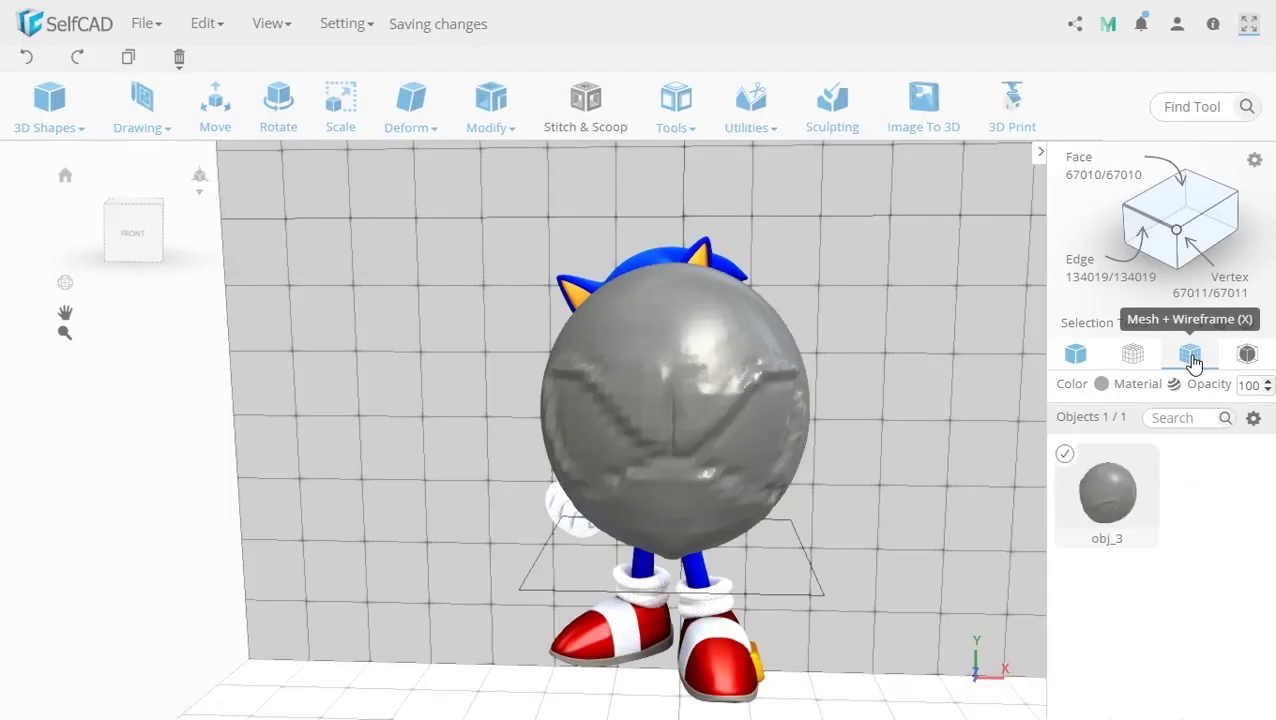
left_click(1190, 358)
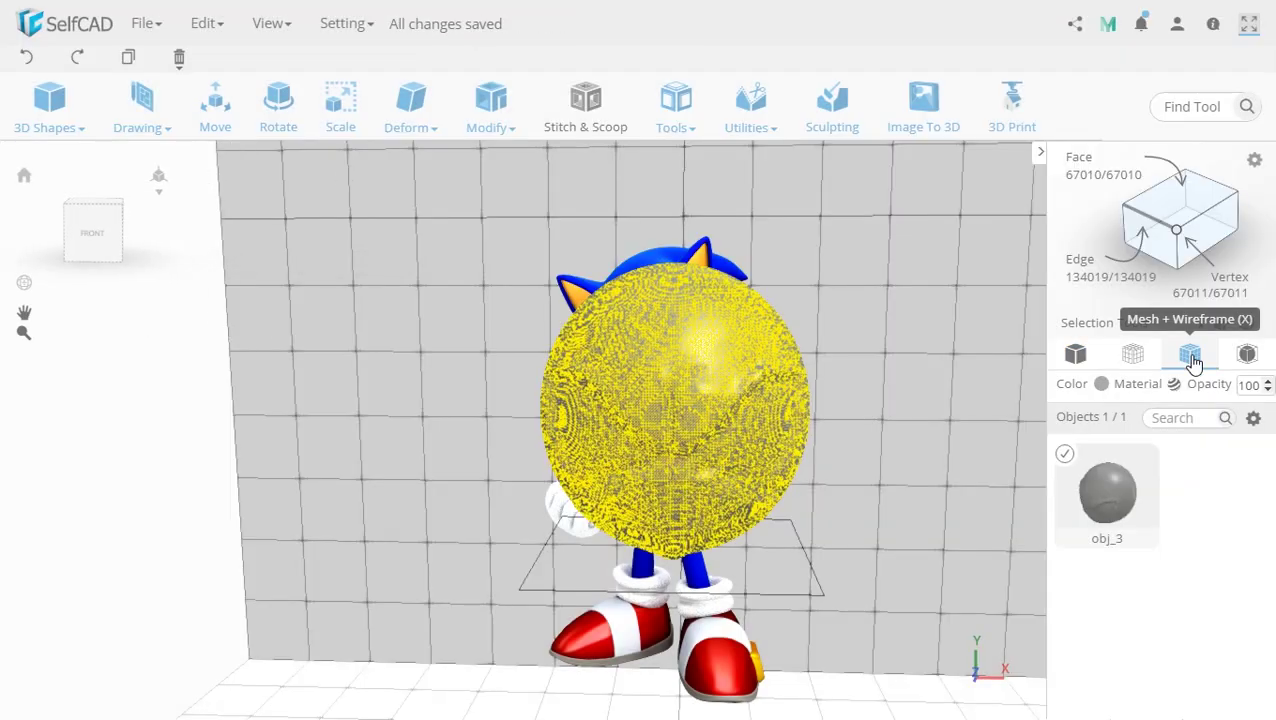
left_click(1075, 355)
Step: Carve a curved mouth line into the lower muzzle with the negative Inflate brush at size 3, symmetry off
left_click(827, 125)
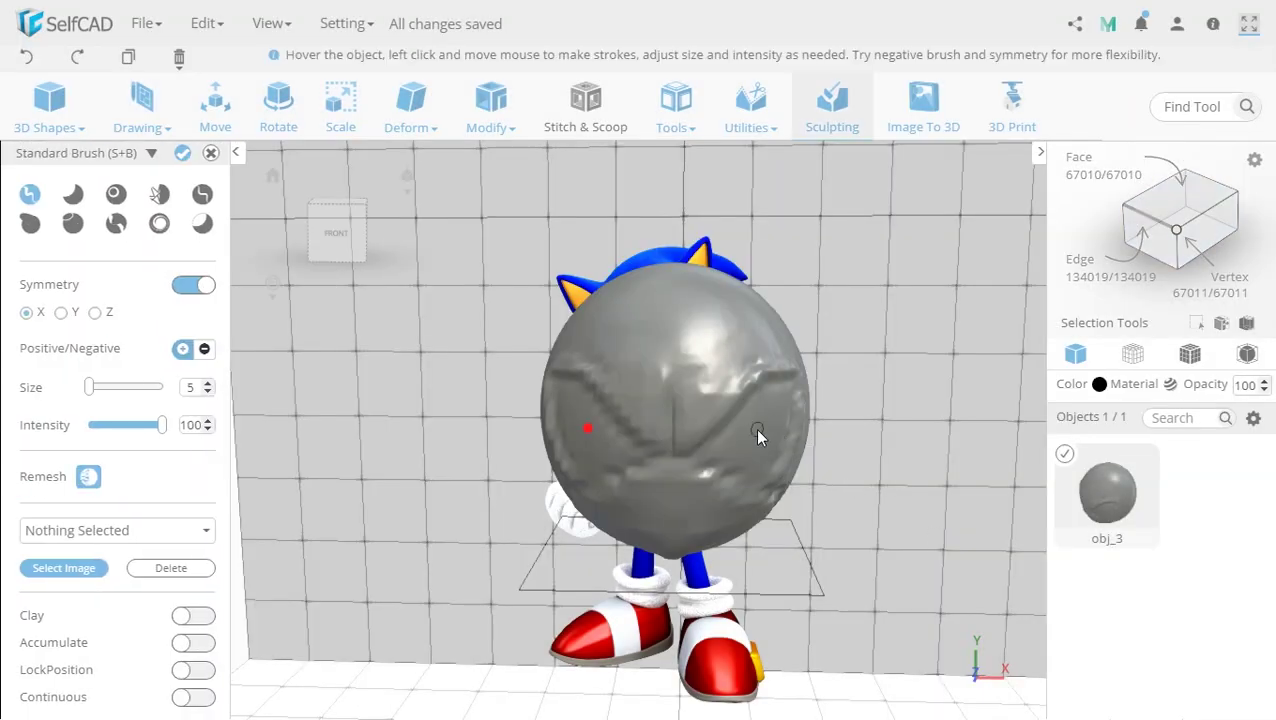
mouse_move(802, 558)
left_mouse_down()
mouse_move(789, 527)
mouse_move(738, 538)
mouse_move(773, 552)
left_mouse_up()
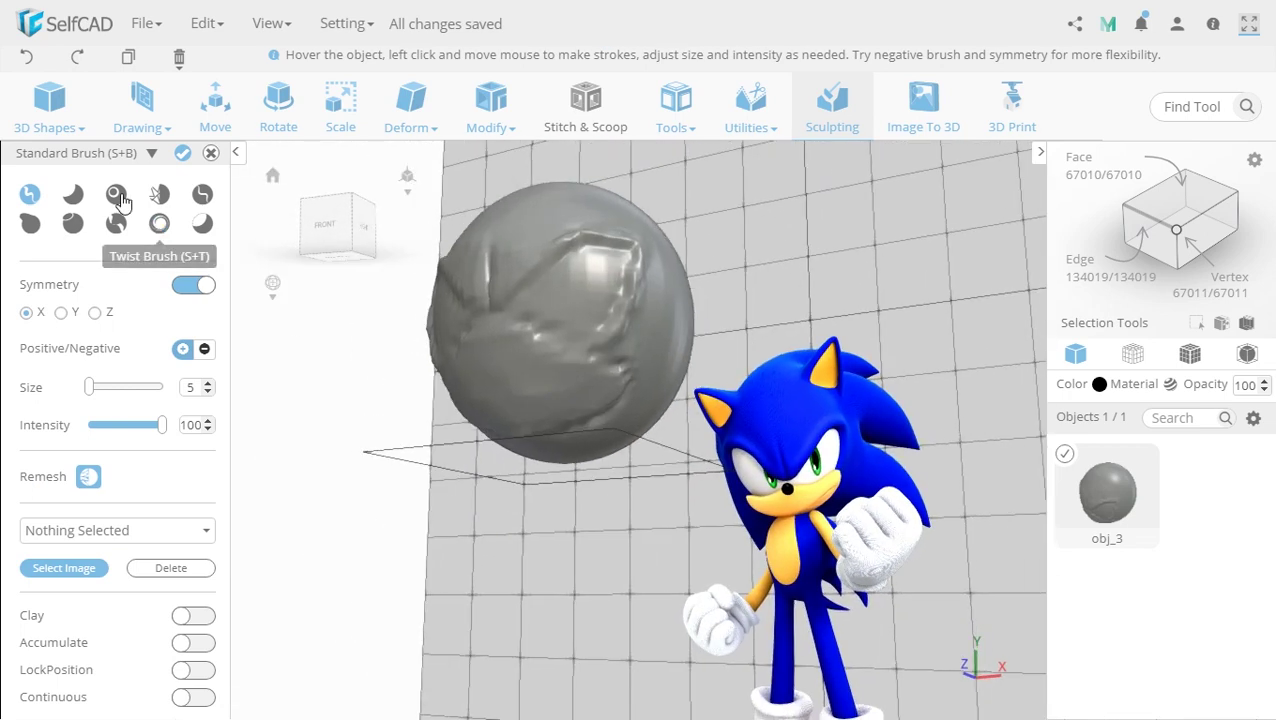
left_click(117, 195)
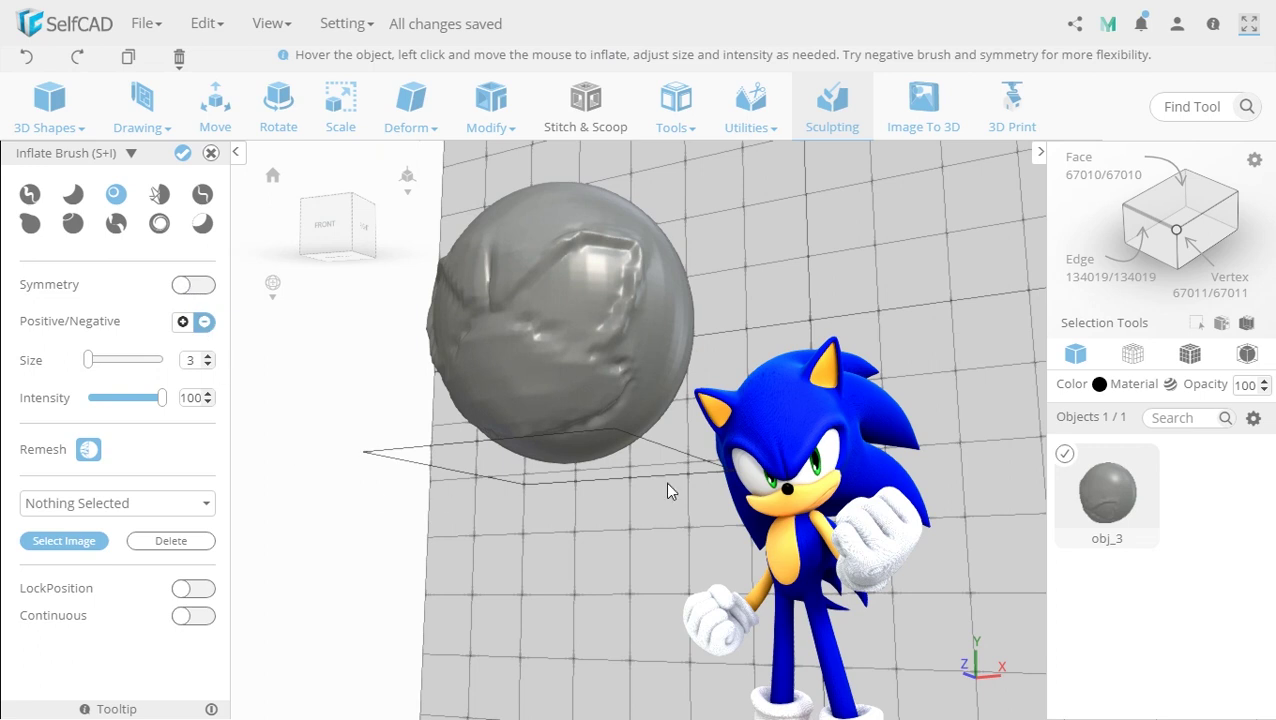
scroll(668, 490, "up", 3)
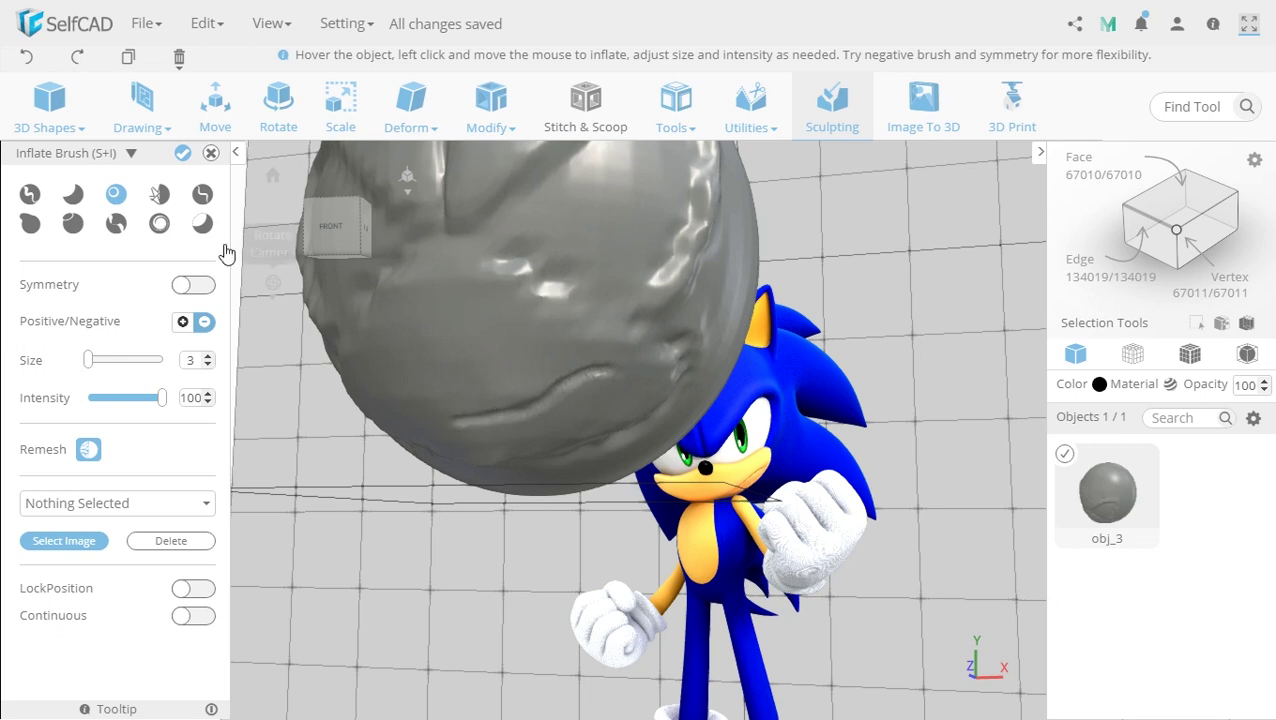
Step: Shape the corner of the mouth line with the Move brush at size 3, intensity 70, with symmetry off
left_click(30, 223)
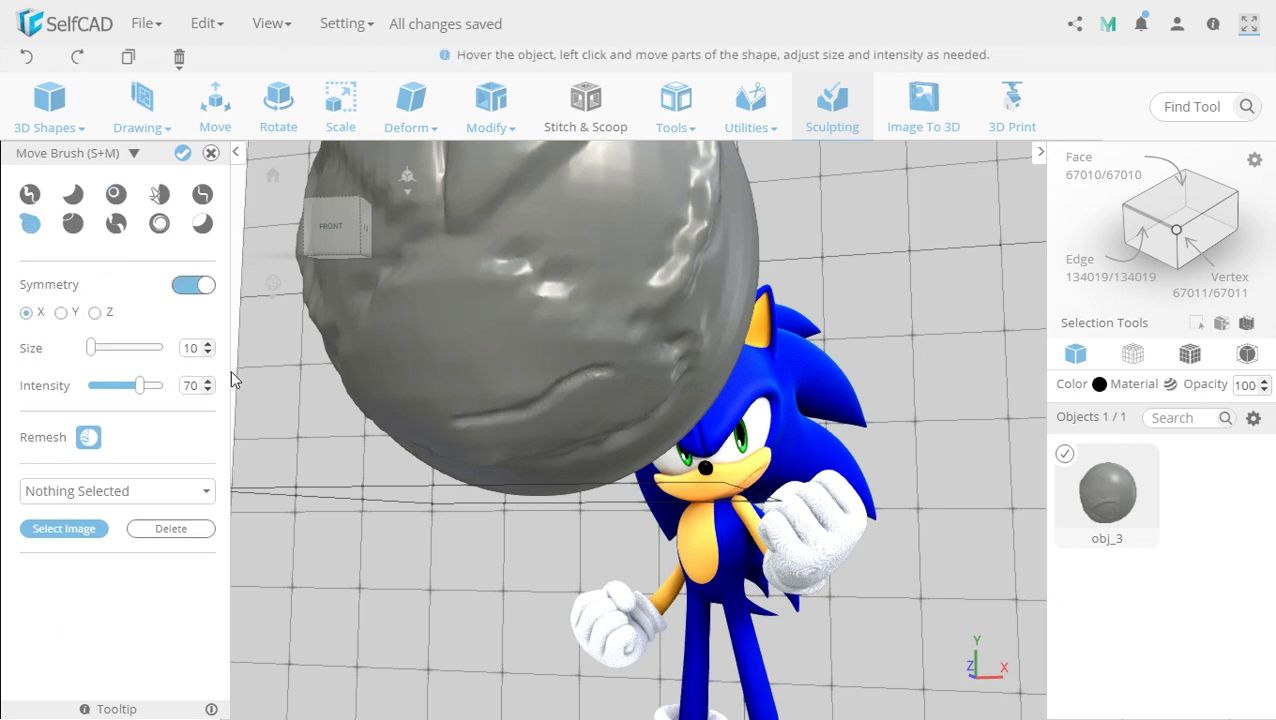
left_click(193, 285)
left_click(207, 325)
left_click(208, 326)
scroll(607, 373, "up", 5)
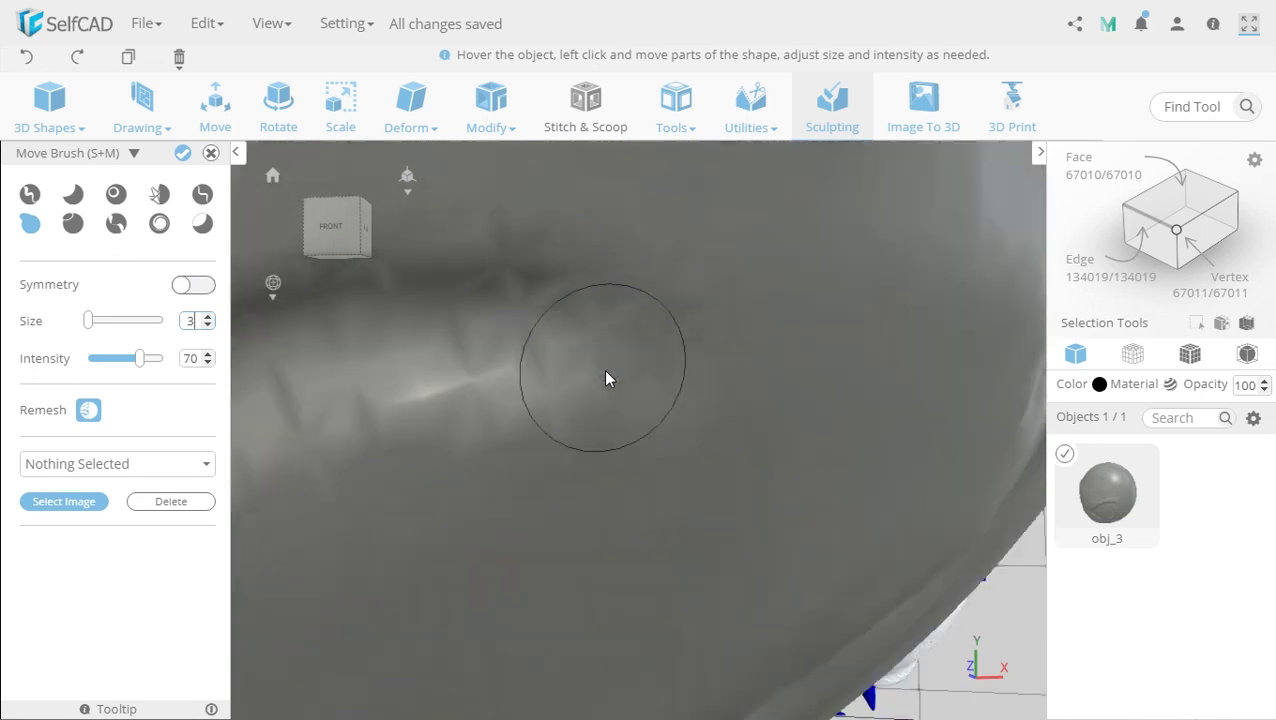
scroll(598, 347, "down", 3)
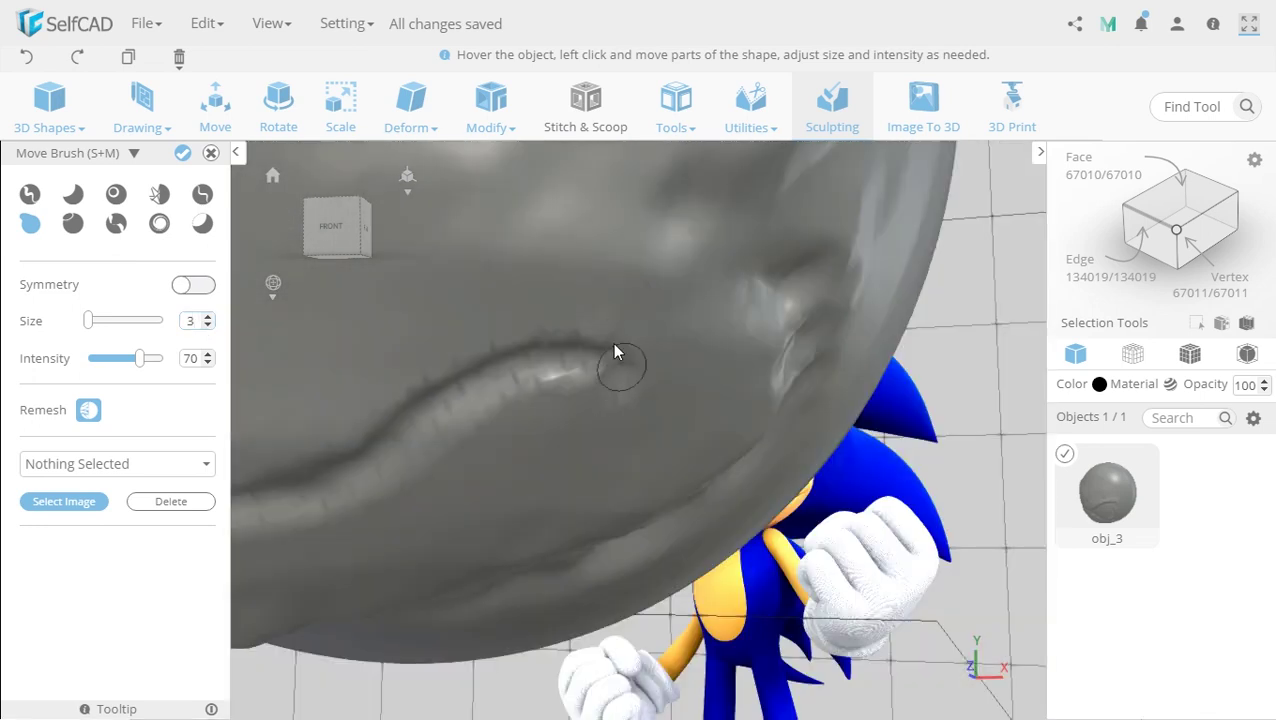
Step: Set the Move brush to size 5 with symmetry off and apply the mouth sculpting to the head
left_click(208, 316)
left_click(208, 316)
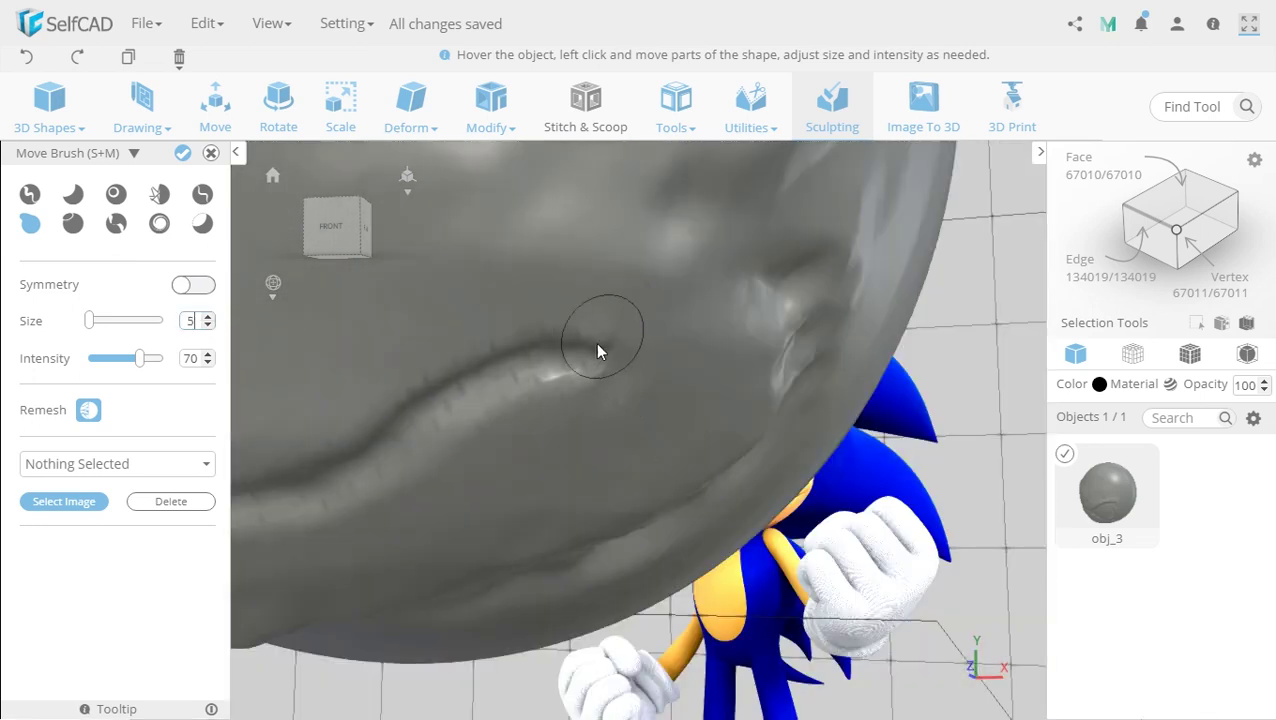
scroll(588, 369, "down", 3)
scroll(650, 380, "up", 5)
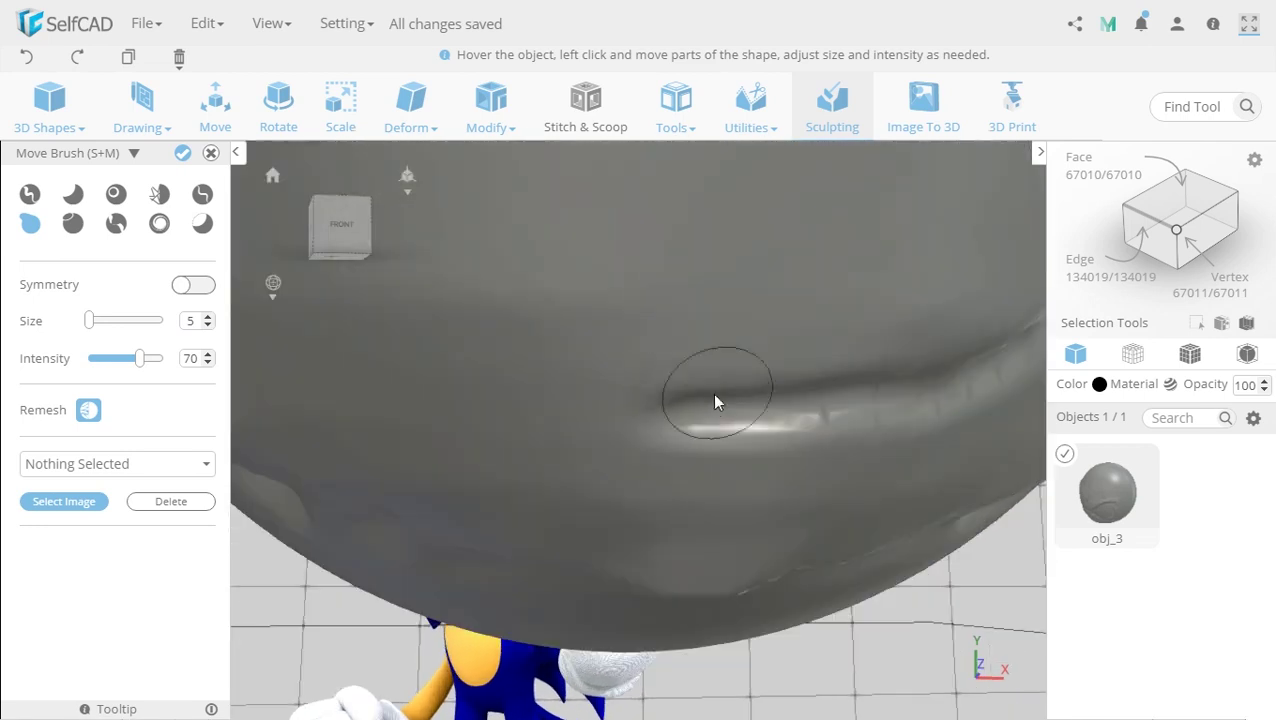
scroll(725, 459, "down", 5)
mouse_move(800, 568)
right_mouse_down()
mouse_move(757, 578)
mouse_move(763, 592)
mouse_move(687, 583)
mouse_move(760, 573)
mouse_move(850, 585)
right_mouse_up()
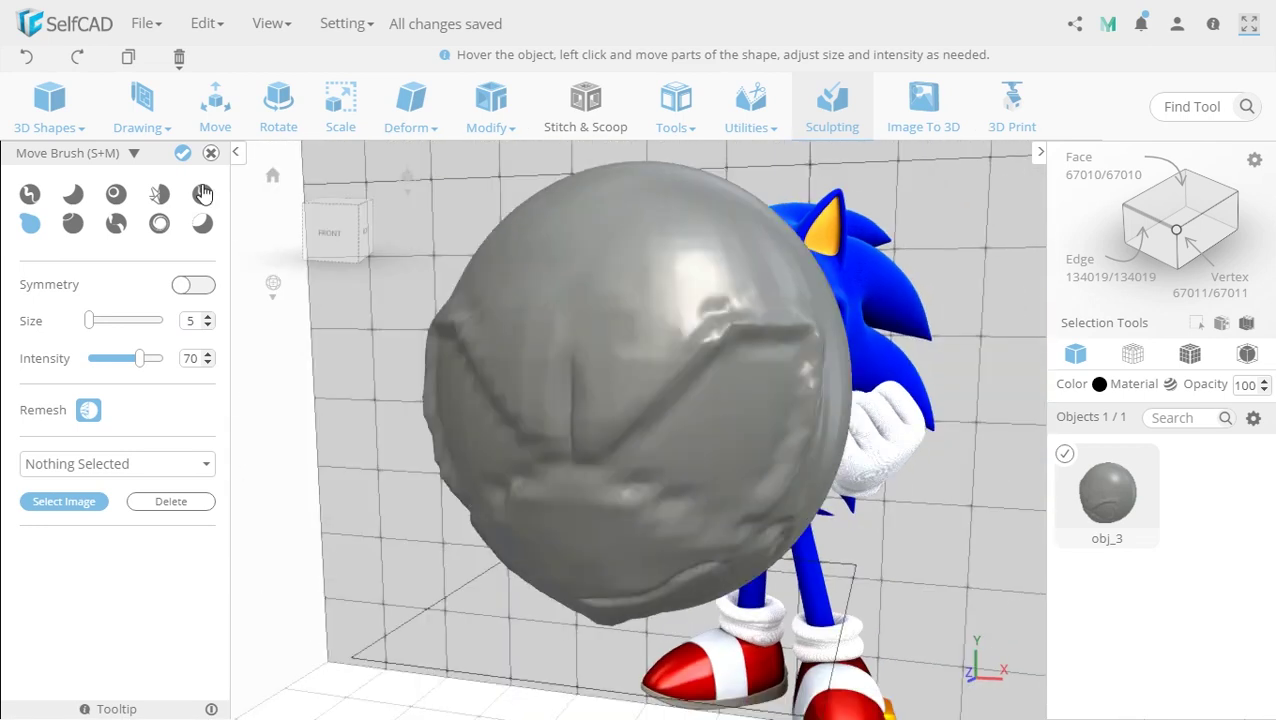
left_click(183, 153)
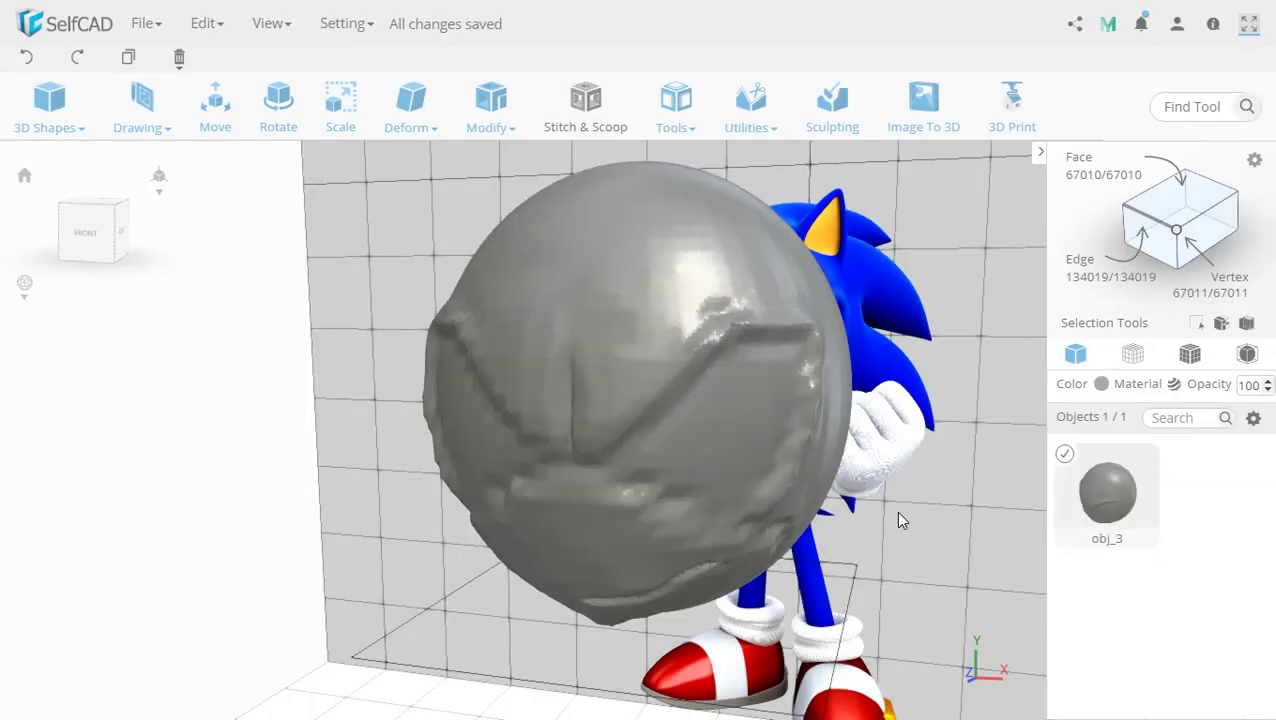
Step: Deselect the head and start a new sphere with a radius of 10
left_click(226, 374)
scroll(355, 412, "down", 5)
right_click_drag(438, 518, 648, 543)
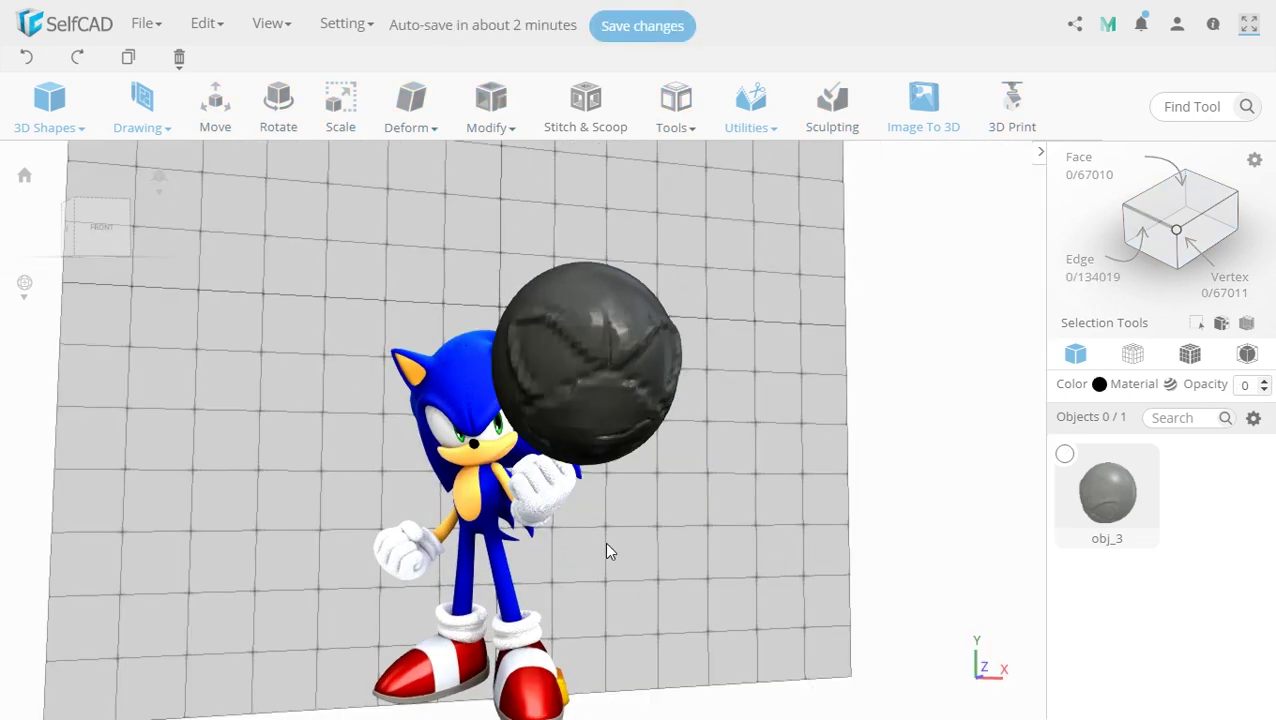
left_click_drag(608, 551, 550, 565)
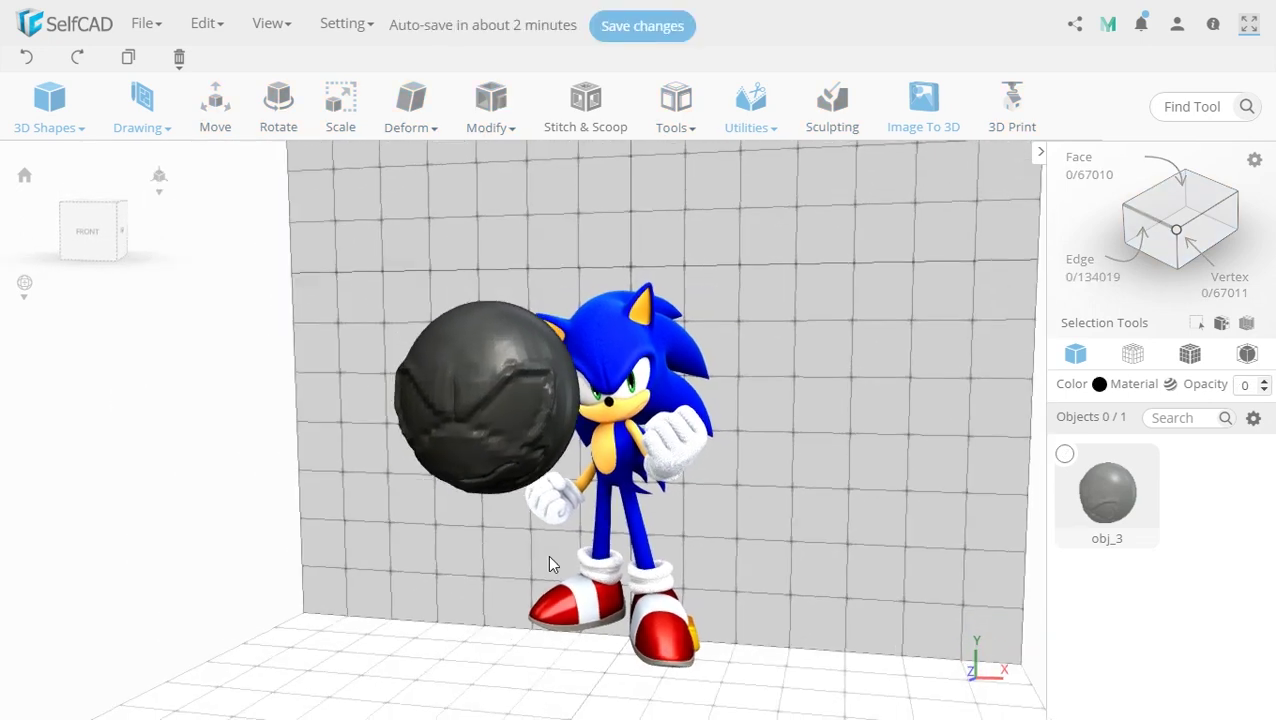
left_click(50, 120)
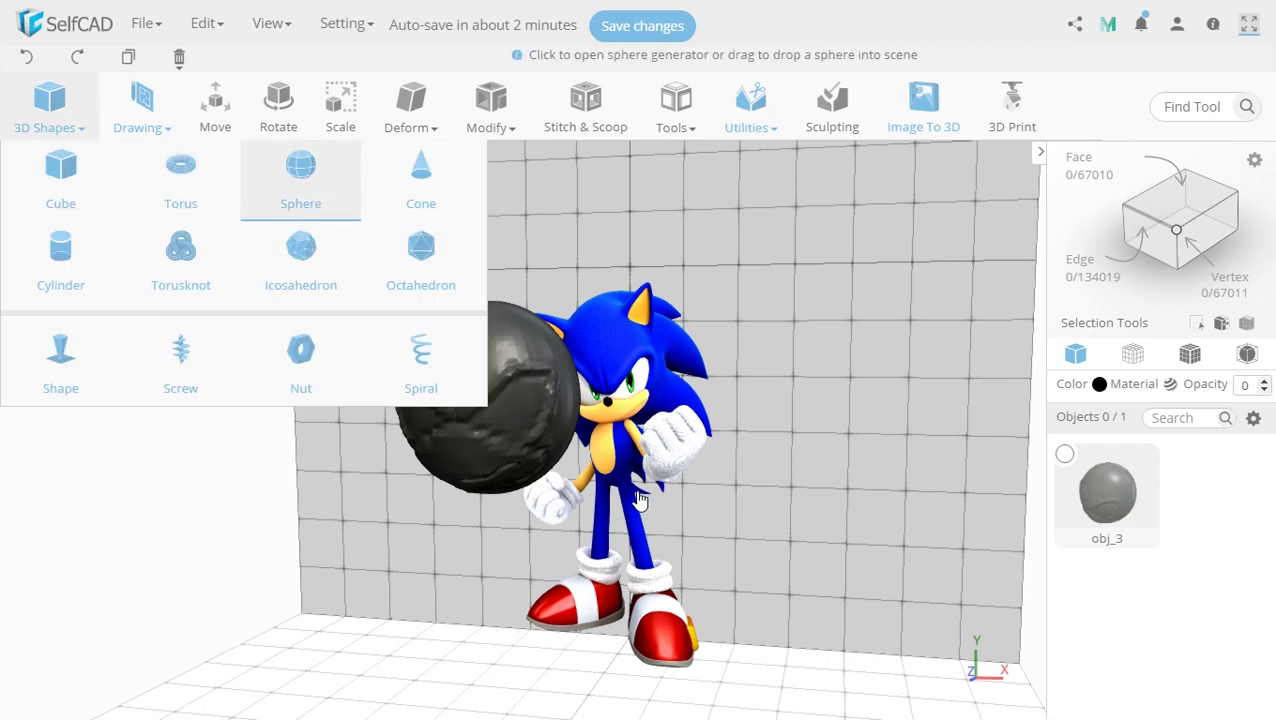
left_click_drag(679, 549, 689, 541)
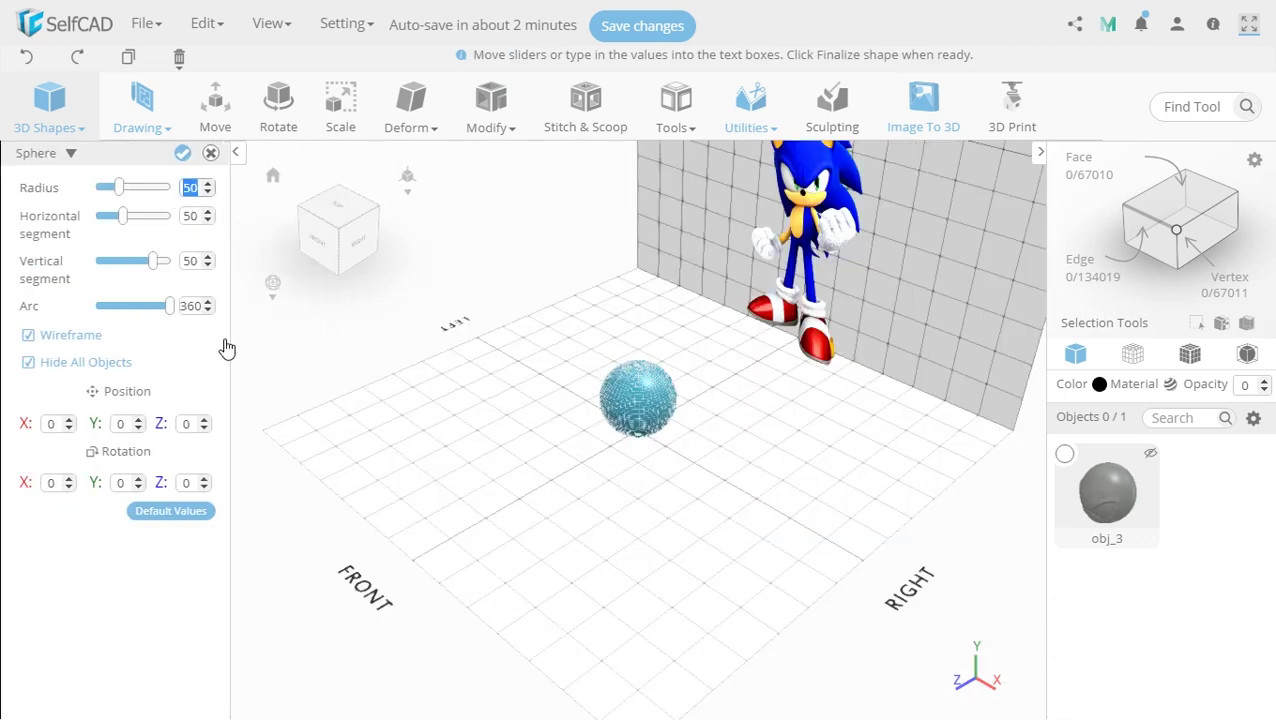
key("Return")
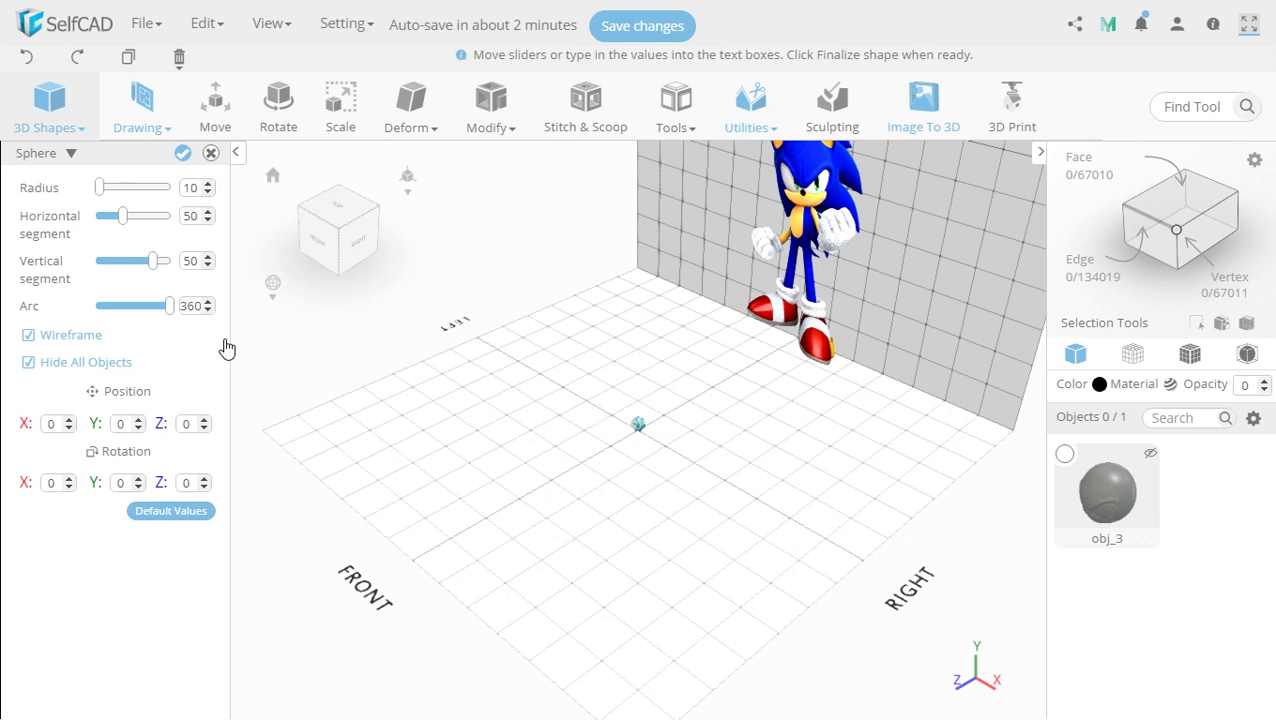
Step: Set the new sphere's horizontal and vertical segments to 20 each and finalize the shape
scroll(603, 413, "up", 6)
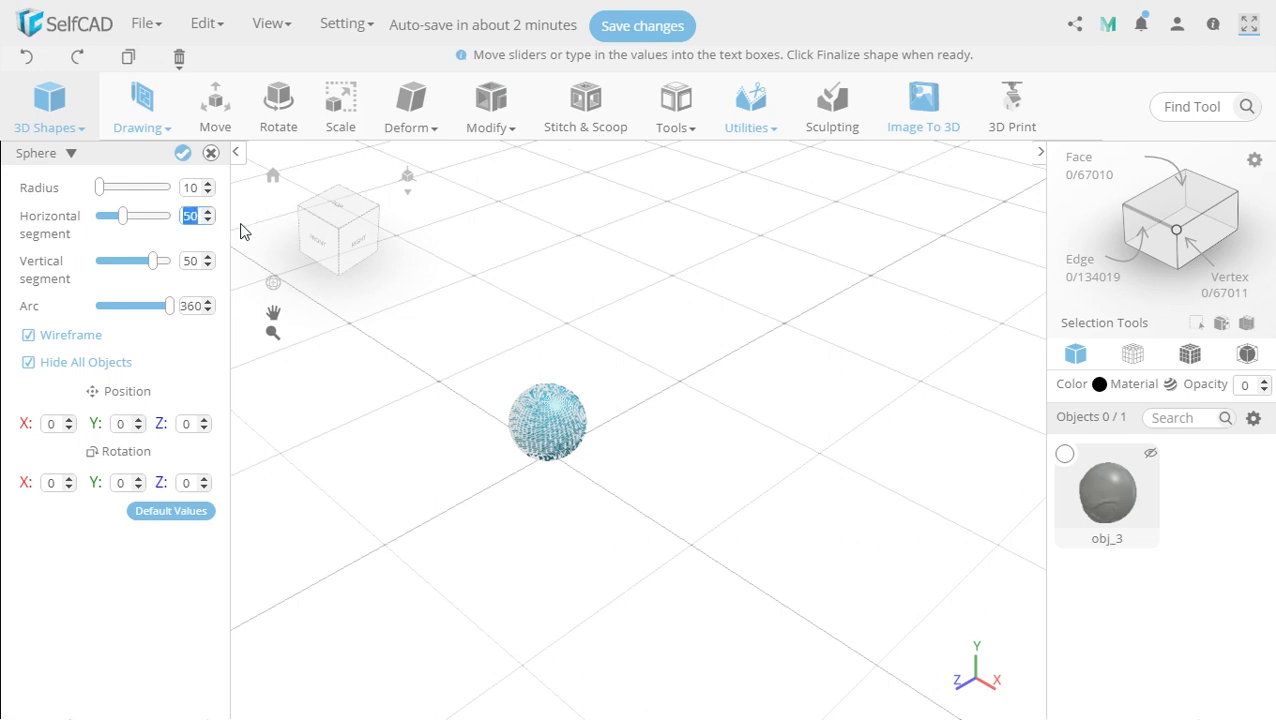
key("Return")
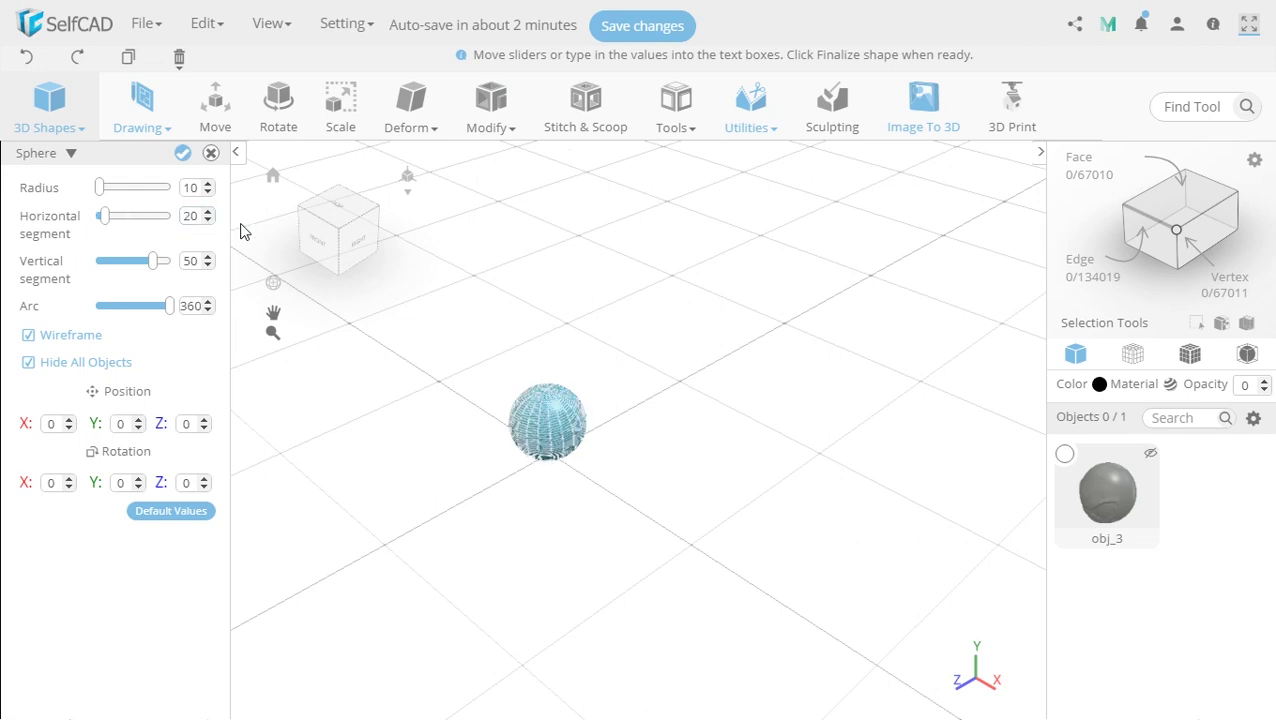
left_click(213, 270)
type("20")
key("Return")
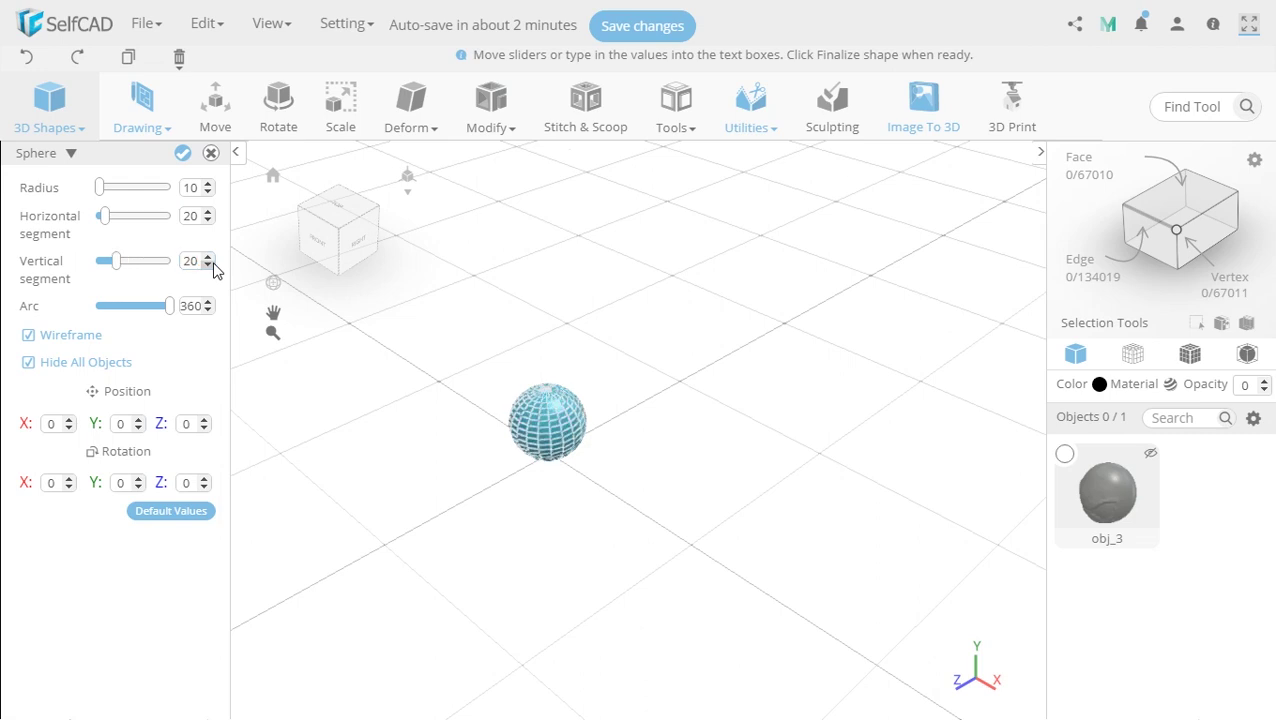
left_click(184, 155)
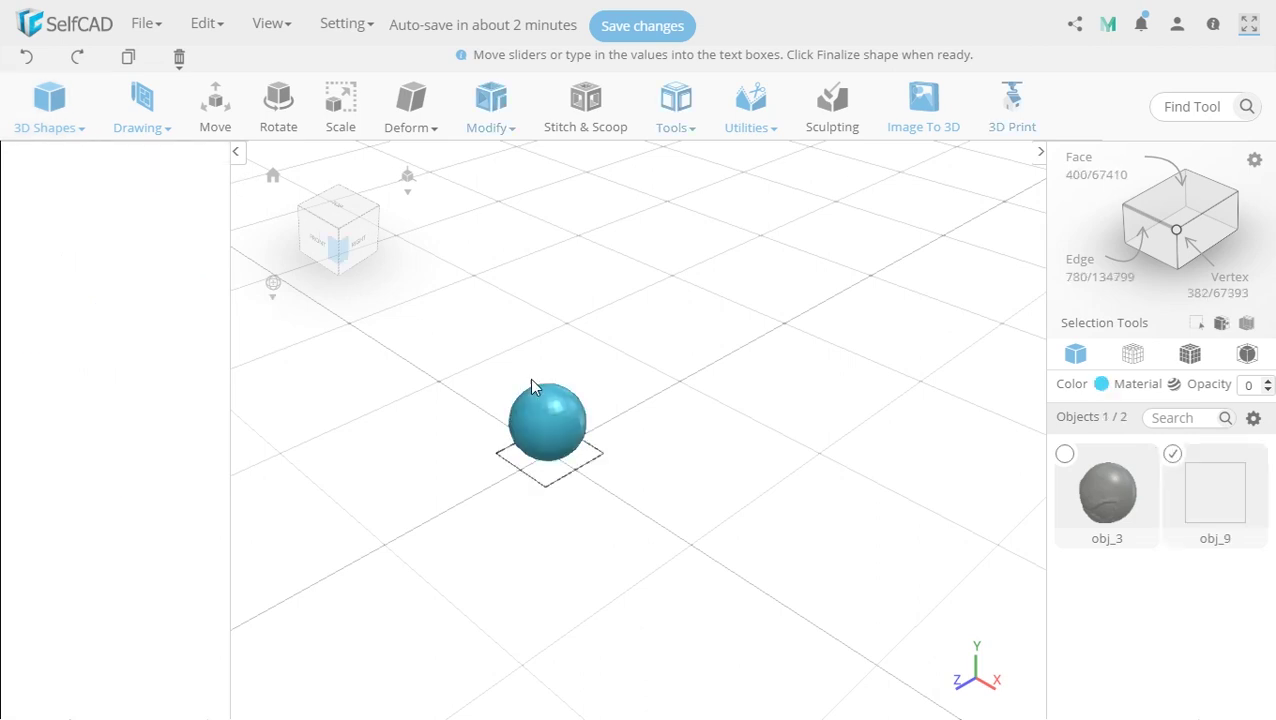
Step: Change the small sphere's colour to grey
scroll(657, 430, "down", 2)
right_click_drag(682, 488, 703, 473)
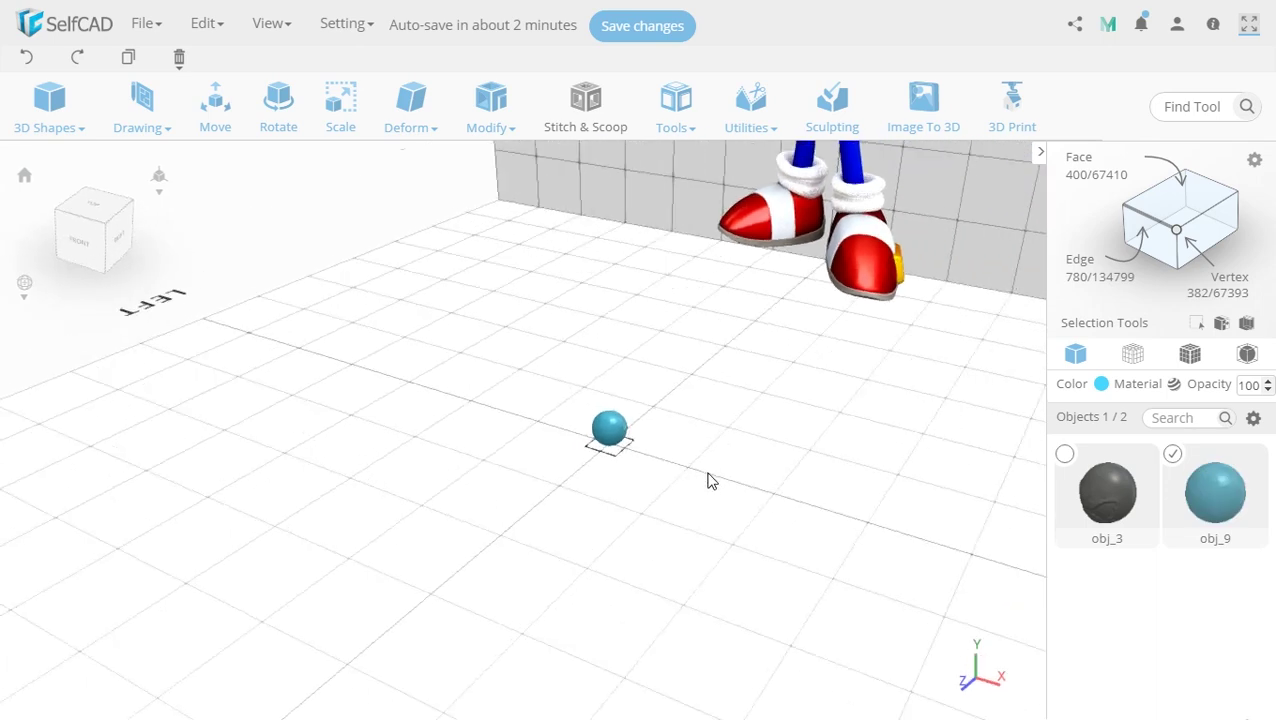
left_click(1101, 384)
left_click(1083, 525)
left_click(977, 689)
Step: Move the small sphere in front of the head's muzzle, to about 222 in Y and 49 in Z
scroll(744, 490, "down", 3)
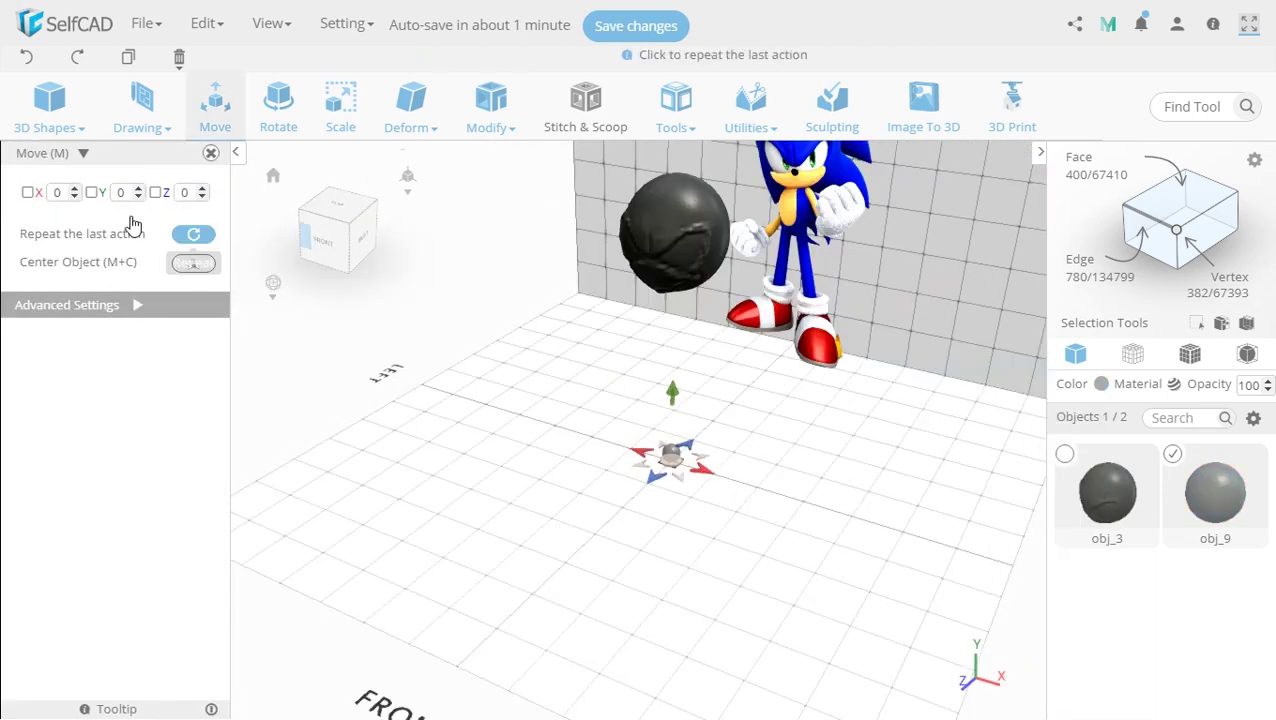
double_click(127, 193)
key("Return")
scroll(658, 247, "up", 4)
right_click_drag(708, 412, 656, 400)
left_click_drag(537, 347, 452, 359)
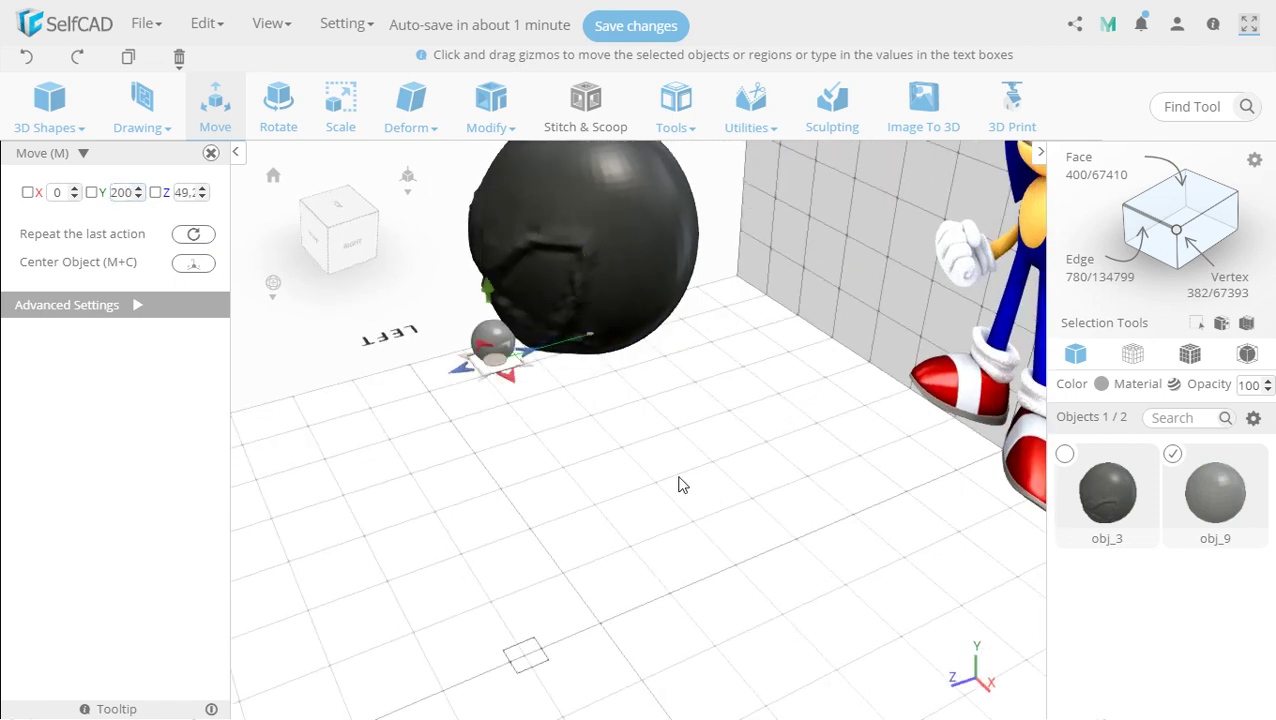
right_click_drag(600, 440, 658, 427)
left_click_drag(617, 278, 618, 238)
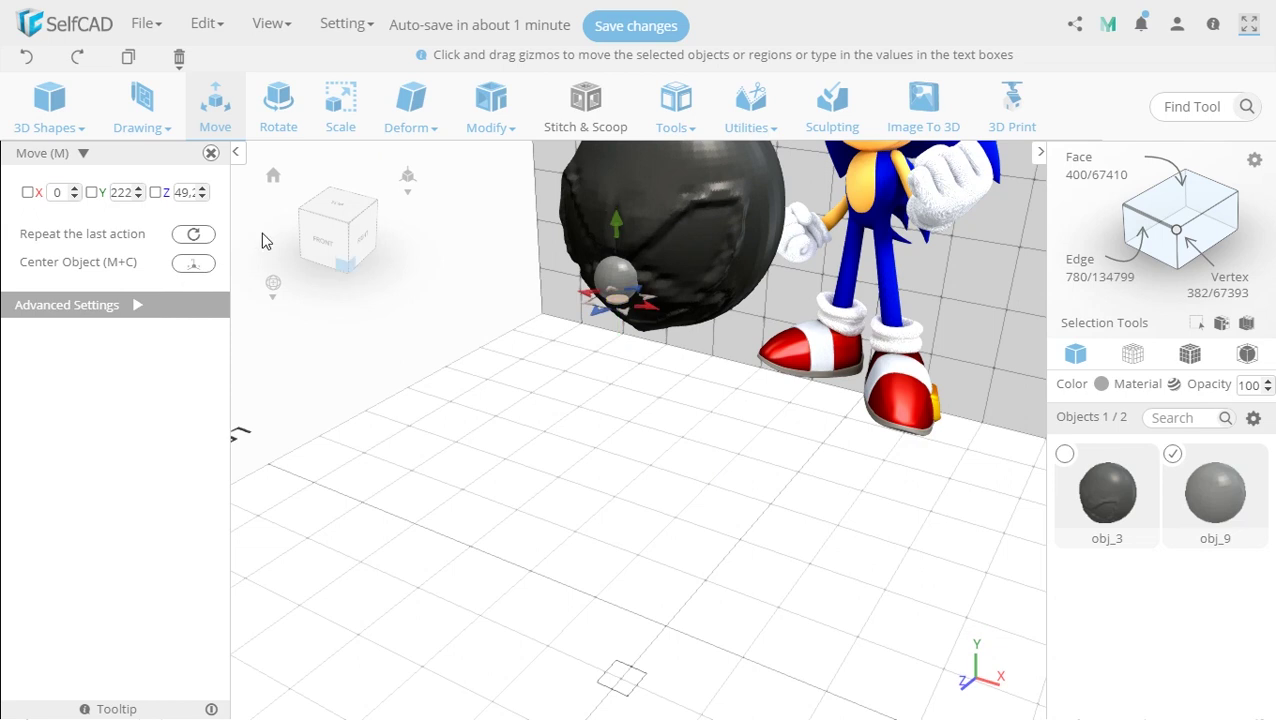
Step: Scale the small sphere to 10 along the X, Y and Z axes
left_click(345, 116)
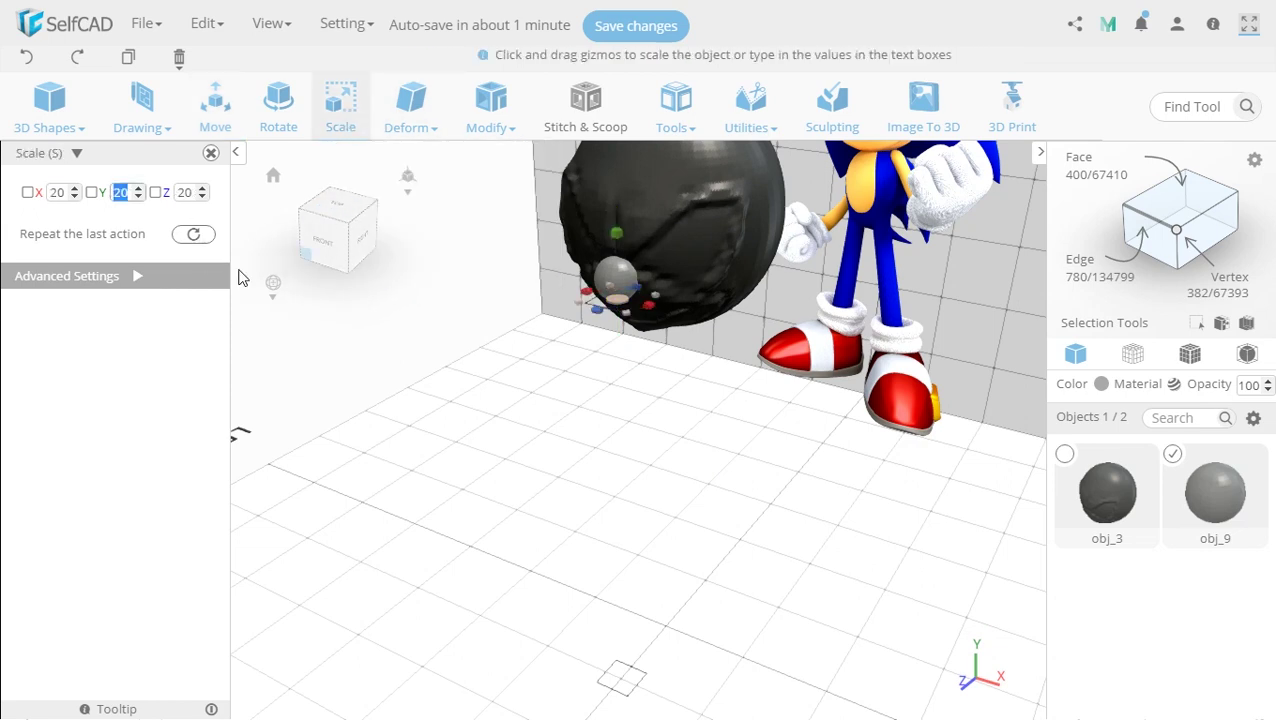
key("Return")
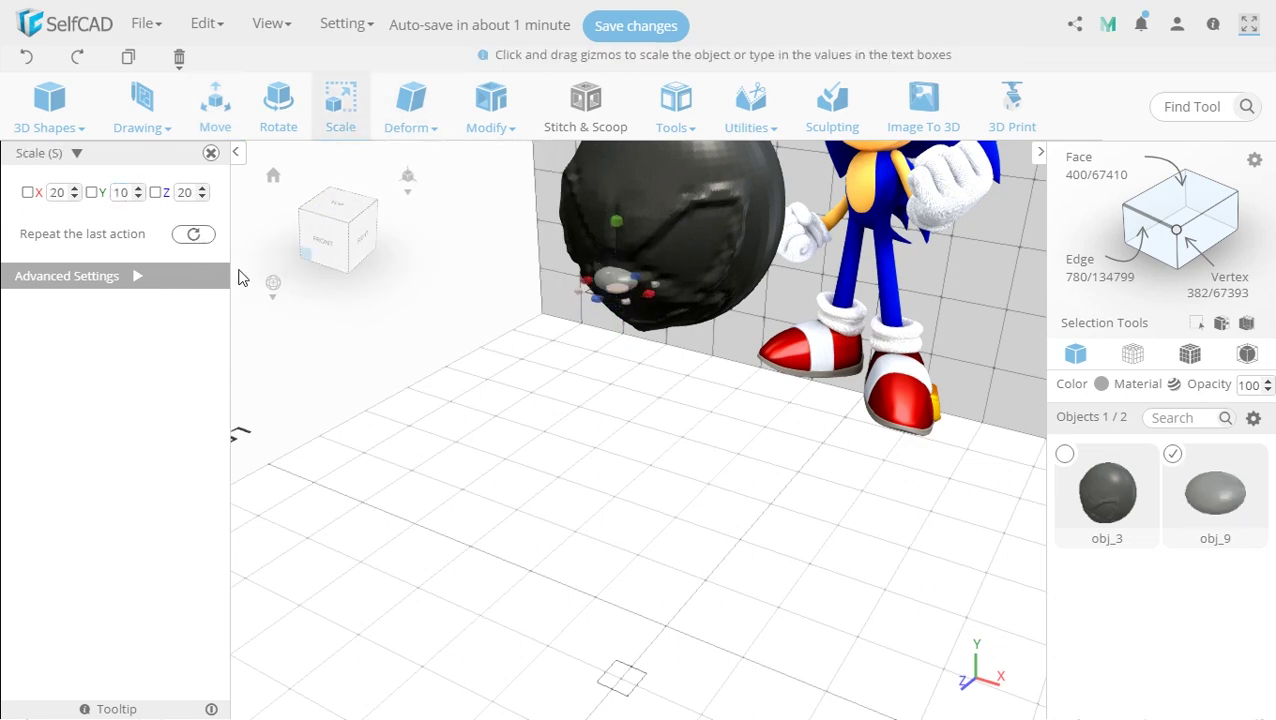
key("ctrl+z")
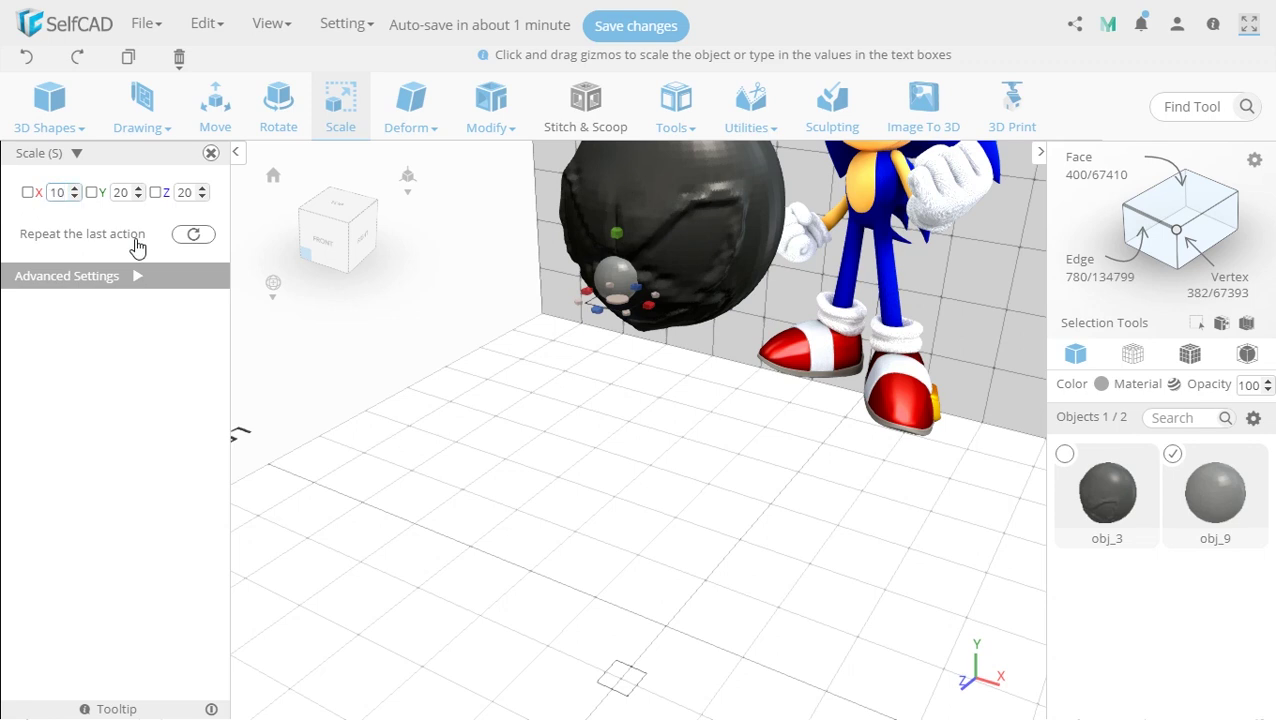
key("Return")
type("10")
key("Return")
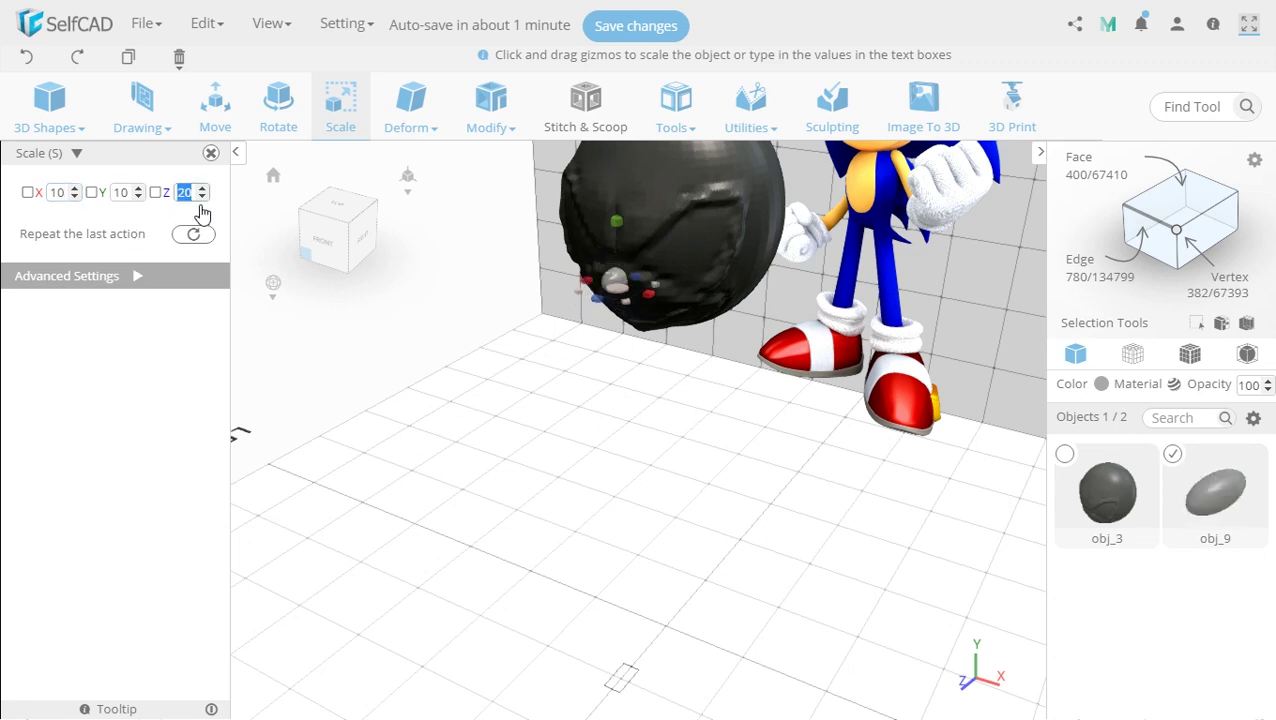
type("10")
key("Return")
scroll(632, 283, "up", 5)
scroll(632, 283, "down", 3)
Step: Try scaling the small sphere to 12 along Z and along Y, undoing each change
double_click(186, 191)
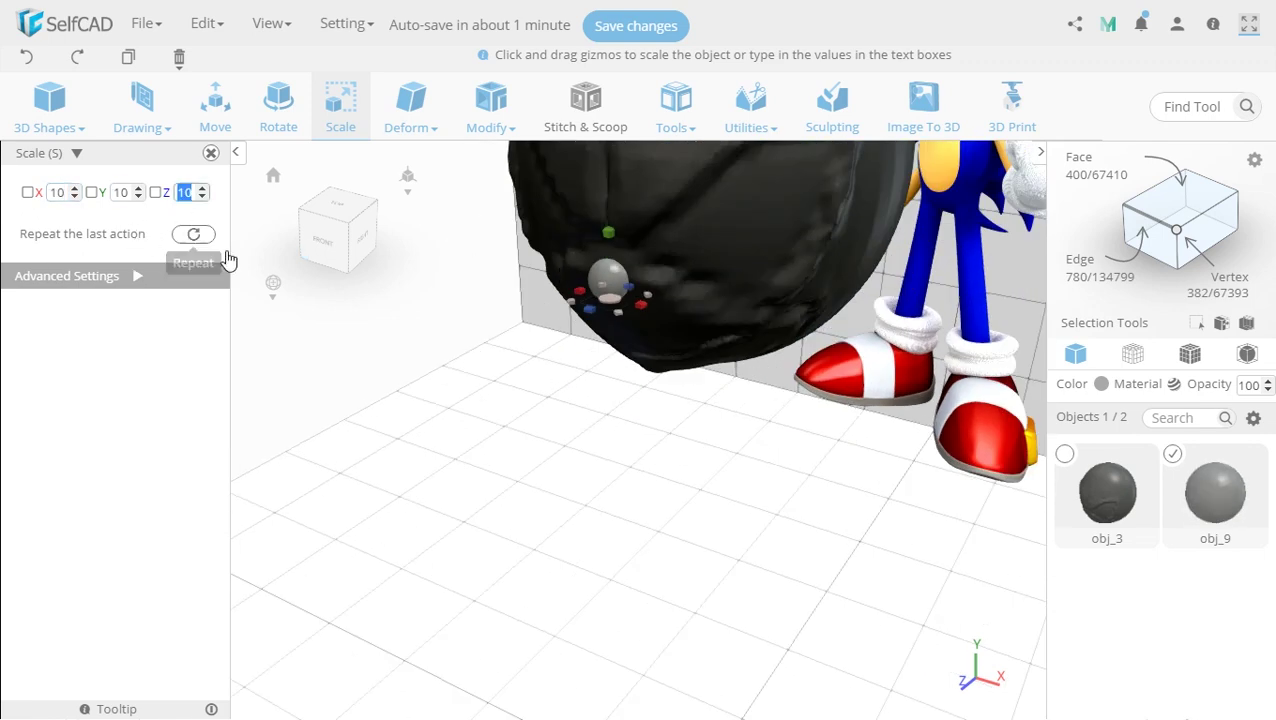
type("12")
key("ctrl+z")
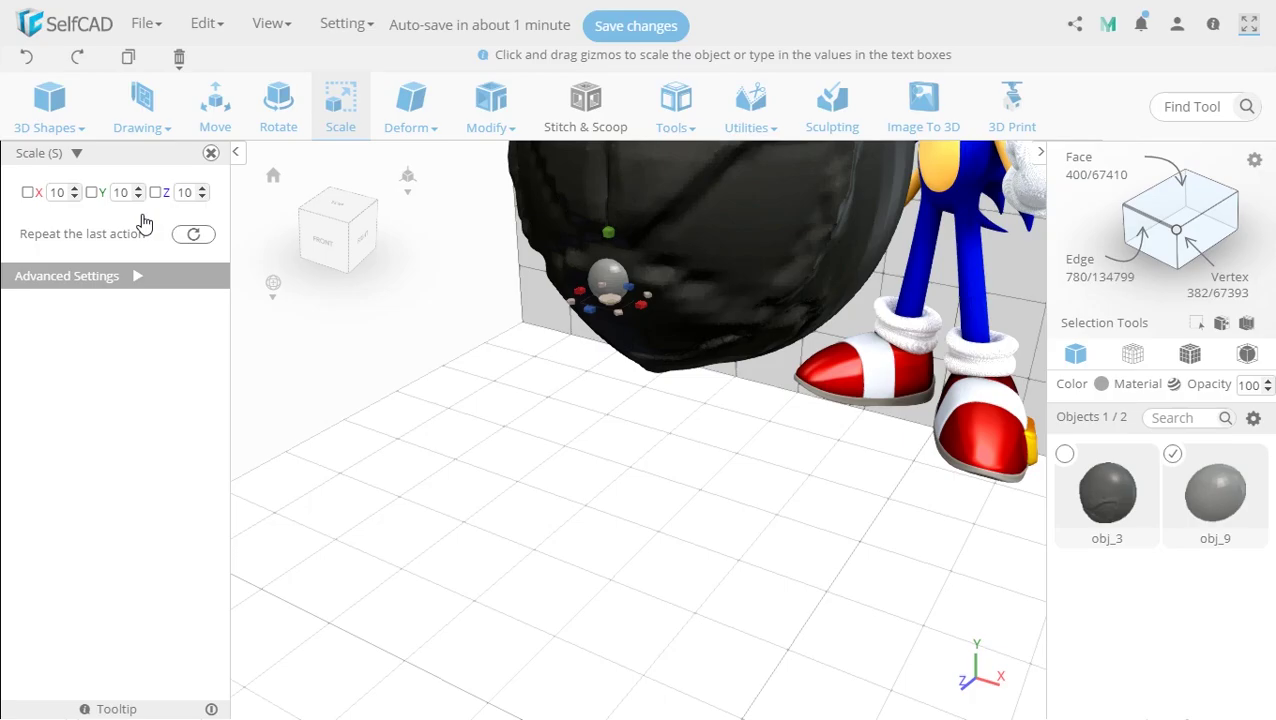
double_click(124, 192)
key("Return")
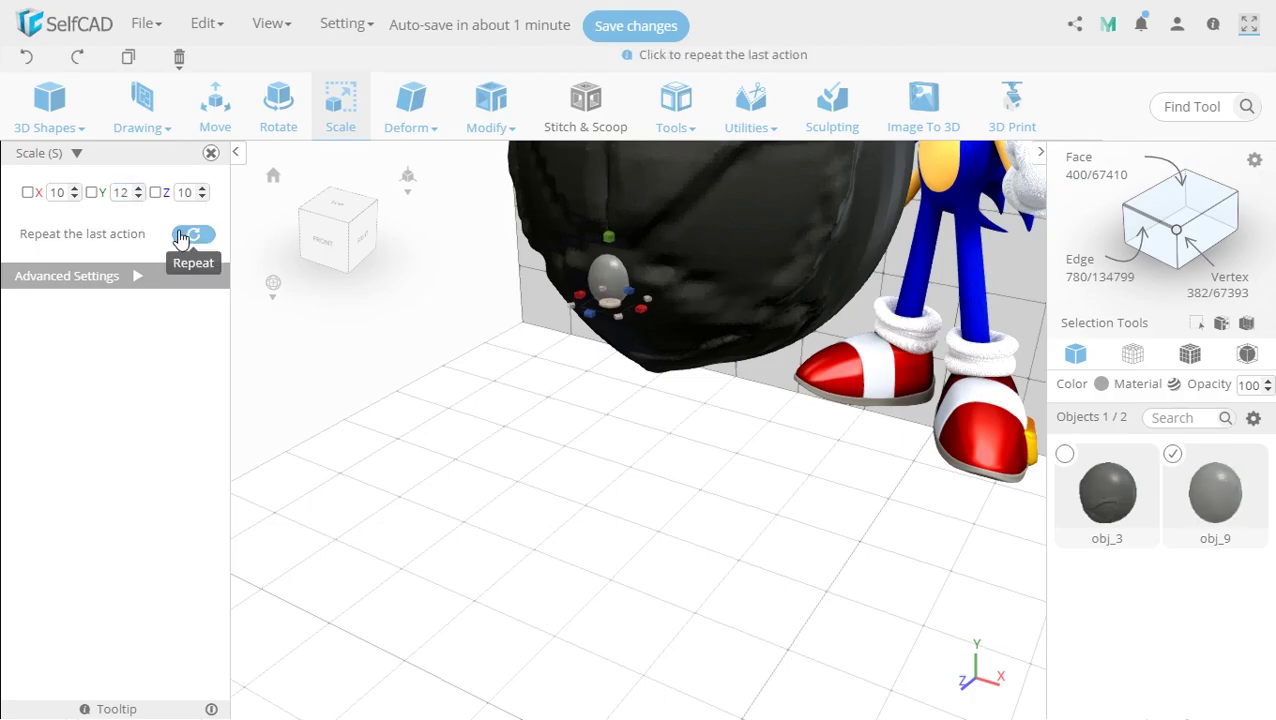
key("ctrl+z")
Step: Scale the small sphere to 11 along Y to make it slightly taller
double_click(124, 192)
type("11")
key("Return")
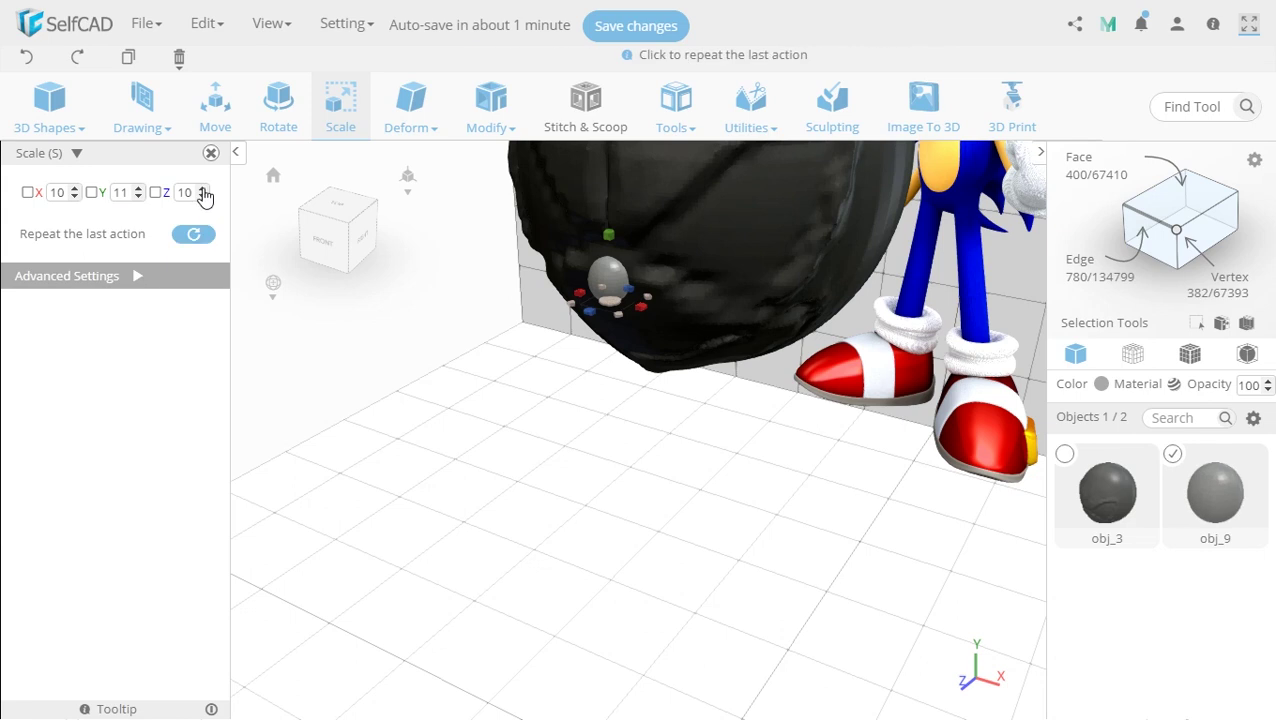
left_click(211, 153)
Step: Move the nose sphere forward to about 52 in Z and raise it to about 230 in Y
key("m")
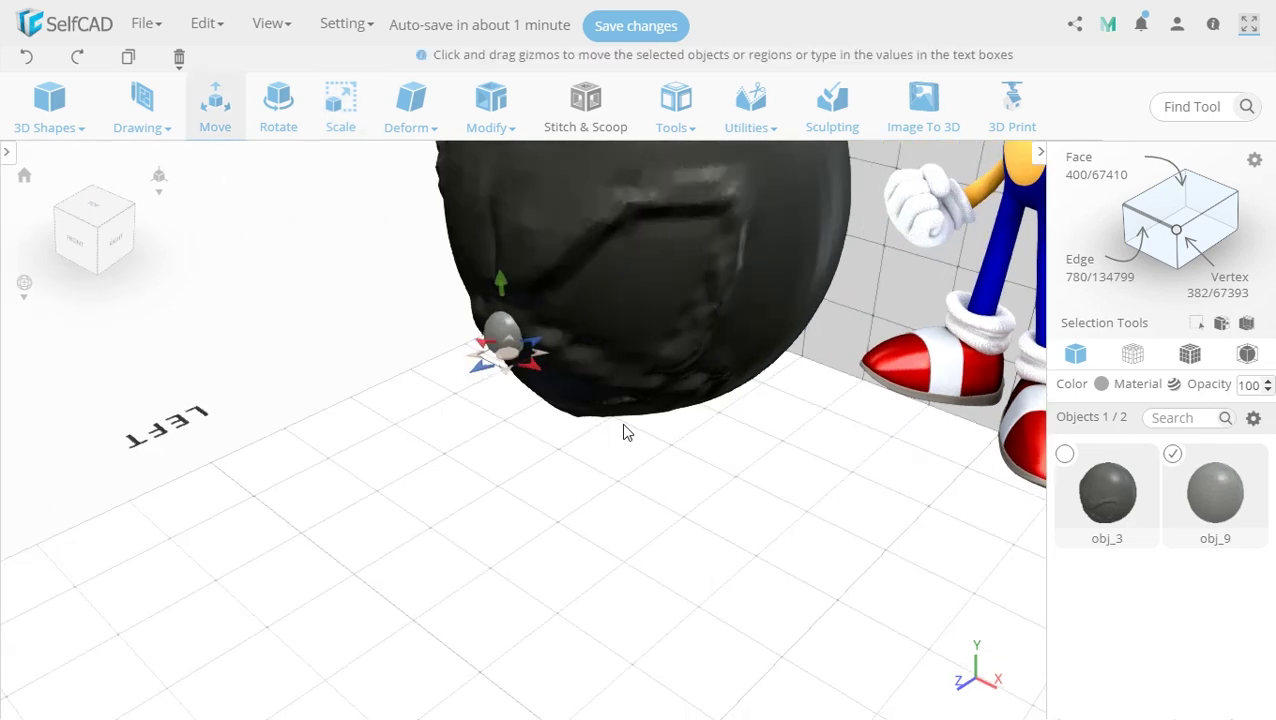
left_click_drag(475, 367, 466, 371)
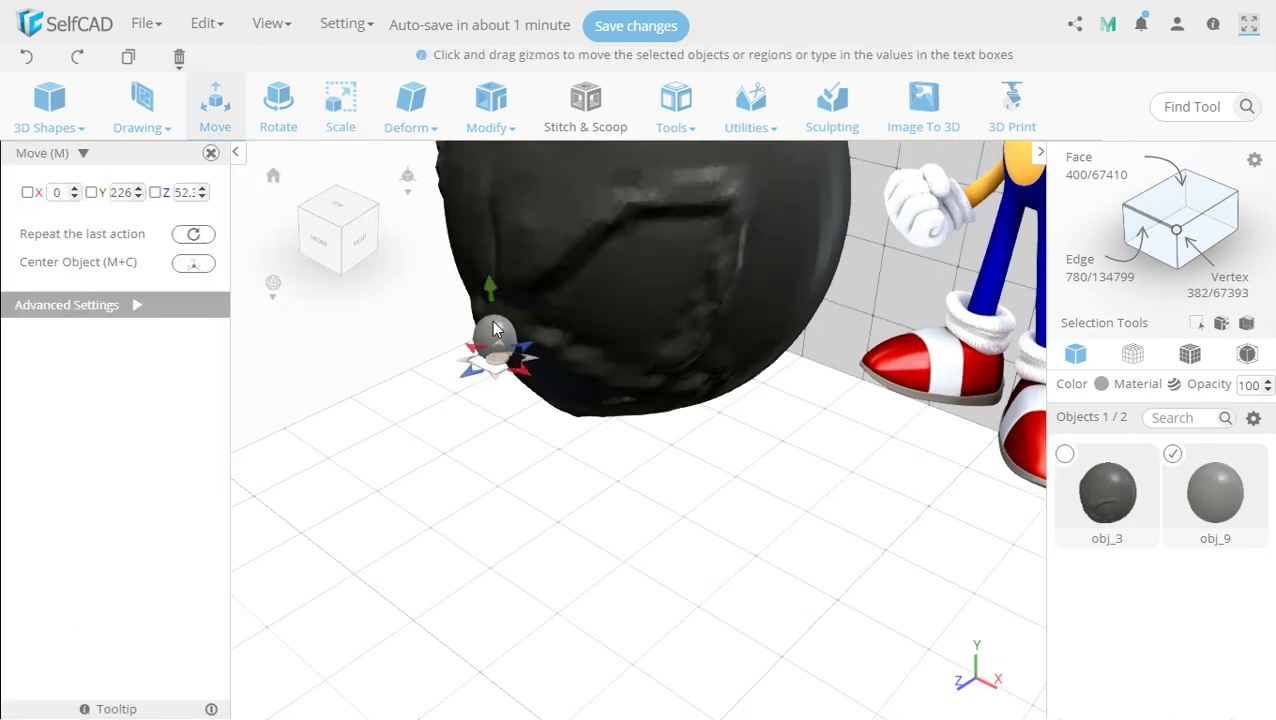
left_click_drag(489, 292, 489, 278)
scroll(594, 535, "down", 4)
right_click_drag(594, 535, 822, 531)
right_click_drag(872, 492, 546, 443)
scroll(550, 455, "up", 6)
right_click_drag(561, 530, 641, 537)
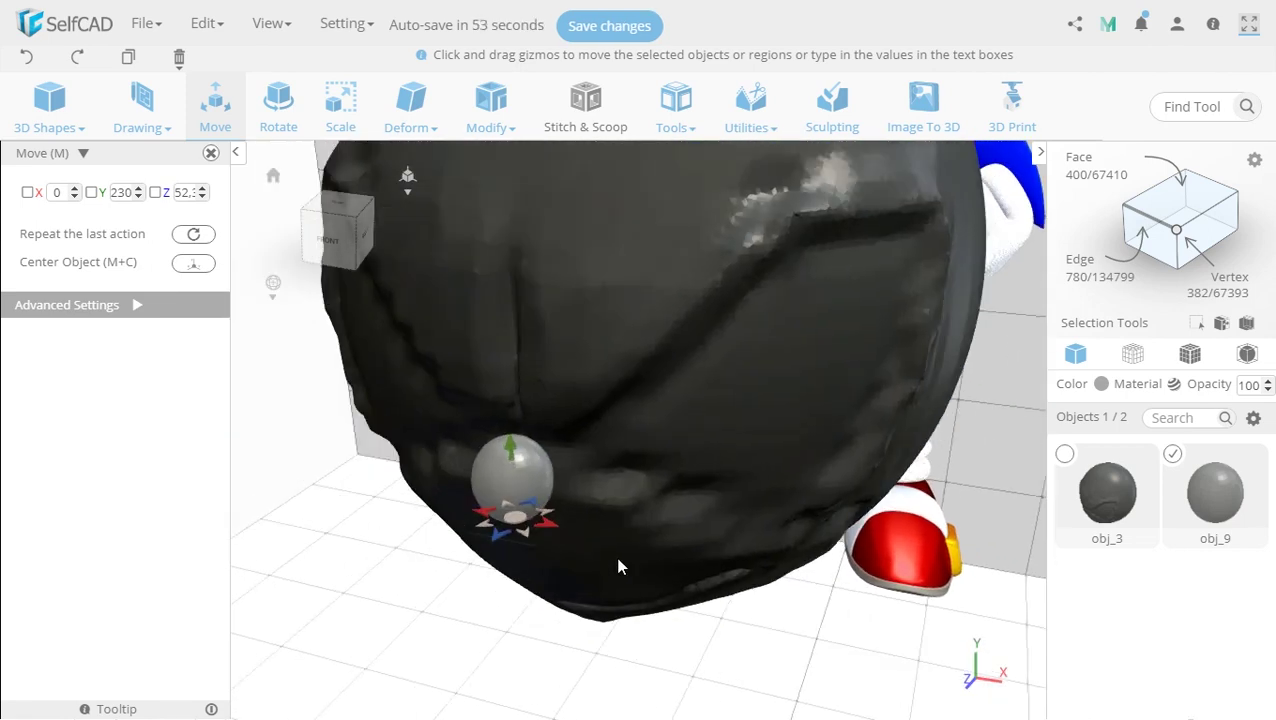
Step: Rotate the nose sphere about the X axis to tilt it against the muzzle
key("r")
right_click_drag(498, 612, 561, 618)
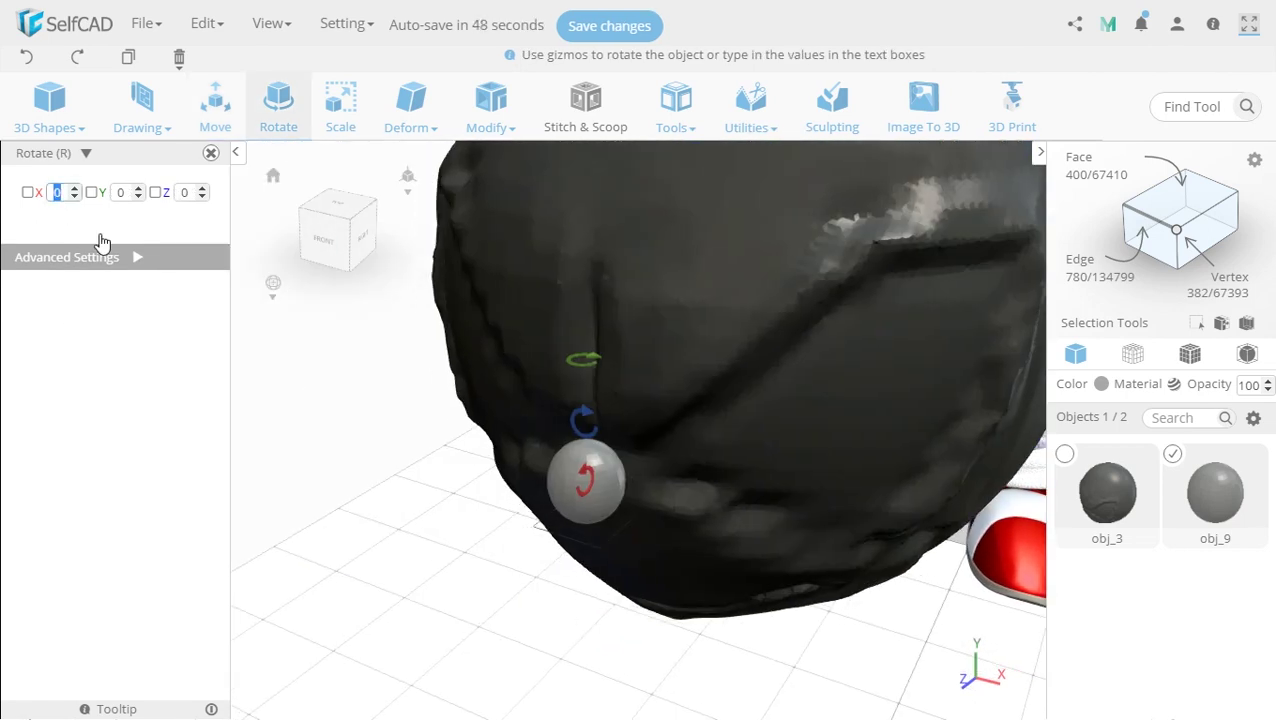
key("Return")
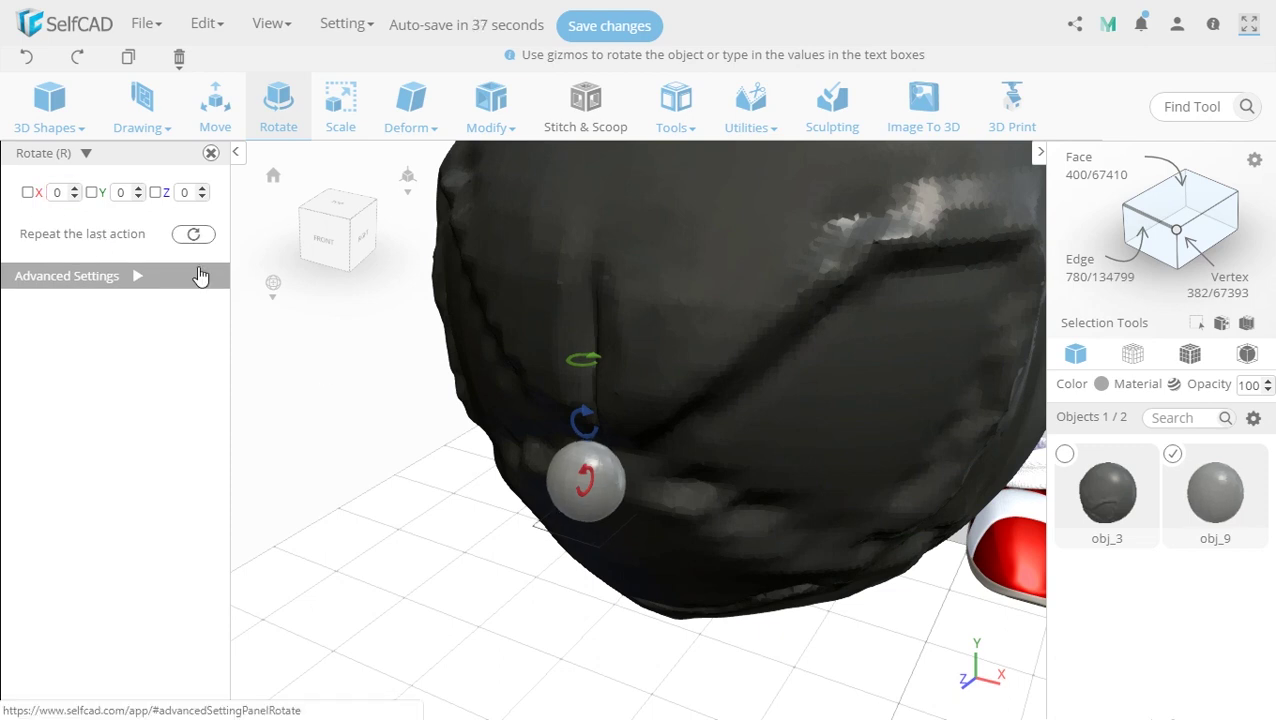
left_click(211, 153)
Step: Move the nose sphere closer to the muzzle, to about 228 in Y and 51 in Z, and deselect it
right_click_drag(563, 520, 194, 563)
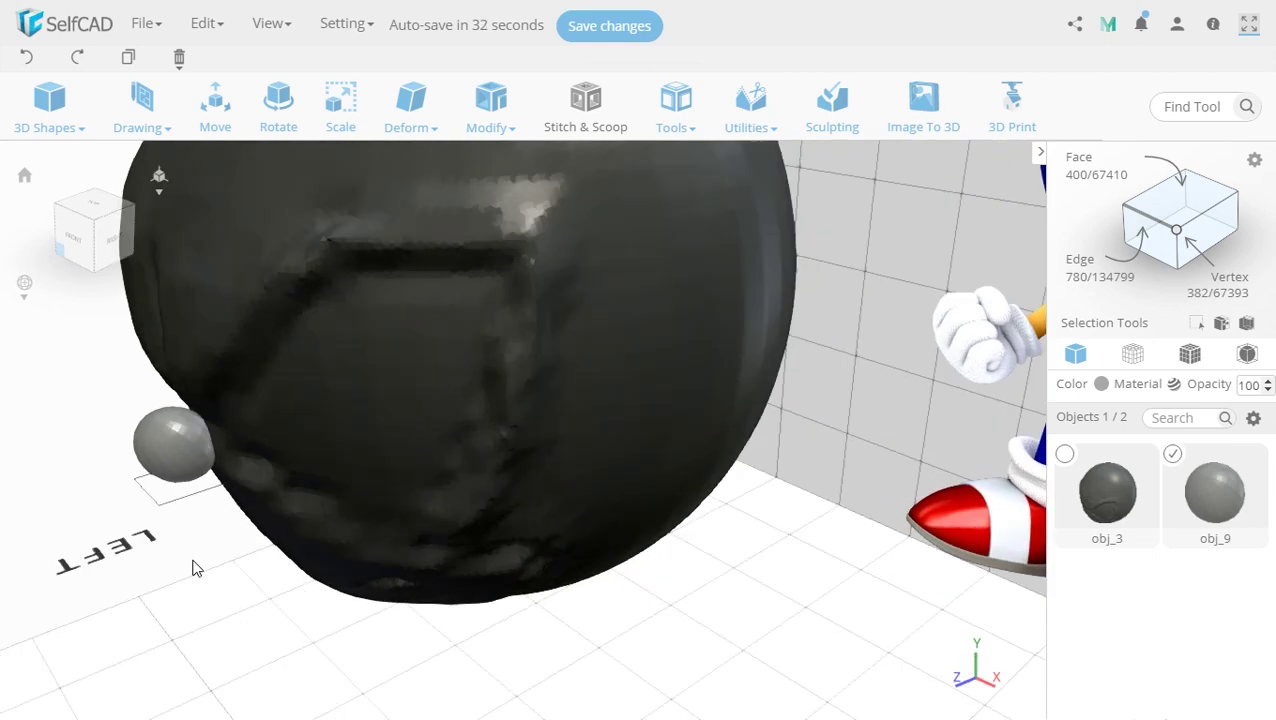
left_click(178, 459)
left_click(176, 462)
key("m")
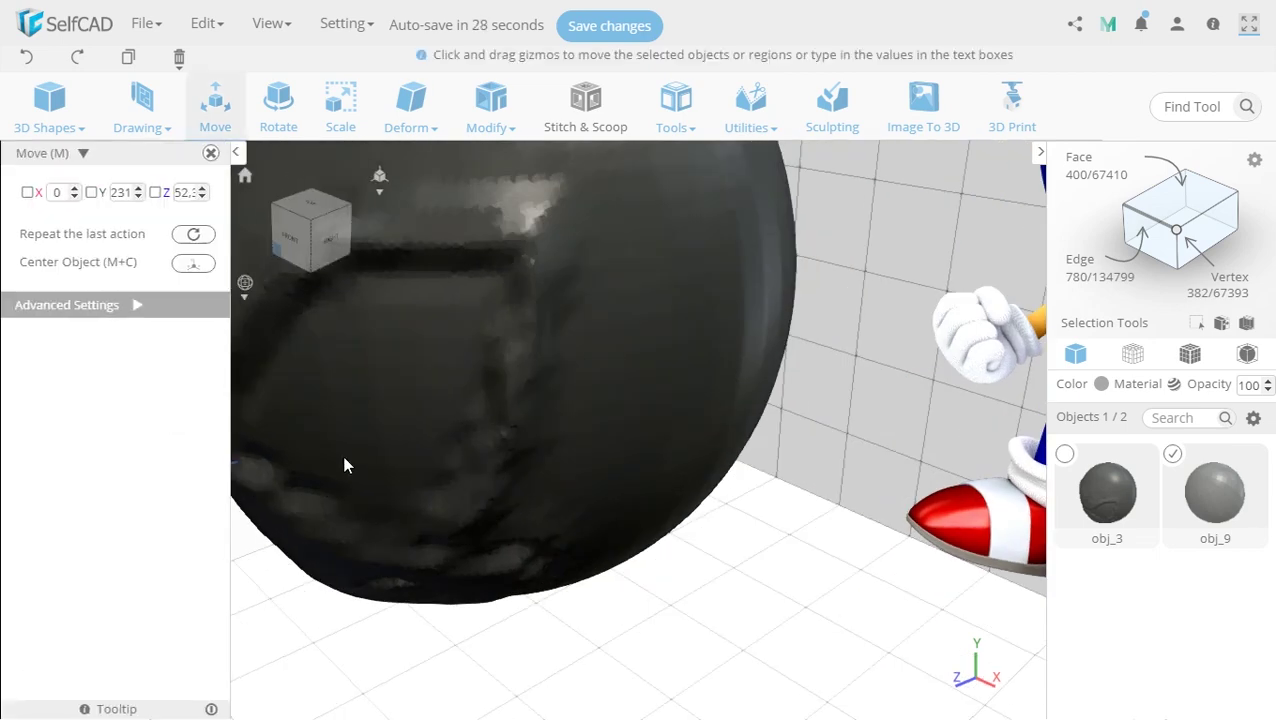
left_click_drag(436, 398, 452, 424)
left_click_drag(475, 473, 481, 470)
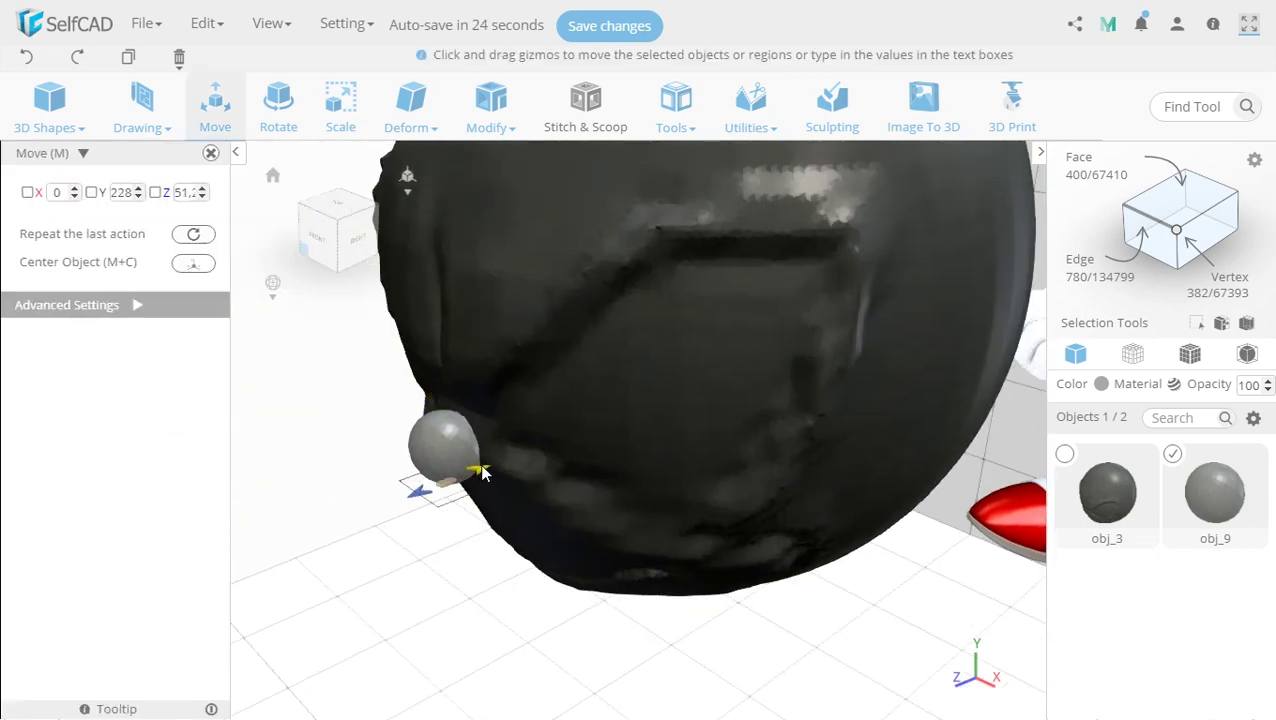
scroll(529, 585, "down", 3)
right_click_drag(528, 583, 709, 523)
left_click(618, 484)
Step: Enlarge the nose sphere, setting its X and Y size to 11, and deselect it
scroll(668, 508, "down", 5)
scroll(719, 424, "up", 6)
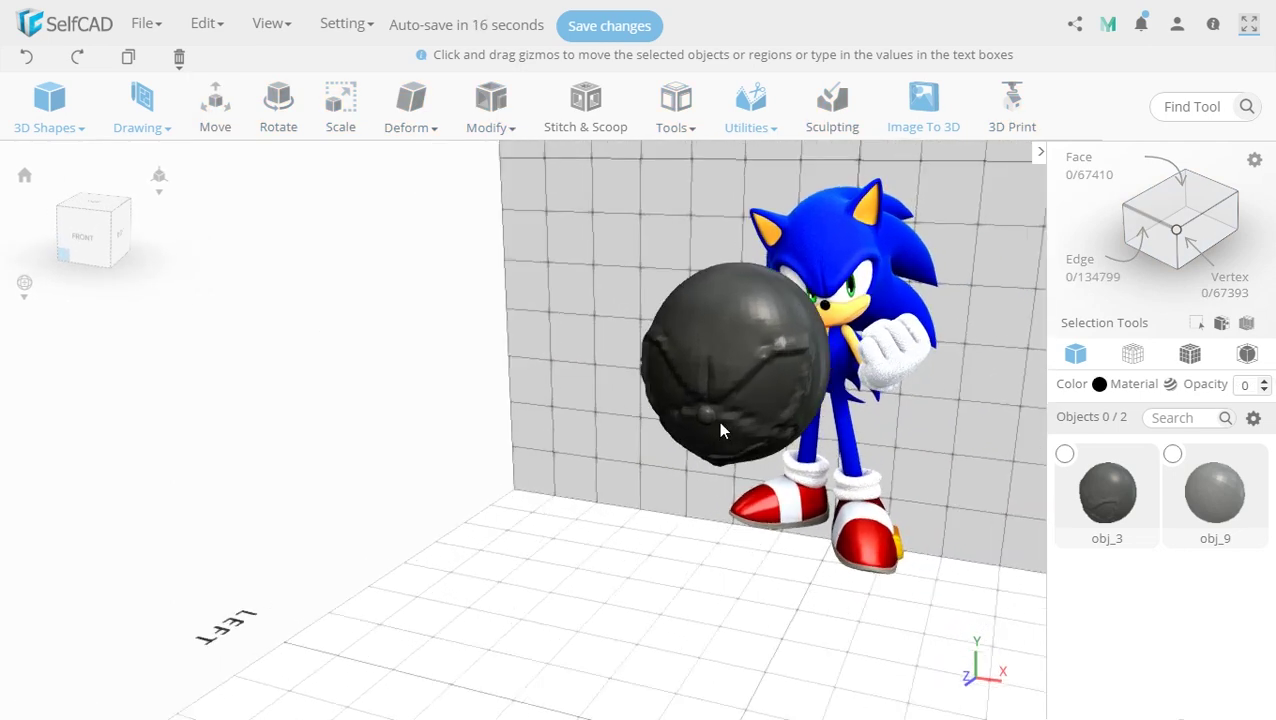
left_click(683, 404)
key("m")
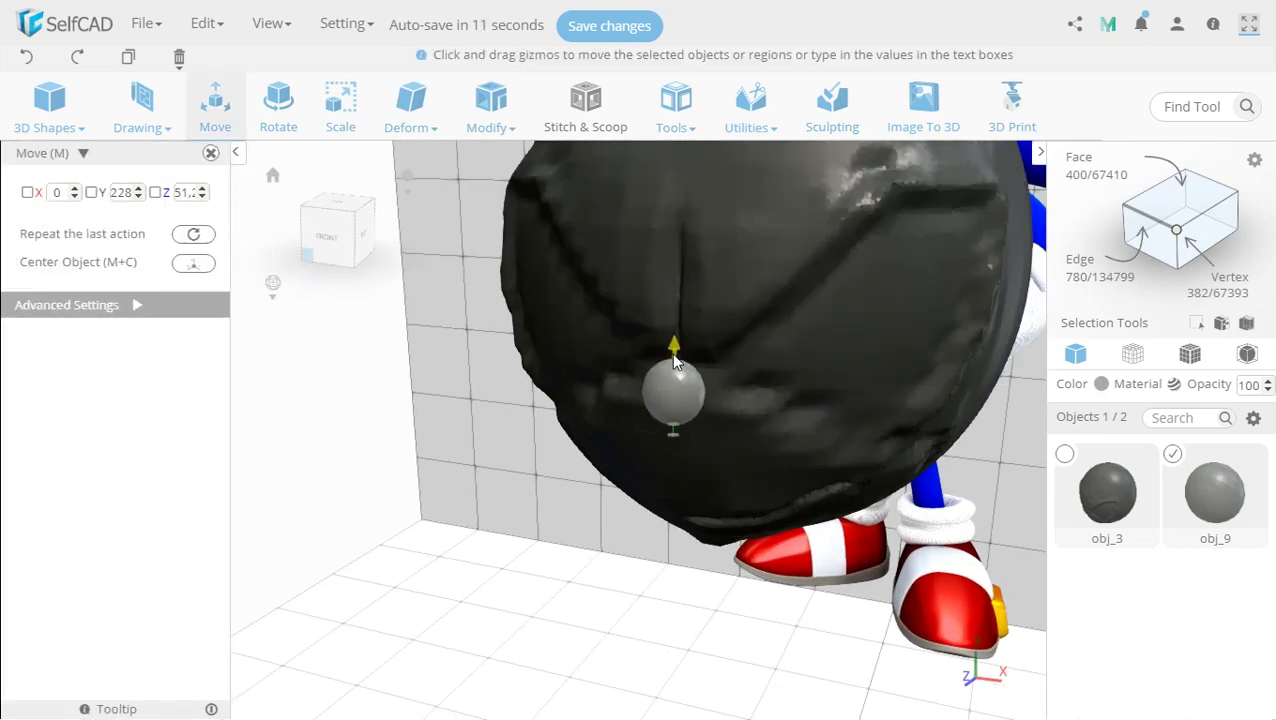
key("s")
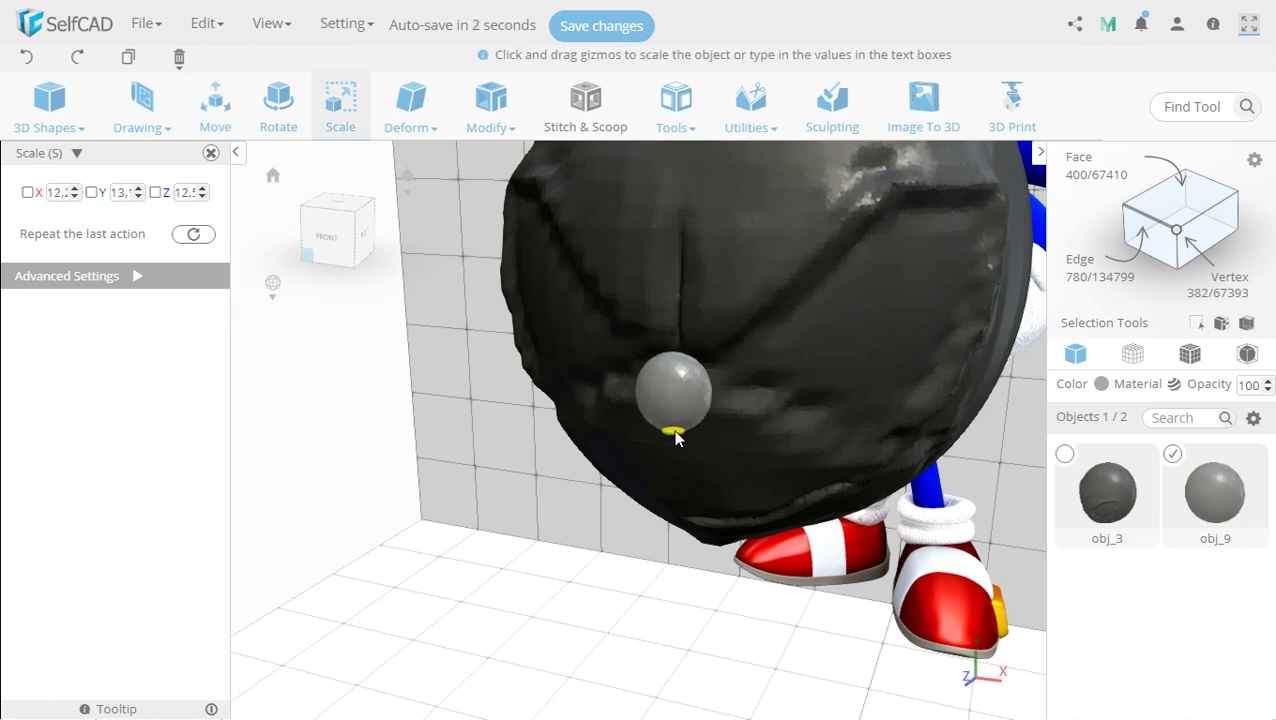
left_click_drag(675, 433, 656, 444)
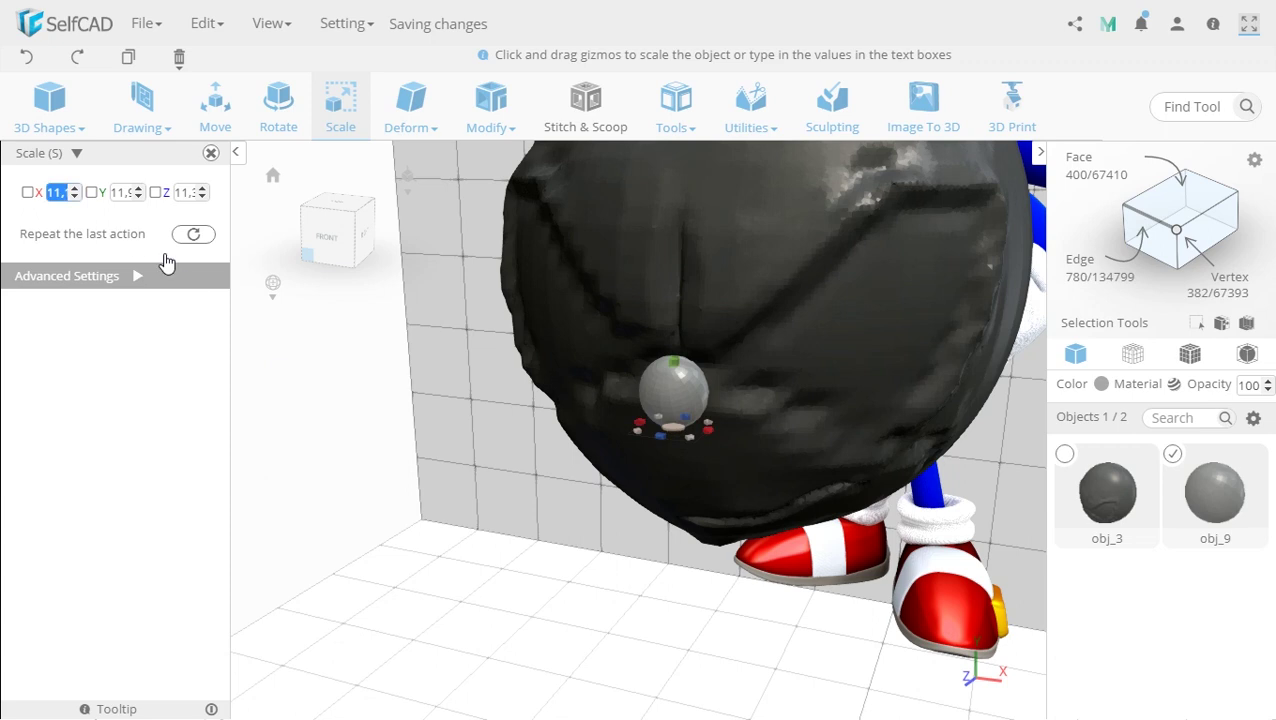
key("Tab")
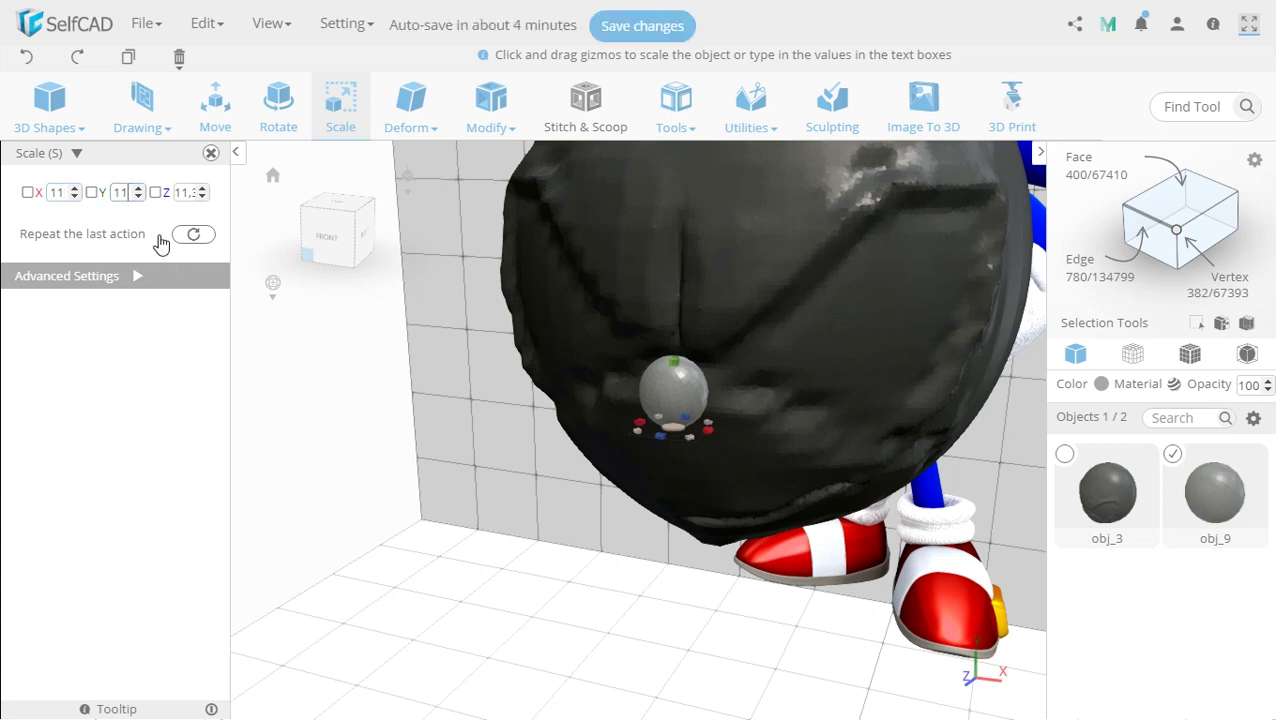
key("Tab")
left_click(470, 521)
Step: Inspect the resized nose on the head from several angles and save the project changes
scroll(470, 521, "down", 5)
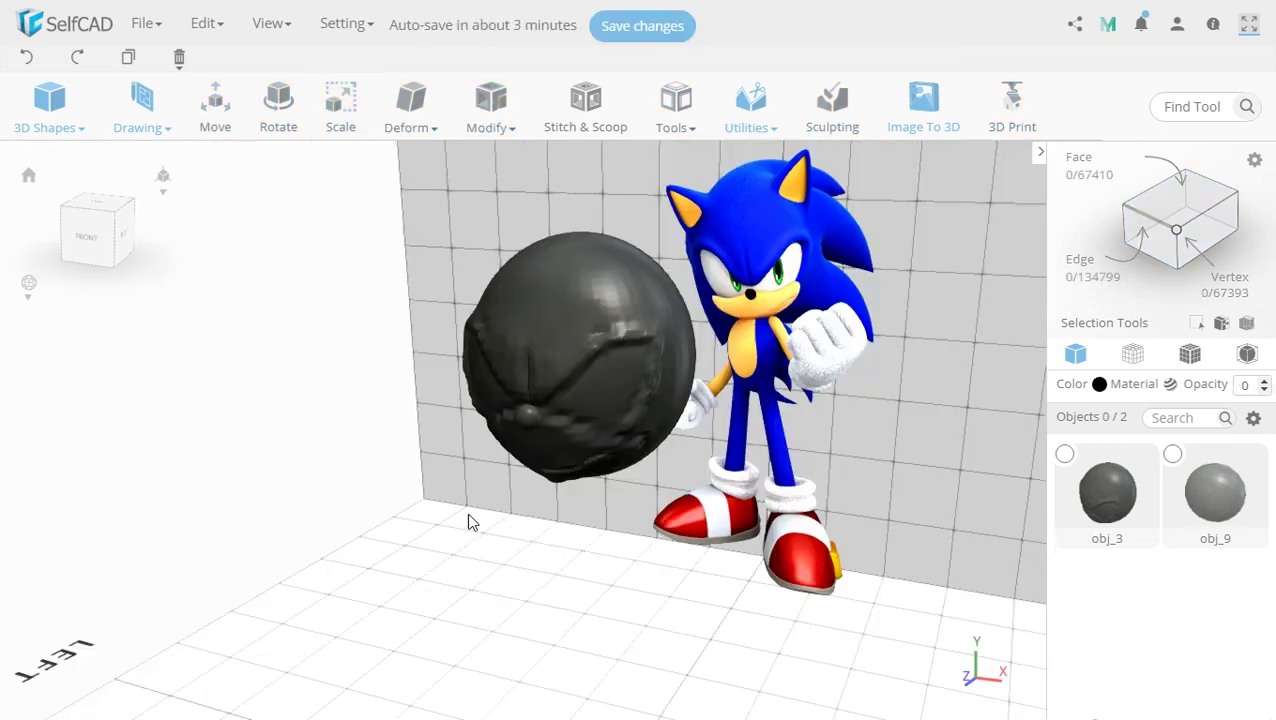
scroll(358, 408, "up", 6)
right_click_drag(470, 521, 430, 572)
scroll(559, 600, "down", 8)
scroll(600, 480, "up", 5)
scroll(632, 505, "down", 3)
right_click_drag(632, 505, 715, 580)
left_click(642, 28)
Step: Select the head and start sculpting it with the Drag Brush, with symmetry on along X
scroll(717, 546, "up", 5)
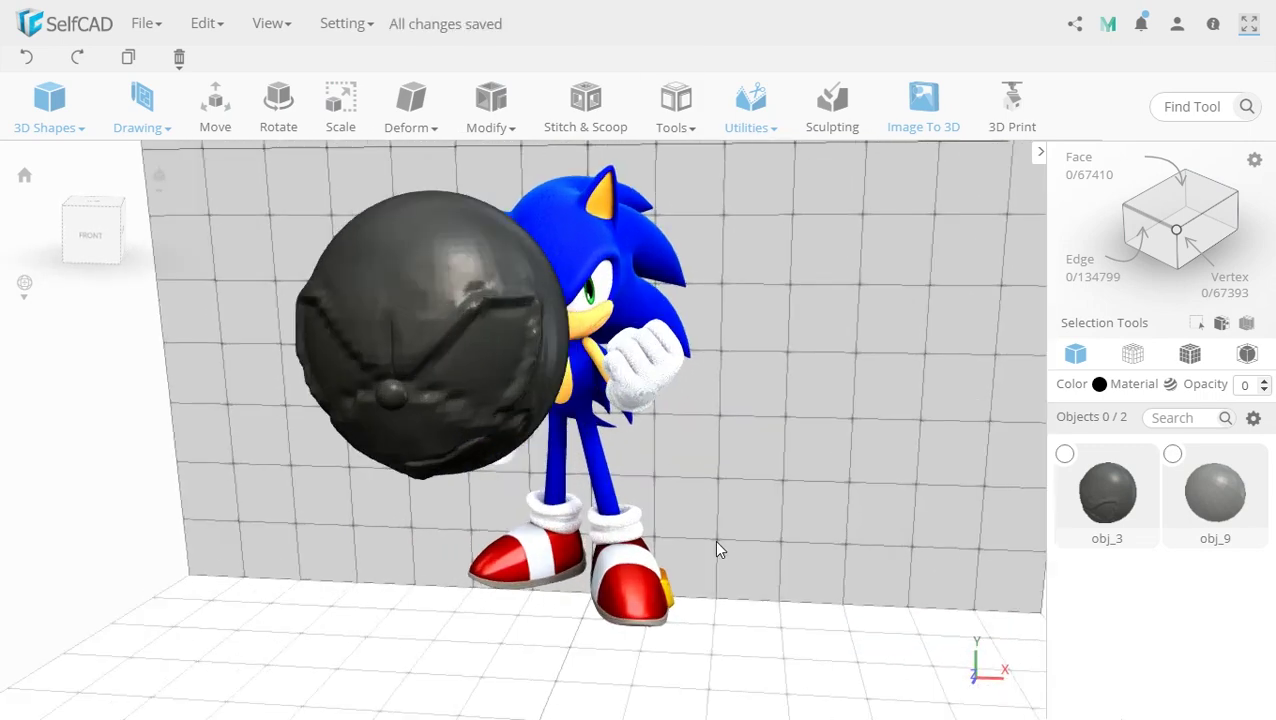
left_click(520, 369)
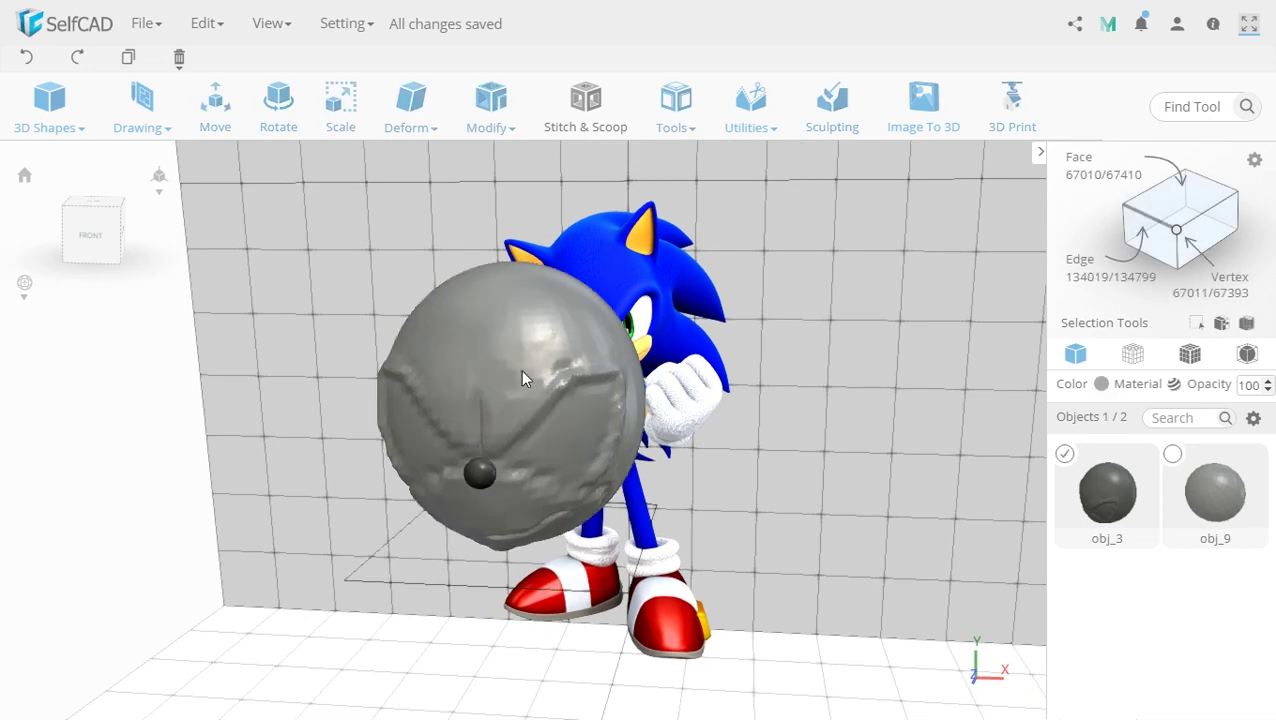
left_click(818, 118)
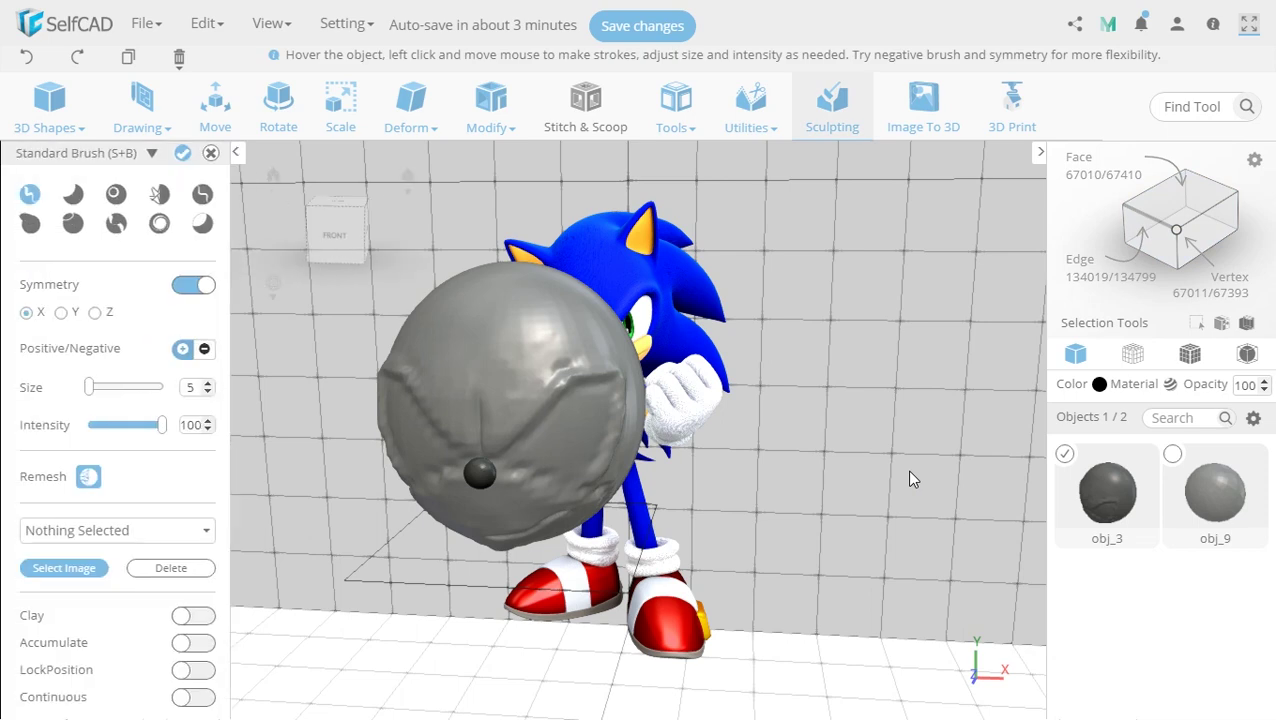
right_click_drag(906, 469, 851, 458)
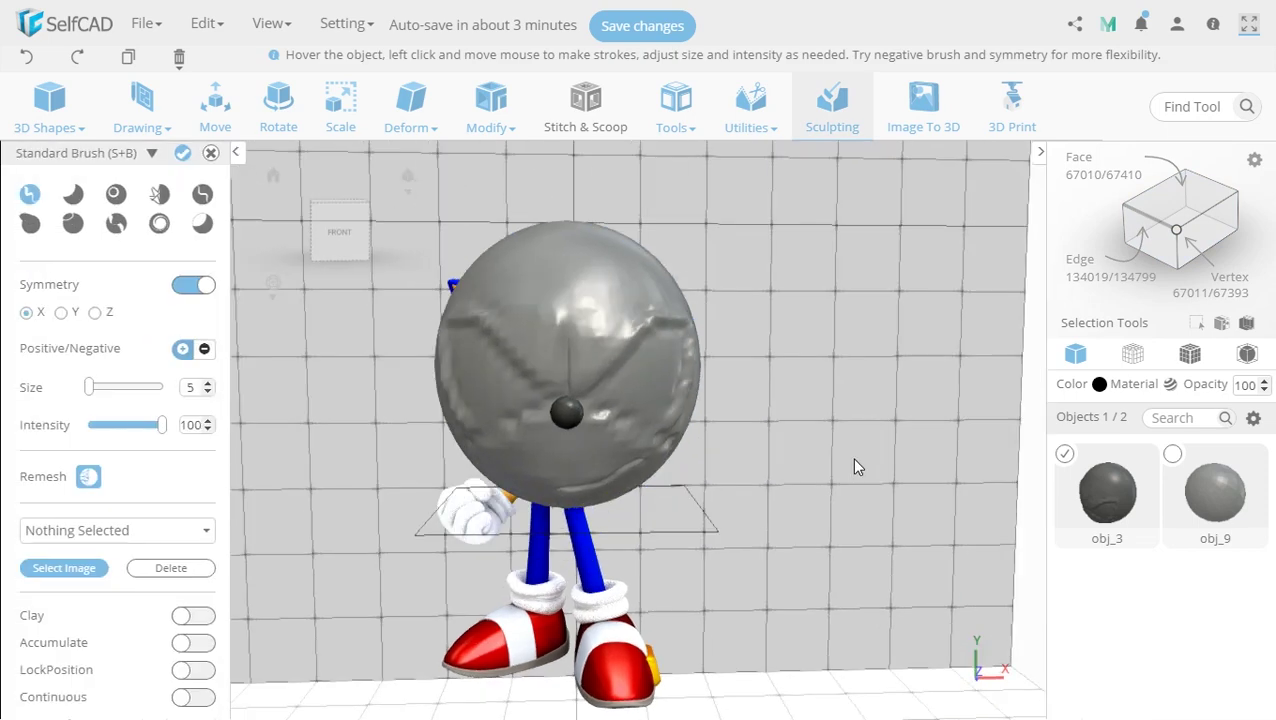
left_click(73, 223)
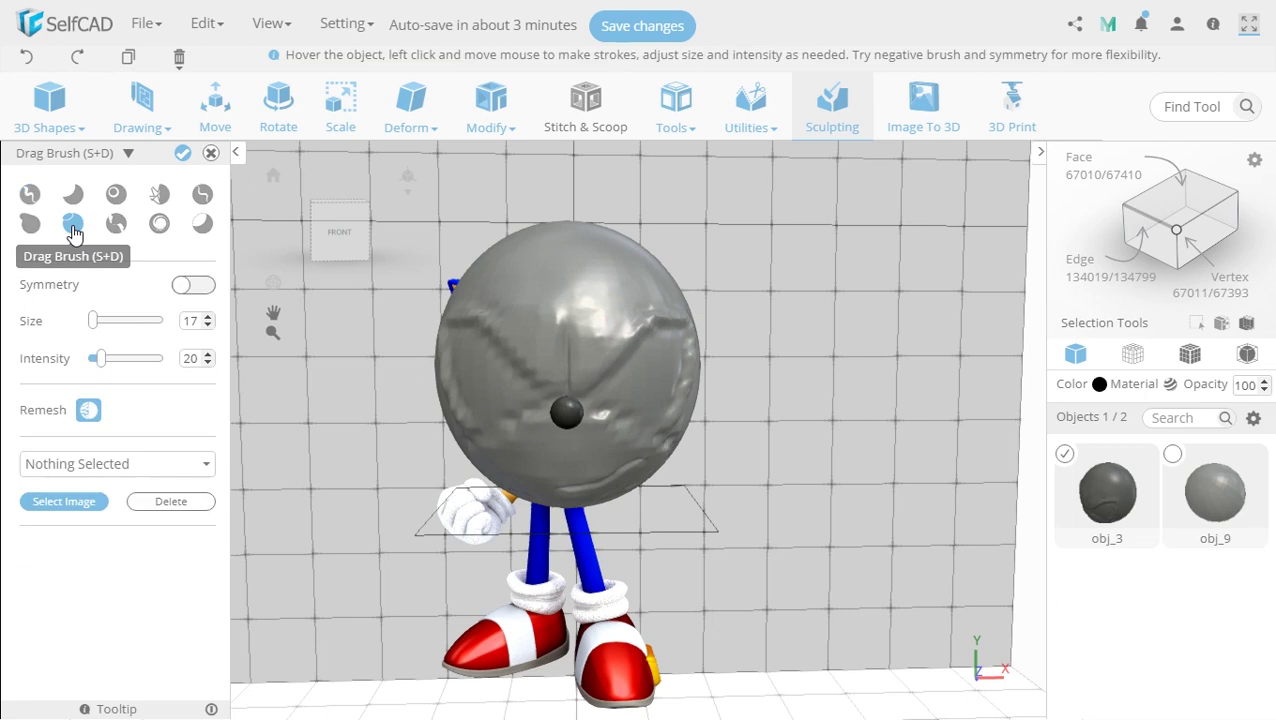
left_click(188, 285)
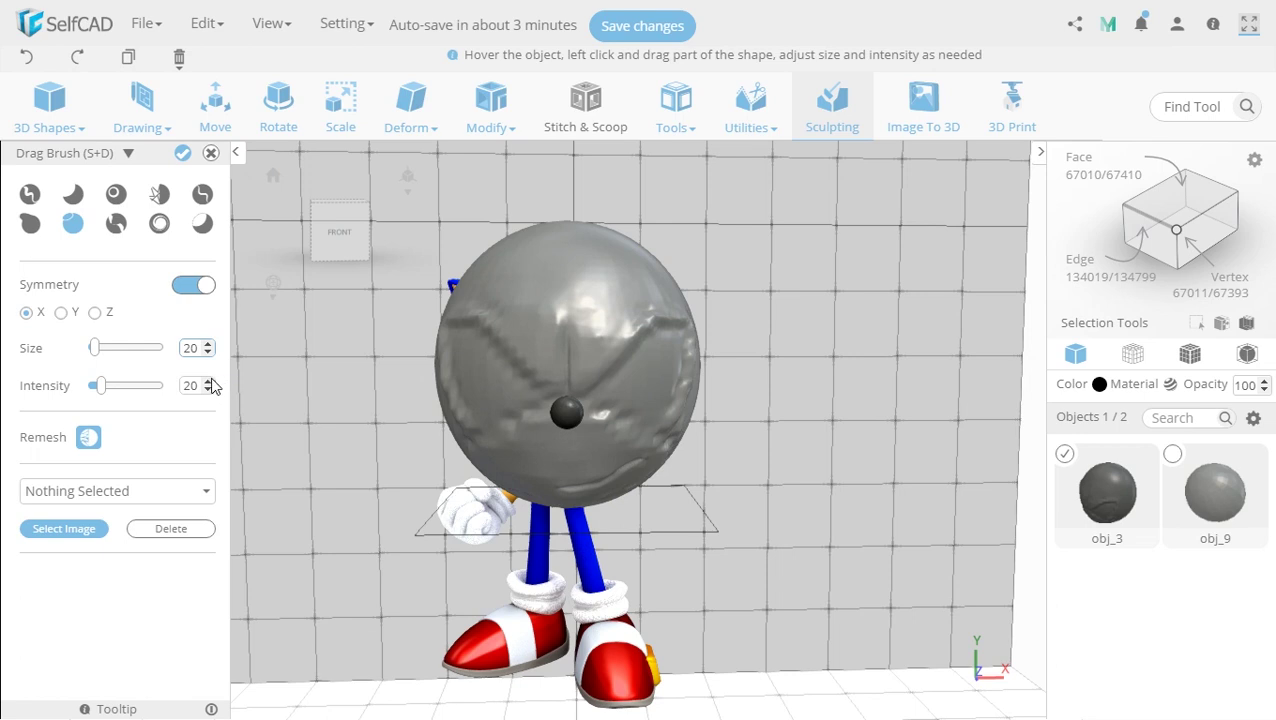
Step: Set the Drag Brush size and intensity to 30 and pull two mirrored ears out of the top of the head
type("30")
key("Return")
mouse_move(287, 479)
left_mouse_down()
mouse_move(322, 558)
mouse_move(308, 581)
mouse_move(328, 565)
left_mouse_up()
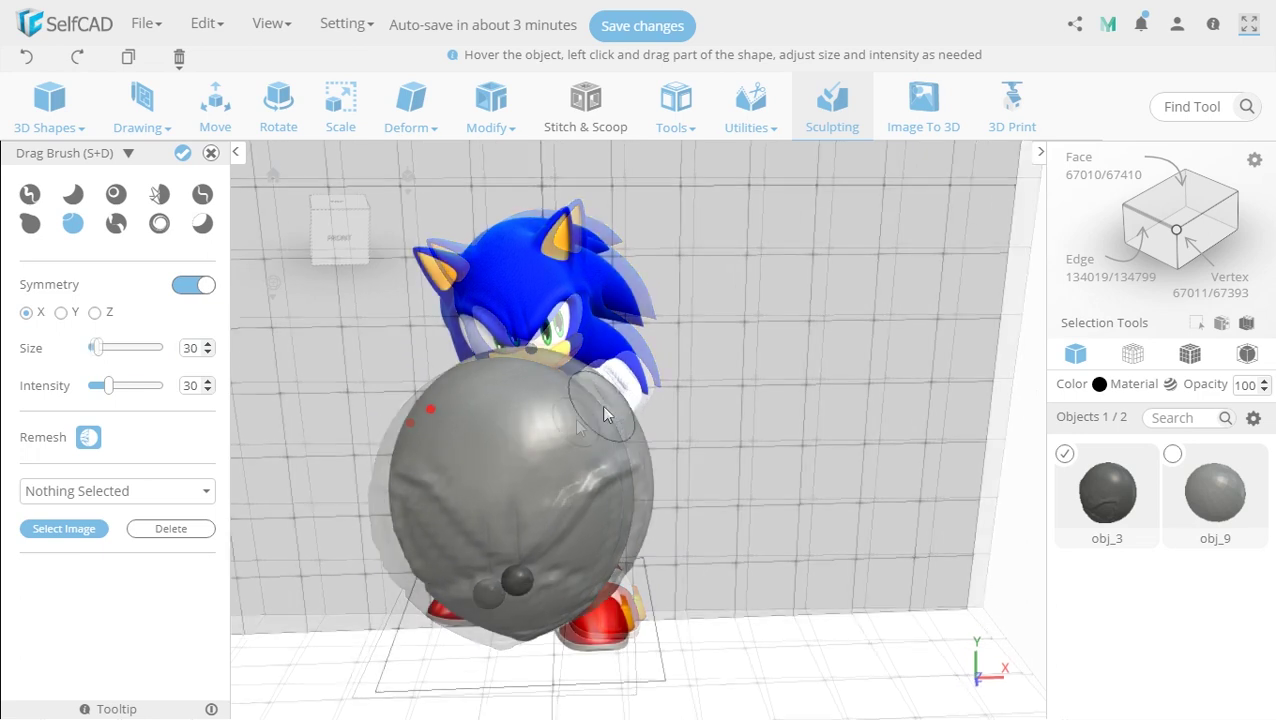
left_click_drag(630, 385, 647, 359)
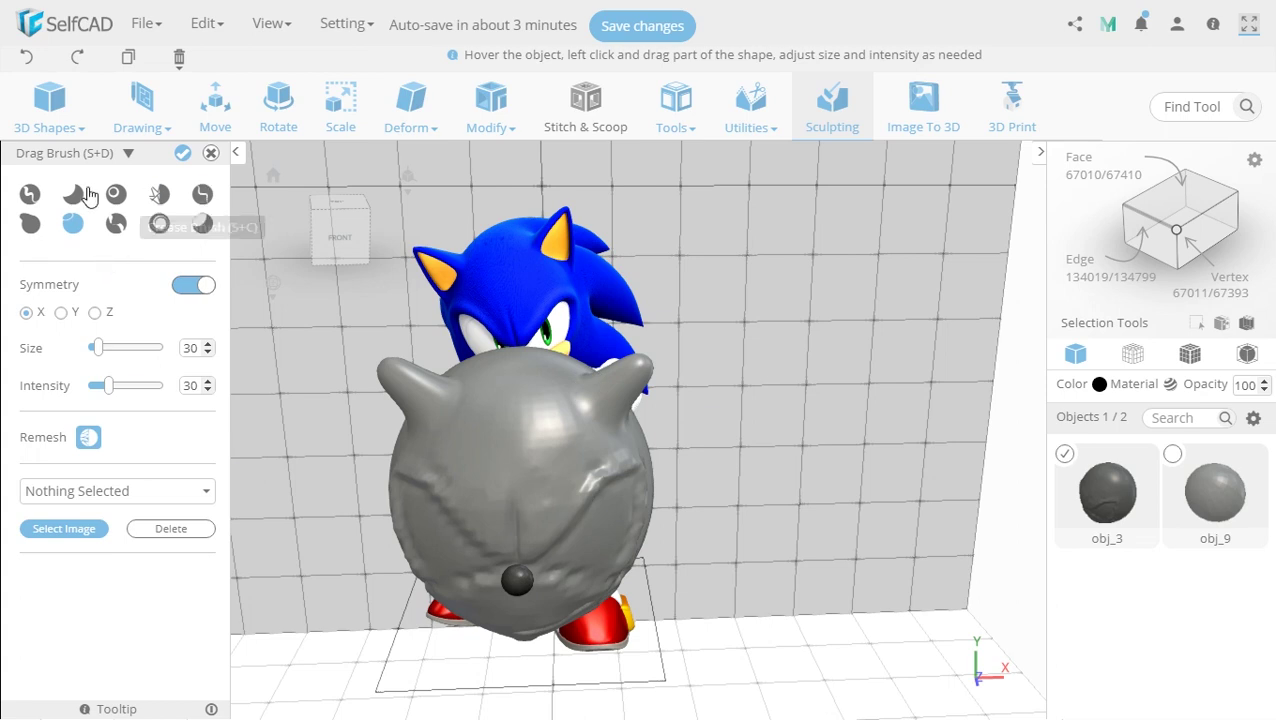
Step: Switch to the Move Brush with X symmetry on and a brush size of 20
left_click(30, 223)
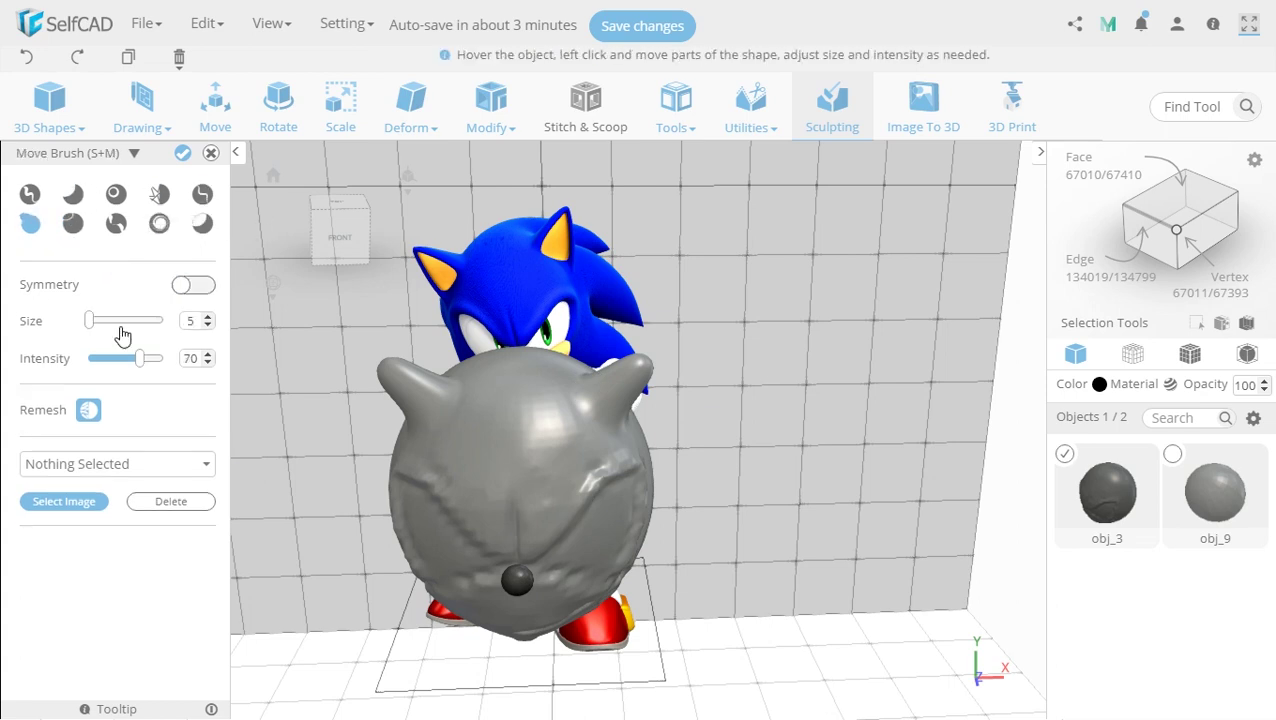
scroll(648, 385, "up", 3)
double_click(197, 349)
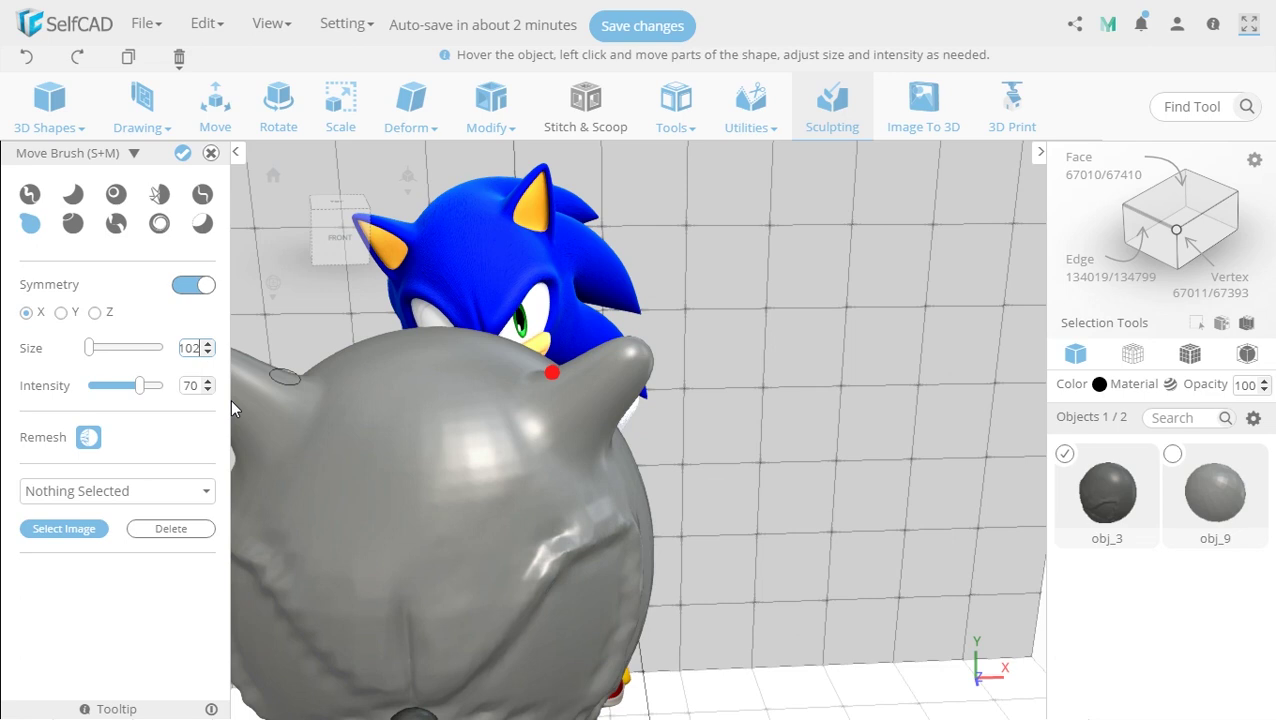
type("1")
key("BackSpace")
type("20")
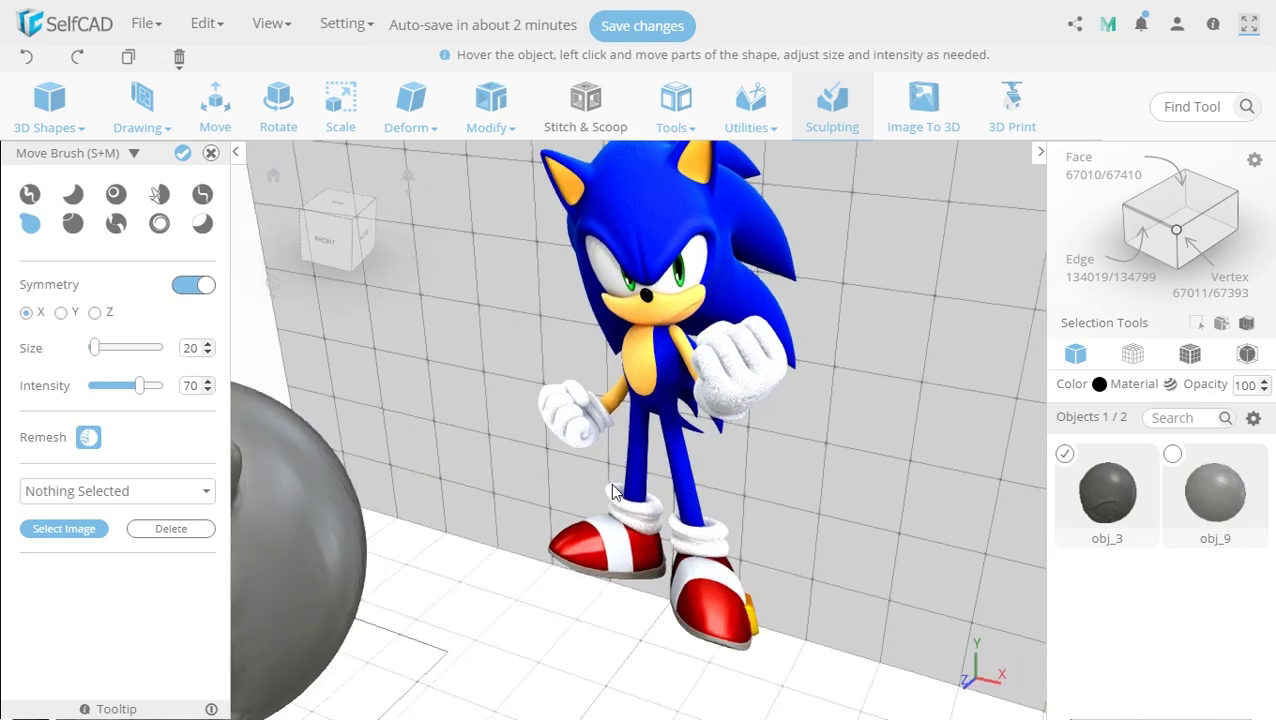
Step: Reshape the ears from the side with the Move Brush to broaden them, reducing the brush size to 10
mouse_move(612, 492)
right_mouse_down()
mouse_move(323, 473)
mouse_move(684, 531)
right_mouse_up()
scroll(739, 425, "up", 3)
scroll(735, 575, "down", 3)
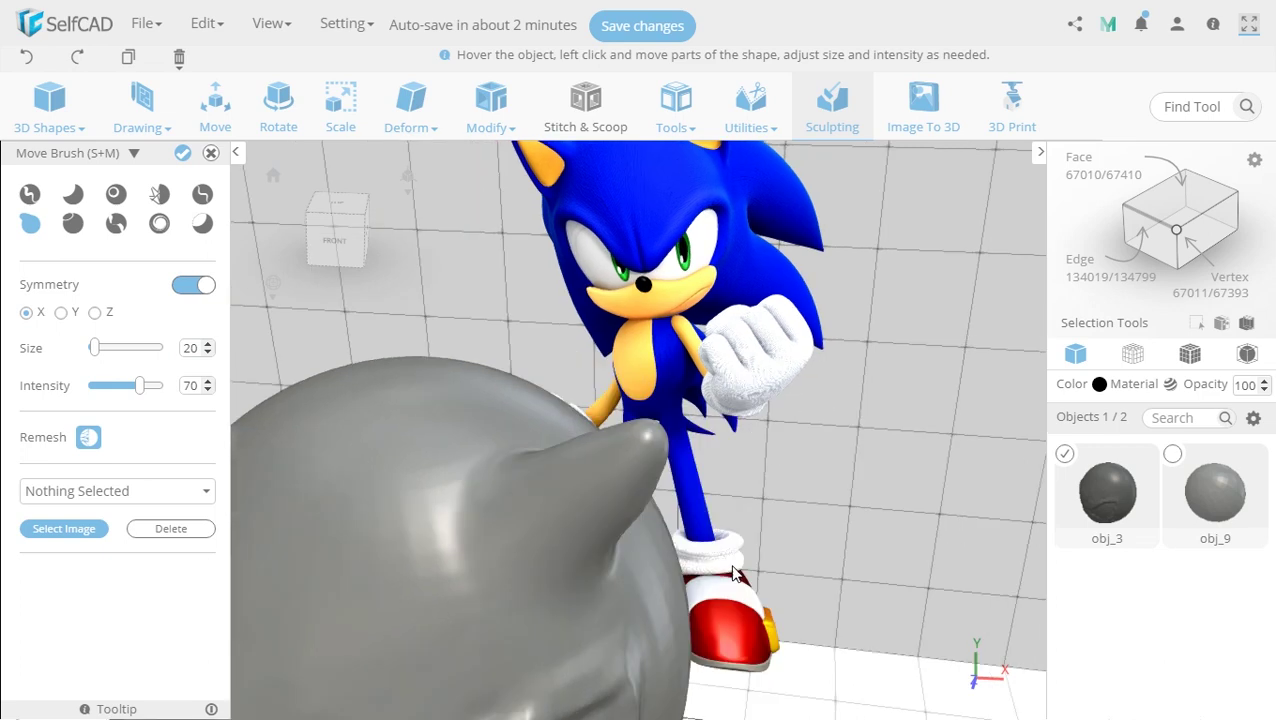
right_click_drag(735, 575, 530, 590)
middle_click_drag(530, 590, 742, 604)
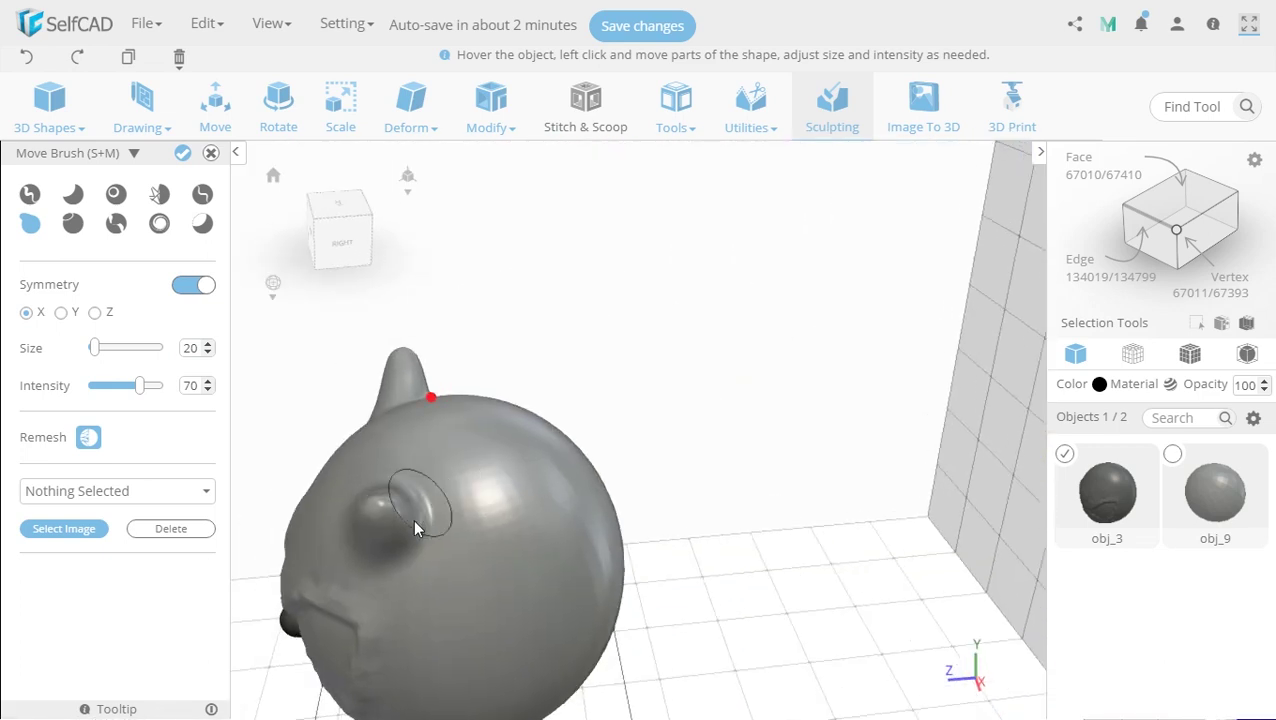
scroll(413, 520, "up", 3)
mouse_move(452, 565)
right_mouse_down()
mouse_move(911, 587)
mouse_move(692, 515)
right_mouse_up()
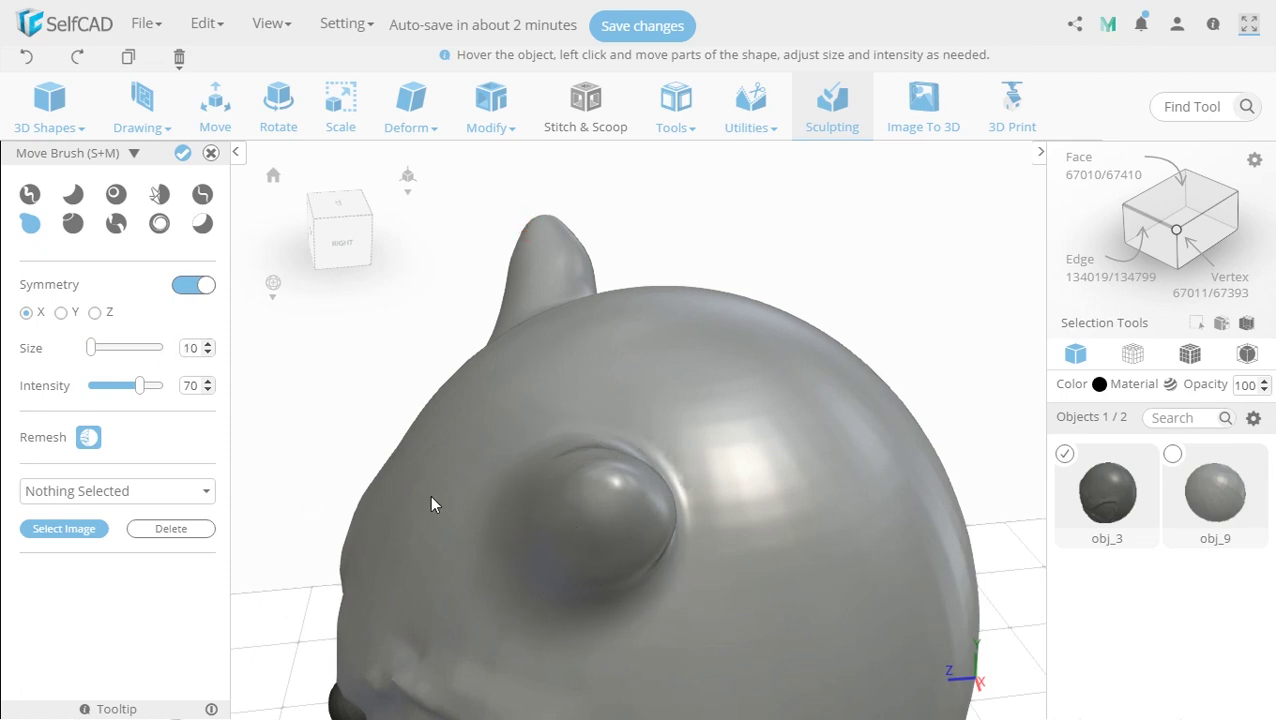
Step: Flatten the front faces of the ears using the Flatten Brush at size 15 and intensity 100
scroll(845, 530, "down", 3)
right_click_drag(943, 649, 870, 562)
middle_click_drag(763, 570, 590, 670)
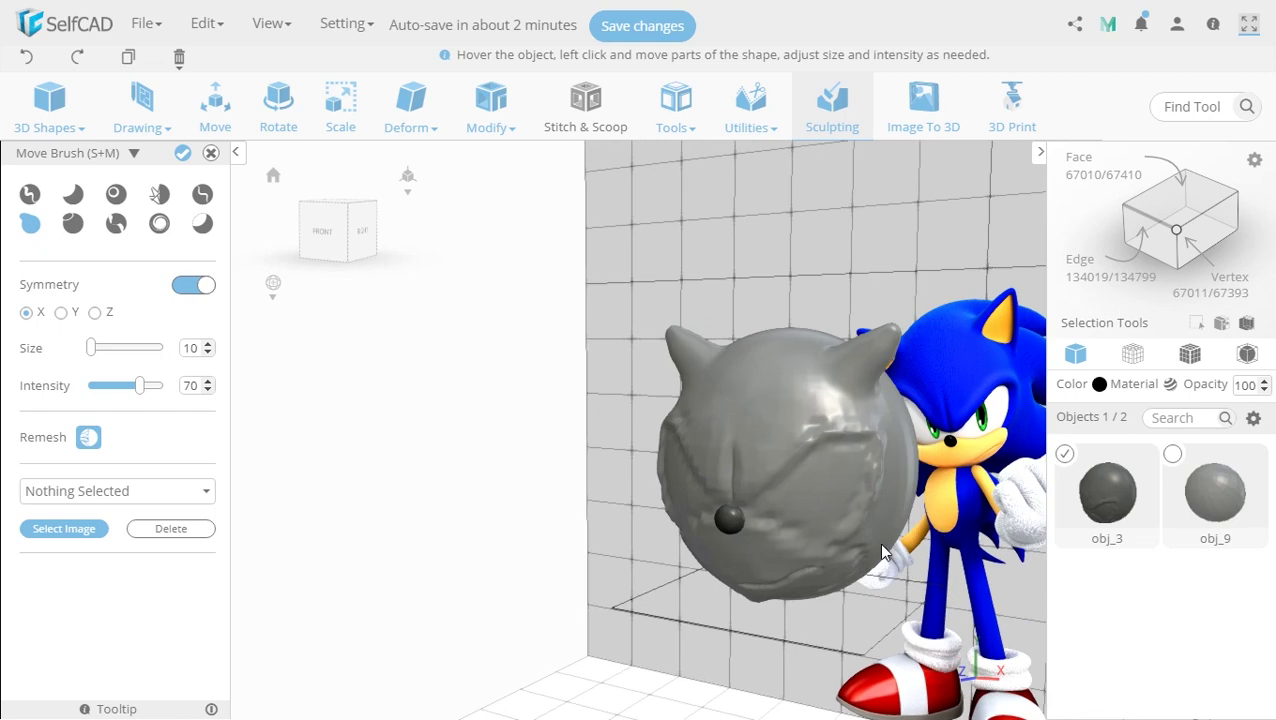
scroll(785, 375, "up", 4)
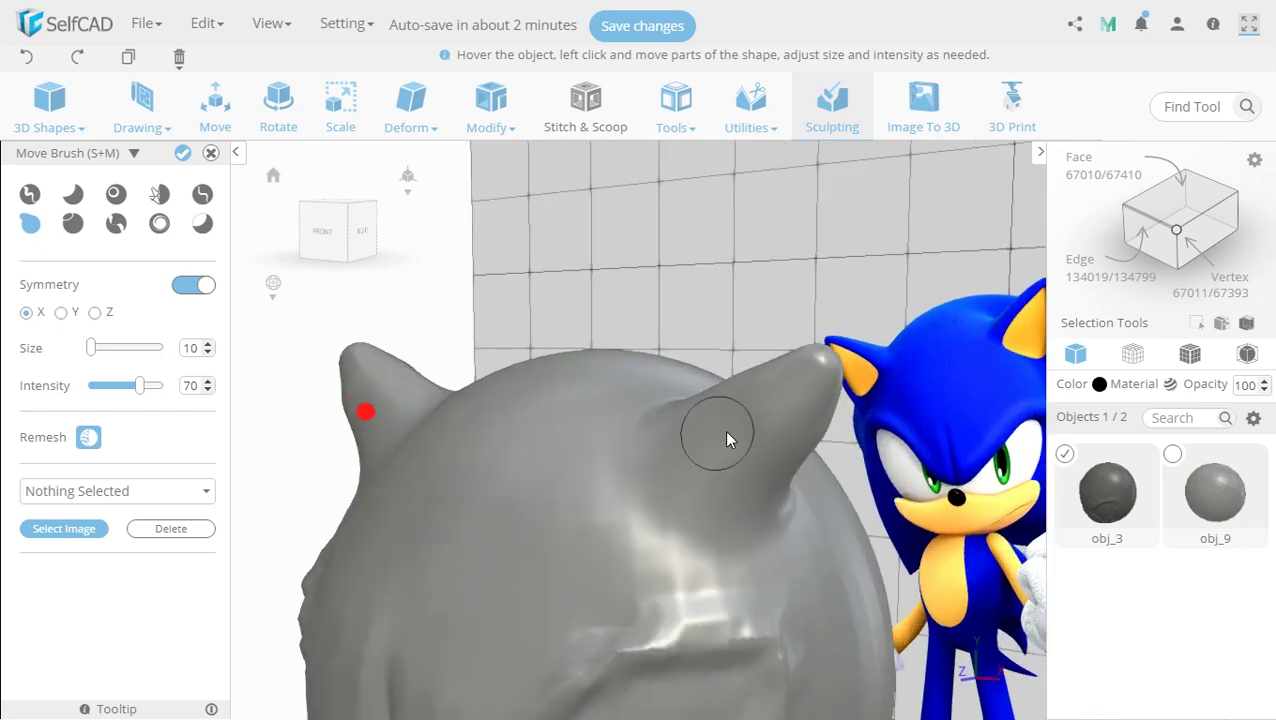
mouse_move(752, 443)
right_mouse_down()
mouse_move(803, 541)
mouse_move(854, 537)
right_mouse_up()
middle_click_drag(985, 530, 872, 526)
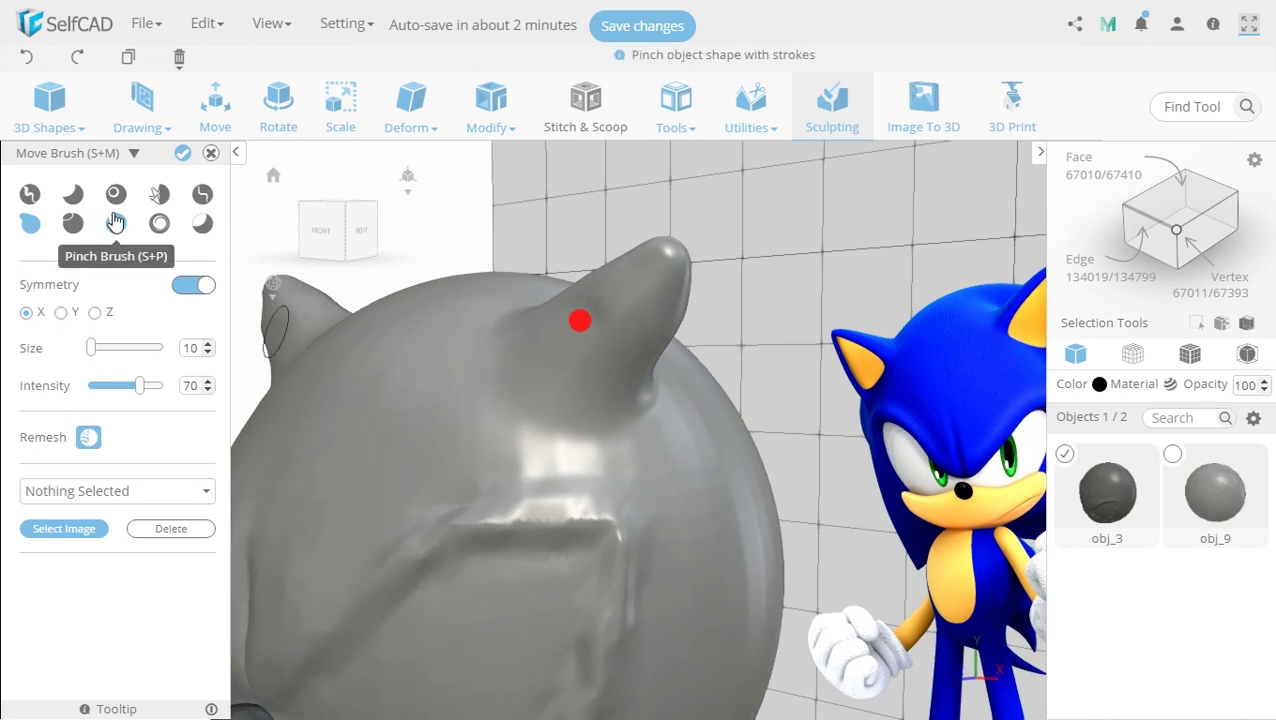
left_click(73, 193)
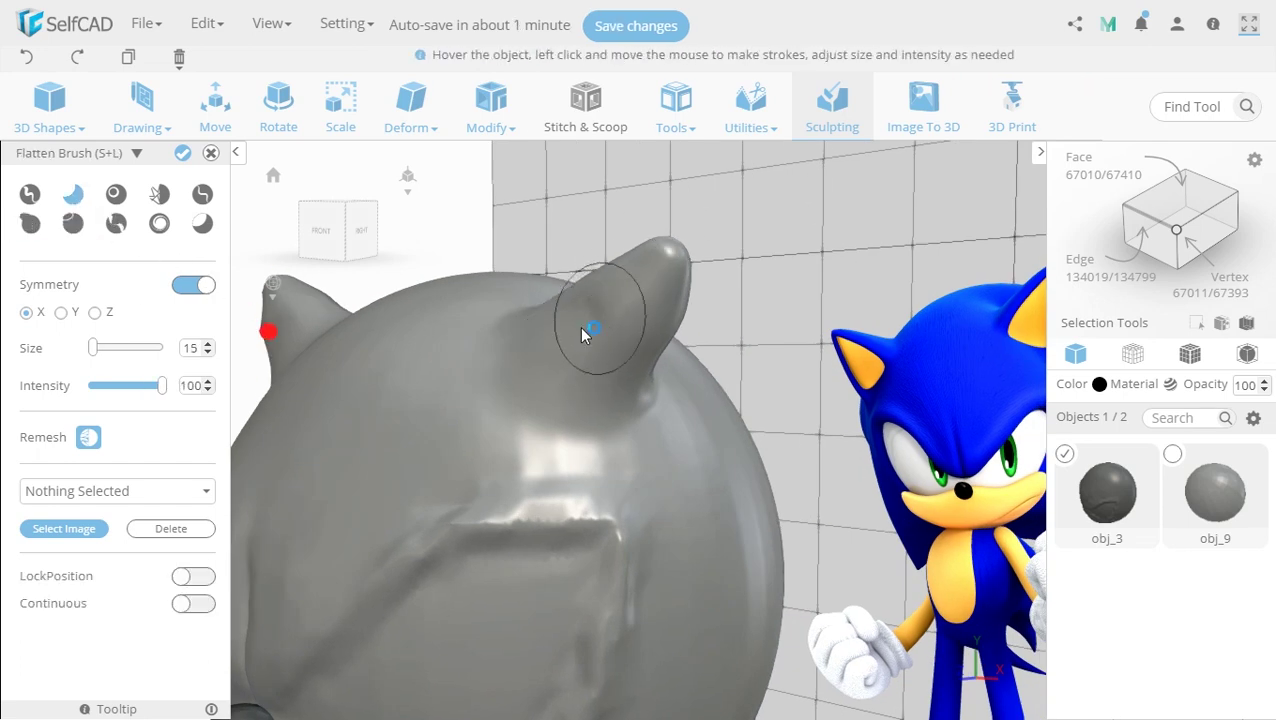
scroll(620, 395, "down", 5)
mouse_move(665, 490)
right_mouse_down()
mouse_move(844, 520)
mouse_move(800, 529)
right_mouse_up()
scroll(798, 528, "up", 5)
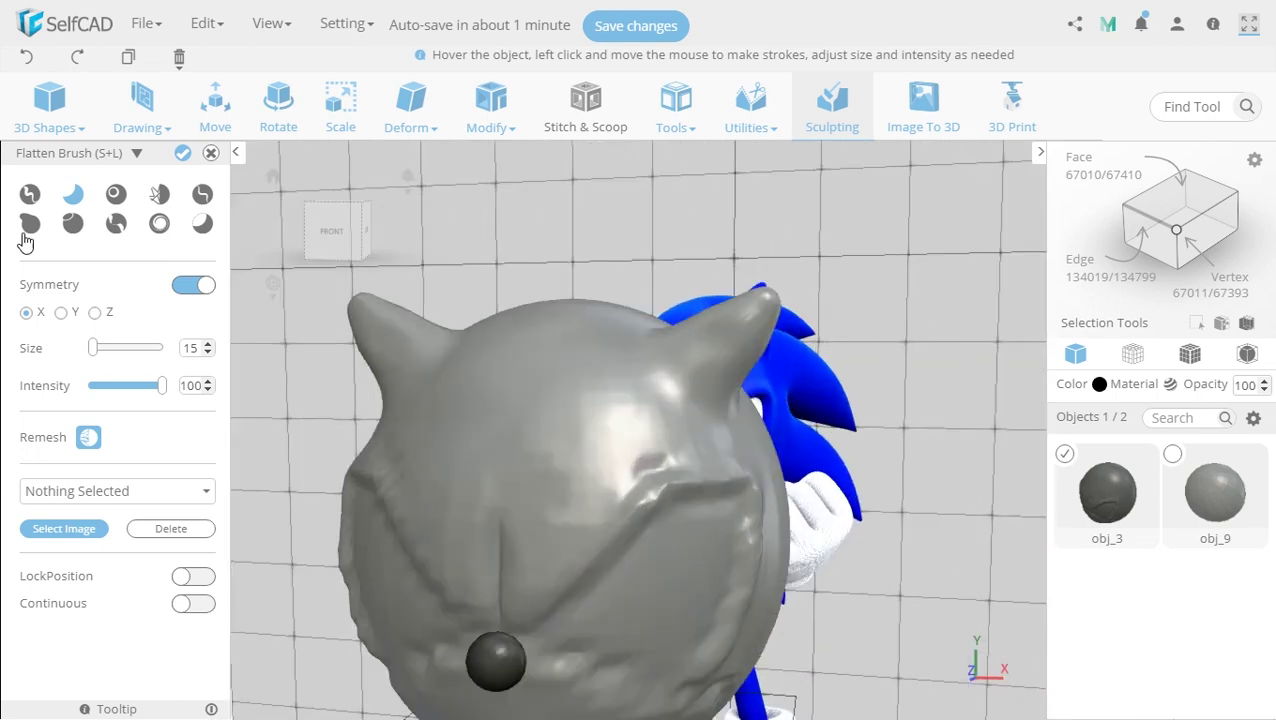
Step: Pull the outer bases of the ears outward using the Move Brush at size 15
left_click(30, 223)
scroll(748, 411, "up", 3)
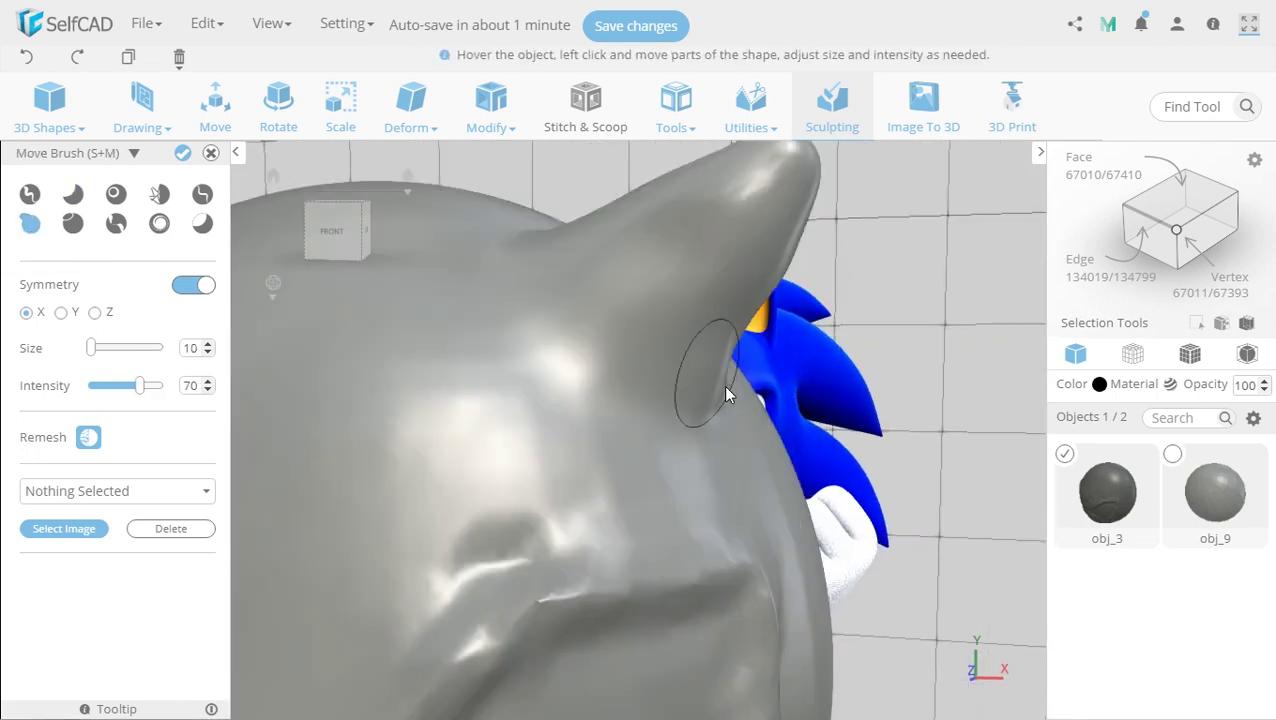
left_click(207, 343)
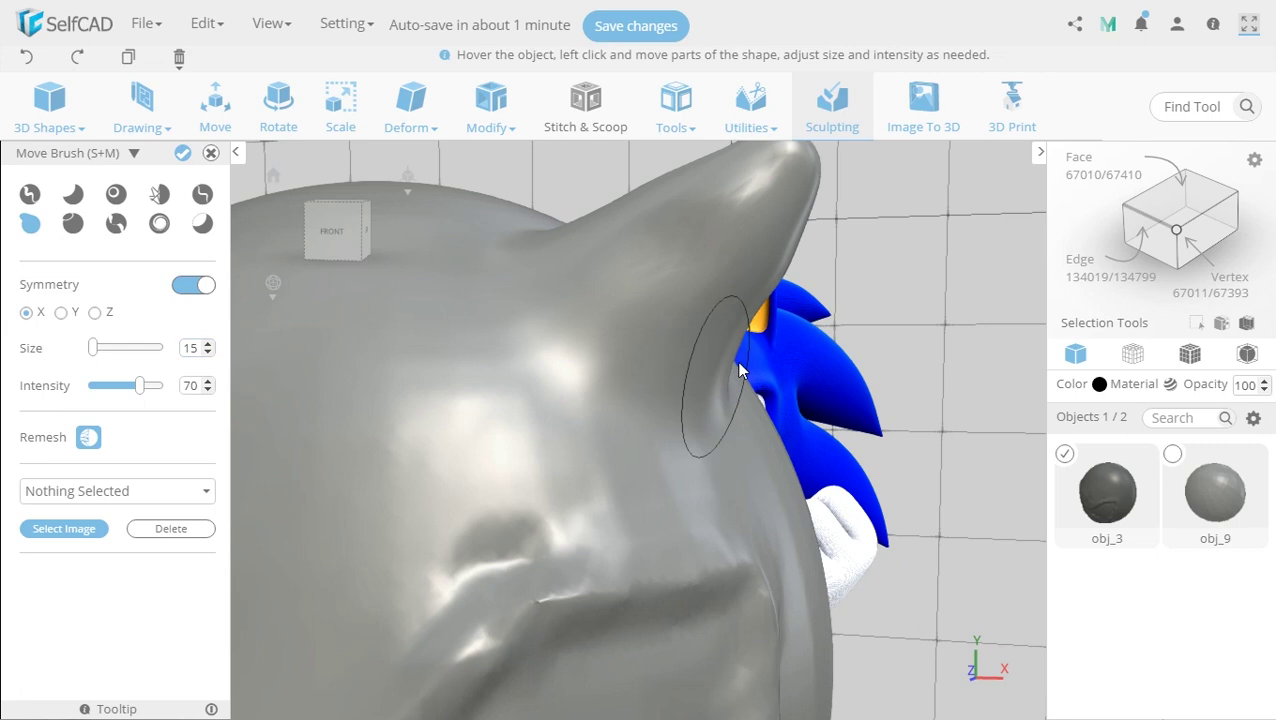
left_click_drag(716, 399, 765, 360)
scroll(860, 395, "down", 3)
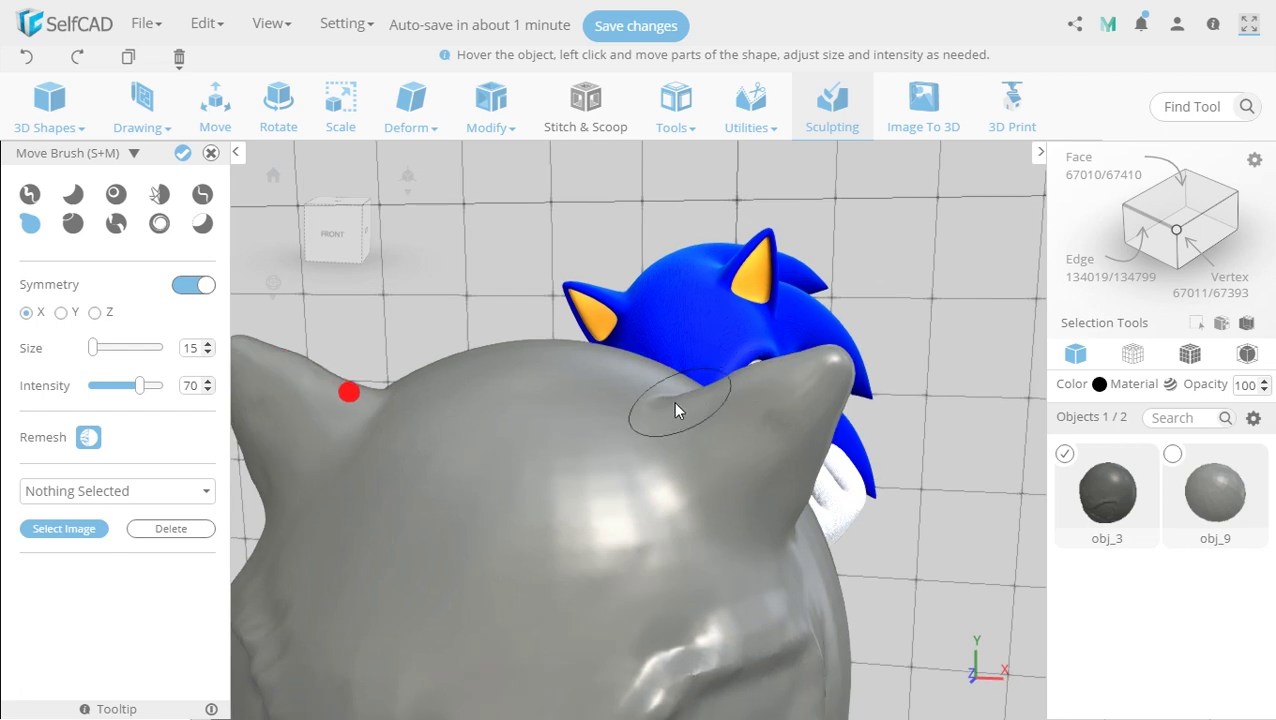
Step: Refine the outer edges and tips of the ears with the Move Brush to make their outline more triangular
right_click_drag(701, 390, 650, 270)
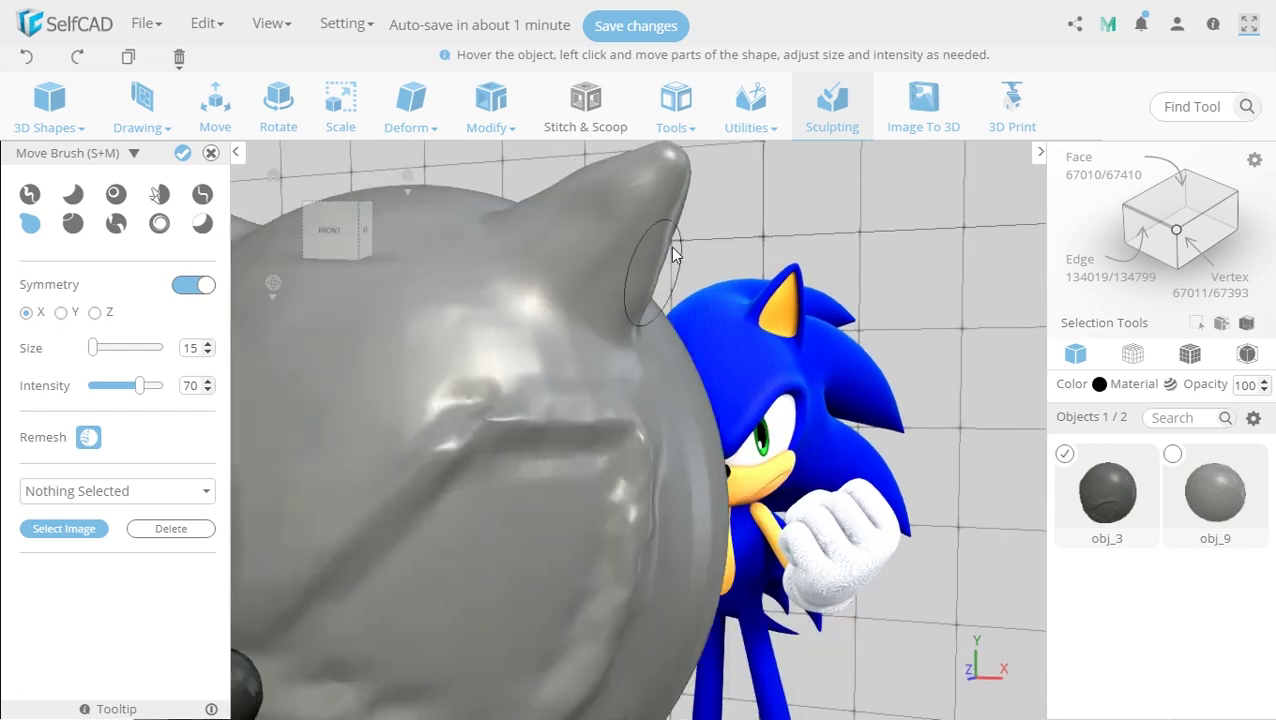
scroll(673, 255, "down", 5)
mouse_move(684, 524)
right_mouse_down()
mouse_move(860, 507)
mouse_move(729, 401)
right_mouse_up()
scroll(587, 412, "up", 5)
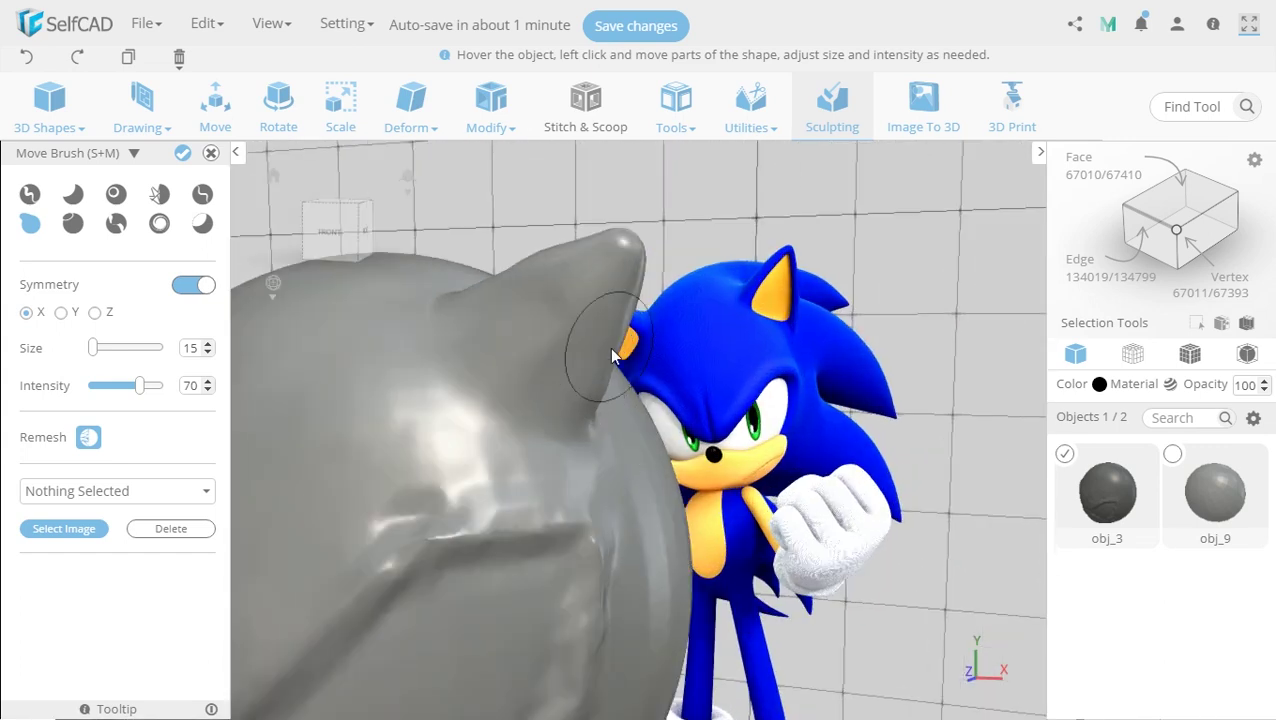
mouse_move(630, 308)
right_mouse_down()
mouse_move(684, 500)
mouse_move(669, 487)
right_mouse_up()
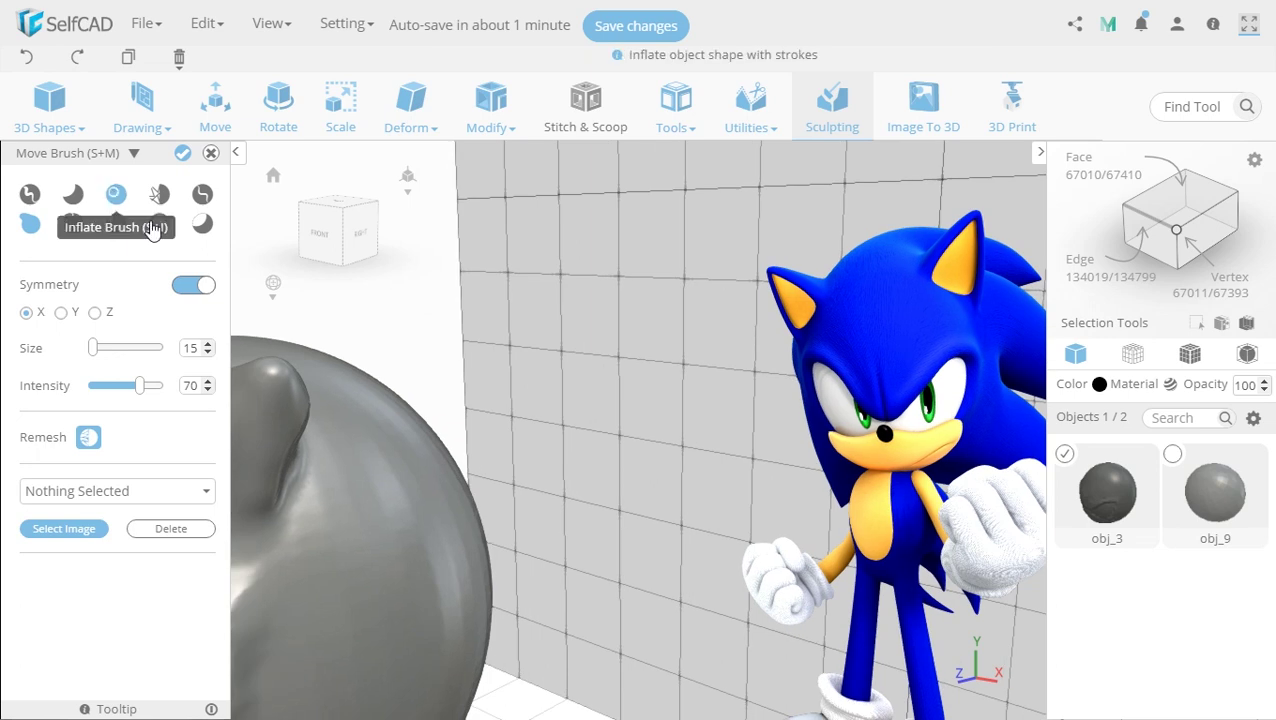
Step: Hollow the front faces of the ears with the negative Inflate Brush at size 5 and symmetry on
left_click(116, 194)
middle_click_drag(470, 437, 692, 432)
left_click(192, 287)
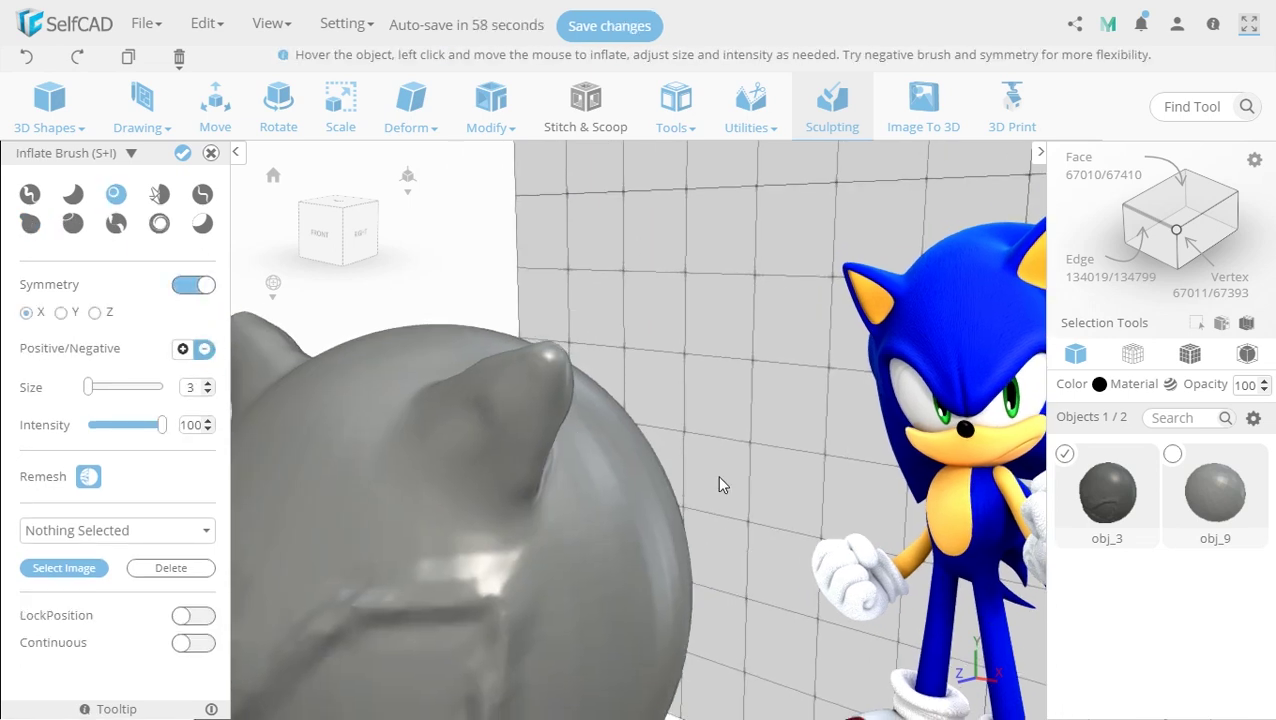
right_click_drag(719, 483, 733, 259)
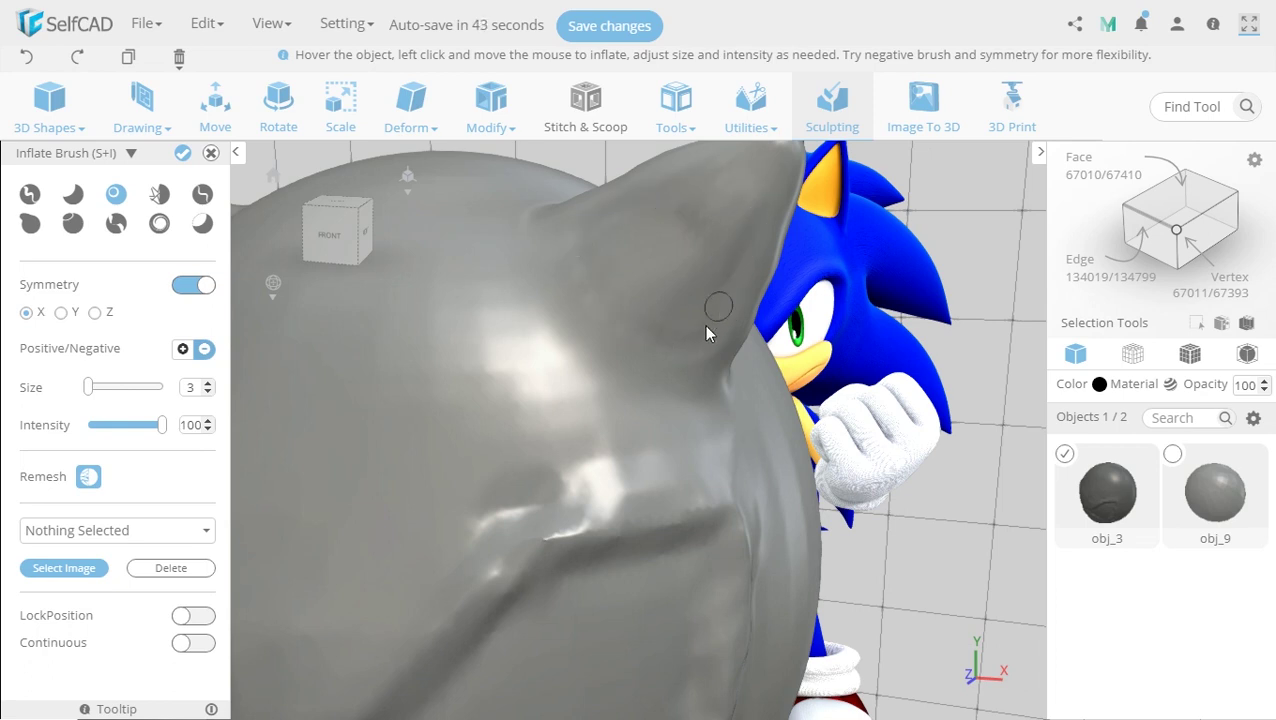
key("bracketright")
key("bracketright")
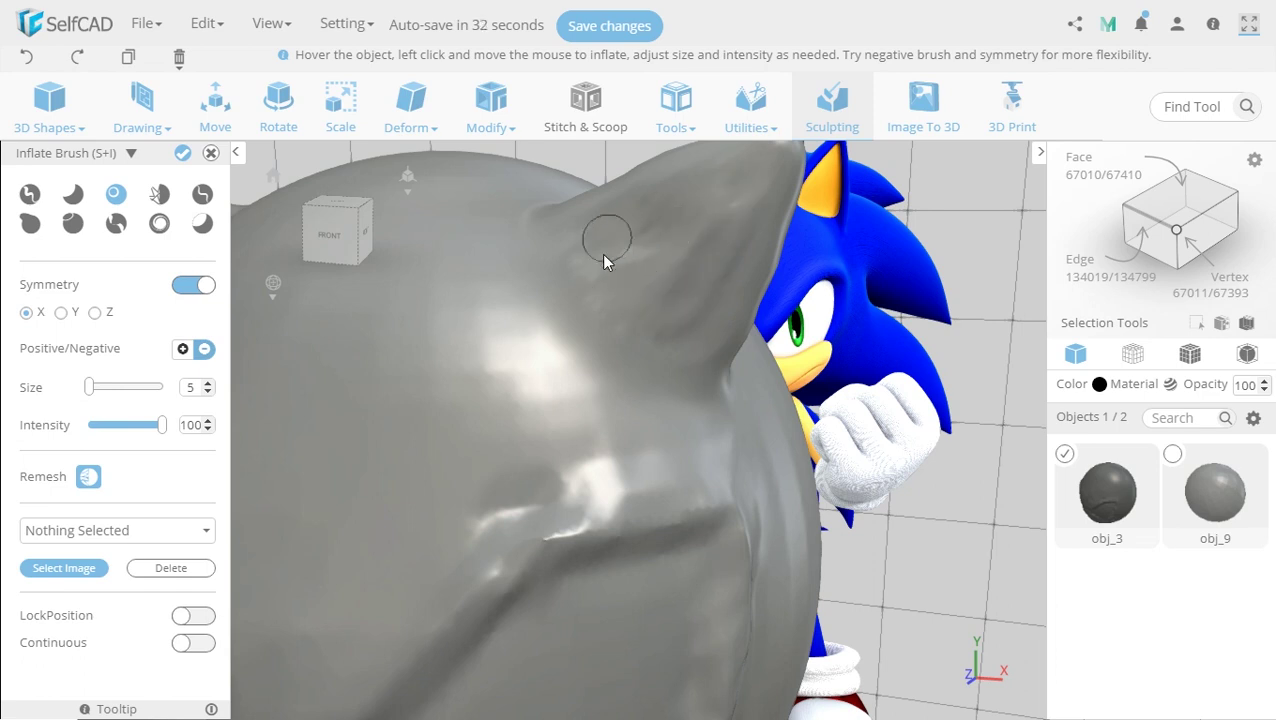
mouse_move(621, 287)
left_mouse_down()
mouse_move(626, 300)
mouse_move(741, 218)
left_mouse_up()
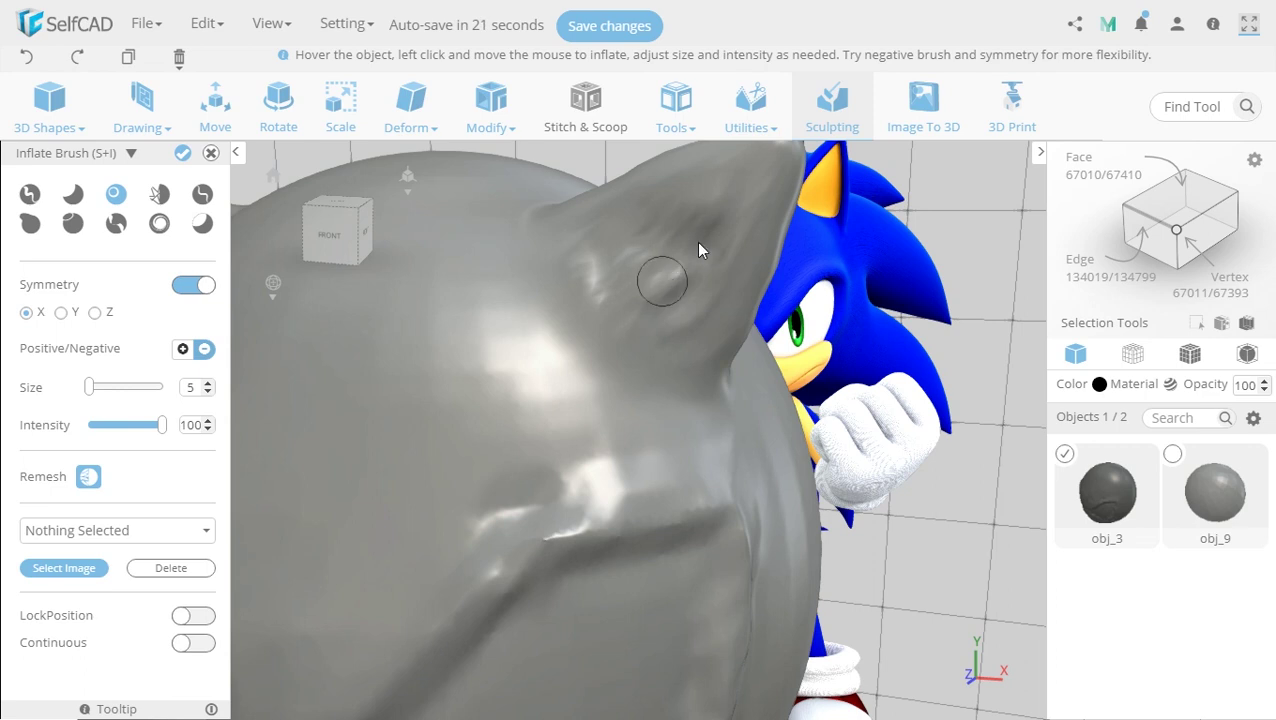
Step: Carve a groove along the inner base of the ears with the negative Inflate Brush at size 3
left_click(207, 392)
left_click(207, 392)
left_click(207, 392)
left_click(207, 392)
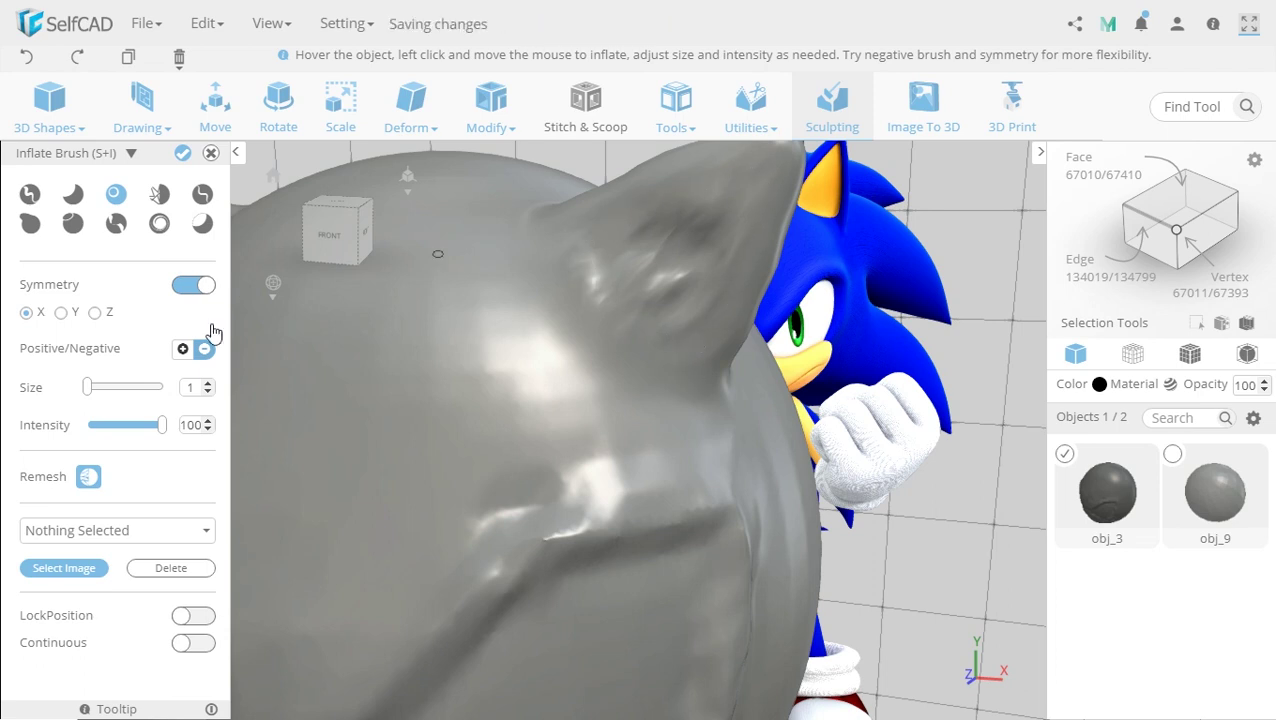
double_click(208, 383)
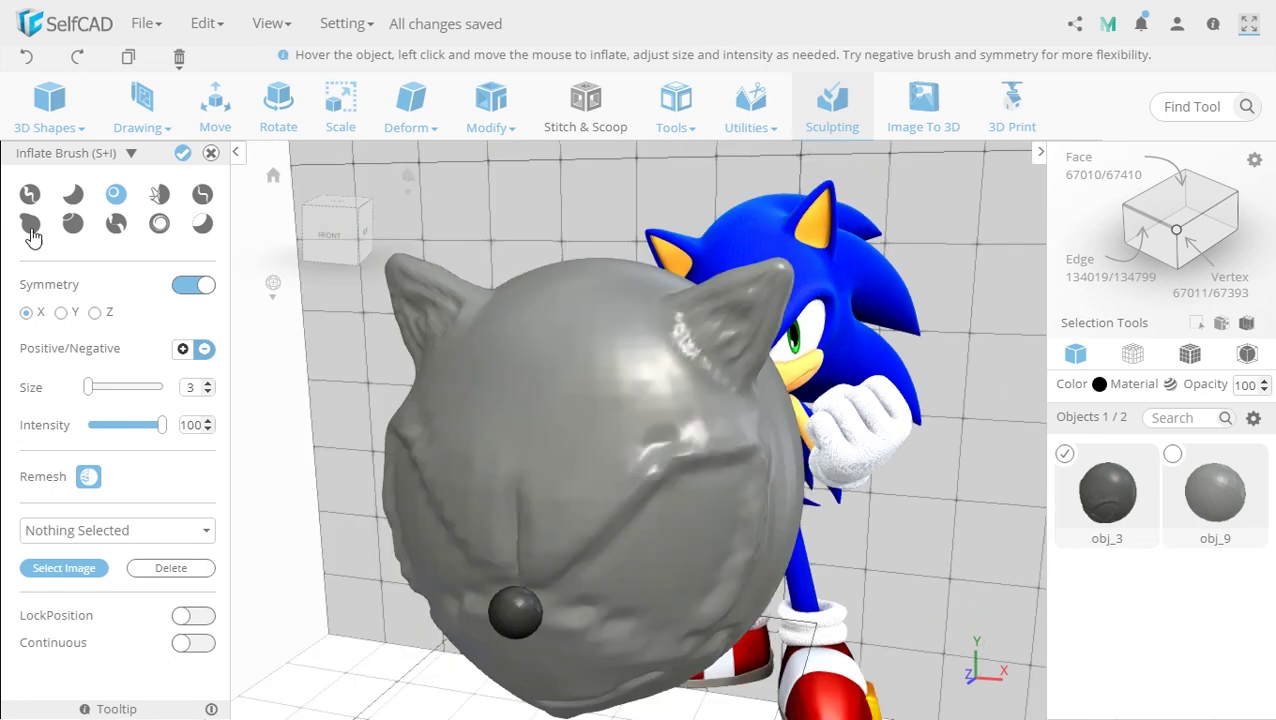
Step: Even out the hollowed insides of the ears with the Flatten Brush at size 10
left_click(30, 224)
left_click(73, 193)
scroll(714, 317, "up", 10)
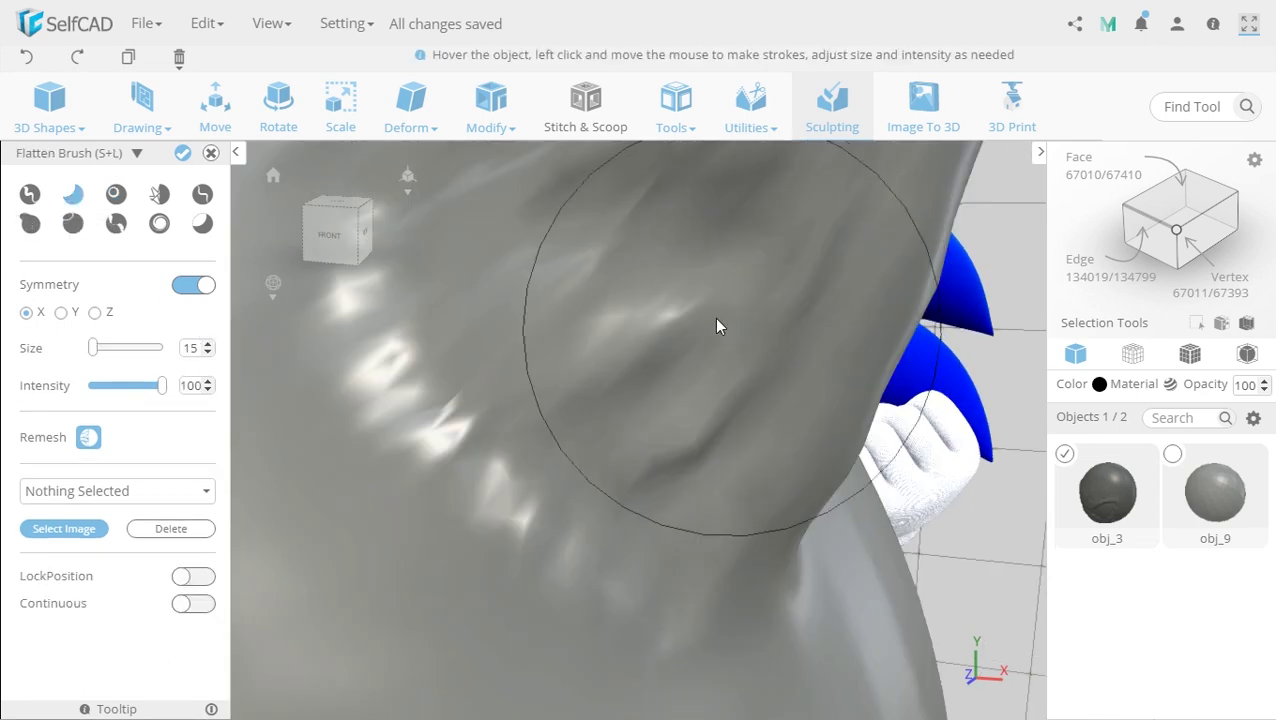
scroll(714, 317, "down", 5)
left_click(208, 353)
left_click(208, 353)
left_click(208, 353)
left_click(208, 353)
left_click(208, 352)
mouse_move(630, 250)
left_mouse_down()
mouse_move(718, 347)
mouse_move(621, 279)
mouse_move(716, 292)
left_mouse_up()
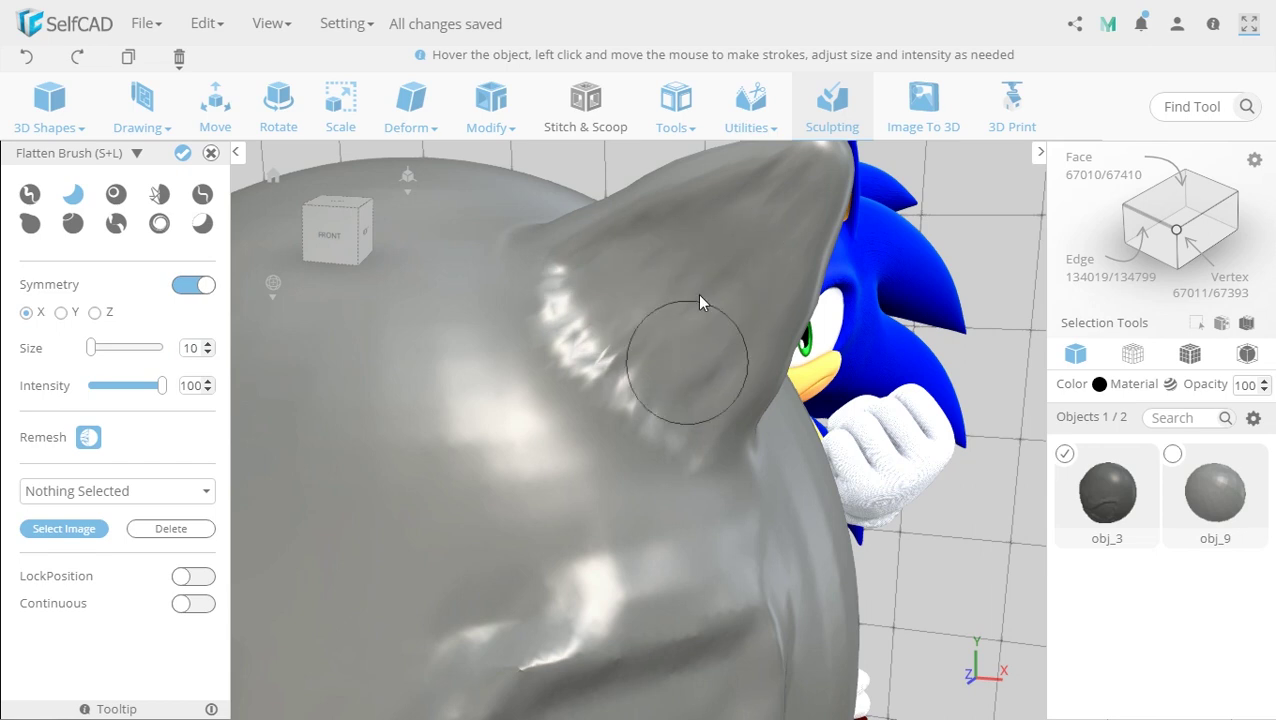
Step: Deepen the lower inner edges of the ears with the negative Inflate Brush at size 3 and apply the sculpt
left_click(116, 193)
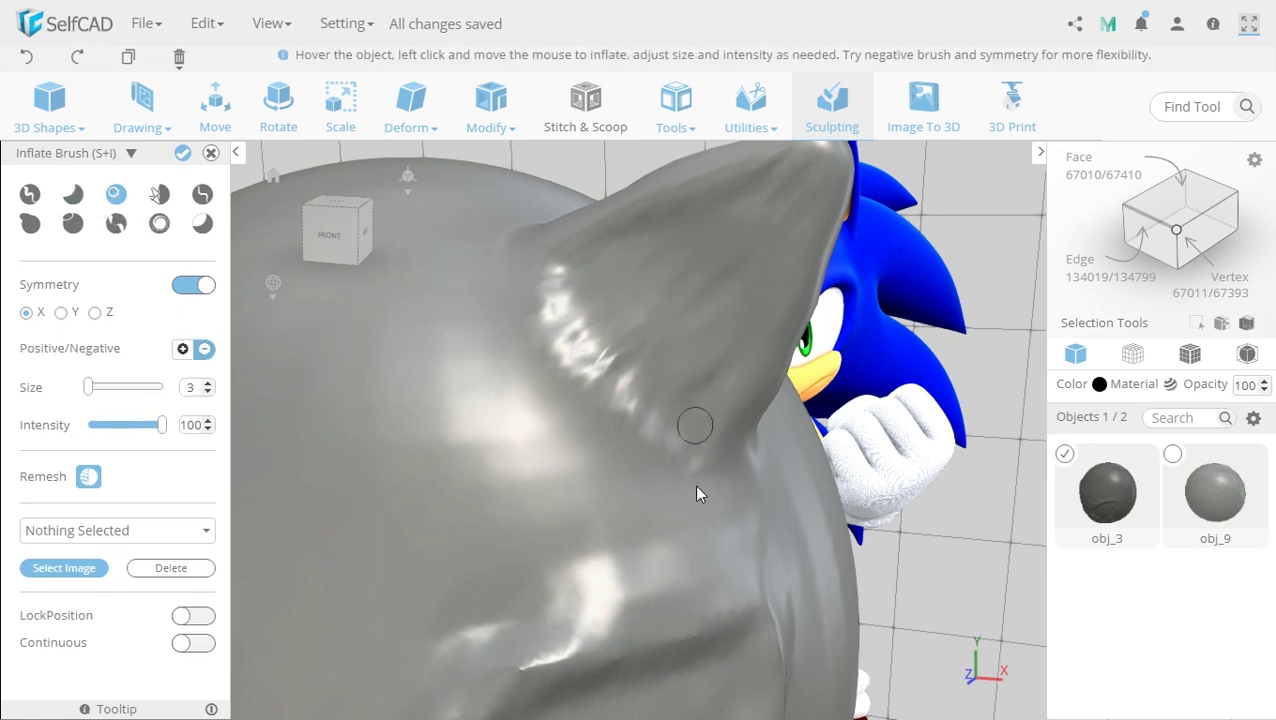
mouse_move(698, 432)
left_mouse_down()
mouse_move(716, 366)
mouse_move(783, 270)
left_mouse_up()
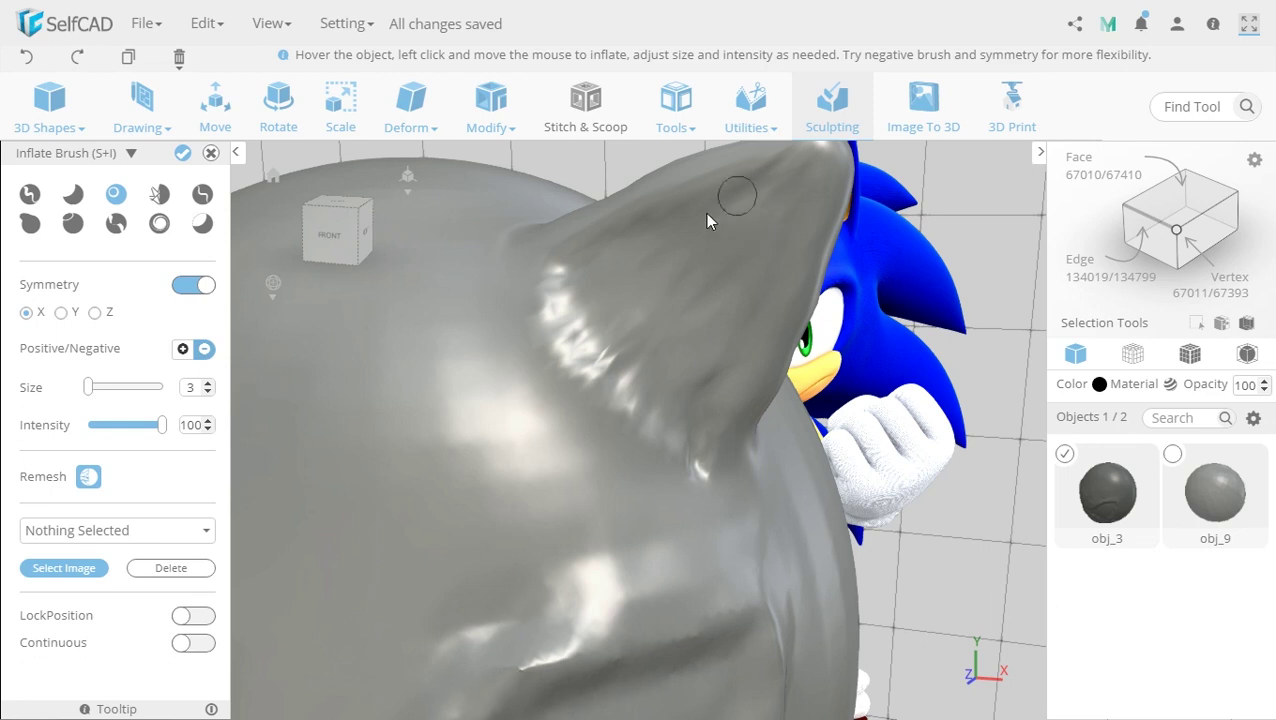
scroll(697, 418, "down", 10)
mouse_move(753, 577)
left_mouse_down()
mouse_move(843, 610)
mouse_move(652, 600)
mouse_move(775, 620)
mouse_move(738, 612)
left_mouse_up()
left_click(181, 156)
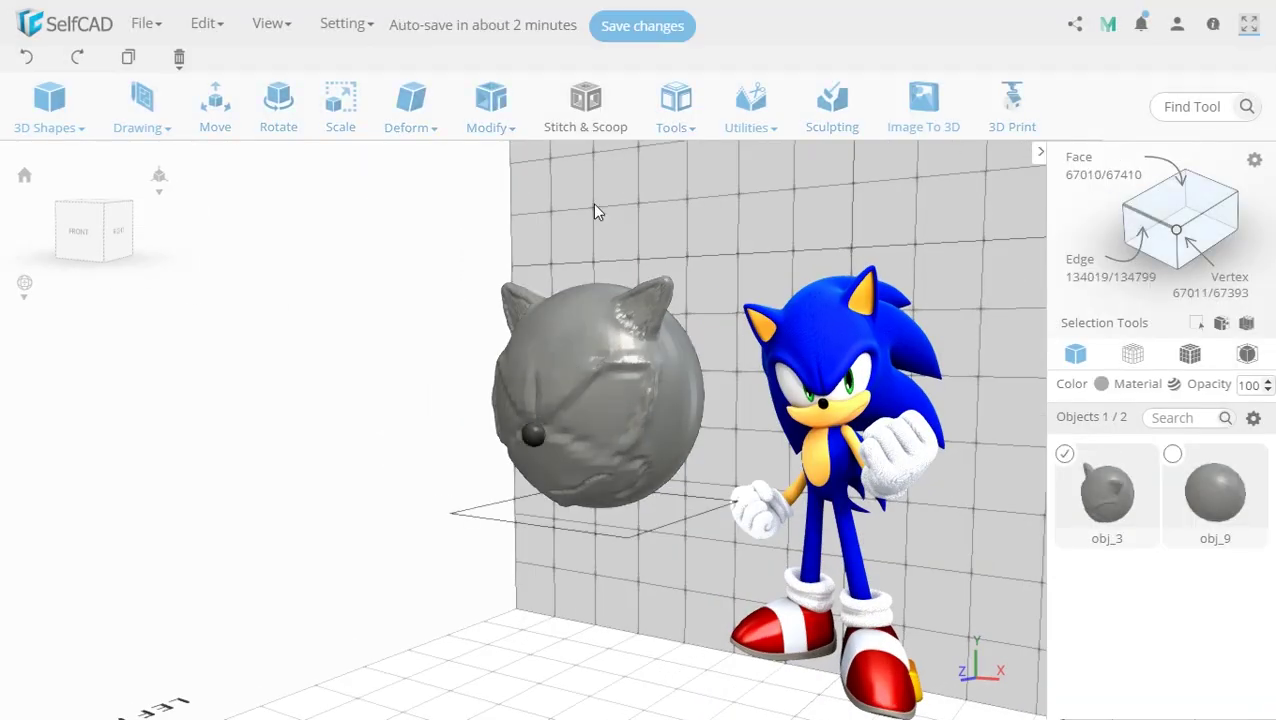
Step: Repair the head's mesh with Magic Fix at tolerance 100 and check it in wireframe view
left_click(676, 102)
left_click(705, 318)
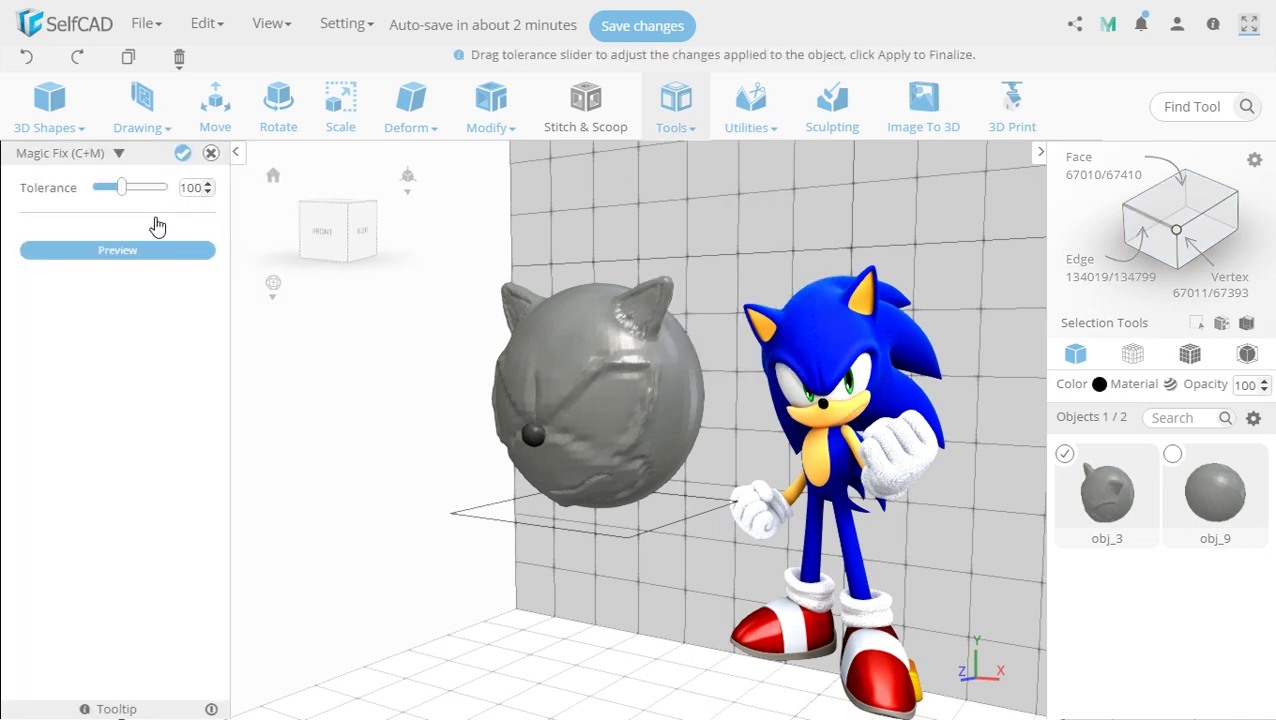
left_click(145, 250)
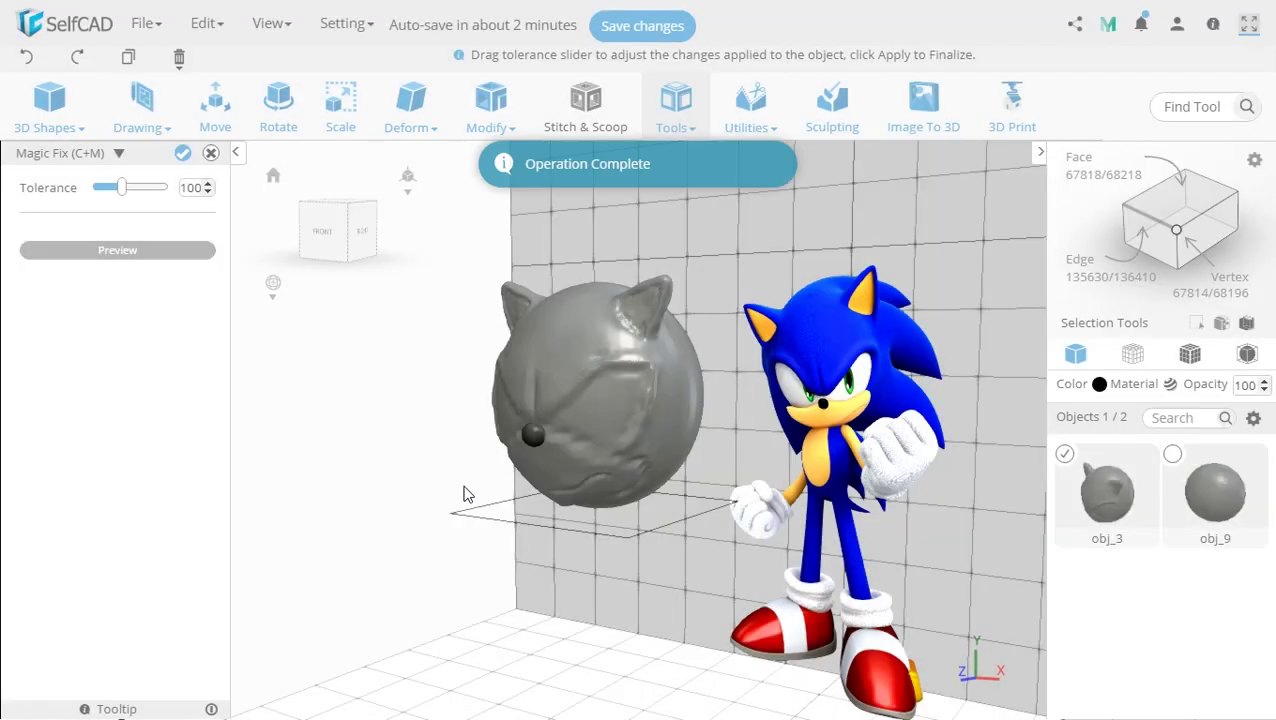
right_click_drag(464, 486, 528, 497)
left_click_drag(529, 503, 484, 476)
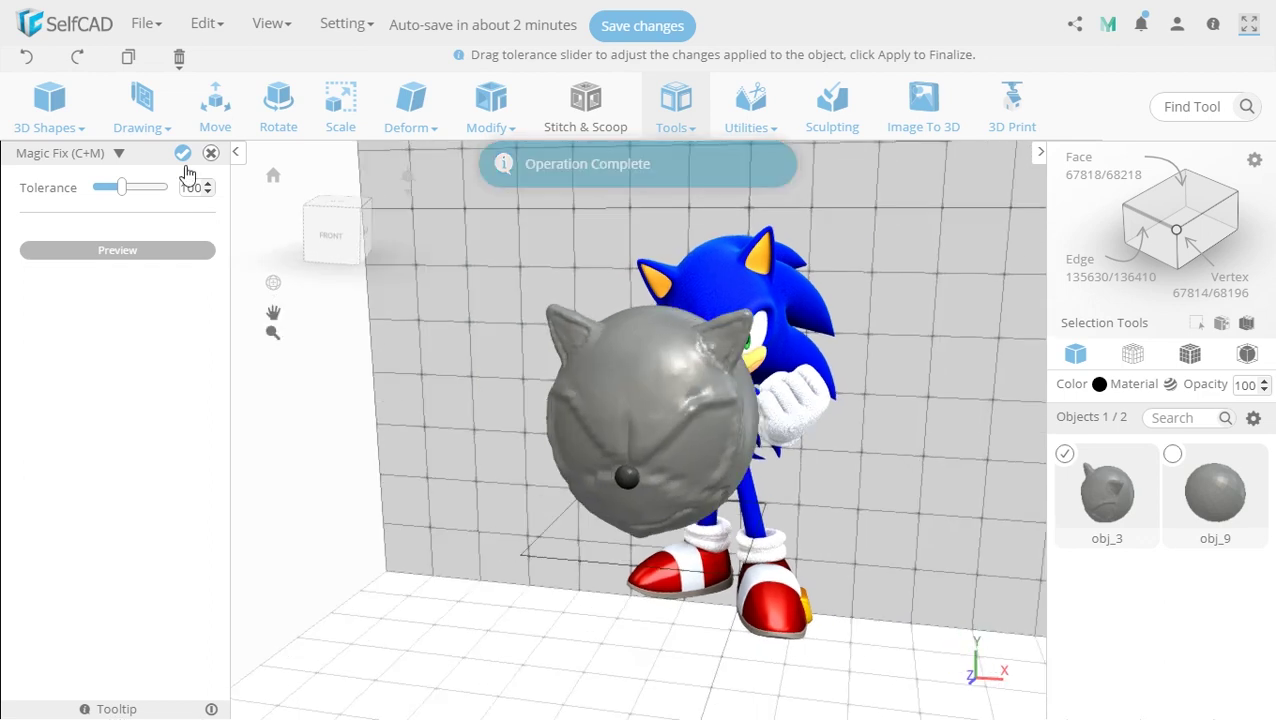
left_click(182, 153)
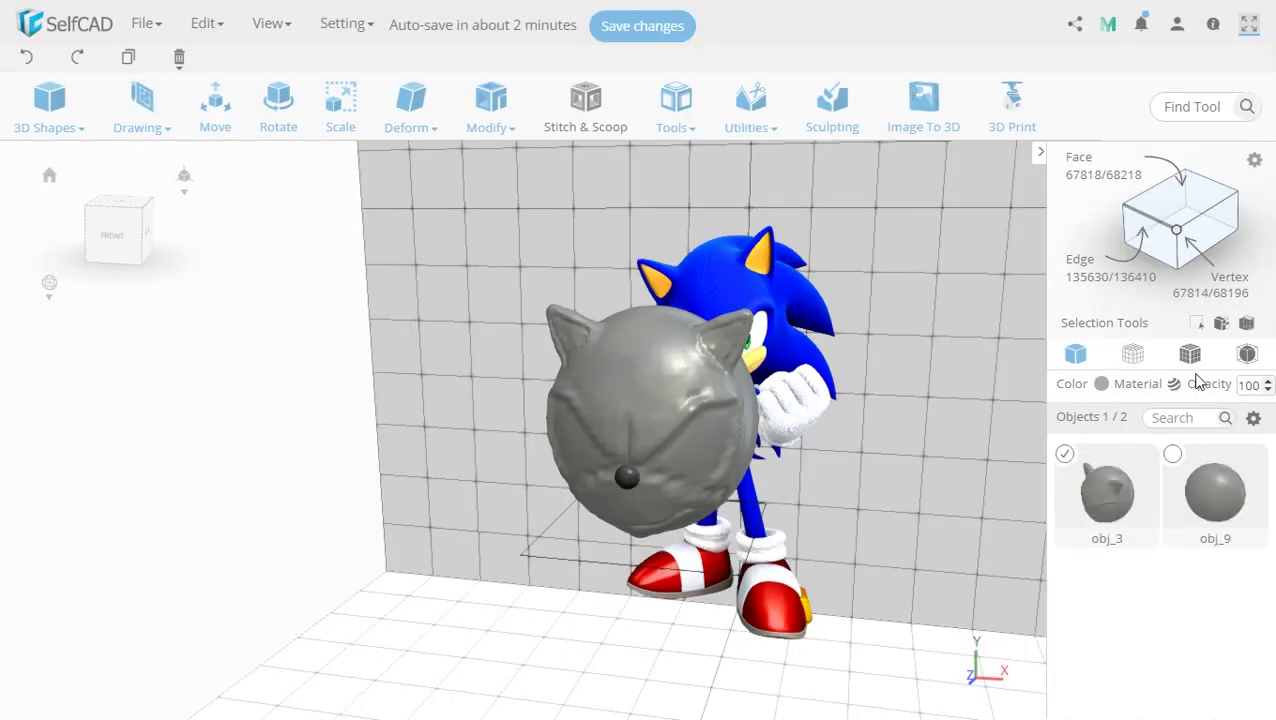
left_click(1189, 354)
scroll(620, 390, "up", 5)
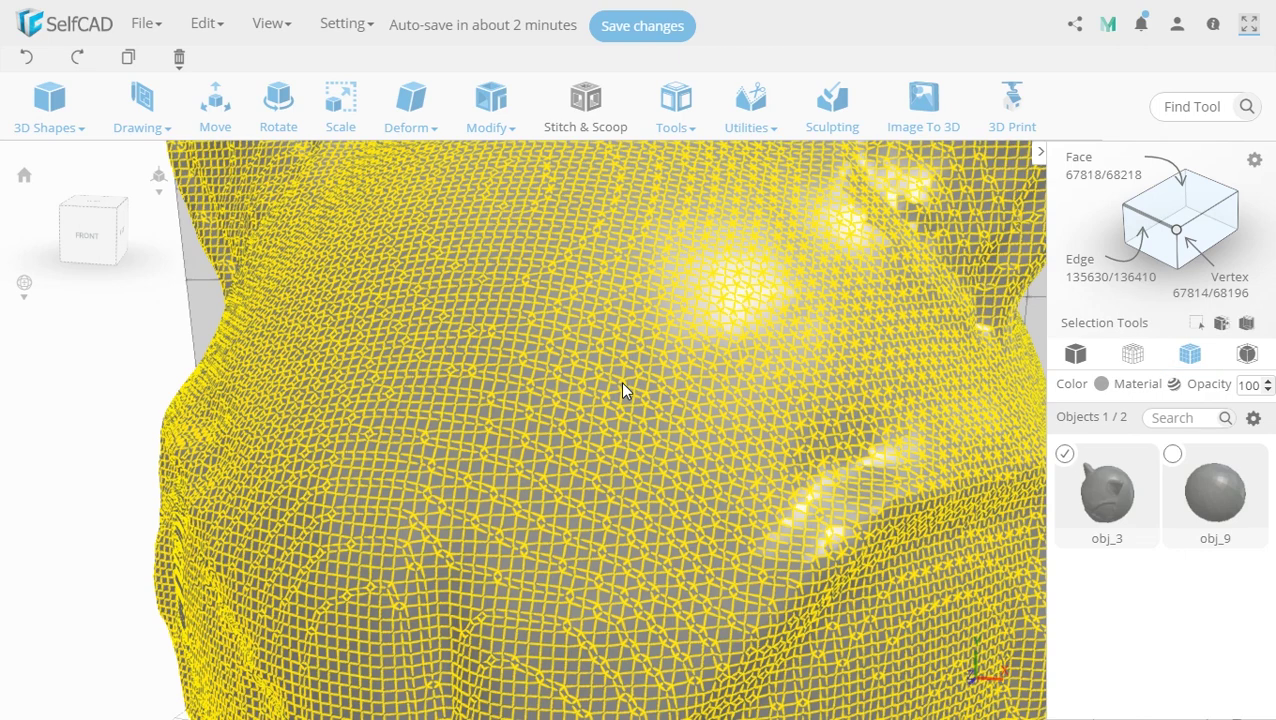
scroll(620, 390, "down", 4)
left_click(1075, 354)
left_click_drag(850, 543, 756, 582)
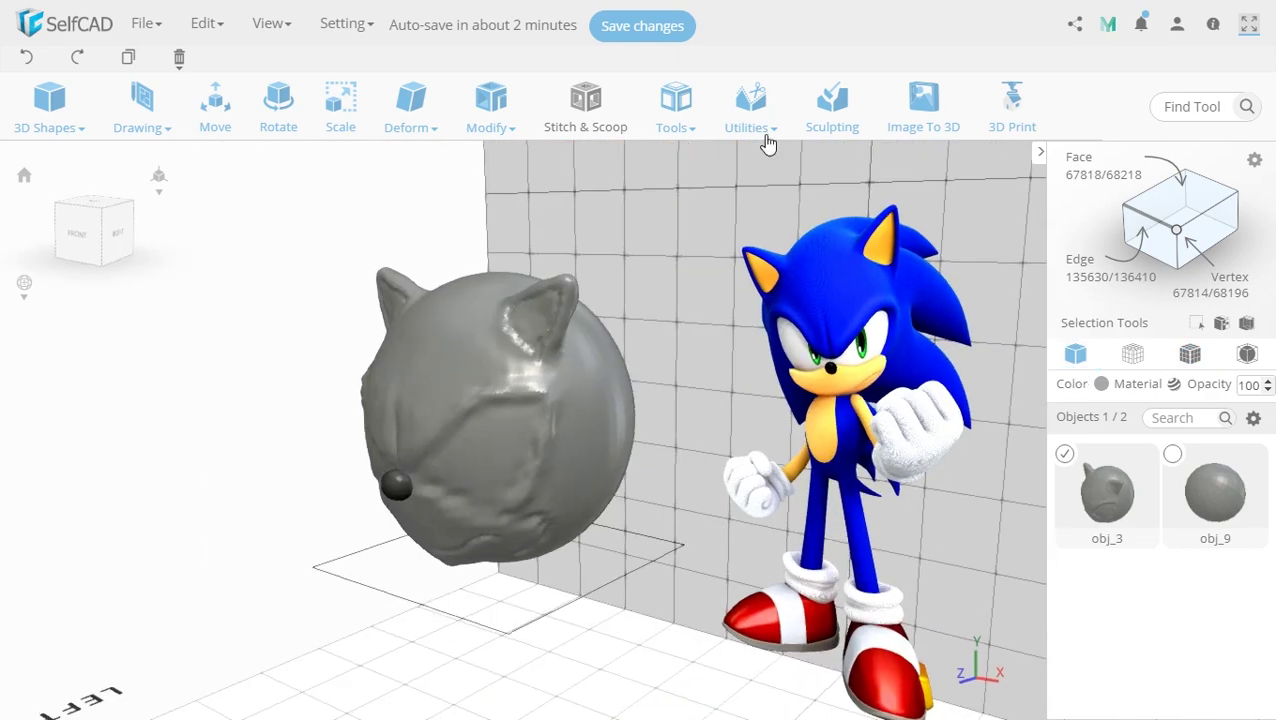
Step: Pull mirrored quills out of the back of the head with the Drag Brush, setting size 40 and intensity 50 initially
left_click(832, 110)
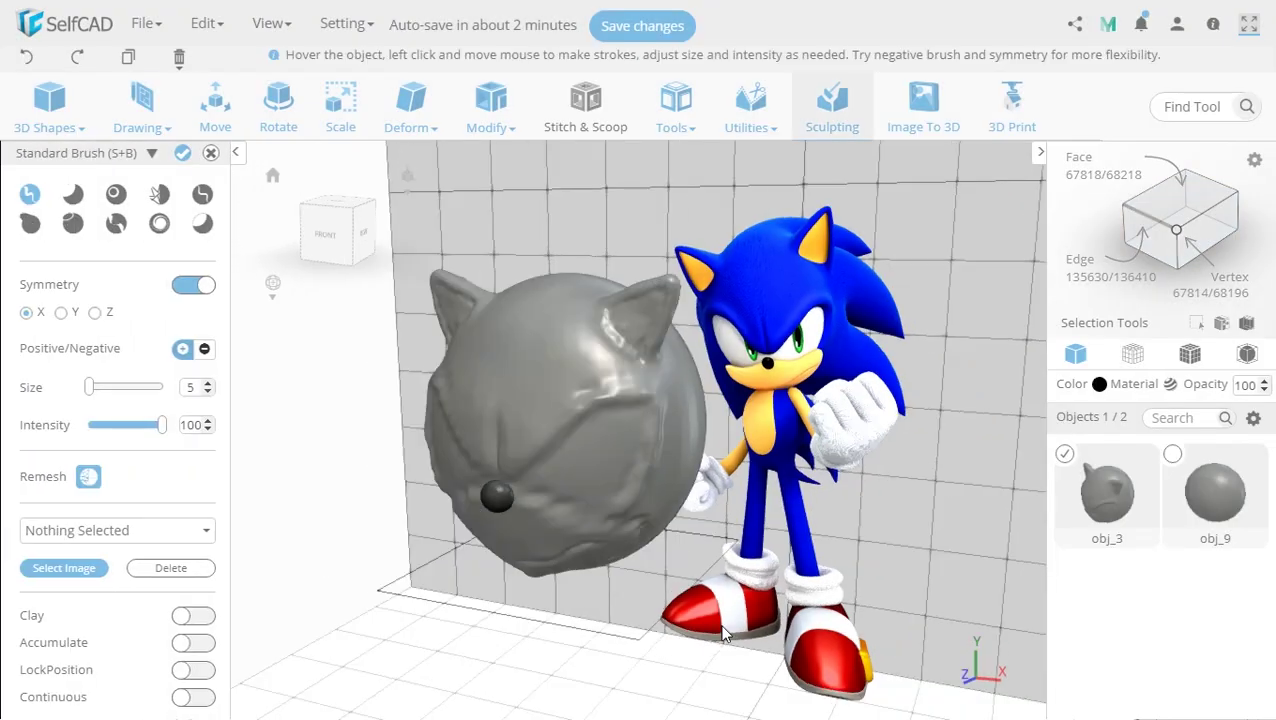
right_click_drag(722, 627, 536, 554)
left_click(73, 223)
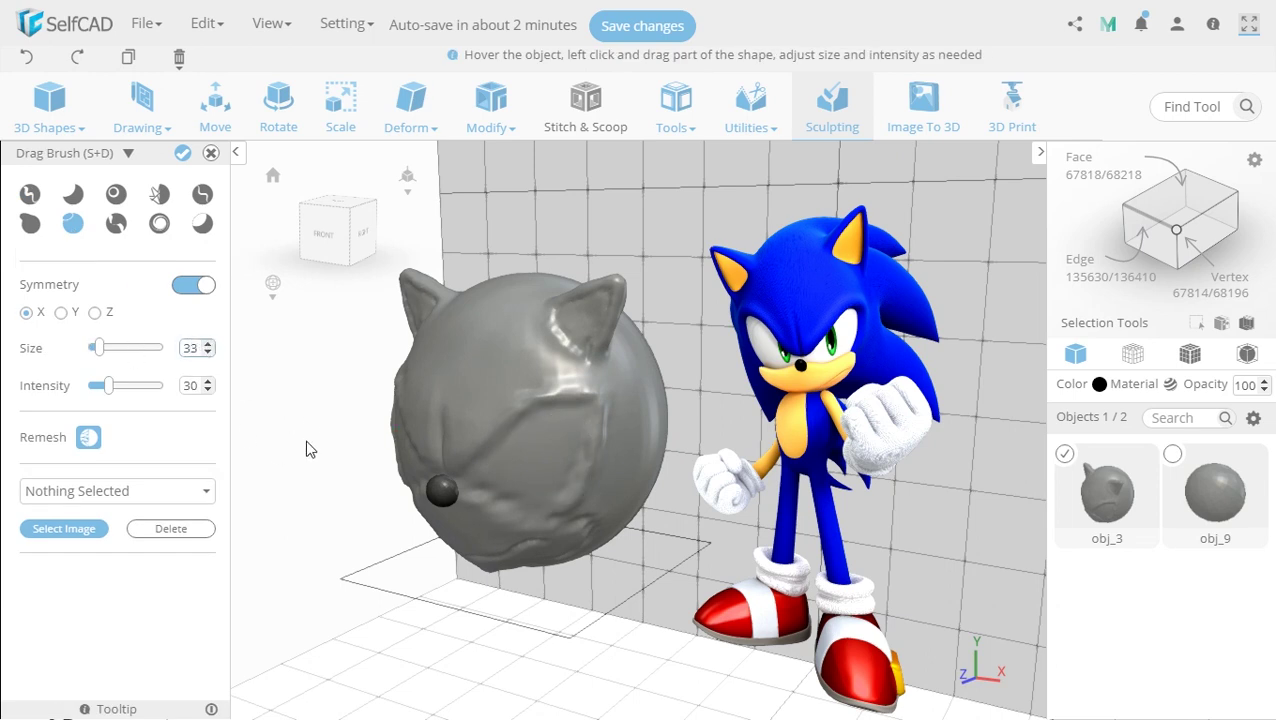
type("40")
key("Return")
type("50")
left_click_drag(628, 576, 580, 514)
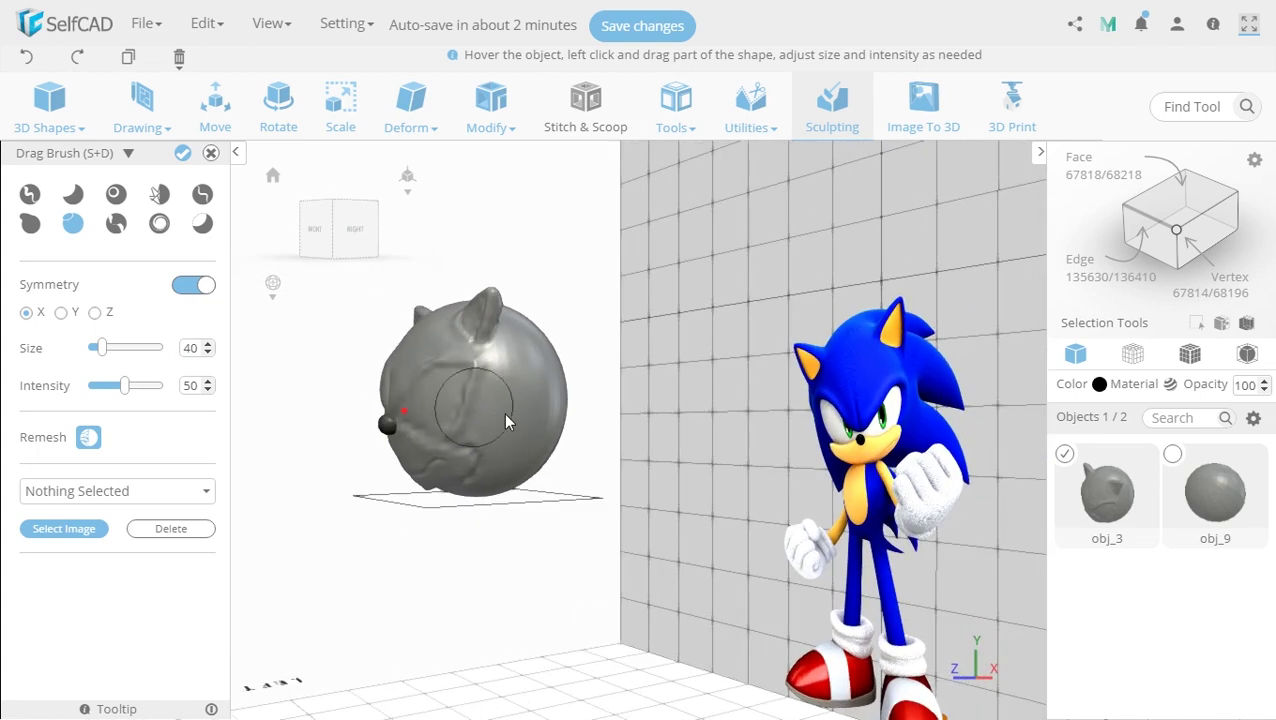
scroll(542, 448, "up", 2)
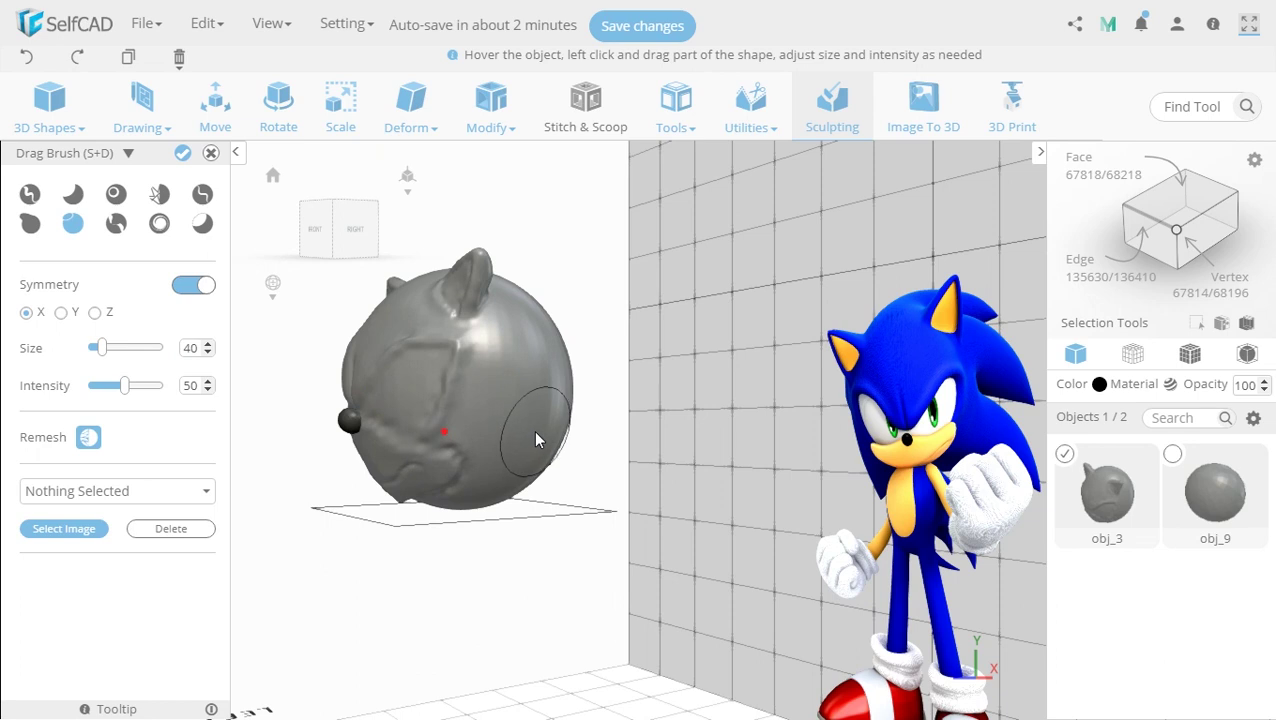
scroll(540, 432, "up", 1)
mouse_move(544, 430)
left_mouse_down()
mouse_move(621, 461)
mouse_move(630, 528)
mouse_move(688, 560)
mouse_move(756, 569)
mouse_move(622, 521)
mouse_move(672, 580)
mouse_move(640, 560)
left_mouse_up()
mouse_move(531, 388)
left_mouse_down()
mouse_move(578, 410)
mouse_move(666, 420)
left_mouse_up()
mouse_move(624, 552)
left_mouse_down()
mouse_move(716, 585)
mouse_move(595, 608)
mouse_move(541, 664)
mouse_move(512, 539)
mouse_move(591, 542)
left_mouse_up()
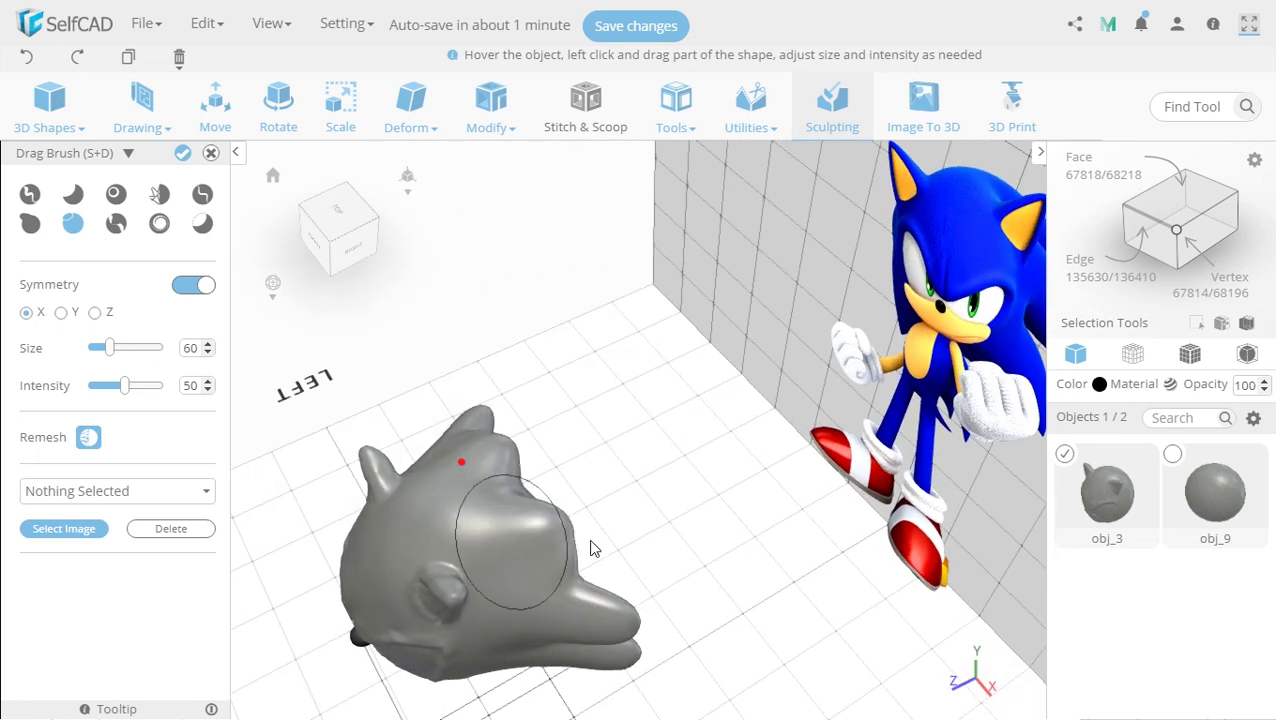
Step: Undo the last quill pull and pull out an upper pair with the Drag Brush at size 50
key("ctrl+z")
double_click(192, 348)
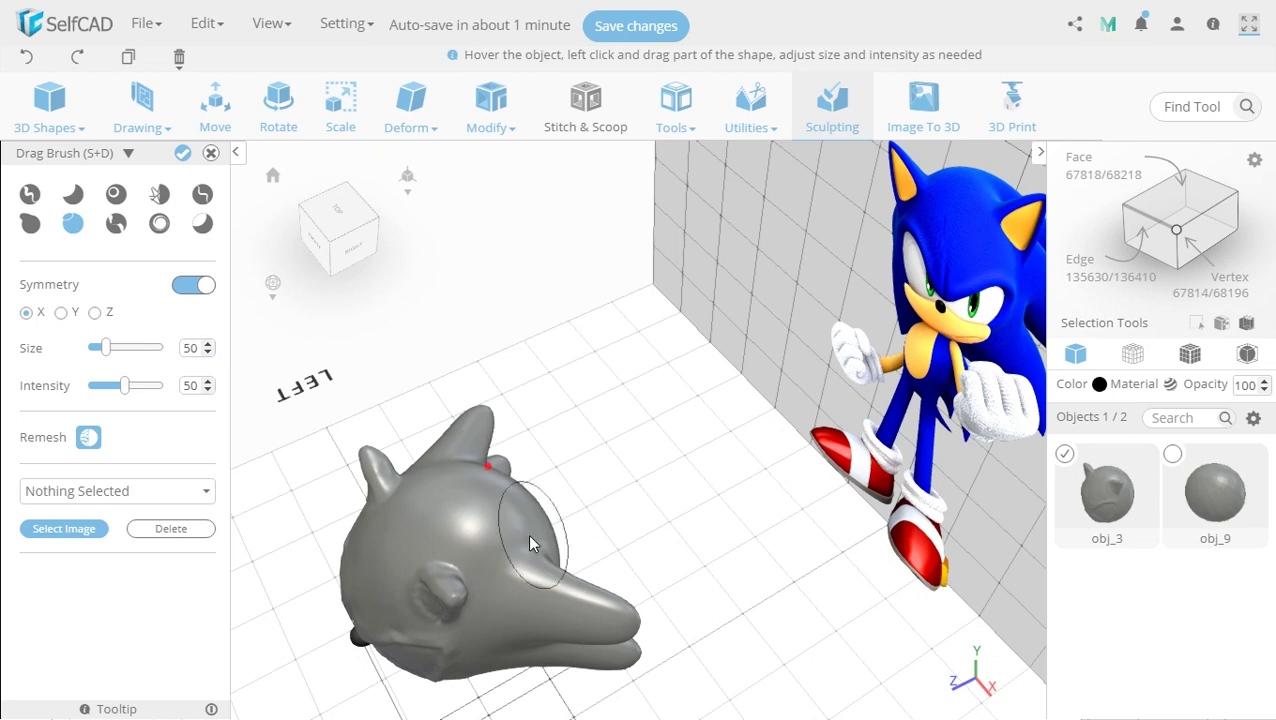
mouse_move(533, 544)
left_mouse_down()
mouse_move(607, 524)
mouse_move(678, 567)
mouse_move(683, 513)
mouse_move(697, 567)
mouse_move(763, 461)
mouse_move(424, 438)
left_mouse_up()
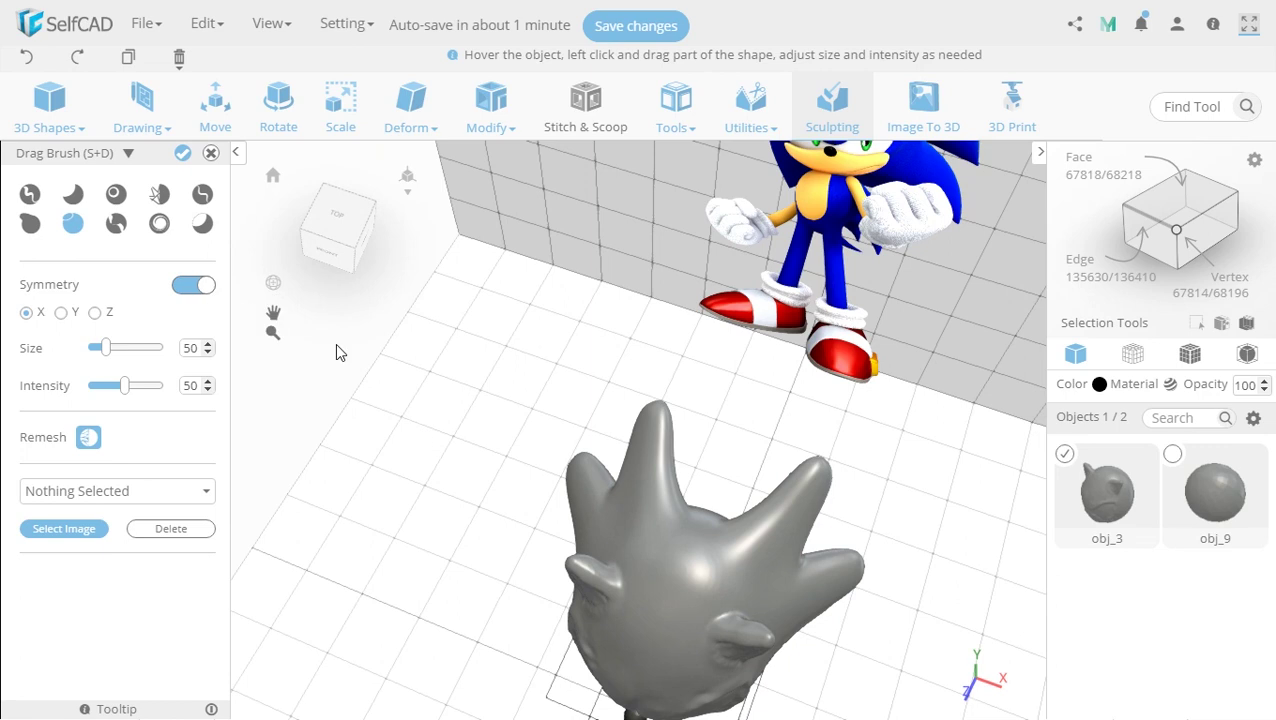
Step: Turn symmetry off and pull a single quill from the middle of the back of the head with the Drag Brush
left_click(193, 285)
right_click_drag(533, 411, 483, 370)
left_click_drag(659, 474, 711, 333)
scroll(840, 518, "down", 3)
left_click_drag(840, 525, 621, 370)
mouse_move(862, 640)
left_mouse_down()
mouse_move(528, 382)
mouse_move(709, 598)
mouse_move(595, 597)
mouse_move(860, 584)
mouse_move(666, 581)
mouse_move(828, 576)
mouse_move(618, 544)
mouse_move(478, 564)
mouse_move(367, 330)
mouse_move(505, 448)
left_mouse_up()
Step: Turn symmetry back on and pull further pairs of quills from the sides and lower back of the head at size 50
left_click(192, 286)
mouse_move(360, 430)
left_mouse_down()
mouse_move(413, 402)
mouse_move(505, 264)
left_mouse_up()
scroll(503, 271, "up", 2)
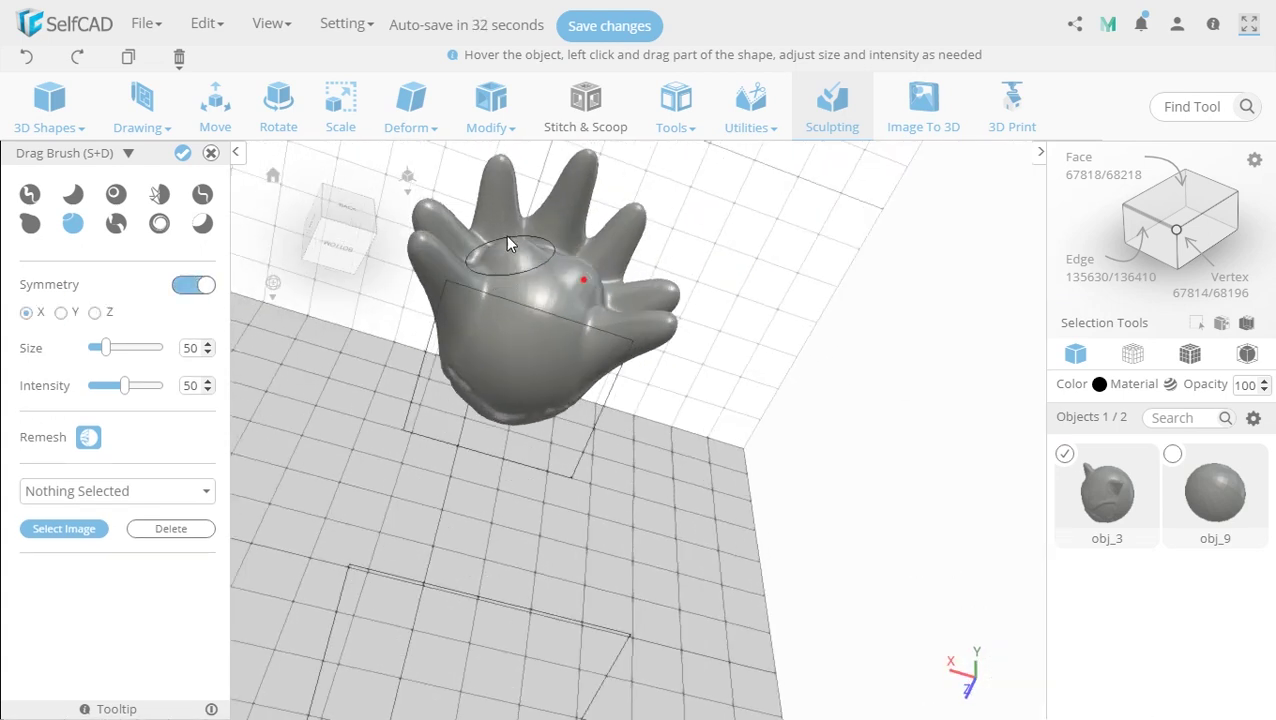
left_click_drag(500, 210, 491, 183)
mouse_move(611, 486)
left_mouse_down()
mouse_move(655, 447)
mouse_move(778, 470)
mouse_move(683, 456)
mouse_move(652, 470)
mouse_move(786, 631)
mouse_move(590, 428)
left_mouse_up()
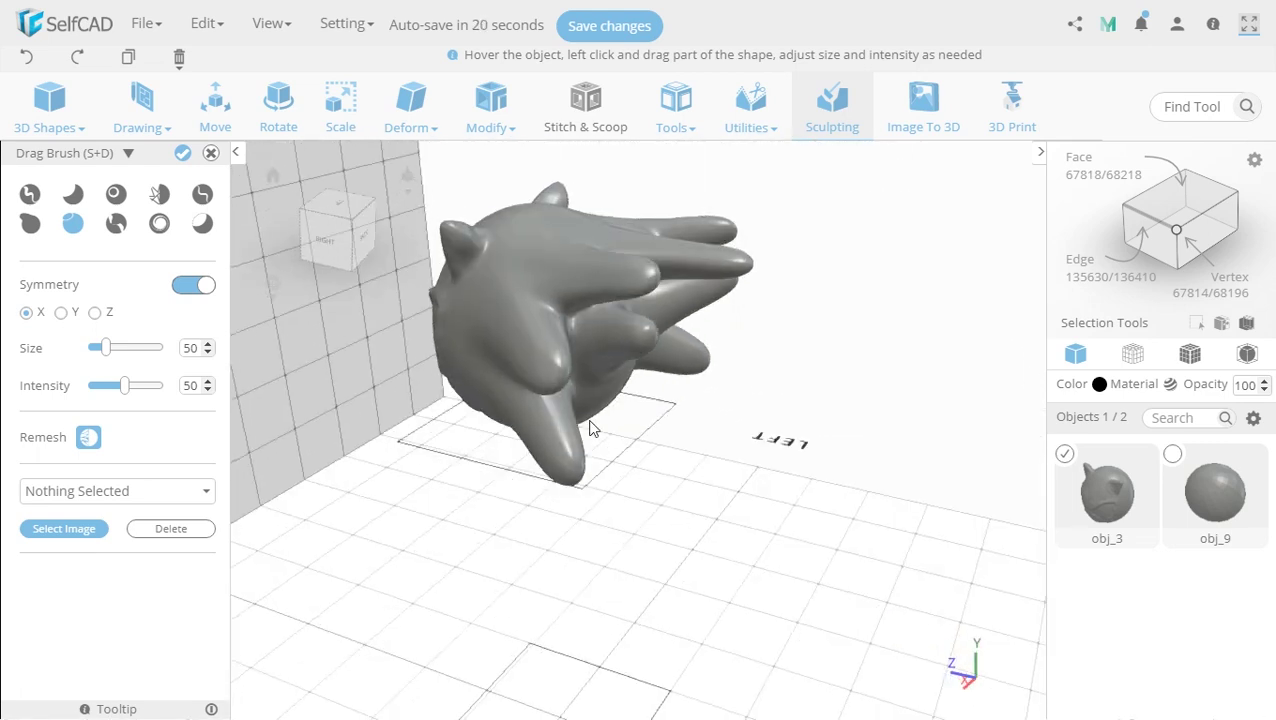
mouse_move(683, 558)
left_mouse_down()
mouse_move(723, 516)
mouse_move(672, 526)
mouse_move(585, 388)
left_mouse_up()
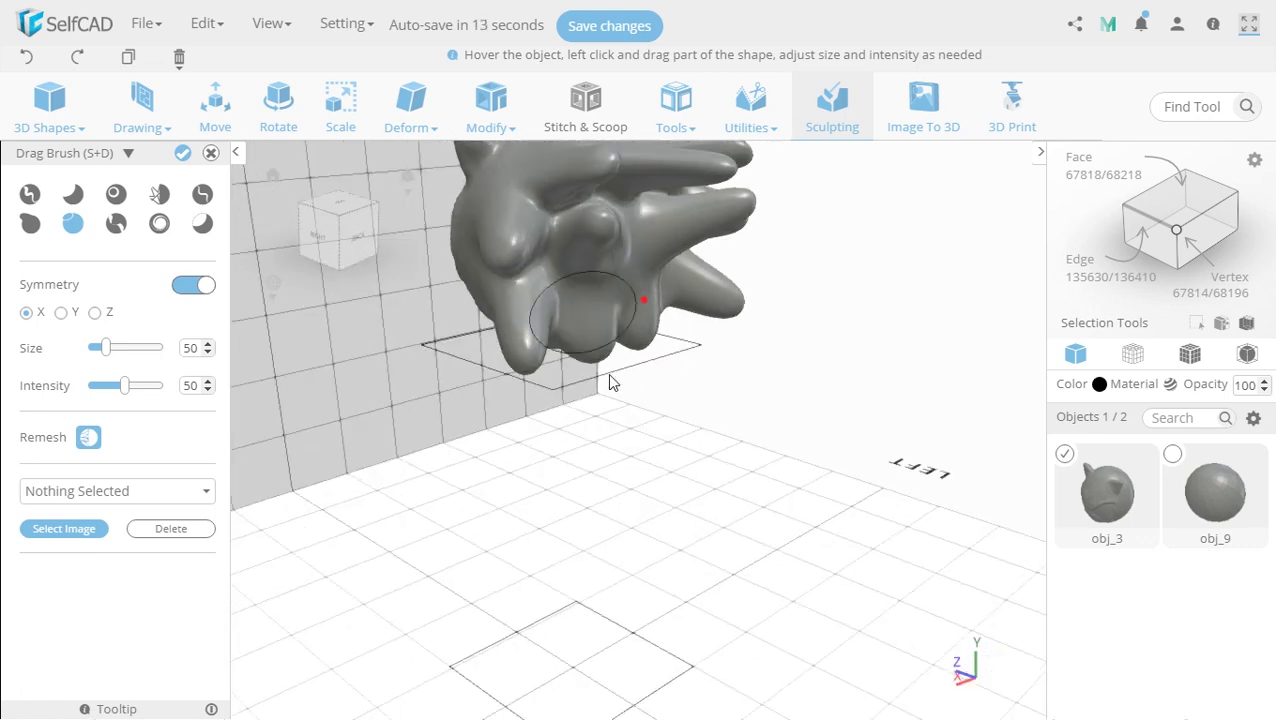
mouse_move(607, 496)
left_mouse_down()
mouse_move(985, 484)
mouse_move(976, 541)
left_mouse_up()
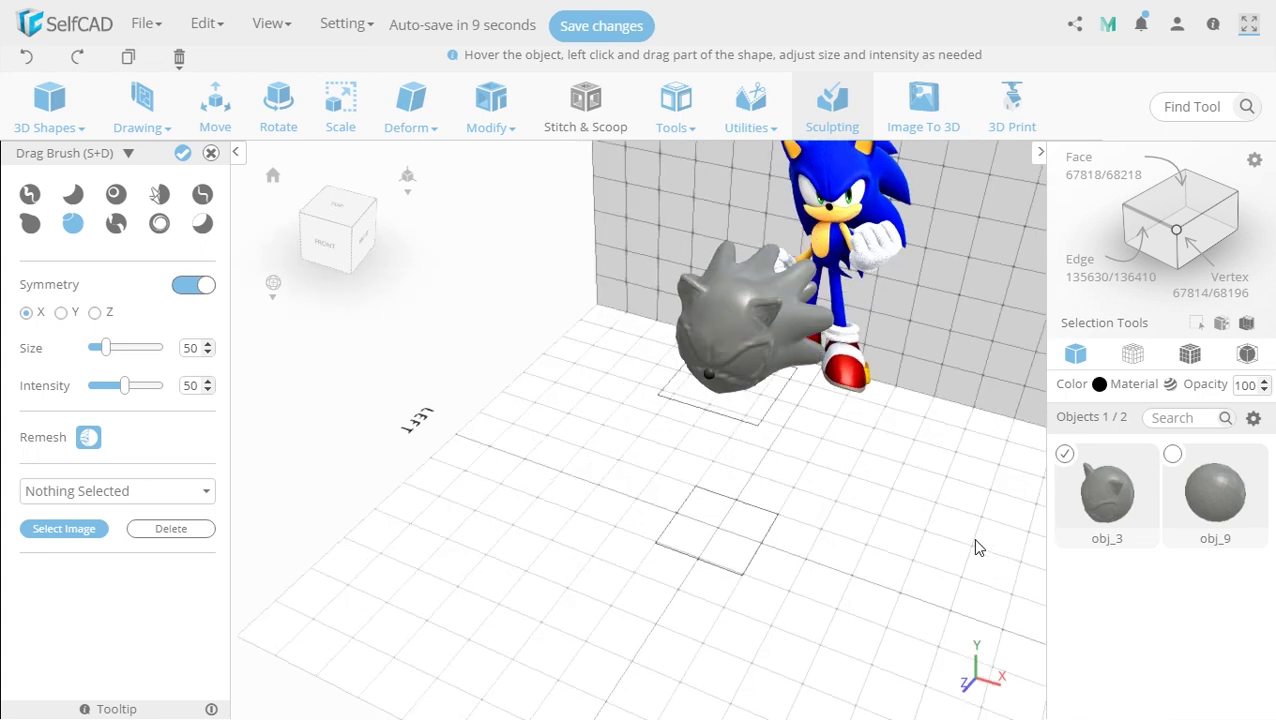
mouse_move(858, 505)
left_mouse_down()
mouse_move(507, 418)
mouse_move(590, 322)
mouse_move(553, 288)
mouse_move(502, 434)
mouse_move(490, 350)
mouse_move(490, 407)
mouse_move(513, 362)
mouse_move(496, 457)
mouse_move(709, 447)
mouse_move(647, 451)
mouse_move(532, 420)
mouse_move(534, 376)
left_mouse_up()
Step: Pull a smaller mirrored pair of quills from the lower back of the head with the Drag Brush at size 45
double_click(192, 347)
type("45")
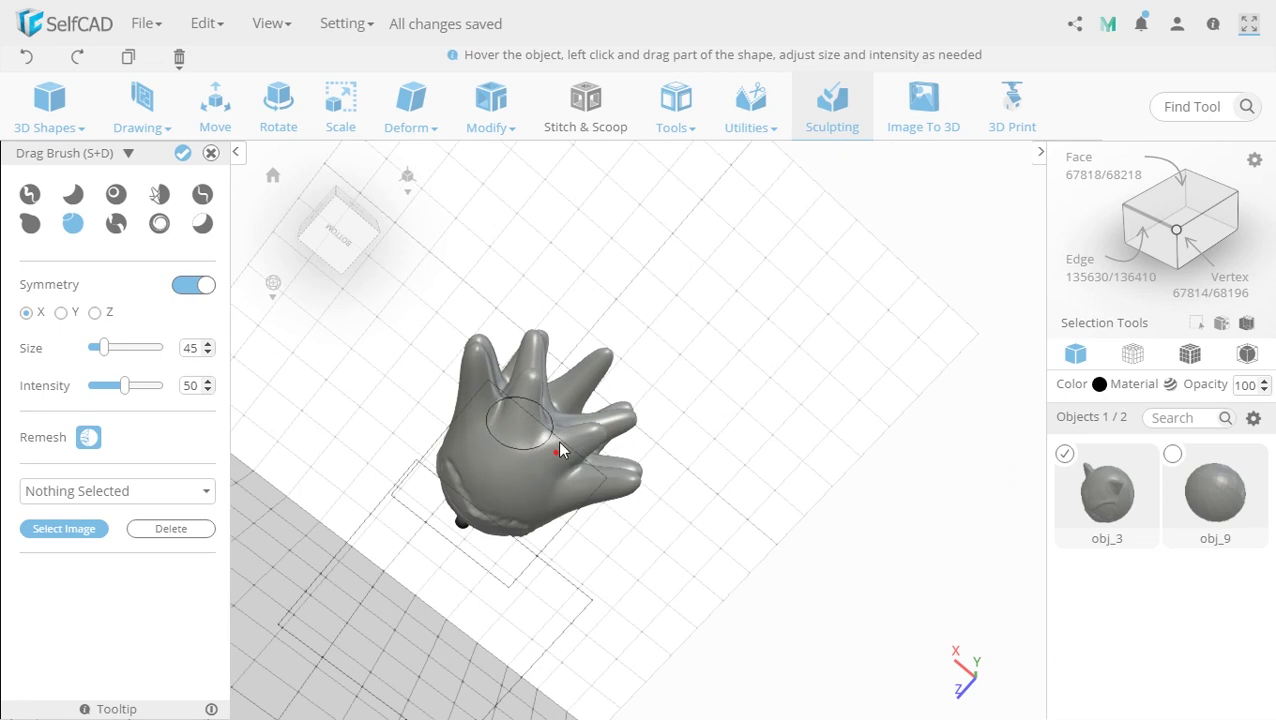
right_click_drag(534, 376, 526, 660)
left_click_drag(480, 472, 464, 419)
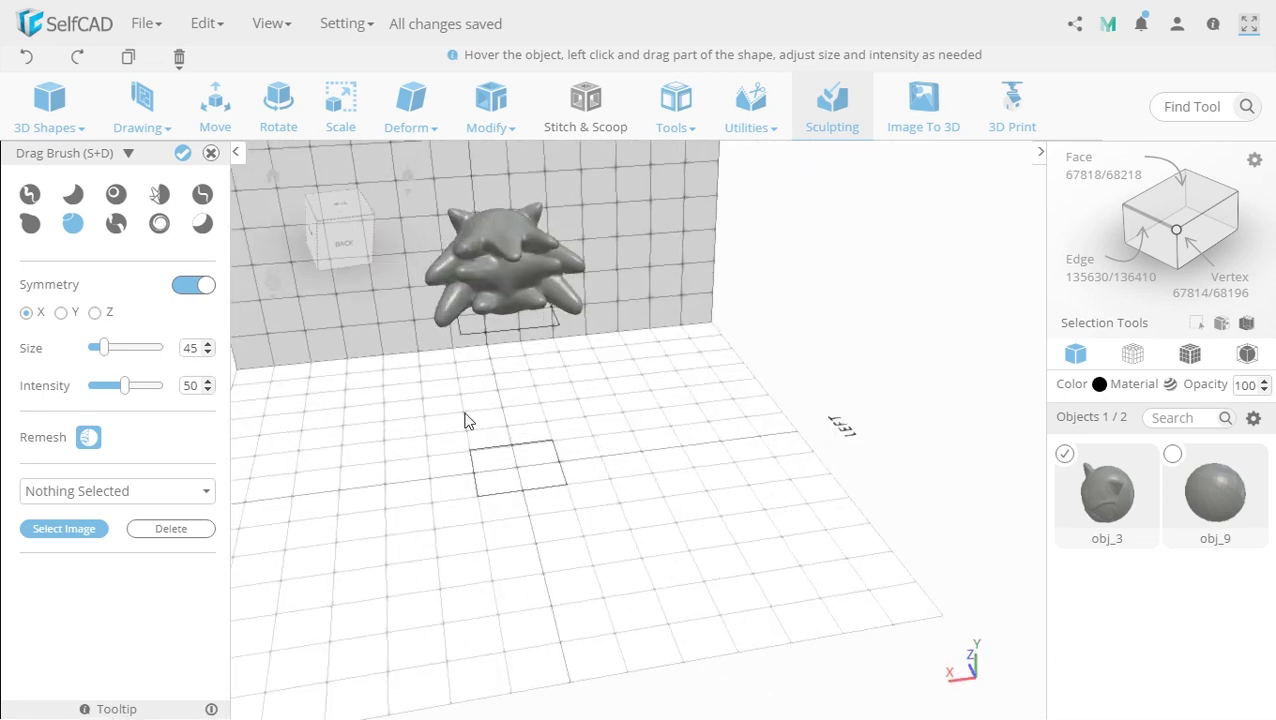
Step: Turn symmetry off and pull a central quill below the middle one with the Drag Brush at size 40
left_click(193, 285)
left_click_drag(393, 447, 480, 363)
scroll(480, 363, "up", 5)
left_click_drag(564, 517, 566, 488)
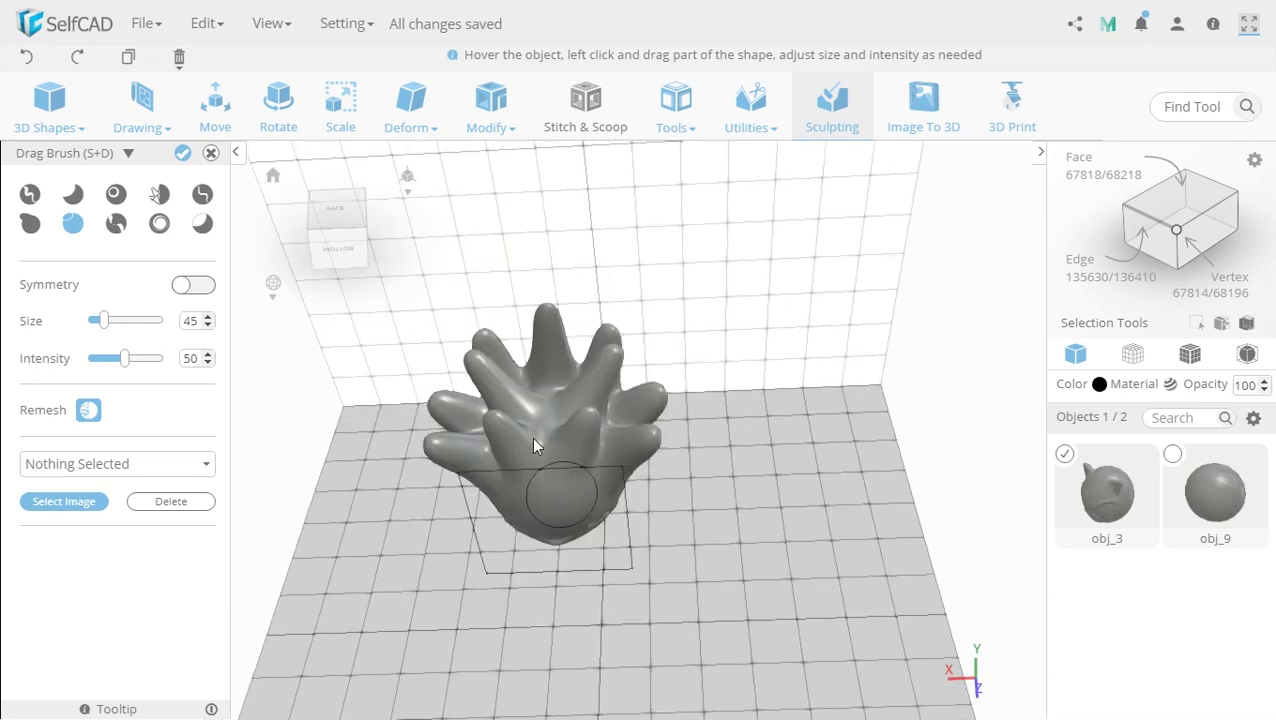
scroll(531, 437, "up", 4)
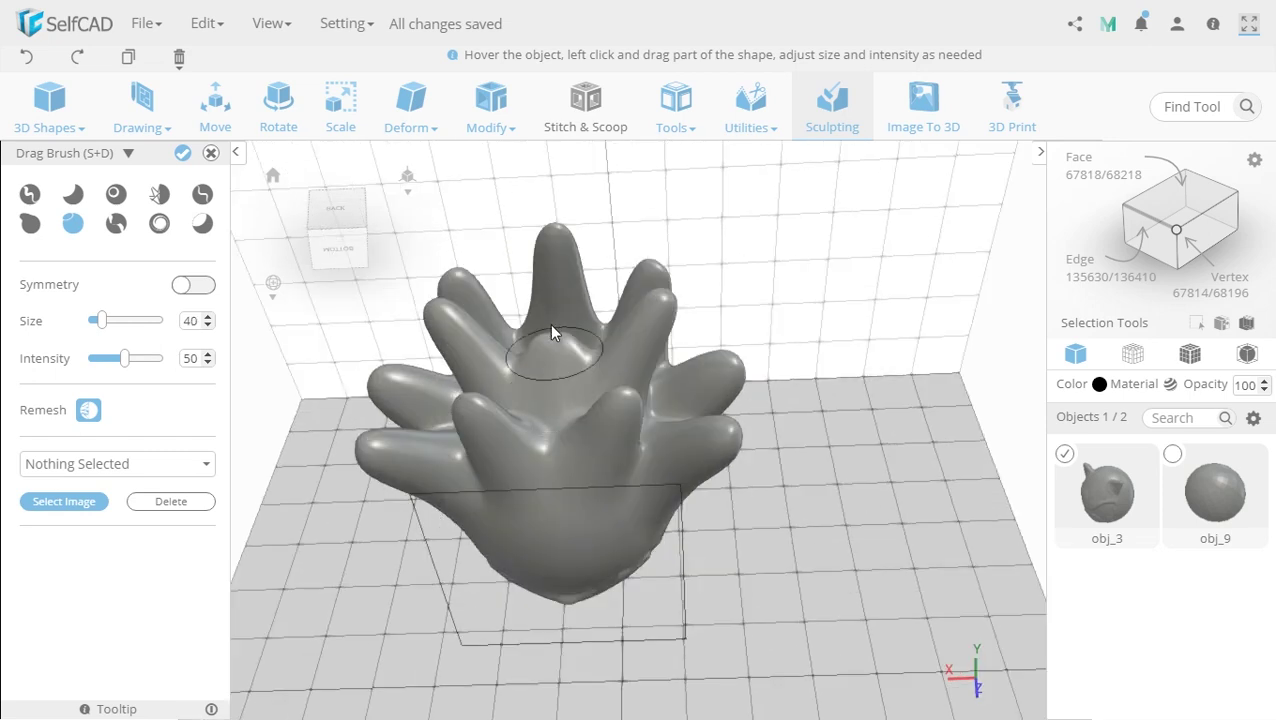
mouse_move(584, 370)
left_mouse_down()
mouse_move(686, 683)
mouse_move(740, 612)
mouse_move(770, 618)
mouse_move(829, 581)
mouse_move(746, 524)
mouse_move(749, 584)
mouse_move(695, 560)
mouse_move(760, 570)
mouse_move(658, 527)
mouse_move(649, 553)
mouse_move(750, 603)
mouse_move(846, 615)
mouse_move(880, 555)
mouse_move(527, 524)
mouse_move(785, 567)
mouse_move(920, 541)
mouse_move(1003, 621)
mouse_move(338, 398)
left_mouse_up()
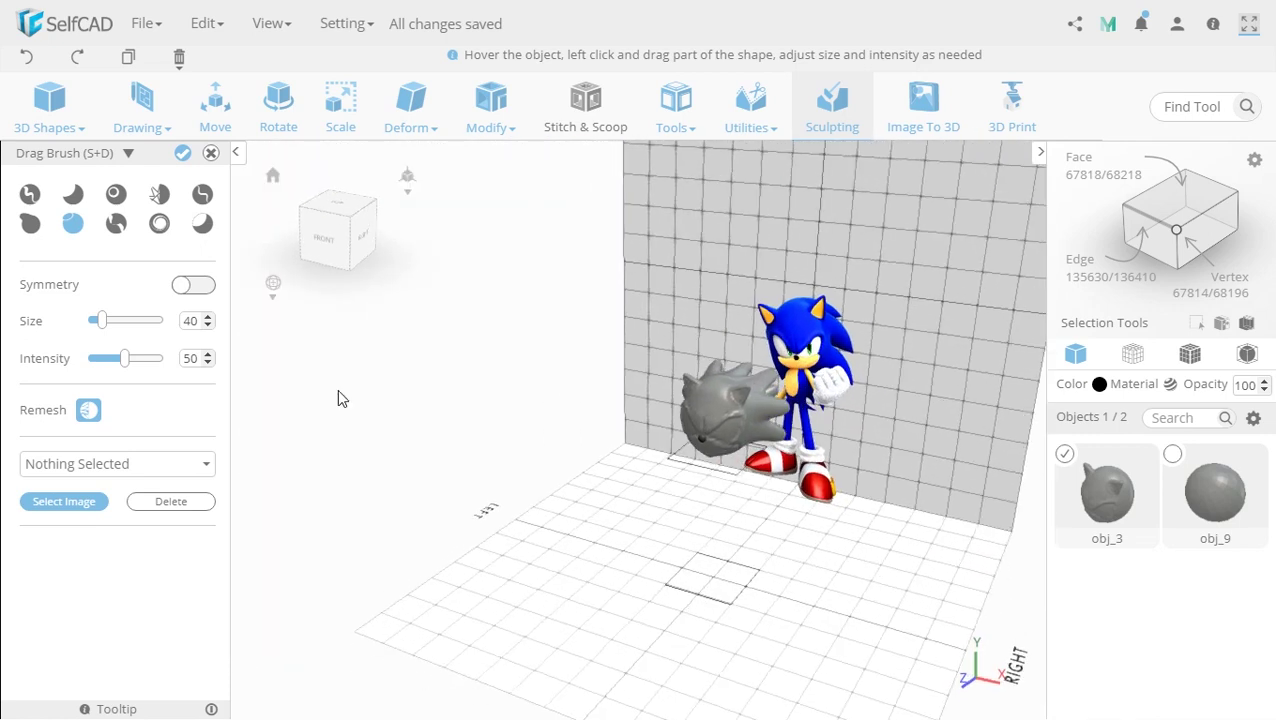
Step: Switch to the Move Brush with X symmetry at size 25 and taper the tips of the lowest side quill pair
left_click(30, 223)
left_click_drag(568, 516, 629, 528)
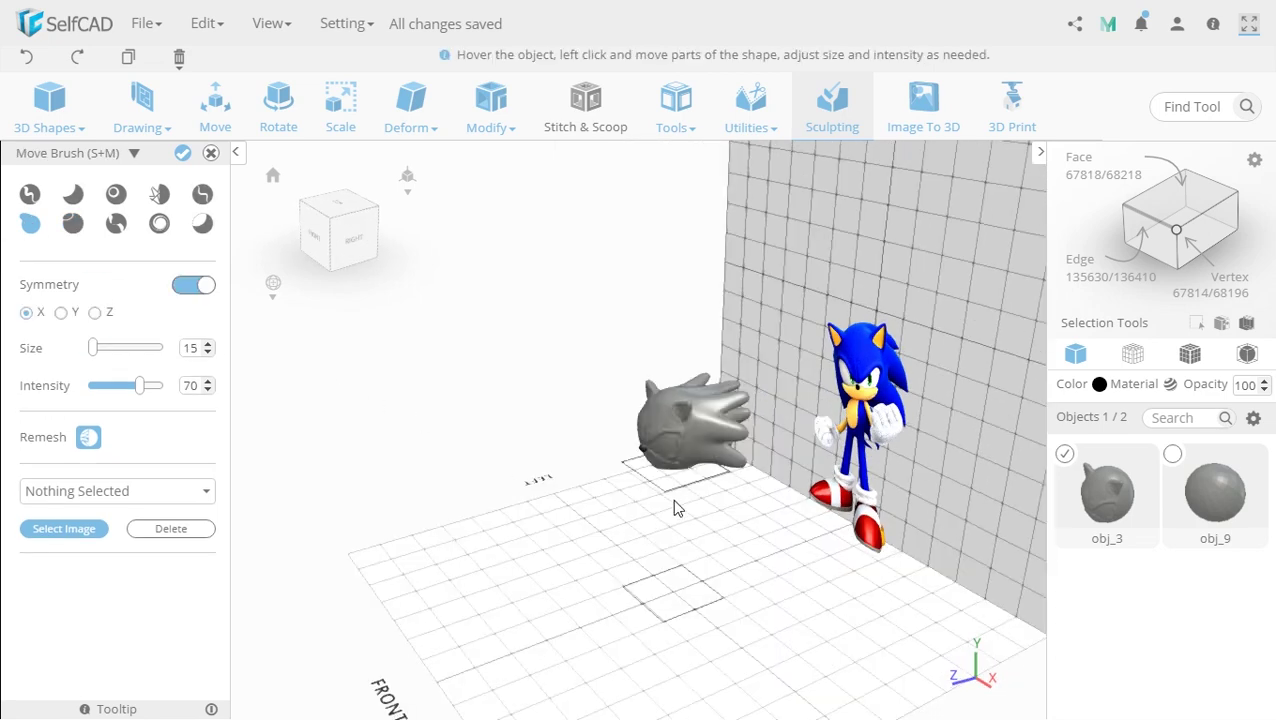
scroll(710, 497, "up", 10)
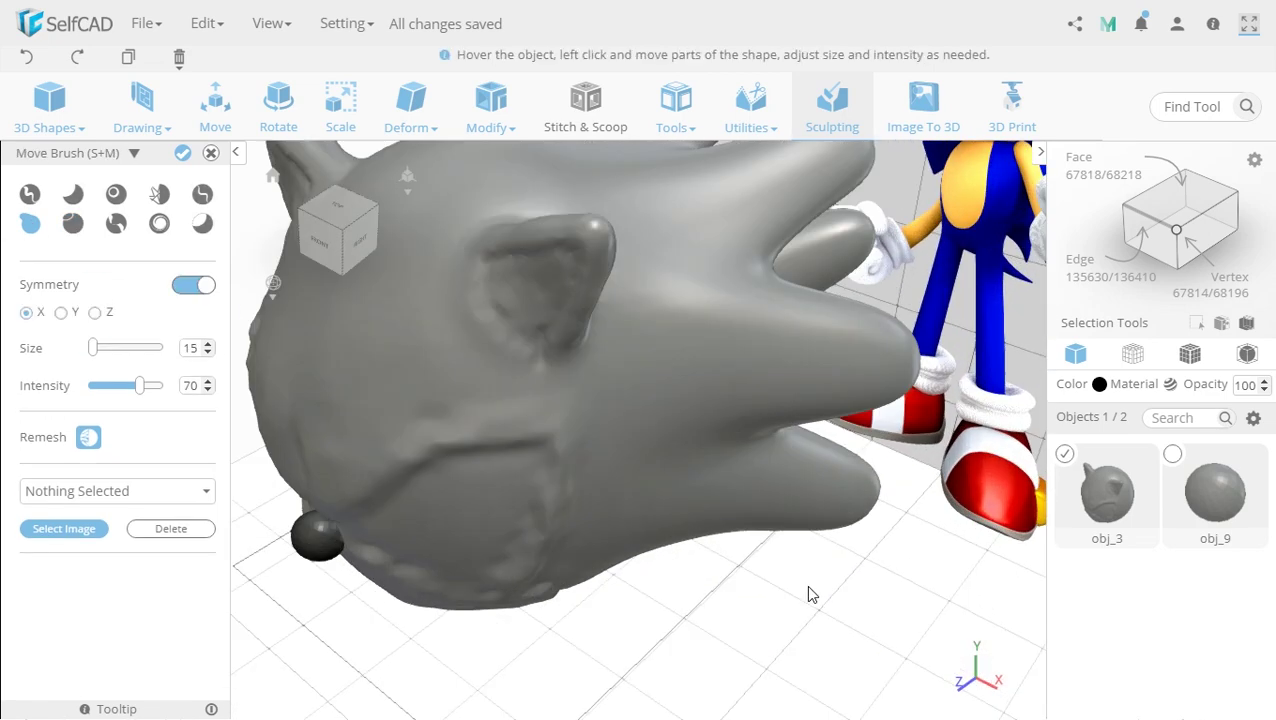
right_click_drag(811, 594, 659, 462)
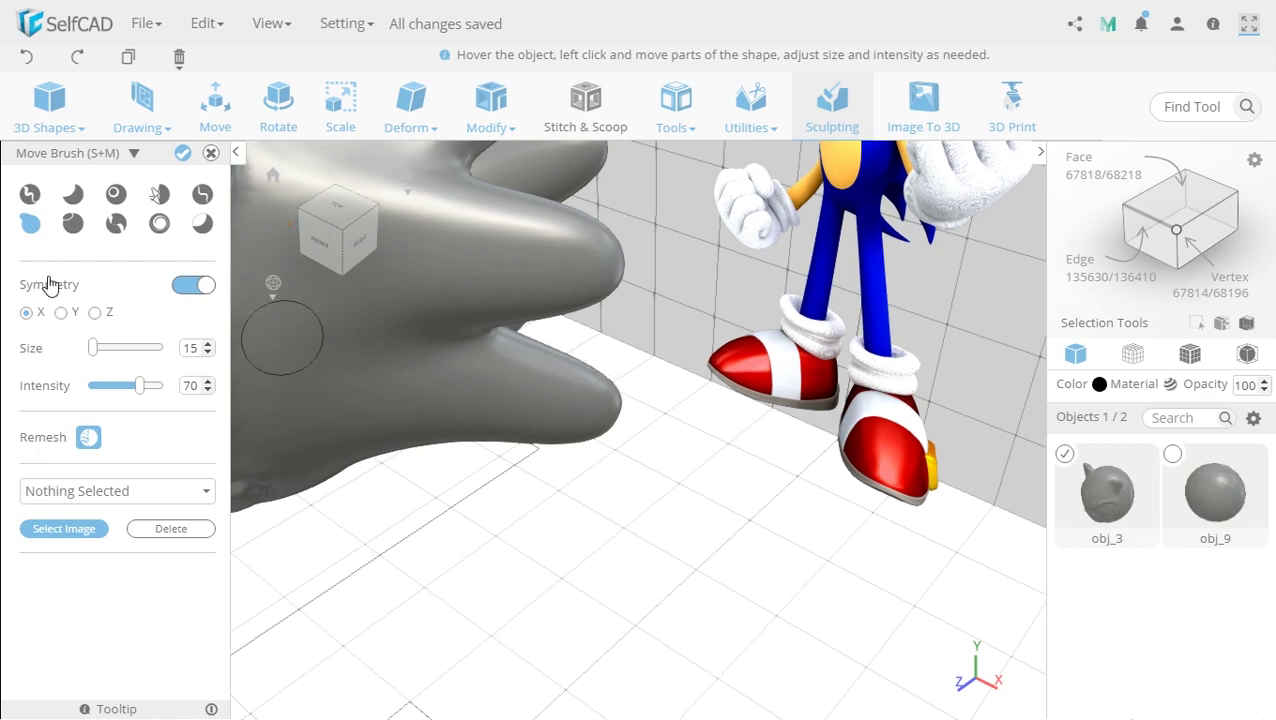
type("25")
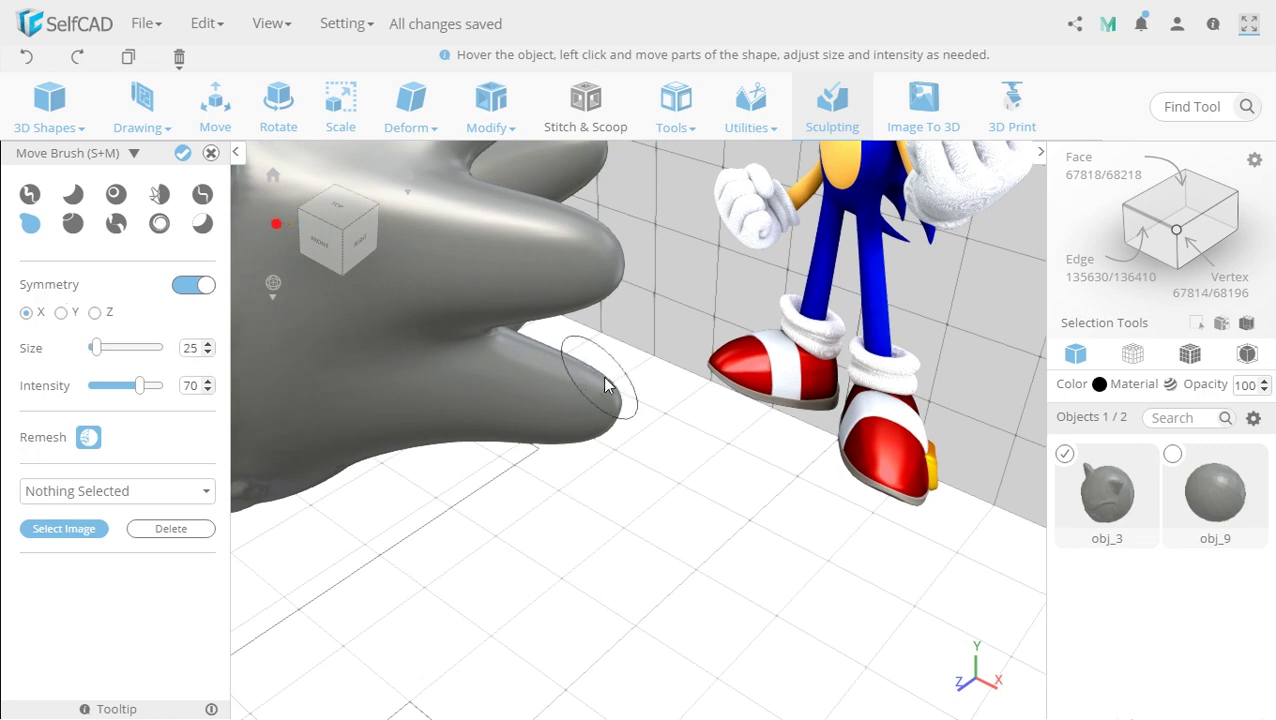
right_click_drag(638, 532, 584, 356)
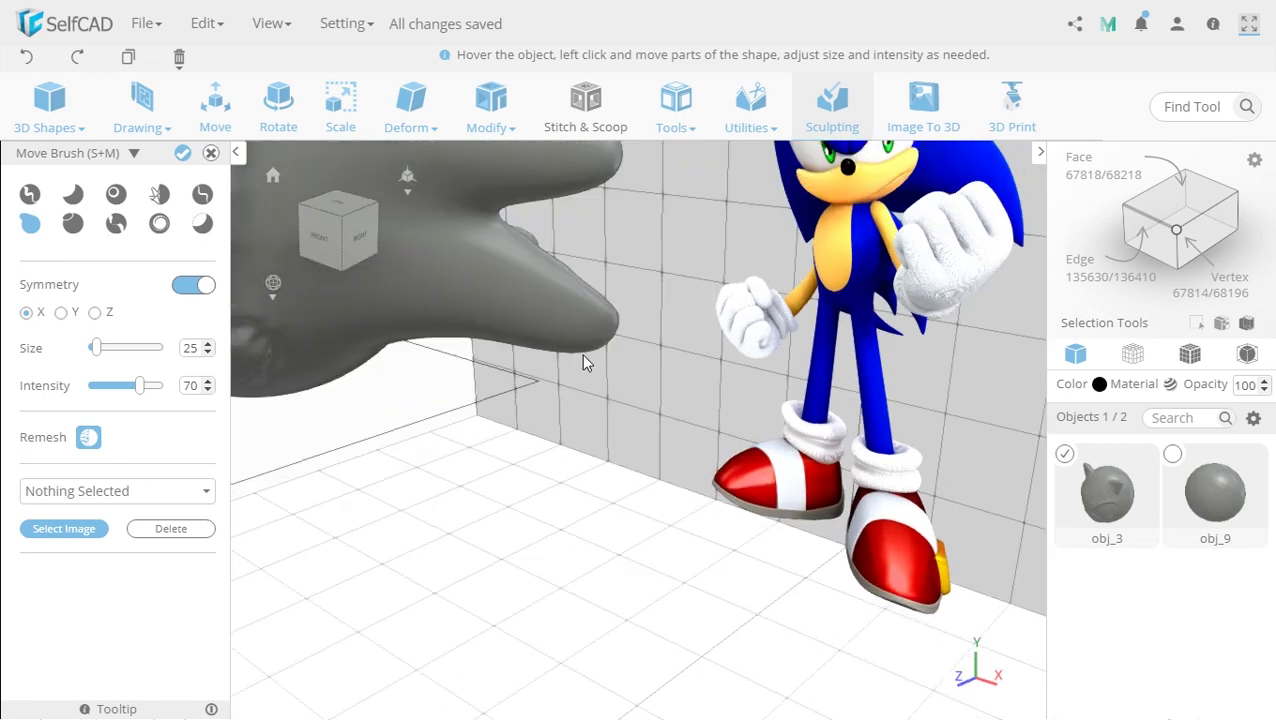
right_click_drag(602, 441, 574, 432)
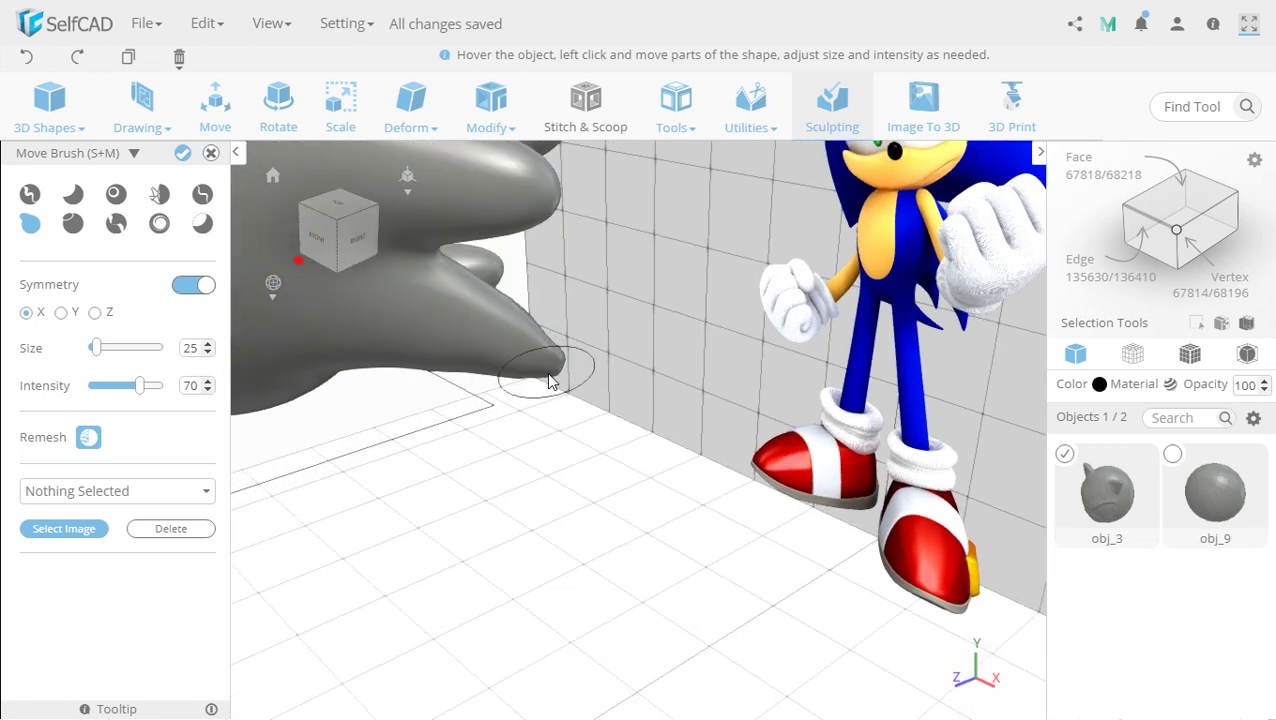
mouse_move(561, 356)
right_mouse_down()
mouse_move(550, 493)
mouse_move(435, 576)
mouse_move(535, 461)
right_mouse_up()
left_click_drag(495, 437, 485, 464)
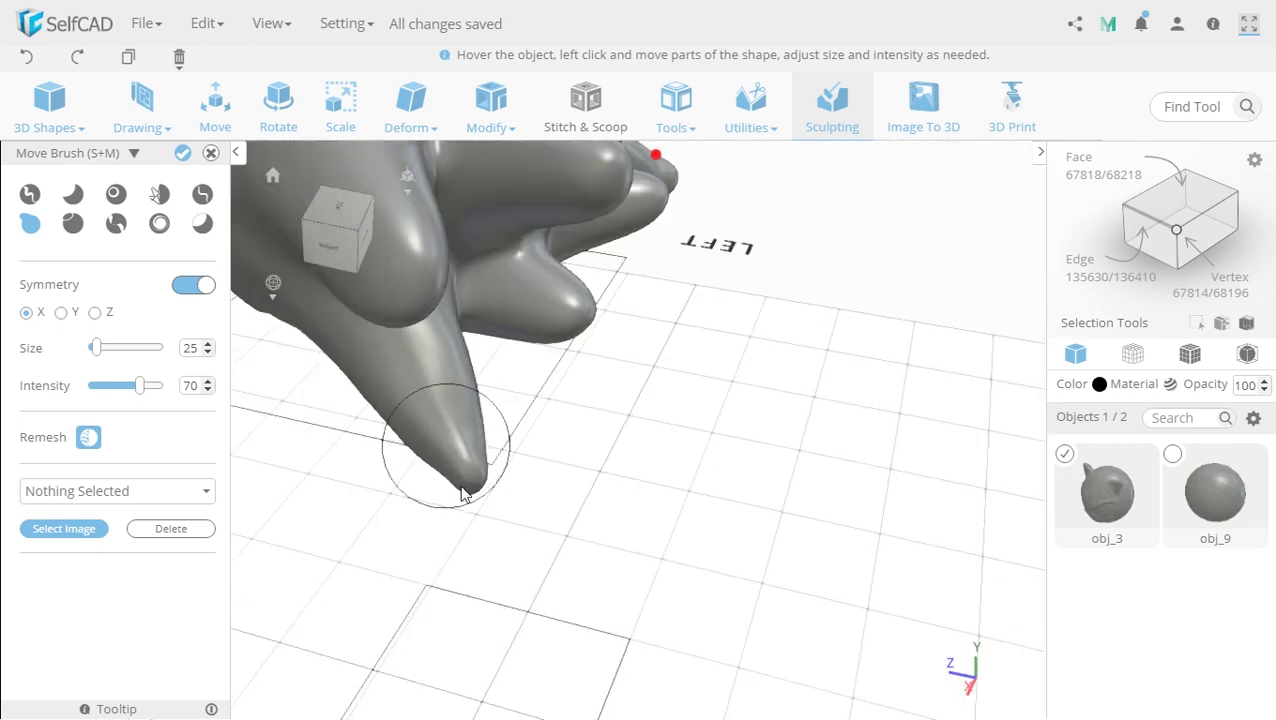
mouse_move(502, 545)
right_mouse_down()
mouse_move(580, 562)
mouse_move(473, 436)
mouse_move(469, 463)
mouse_move(490, 492)
right_mouse_up()
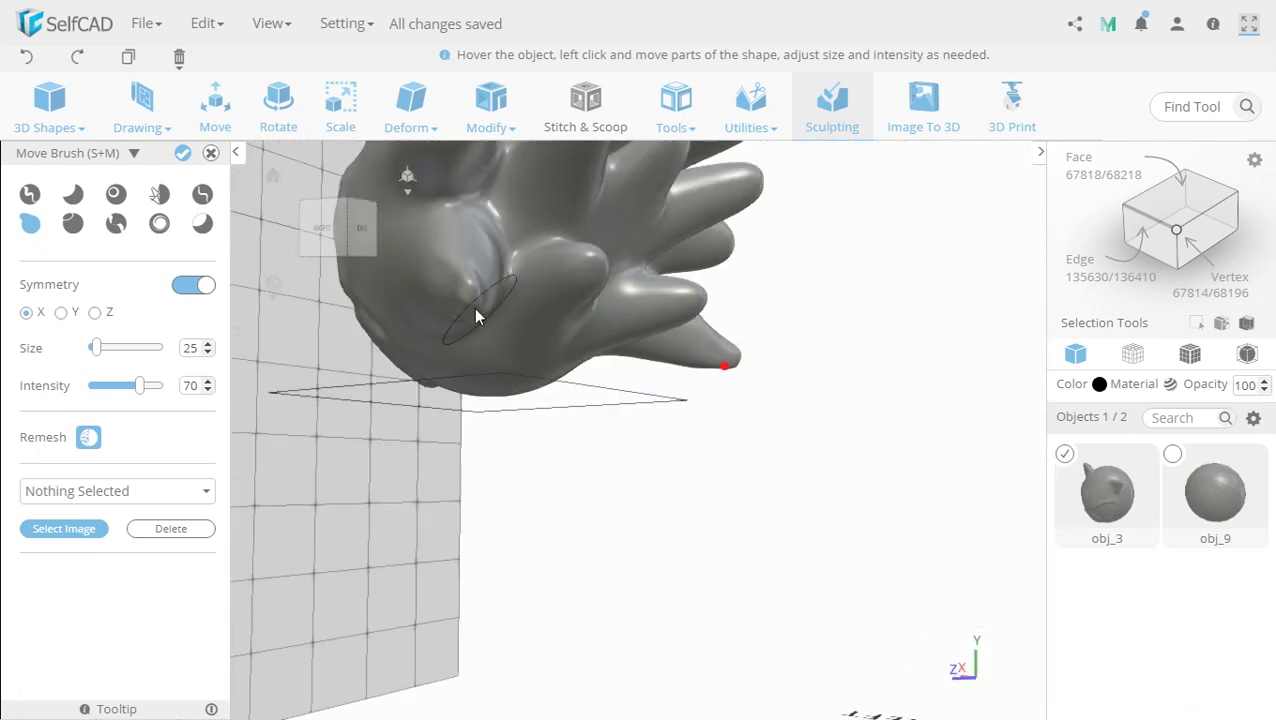
Step: Taper the tips of the side quill pair just above the lowest one with the Move Brush
scroll(632, 570, "down", 4)
mouse_move(632, 570)
right_mouse_down()
mouse_move(645, 613)
mouse_move(690, 606)
right_mouse_up()
scroll(740, 510, "up", 4)
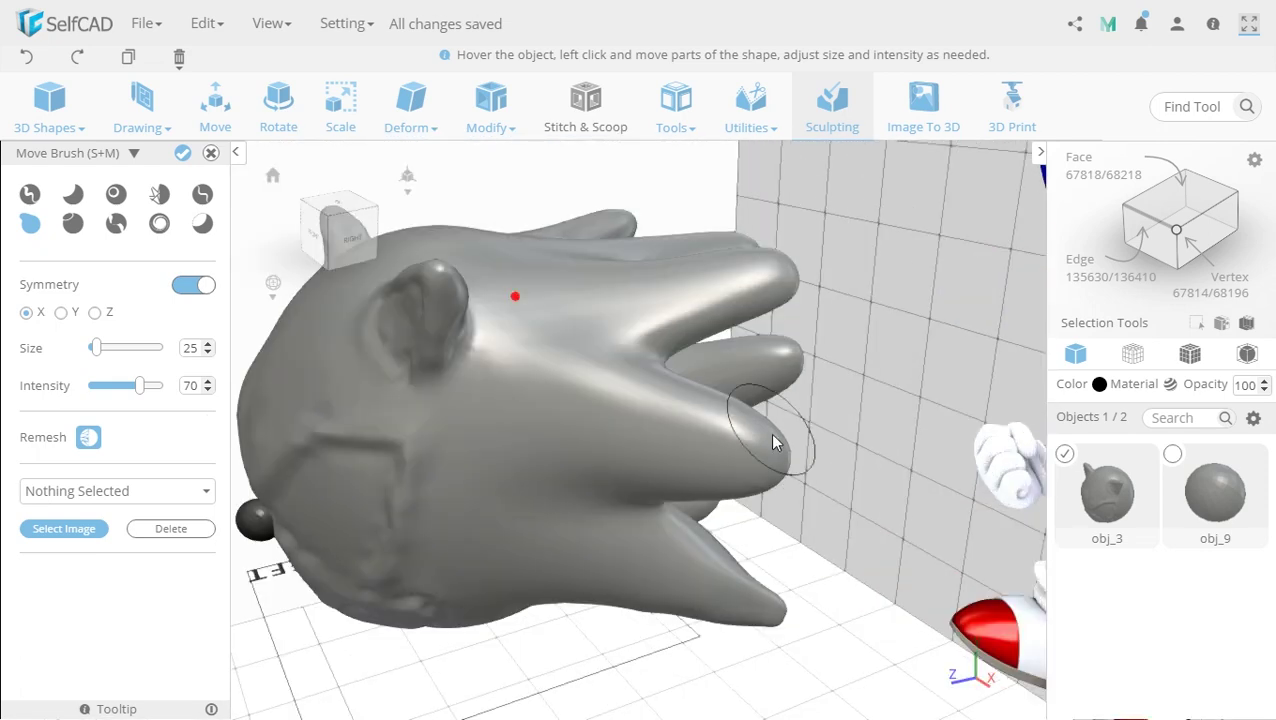
right_click_drag(752, 420, 777, 380)
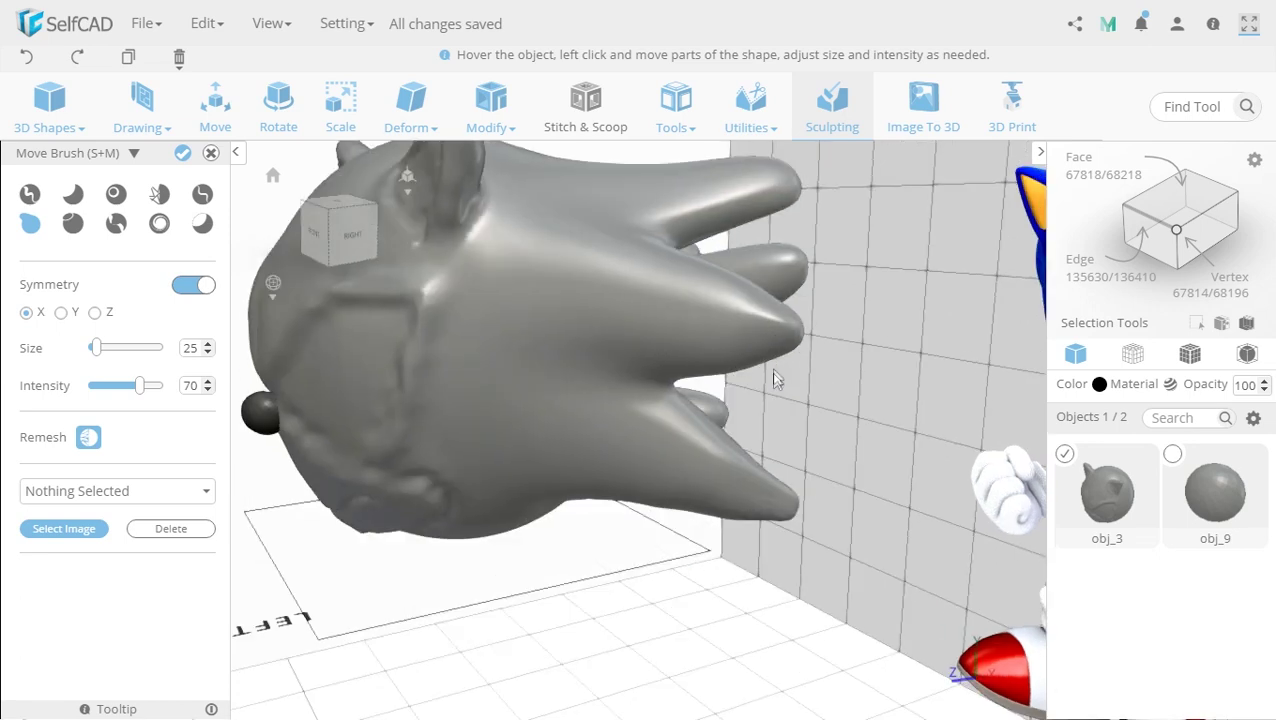
right_click_drag(838, 470, 507, 538)
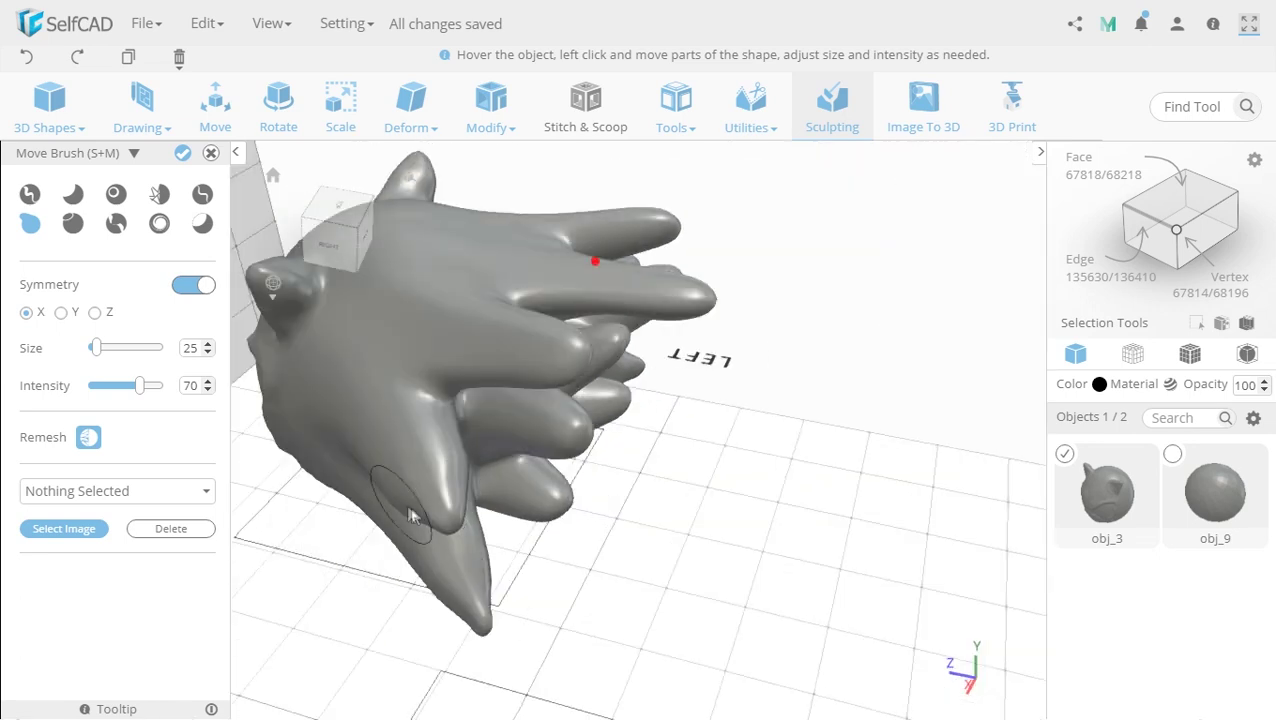
right_click_drag(701, 600, 1000, 560)
scroll(720, 398, "up", 5)
left_click_drag(796, 531, 835, 496)
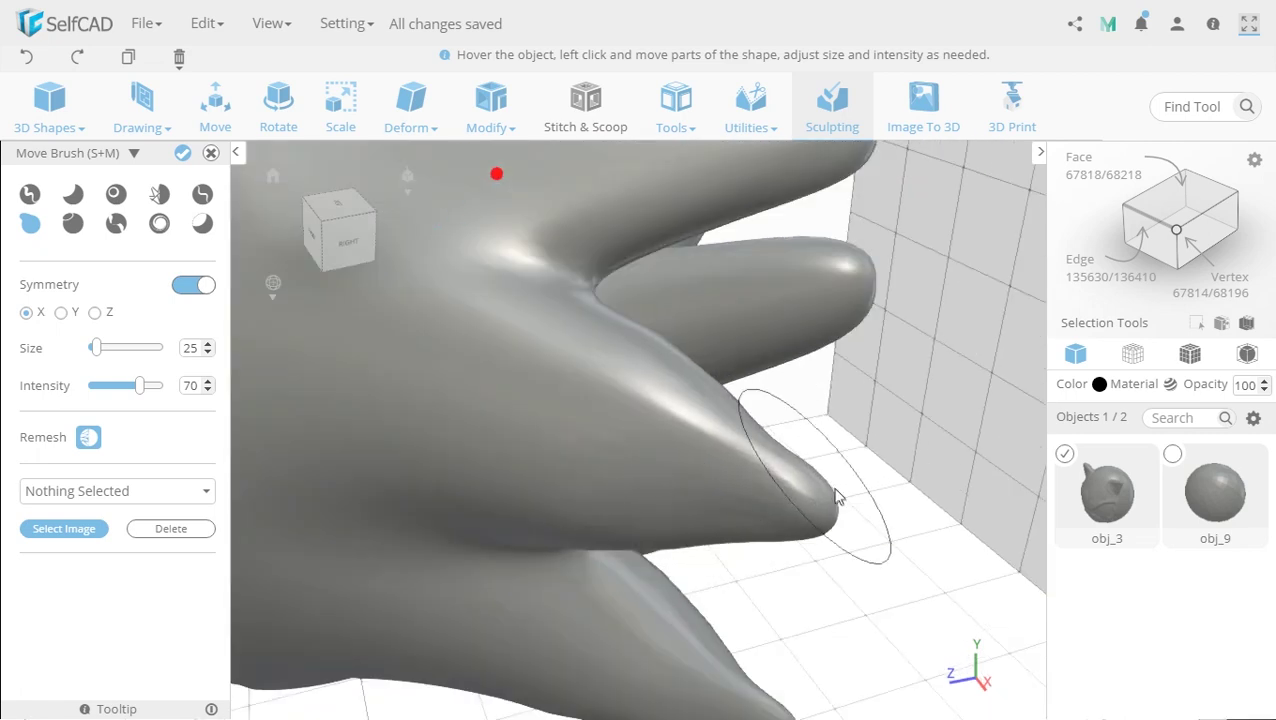
scroll(835, 496, "down", 5)
Step: Narrow the tip of the central top quill from above with the Move Brush
mouse_move(835, 496)
right_mouse_down()
mouse_move(889, 554)
mouse_move(860, 386)
right_mouse_up()
scroll(855, 470, "up", 4)
right_click_drag(850, 497, 845, 580)
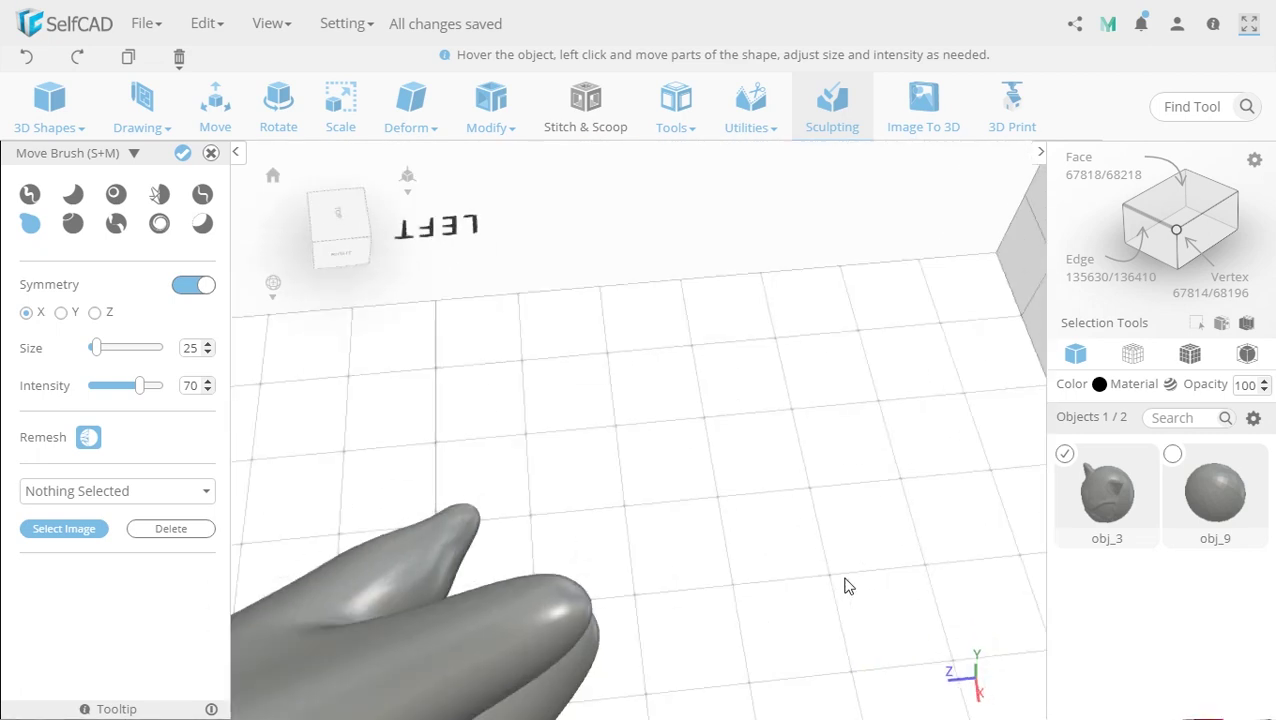
middle_click_drag(845, 580, 846, 450)
left_click_drag(785, 481, 801, 491)
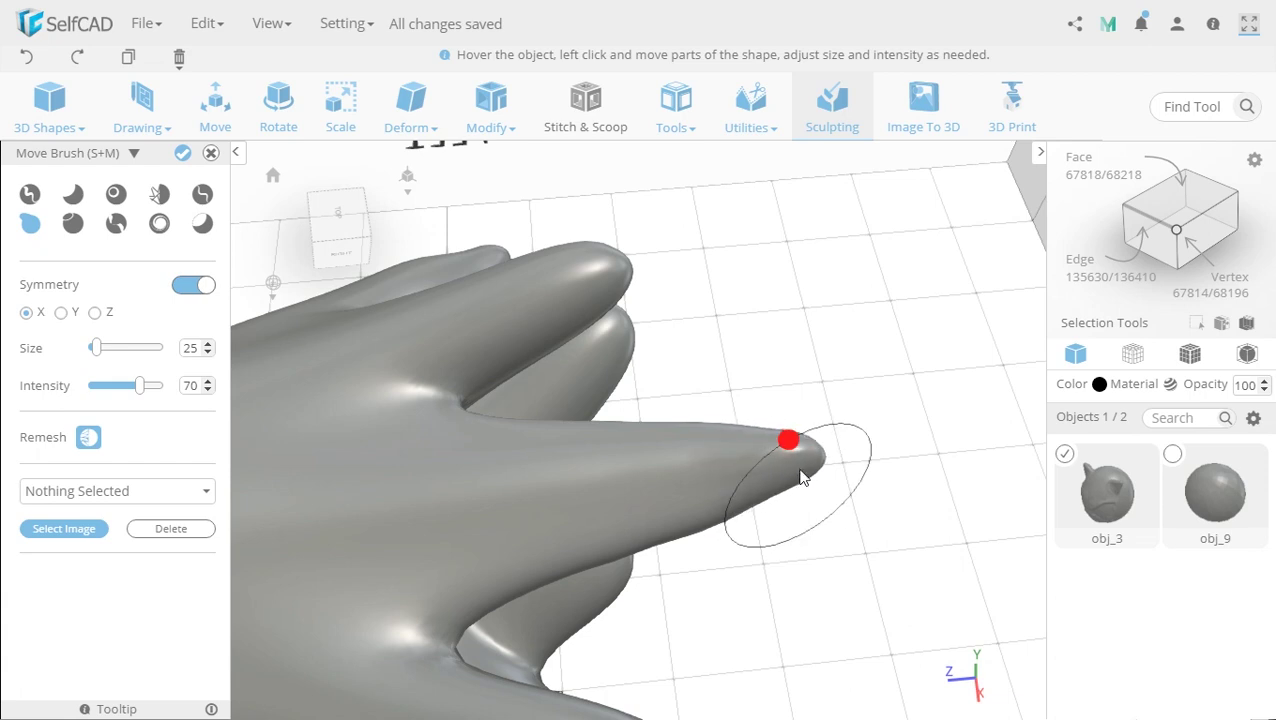
scroll(840, 530, "down", 5)
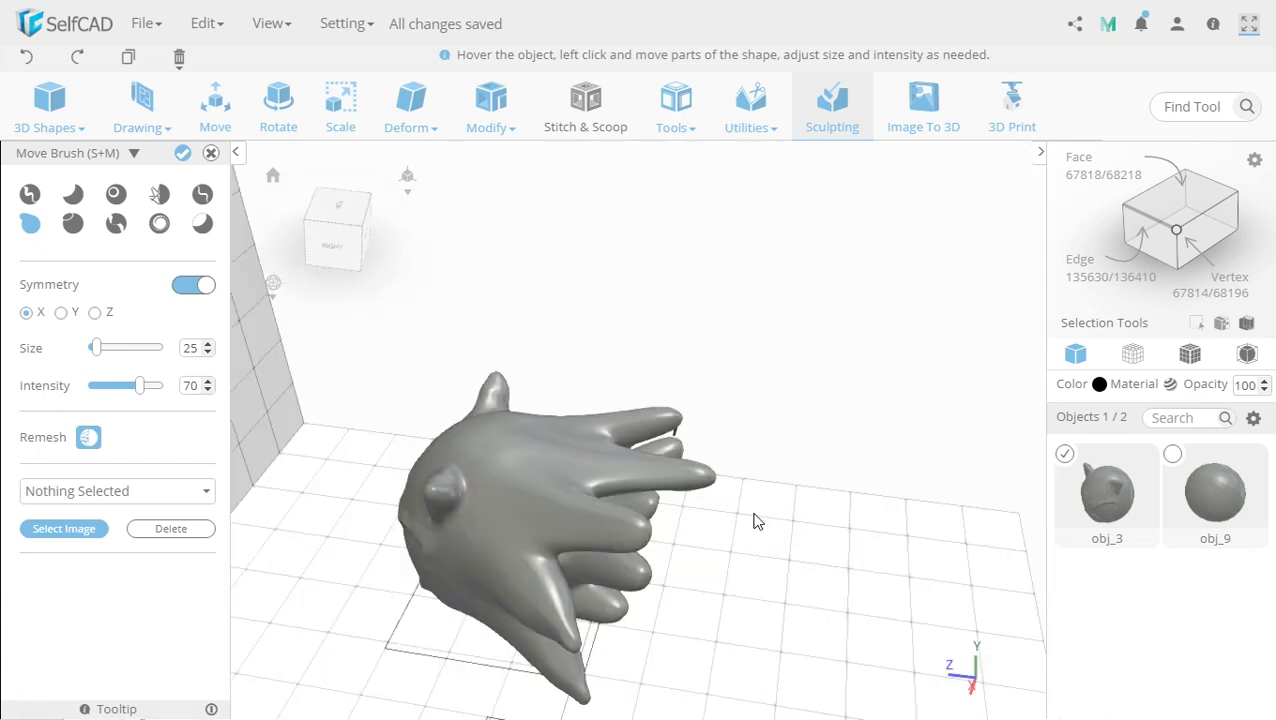
Step: Raise the Move Brush size to 30 and shape the underside of the central top quill's tip upward
scroll(757, 521, "up", 5)
left_click_drag(700, 332, 698, 316)
left_click(208, 344)
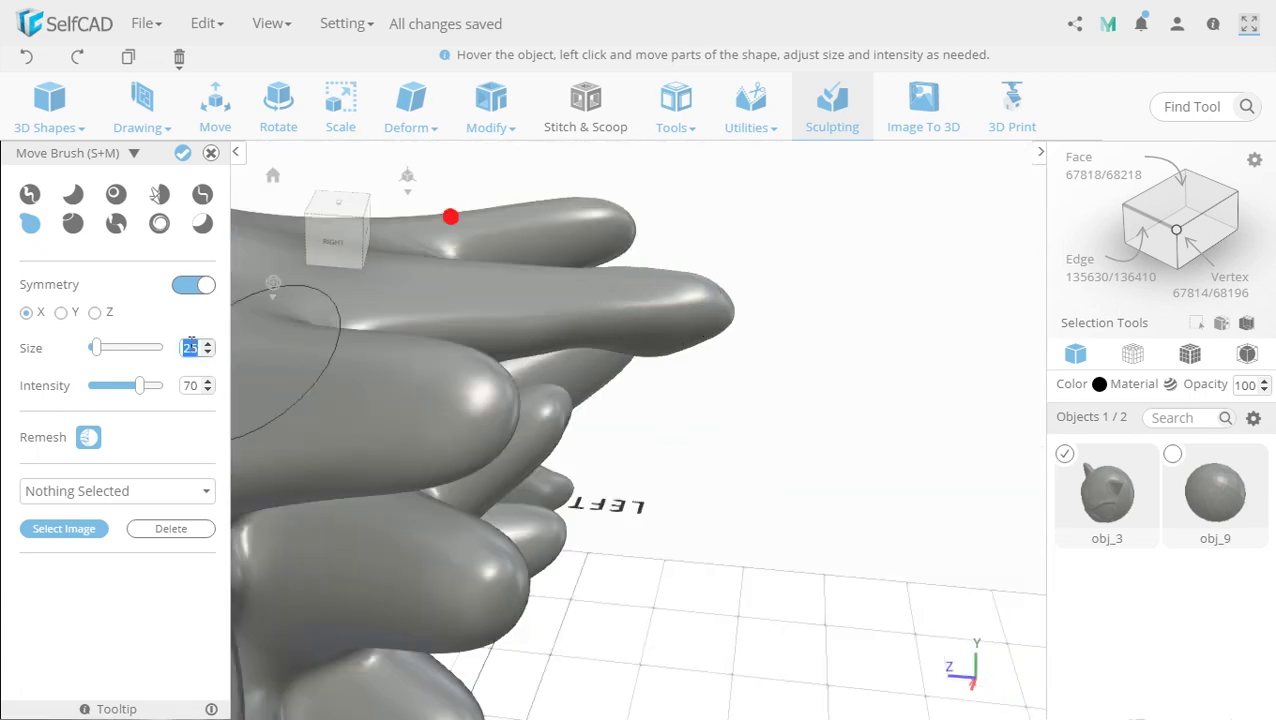
left_click_drag(651, 353, 649, 333)
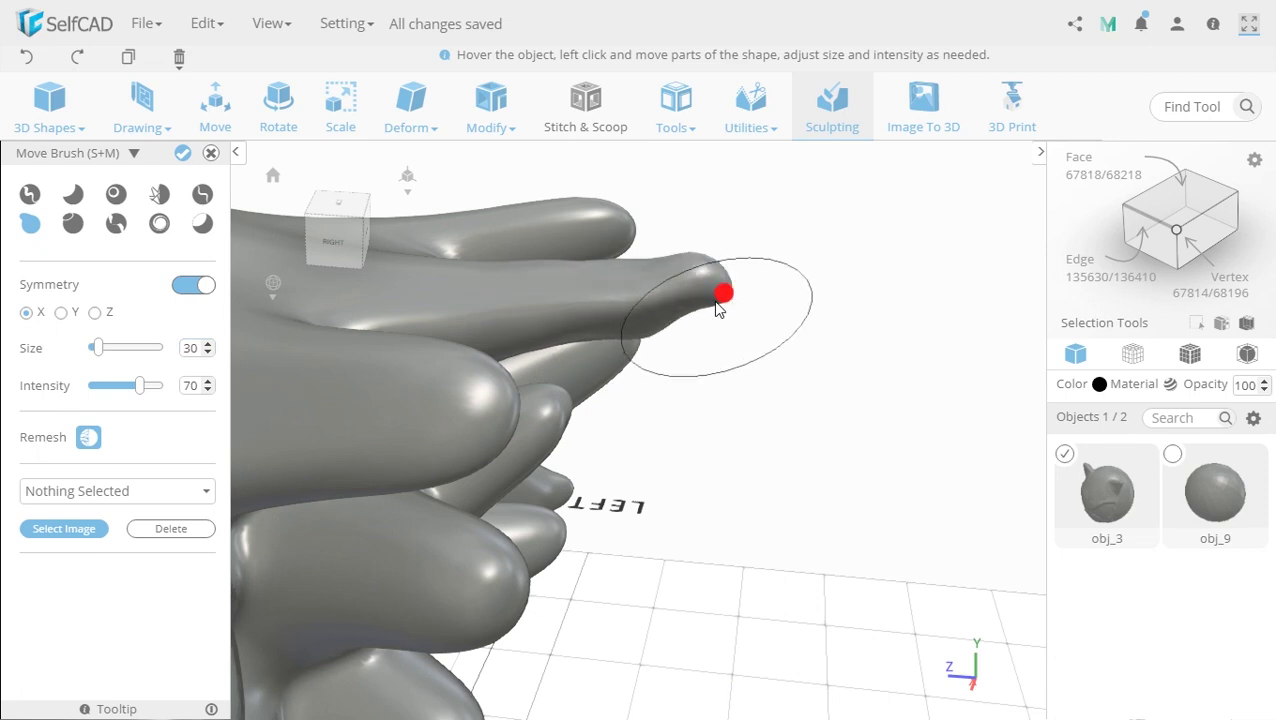
scroll(712, 376, "down", 5)
Step: Turn symmetry off and examine the quill tips from above, behind and the side of the head
scroll(688, 601, "up", 4)
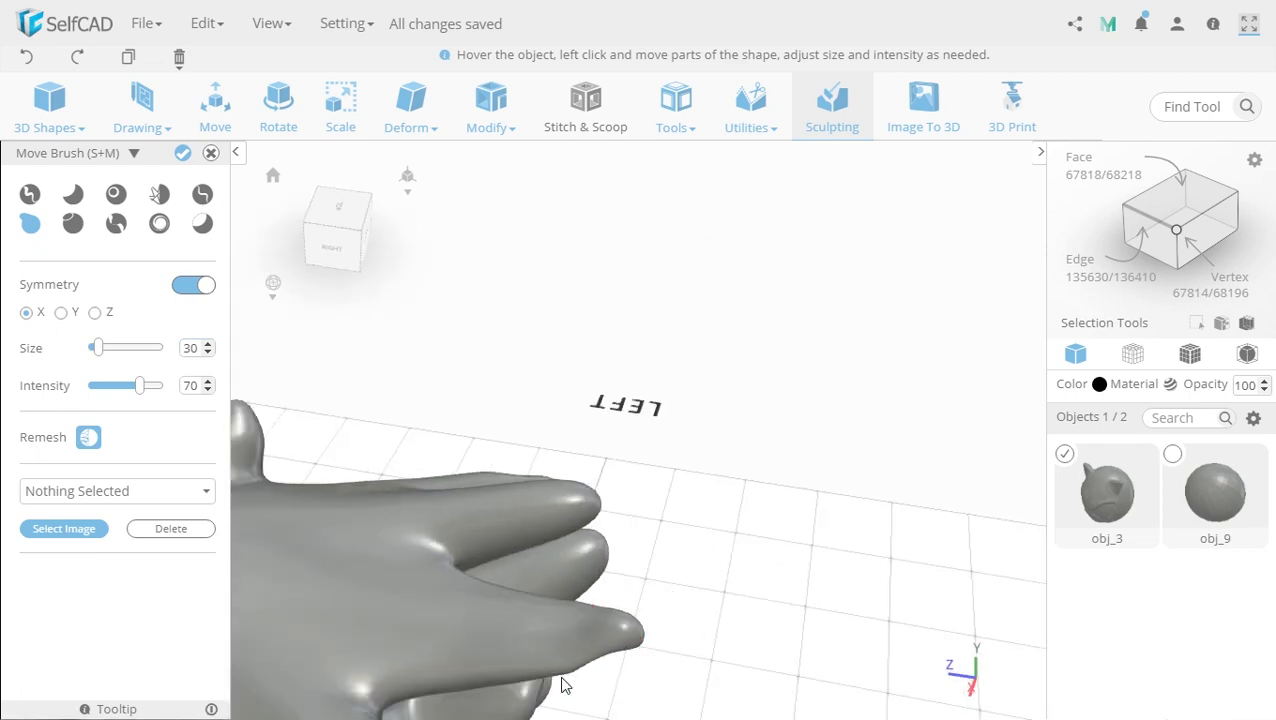
right_click_drag(700, 660, 680, 480)
mouse_move(284, 318)
right_mouse_down()
mouse_move(618, 513)
mouse_move(578, 592)
mouse_move(604, 692)
mouse_move(478, 525)
right_mouse_up()
scroll(478, 525, "up", 4)
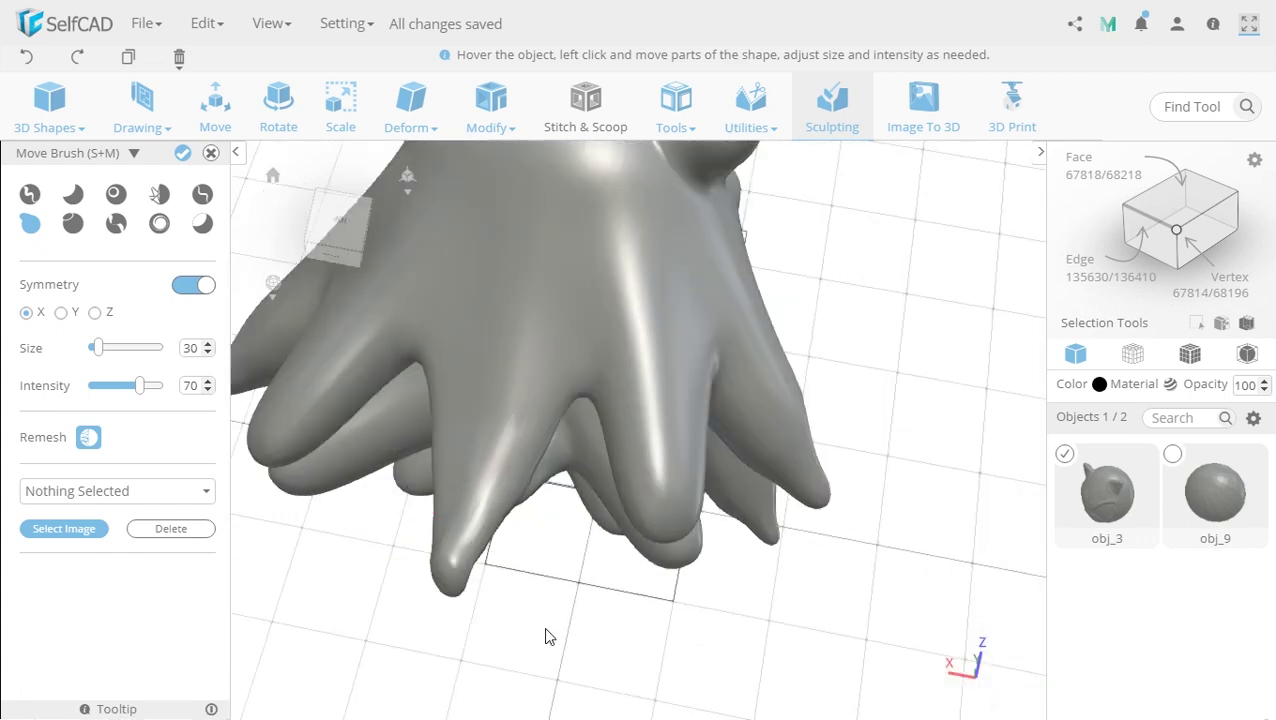
scroll(547, 635, "down", 2)
right_click_drag(615, 575, 575, 635)
left_click(193, 285)
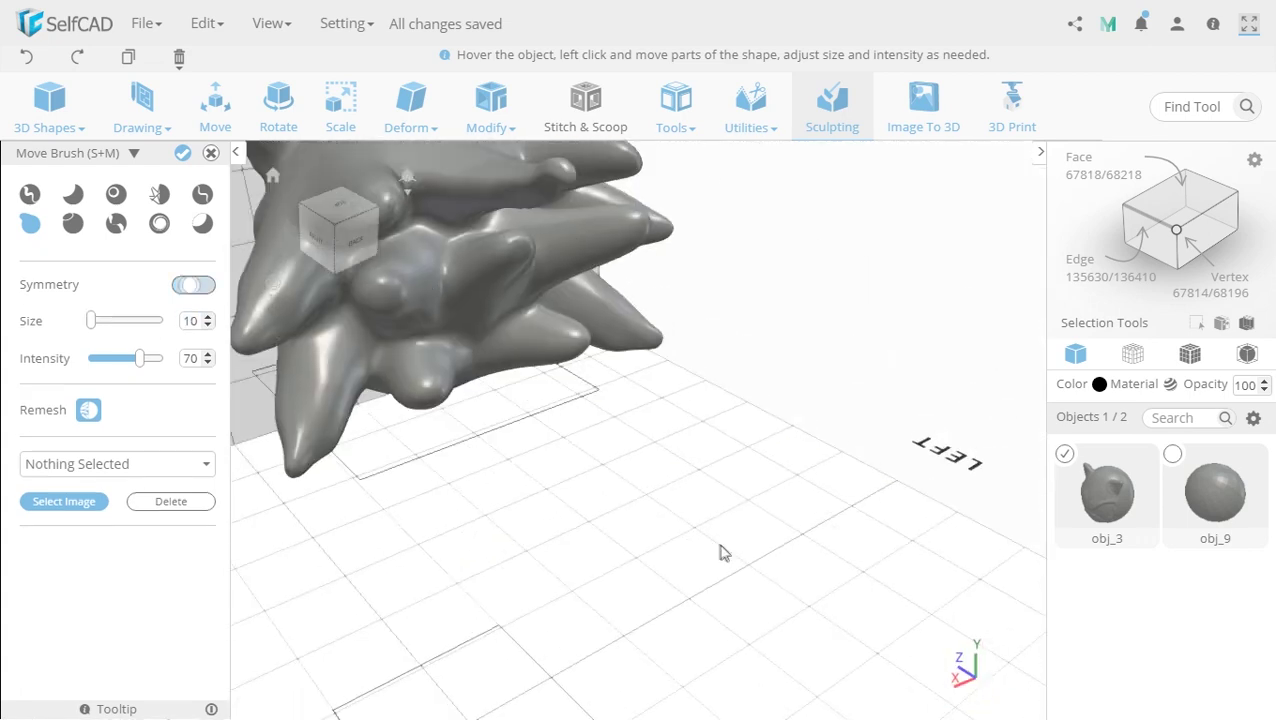
right_click_drag(723, 553, 715, 630)
scroll(562, 347, "up", 5)
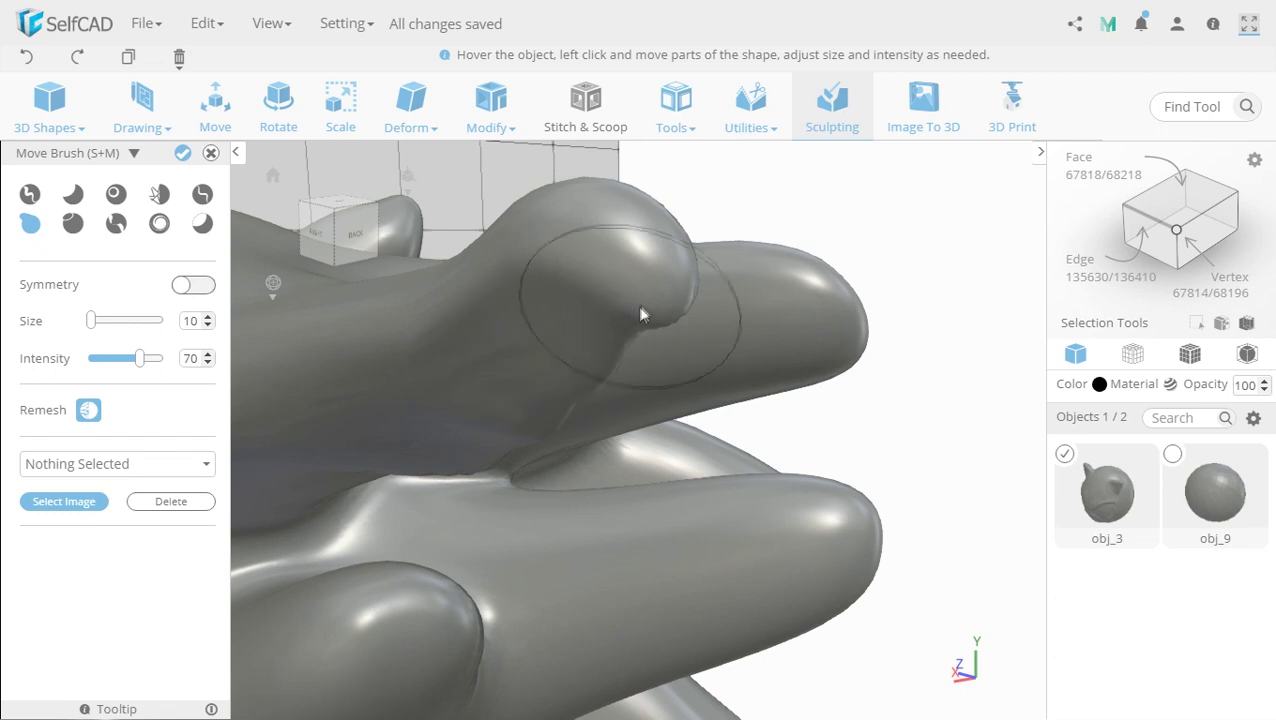
scroll(606, 352, "down", 5)
right_click_drag(900, 606, 978, 604)
scroll(914, 441, "up", 5)
scroll(916, 441, "down", 3)
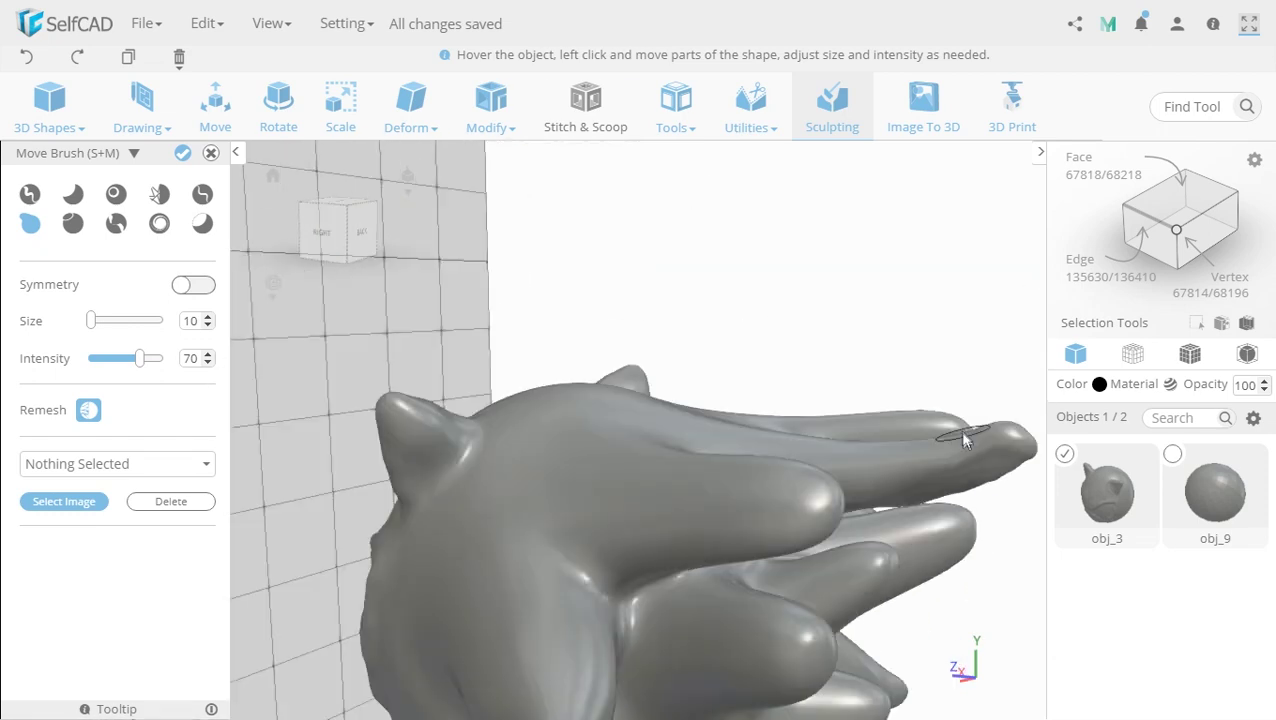
scroll(953, 470, "down", 3)
right_click_drag(944, 560, 968, 582)
scroll(800, 577, "down", 3)
Step: Turn symmetry back on, set the Move Brush size to 25 and taper the upper quill pair beside the central top quill
left_click(193, 285)
double_click(189, 348)
type("20")
right_click_drag(560, 575, 572, 600)
scroll(704, 332, "up", 5)
right_click_drag(868, 488, 829, 541)
scroll(829, 541, "up", 5)
double_click(189, 348)
type("25")
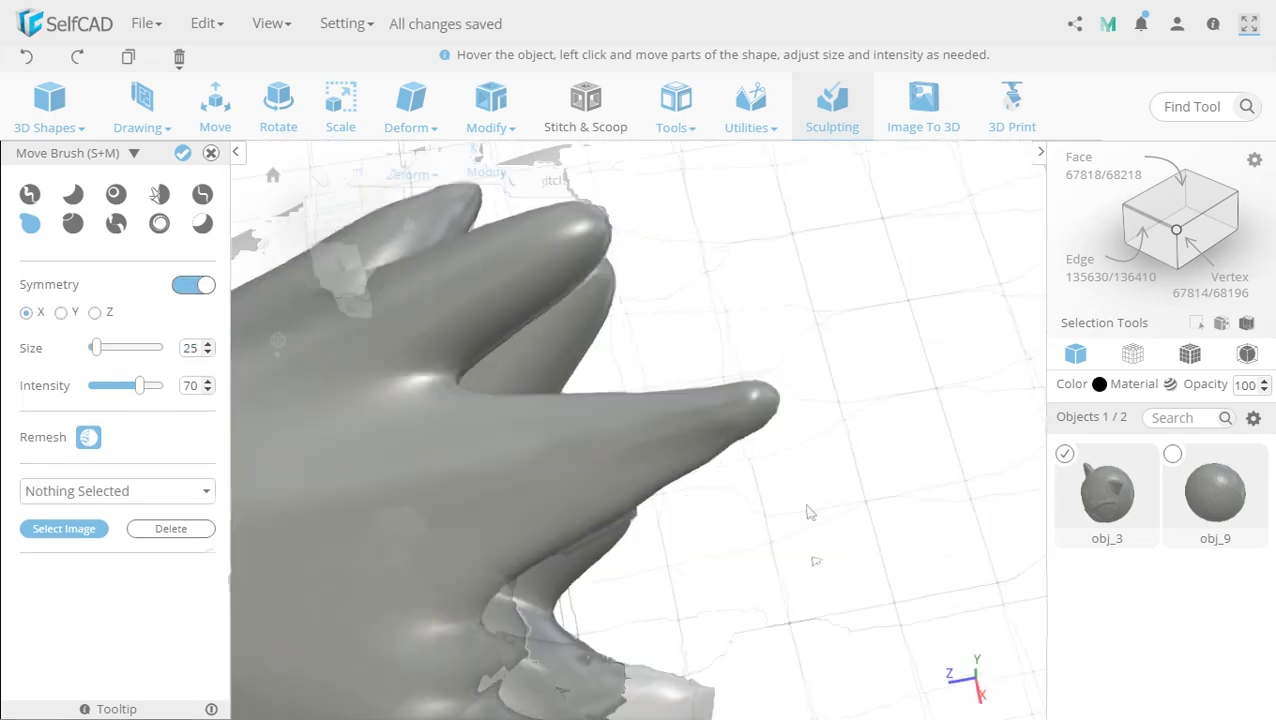
right_click_drag(810, 512, 686, 489)
left_click_drag(686, 489, 683, 611)
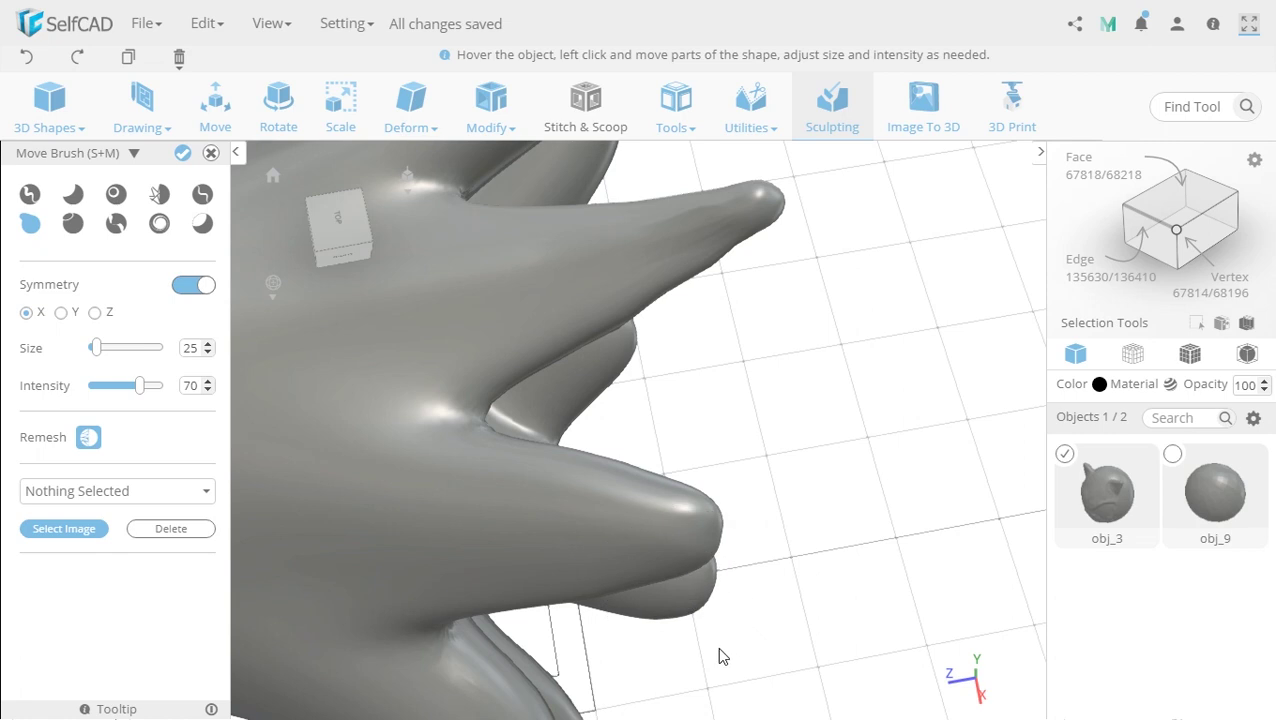
left_click_drag(688, 484, 699, 505)
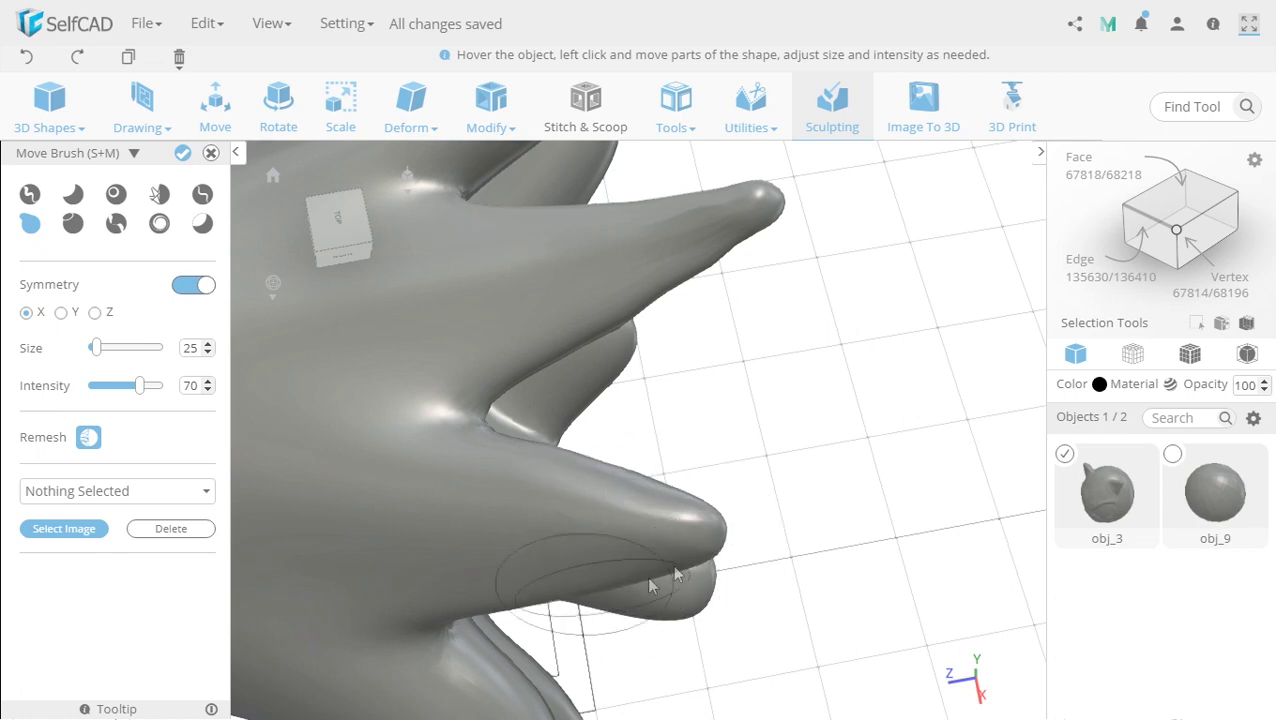
left_click_drag(625, 480, 672, 580)
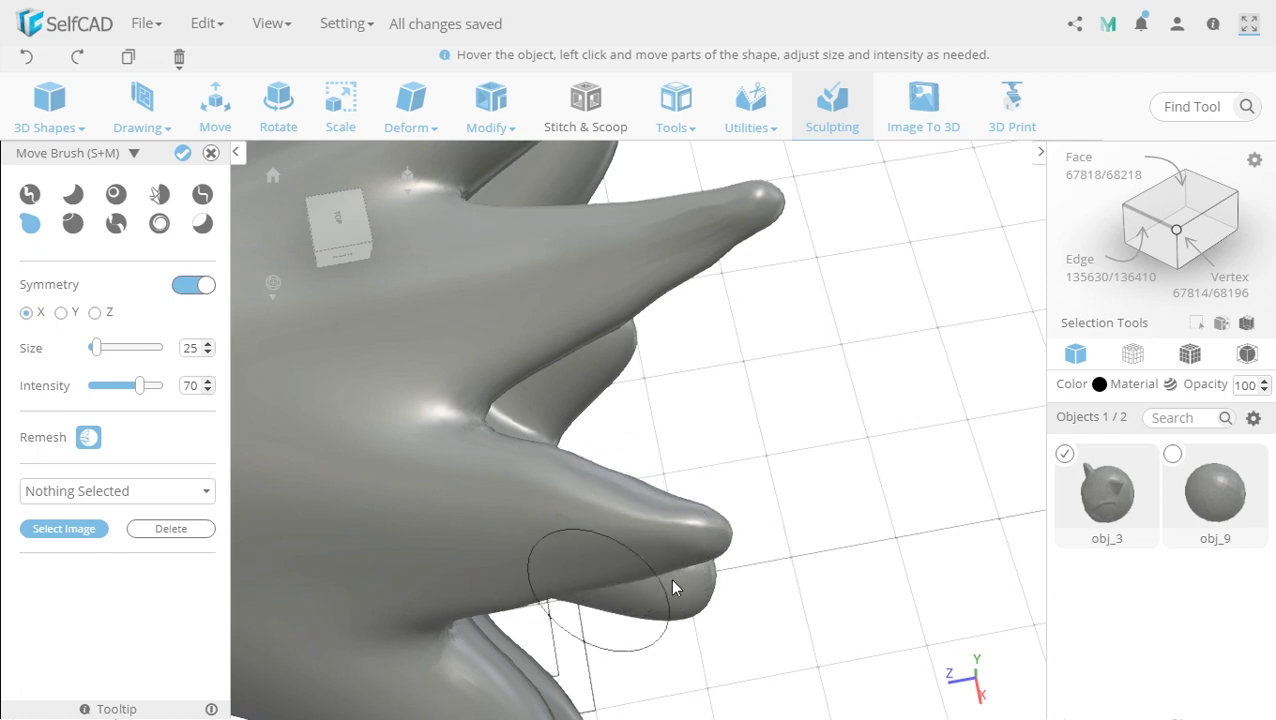
Step: Pull the tips of the lower back quill pair into points with the Move Brush
scroll(756, 560, "down", 5)
right_click_drag(806, 555, 521, 434)
scroll(604, 460, "up", 4)
right_click_drag(602, 457, 664, 500)
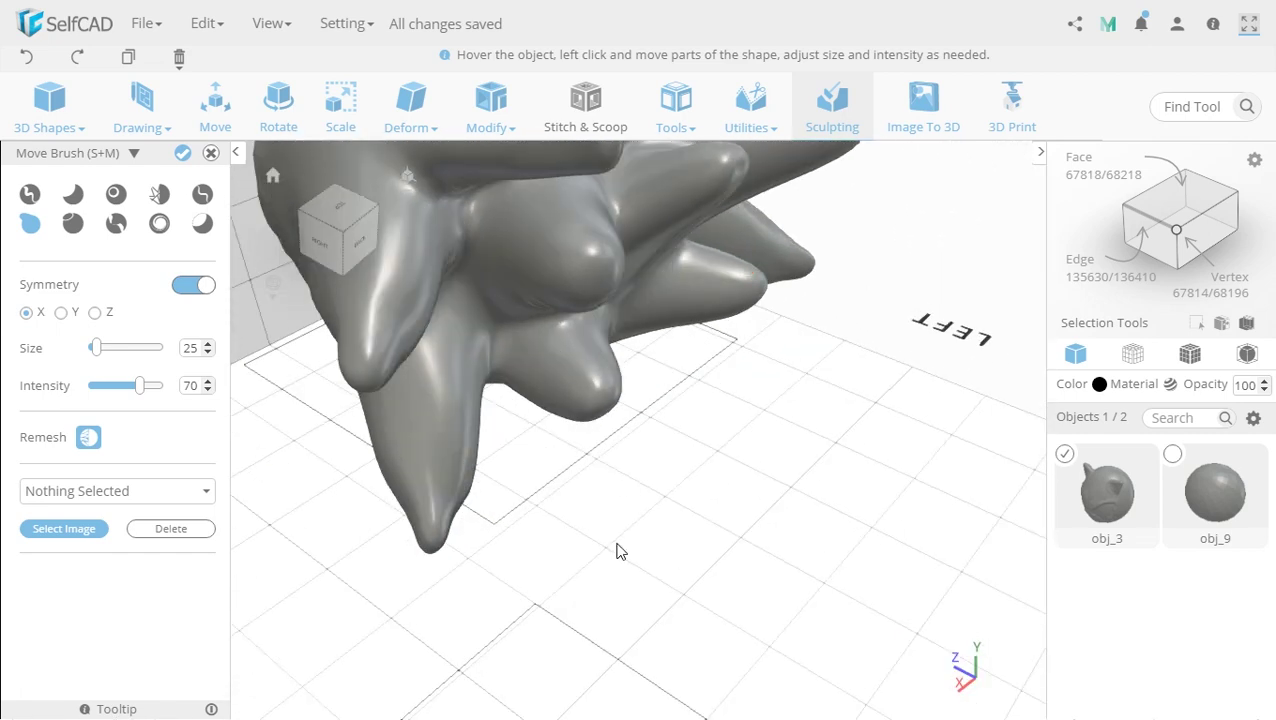
right_click_drag(617, 546, 540, 635)
mouse_move(475, 545)
right_mouse_down()
mouse_move(511, 452)
mouse_move(508, 290)
right_mouse_up()
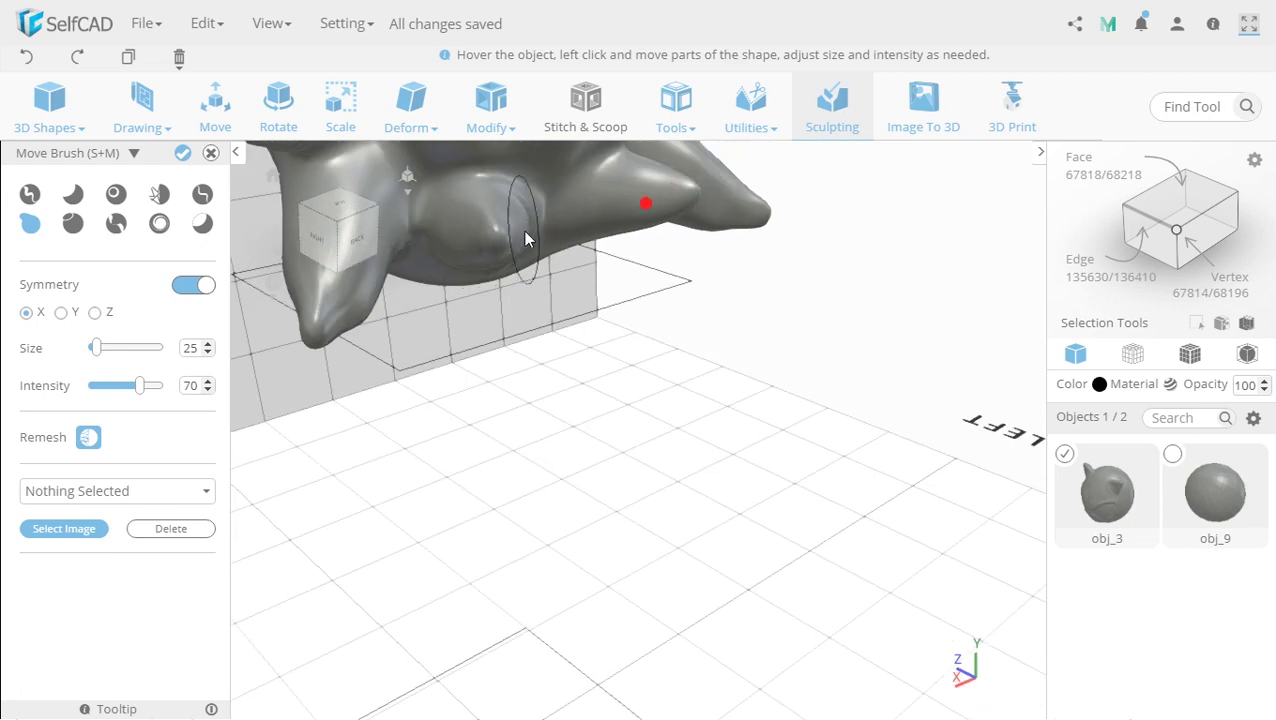
mouse_move(525, 238)
right_mouse_down()
mouse_move(518, 456)
mouse_move(575, 416)
mouse_move(492, 388)
mouse_move(598, 629)
mouse_move(509, 484)
right_mouse_up()
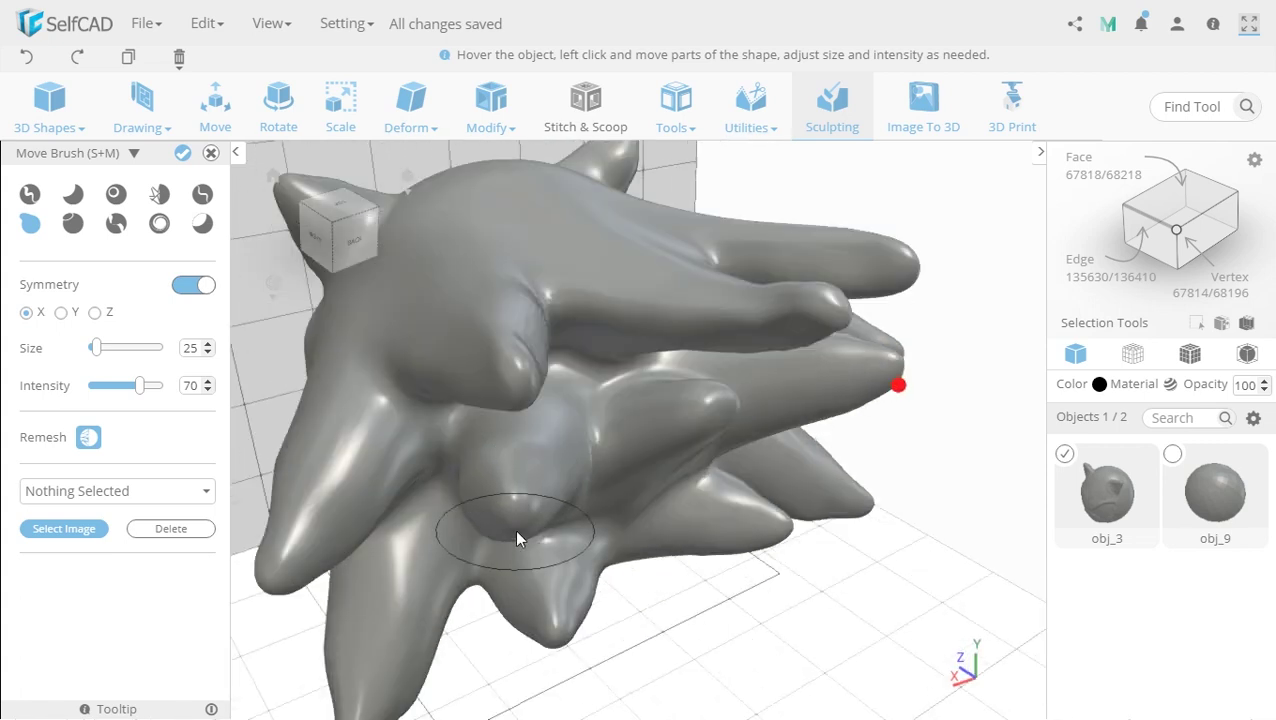
Step: Taper the middle pair of back quills and the central quill between them with the Move Brush
scroll(514, 529, "down", 3)
scroll(422, 340, "up", 5)
scroll(422, 345, "down", 5)
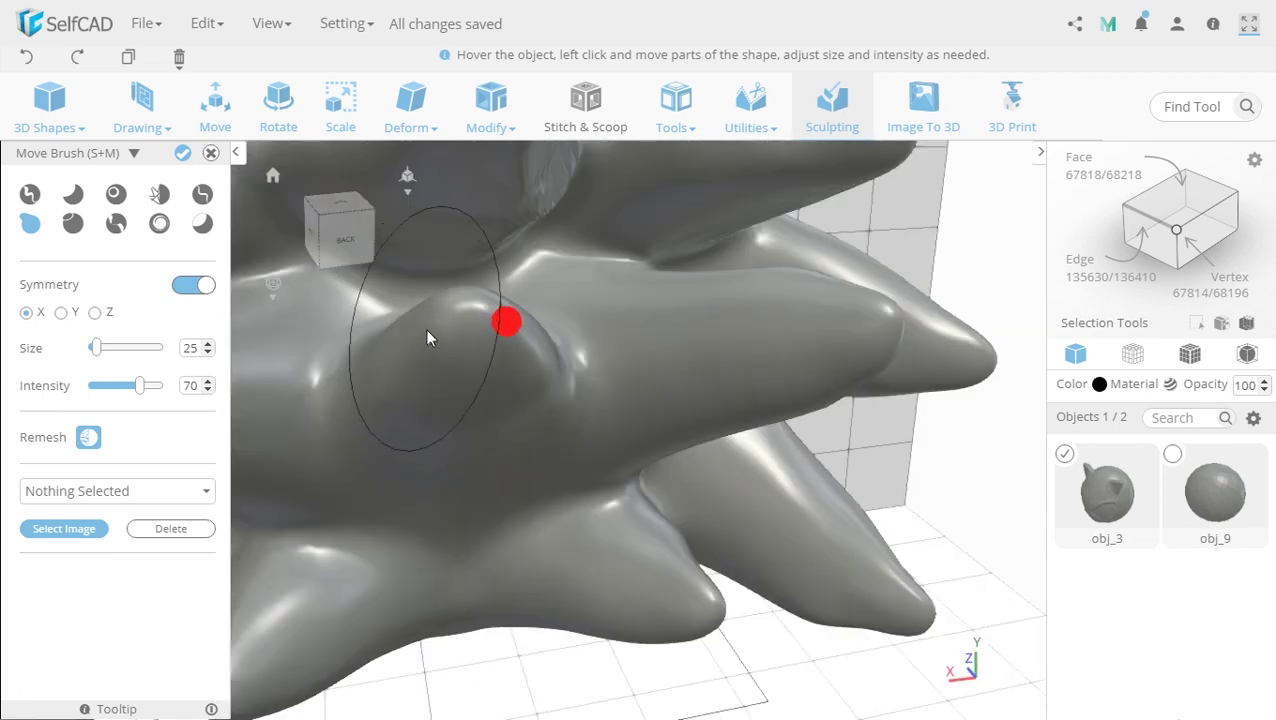
mouse_move(570, 683)
right_mouse_down()
mouse_move(712, 638)
mouse_move(845, 648)
mouse_move(963, 592)
mouse_move(863, 638)
mouse_move(436, 572)
mouse_move(405, 528)
right_mouse_up()
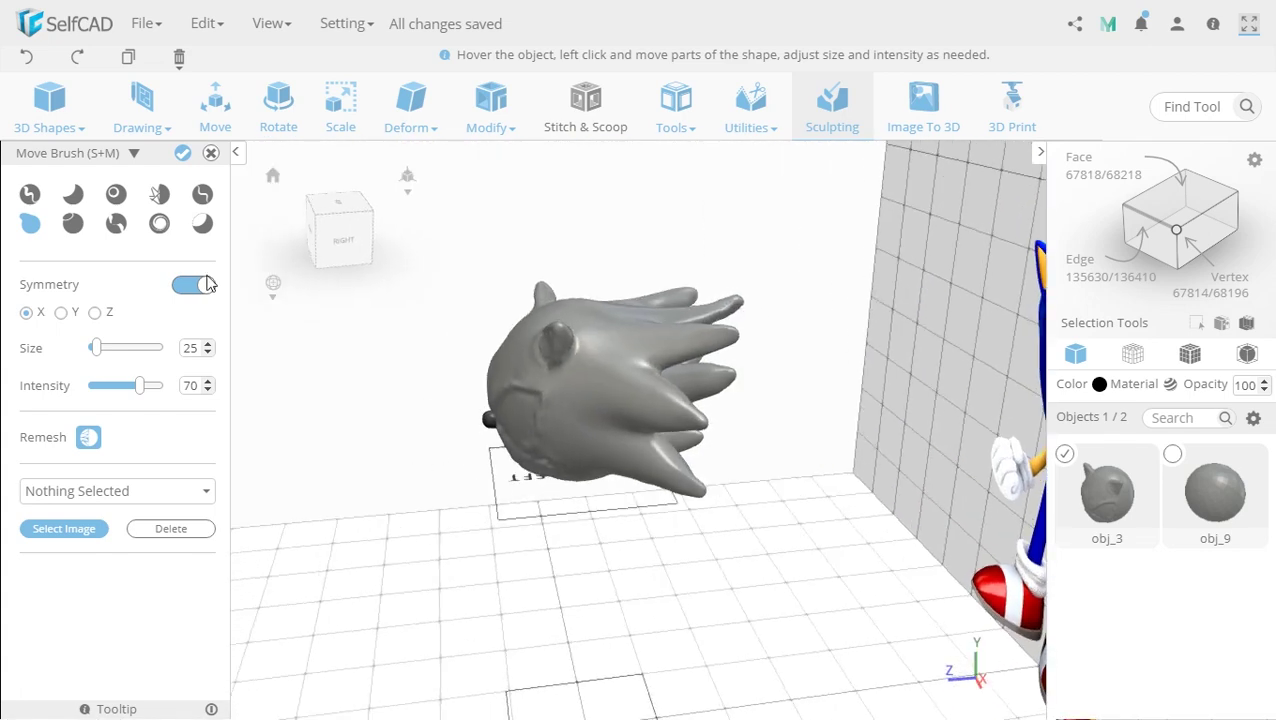
Step: Turn symmetry off and set the Move Brush size to 40 for reshaping the top of the head
scroll(612, 390, "up", 5)
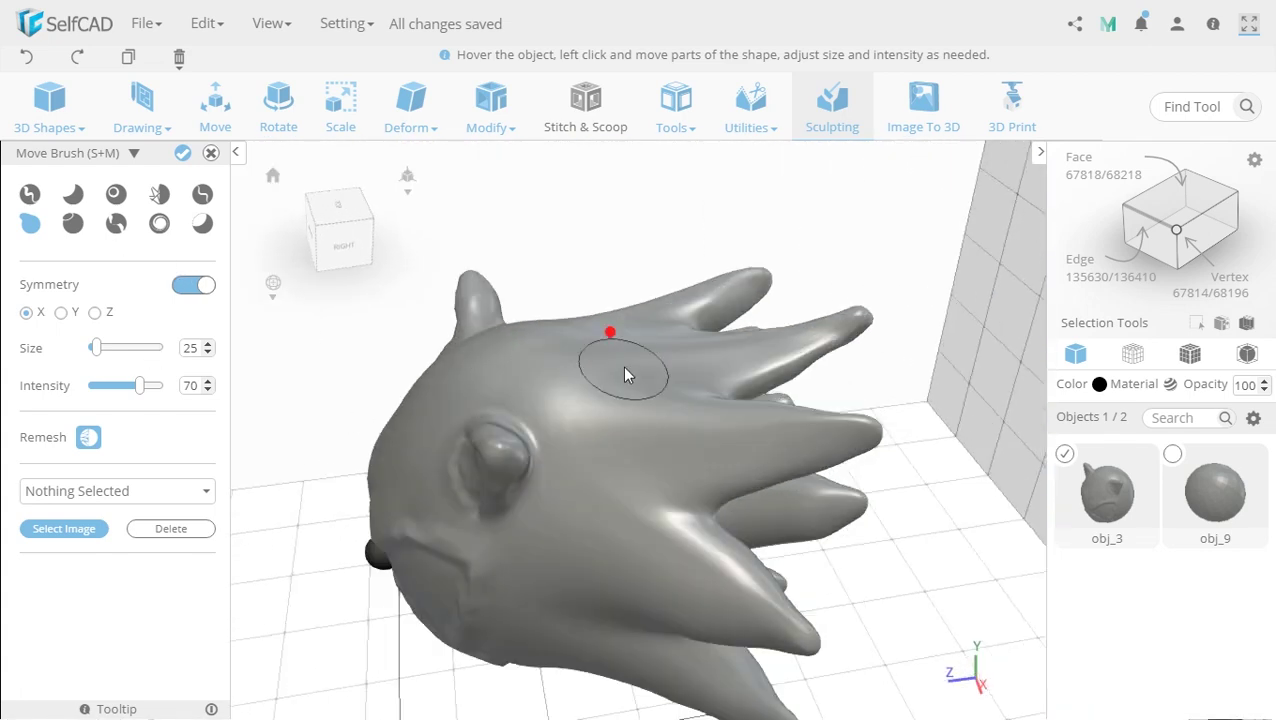
left_click(197, 286)
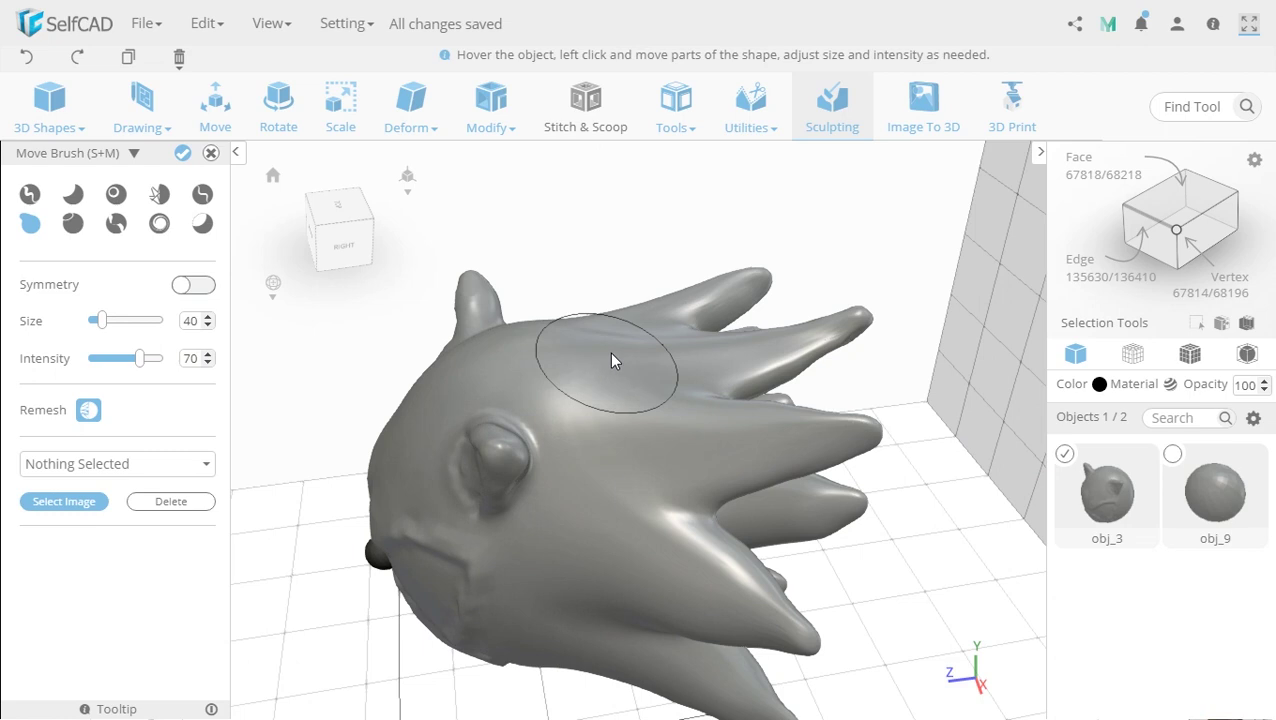
scroll(672, 373, "down", 3)
right_click_drag(407, 578, 559, 500)
middle_click_drag(505, 487, 460, 457)
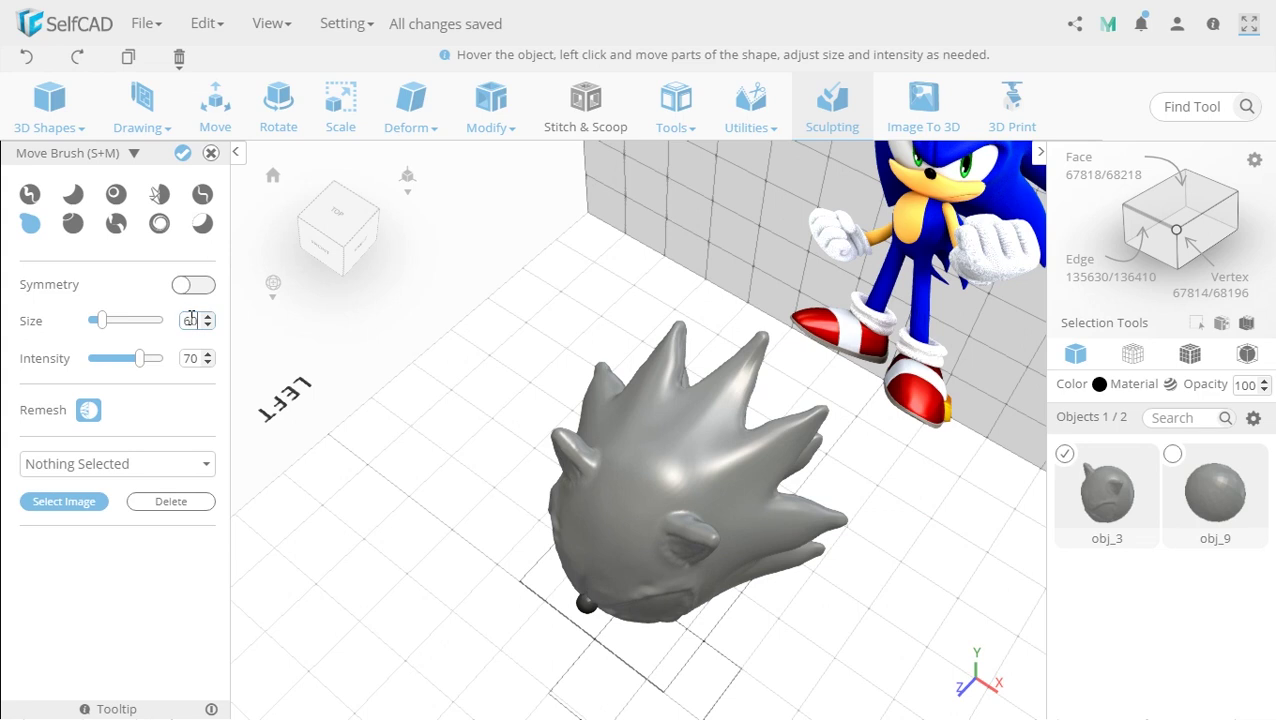